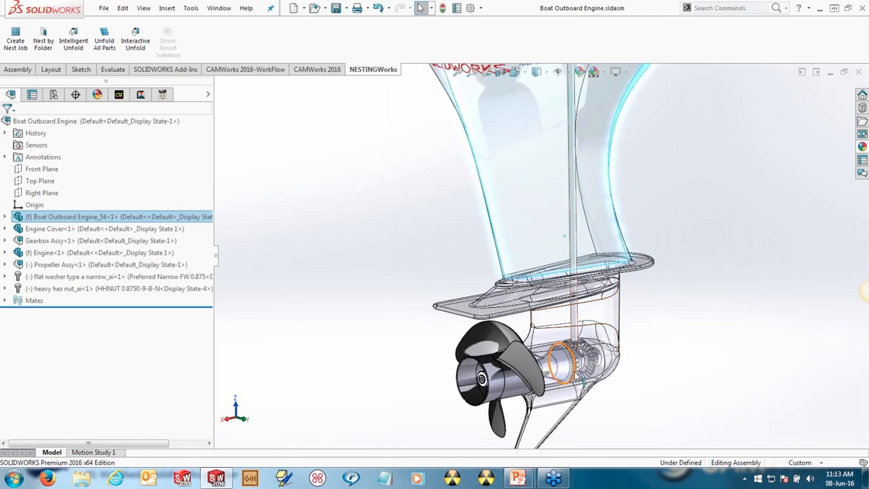
- Open the propeller shaft part from the outboard engine assembly in its own window
{"action": "scroll", "coordinate": [577, 378], "scroll_direction": "down", "scroll_amount": 3}
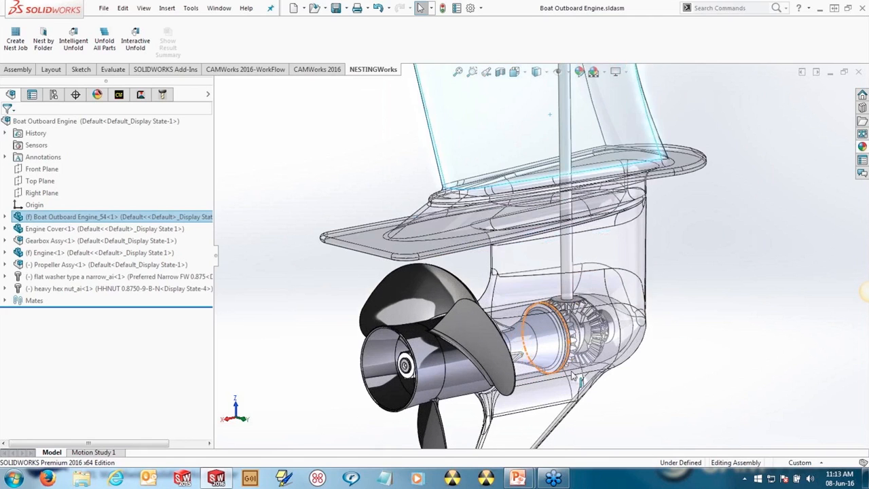
{"action": "scroll", "coordinate": [563, 367], "scroll_direction": "down", "scroll_amount": 3}
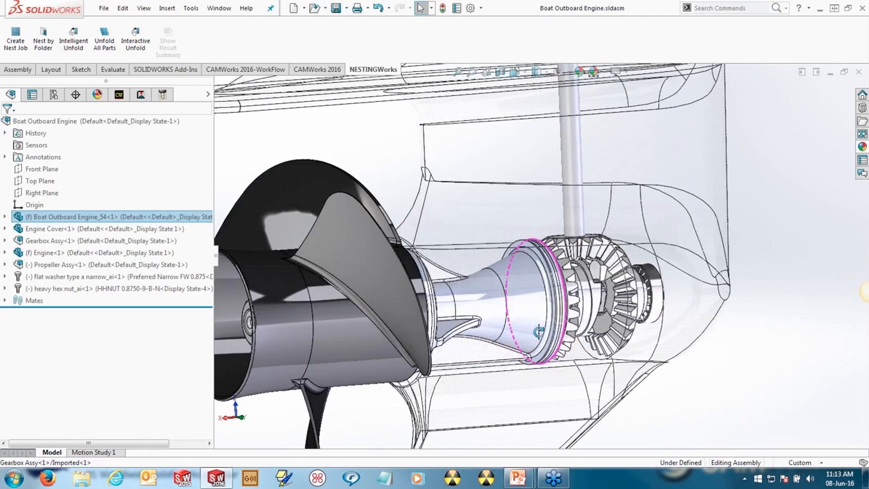
{"action": "middle_click_drag", "start_coordinate": [539, 331], "coordinate": [522, 334]}
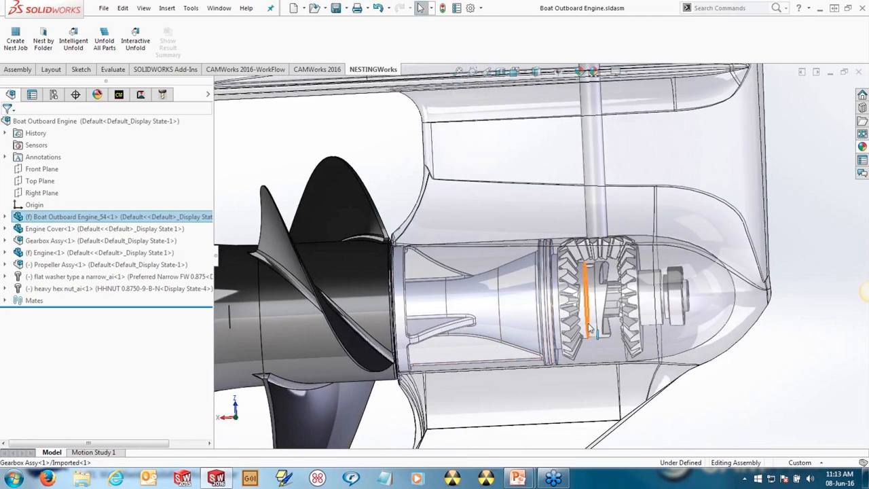
{"action": "middle_click_drag", "start_coordinate": [589, 329], "coordinate": [337, 321]}
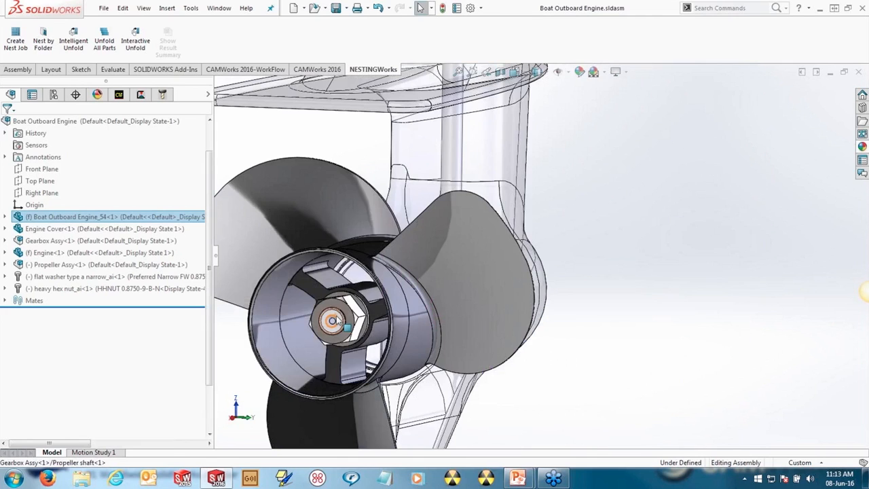
{"action": "left_click", "coordinate": [332, 321]}
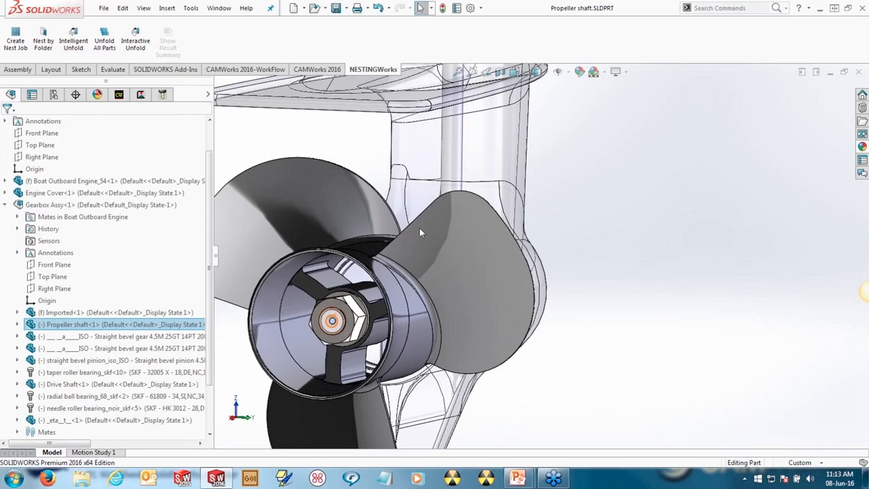
- Examine the propeller shaft model, including its keyway slot, both splined sections and the threaded end
{"action": "middle_click_drag", "start_coordinate": [421, 233], "coordinate": [596, 178]}
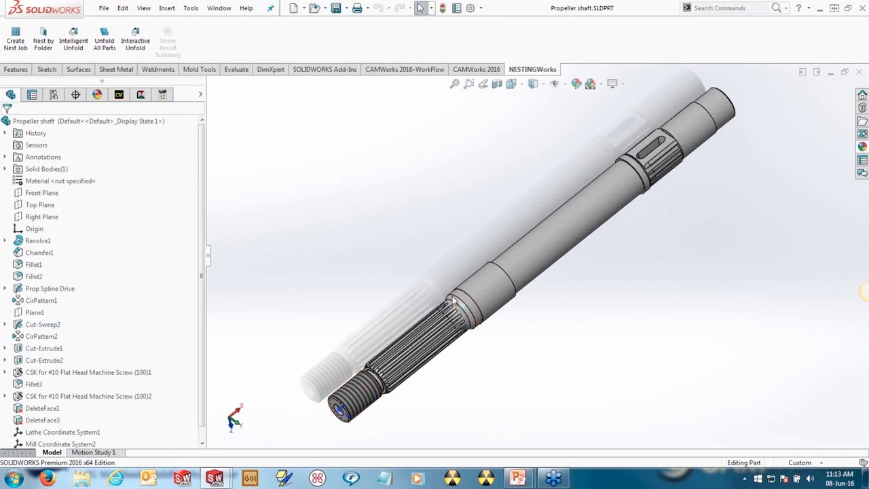
{"action": "scroll", "coordinate": [590, 187], "scroll_direction": "down", "scroll_amount": 6}
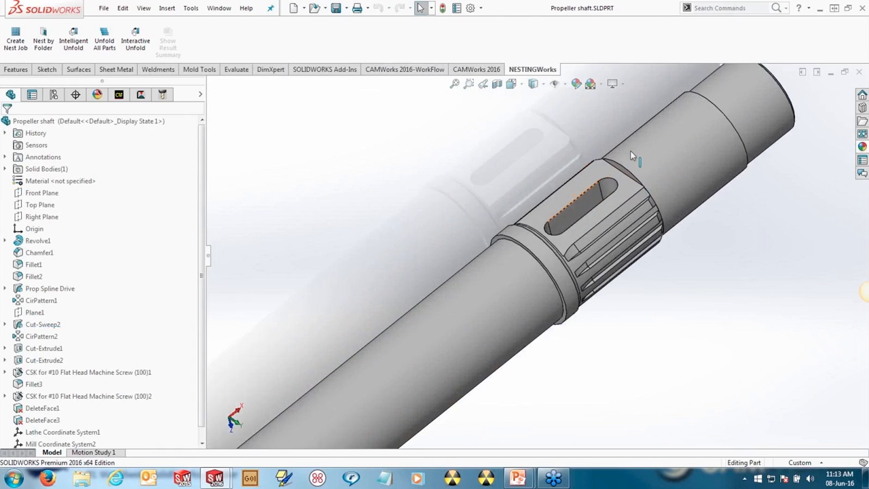
{"action": "scroll", "coordinate": [587, 197], "scroll_direction": "up", "scroll_amount": 8}
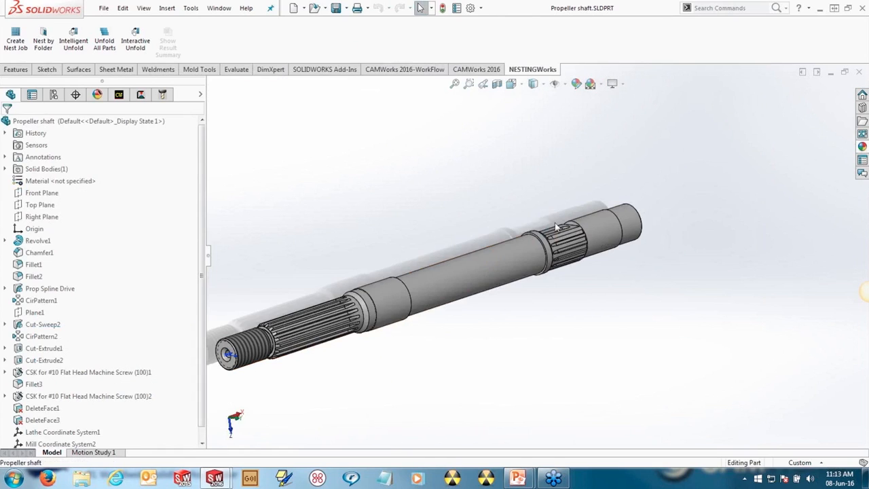
{"action": "middle_click_drag", "start_coordinate": [546, 223], "coordinate": [514, 292]}
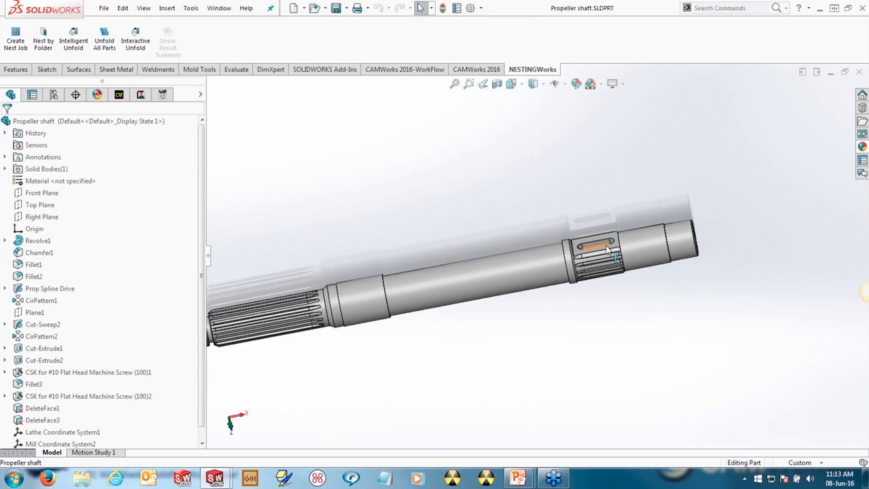
{"action": "scroll", "coordinate": [608, 250], "scroll_direction": "down", "scroll_amount": 5}
{"action": "middle_click_drag", "start_coordinate": [608, 251], "coordinate": [608, 233]}
{"action": "scroll", "coordinate": [611, 232], "scroll_direction": "up", "scroll_amount": 8}
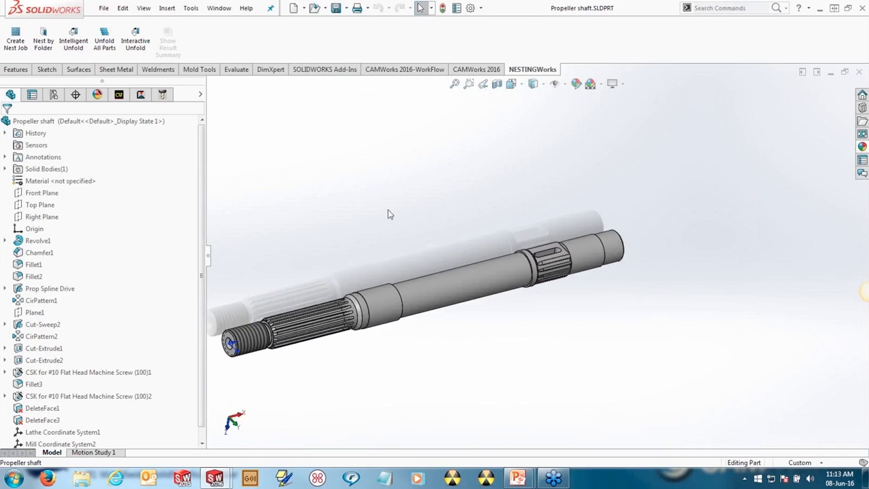
{"action": "scroll", "coordinate": [443, 212], "scroll_direction": "up", "scroll_amount": 2}
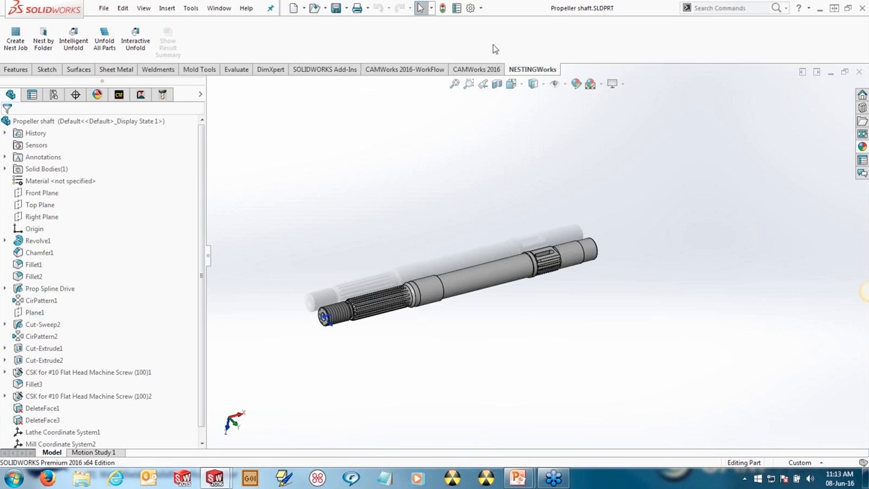
- Check in the add-ins list whether CAMWorks 2016 is loaded, and close the list without changes
{"action": "left_click", "coordinate": [480, 8]}
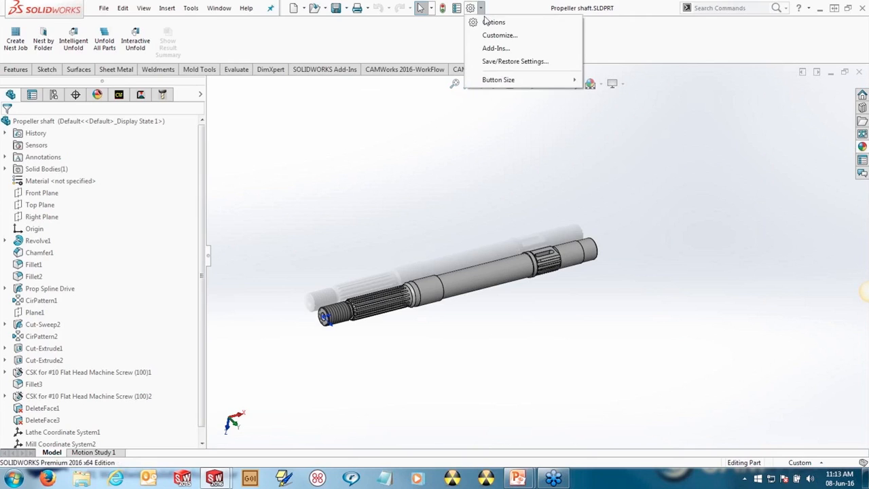
{"action": "left_click", "coordinate": [501, 50]}
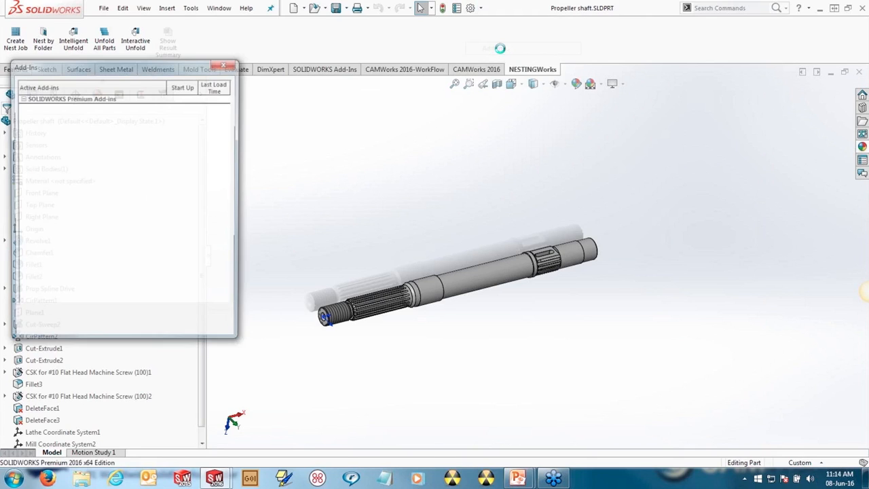
{"action": "scroll", "coordinate": [231, 204], "scroll_direction": "down", "scroll_amount": 3}
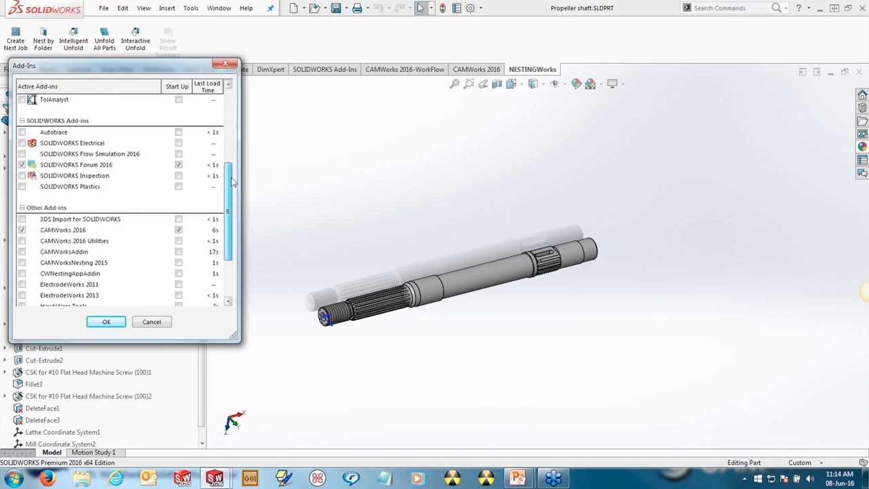
{"action": "left_click", "coordinate": [231, 65]}
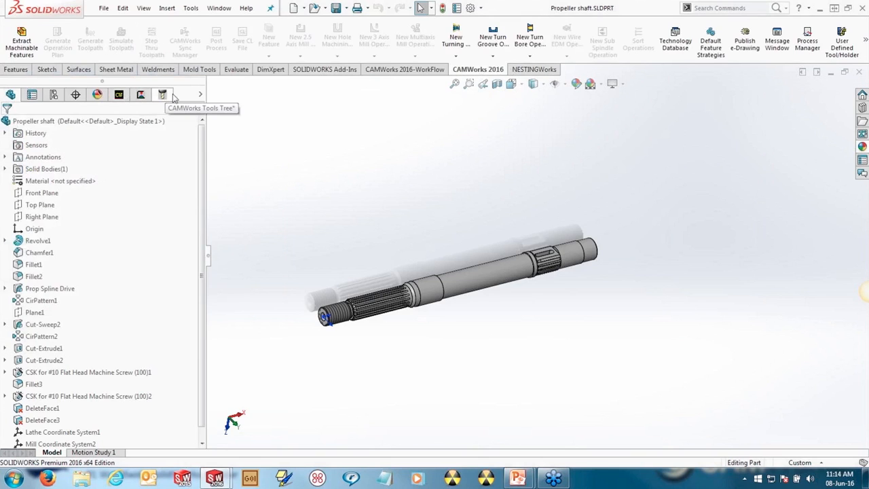
- Review the shaft's CAMWorks feature, operation and tools trees
{"action": "left_click", "coordinate": [120, 95]}
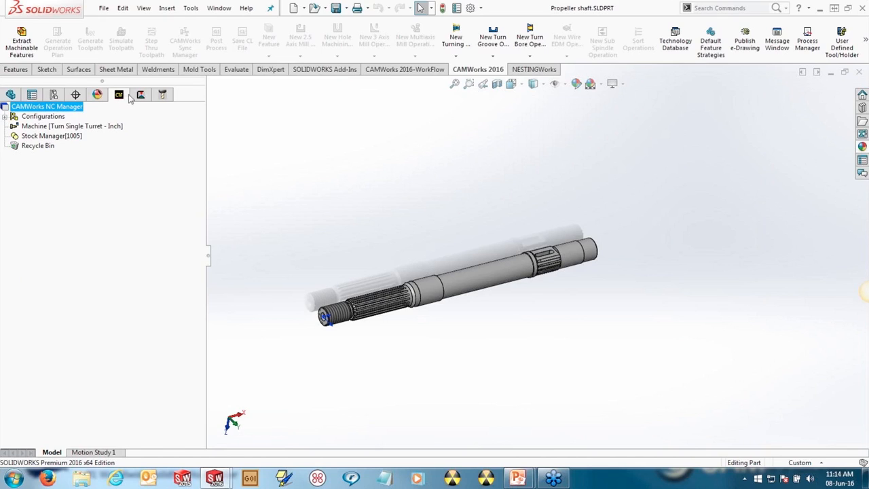
{"action": "left_click", "coordinate": [139, 96]}
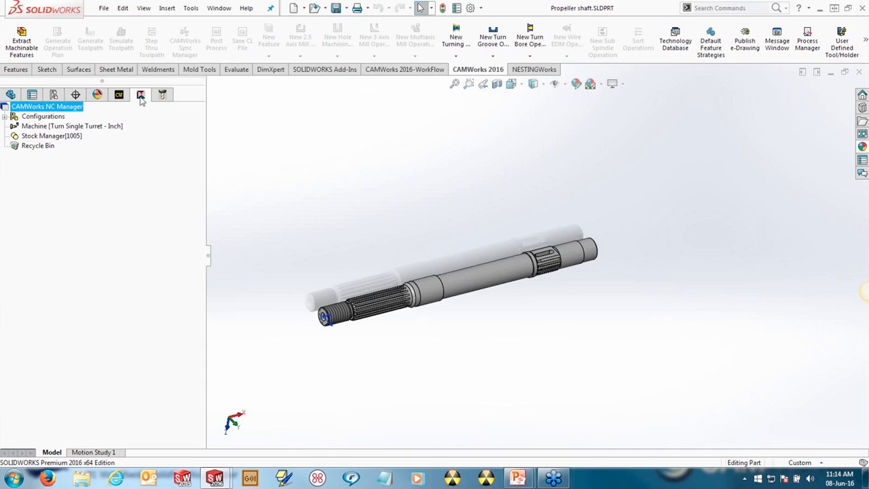
{"action": "left_click", "coordinate": [162, 95]}
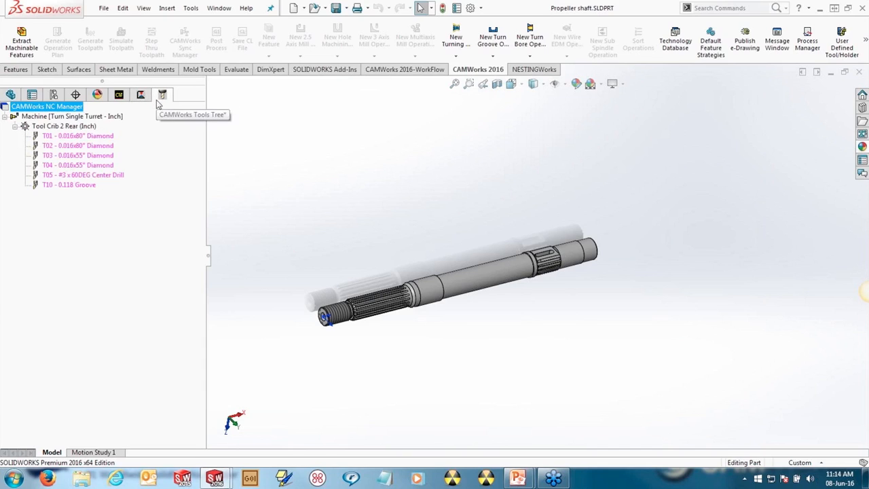
{"action": "left_click", "coordinate": [141, 95]}
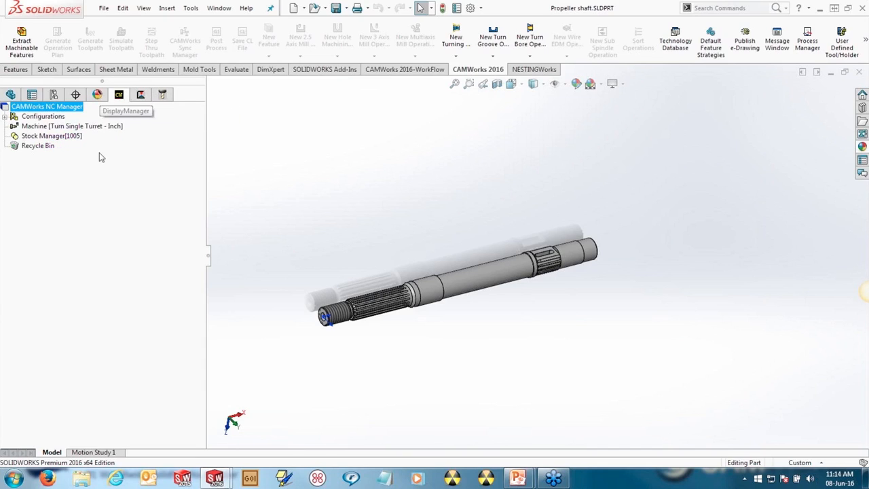
- Check the Turn Single Turret - Inch machine and its tool crib, and make T4AXIS-TUTORIAL the active post processor
{"action": "left_click", "coordinate": [64, 128]}
{"action": "double_click", "coordinate": [64, 129]}
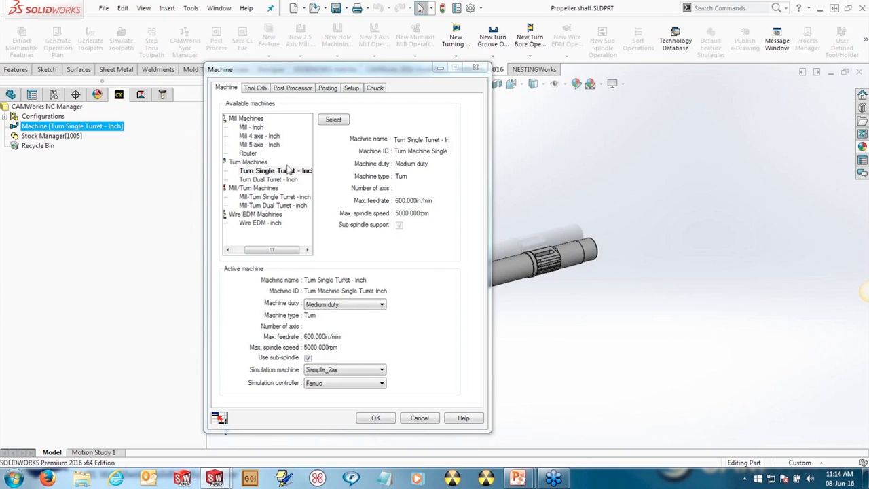
{"action": "left_click", "coordinate": [258, 92]}
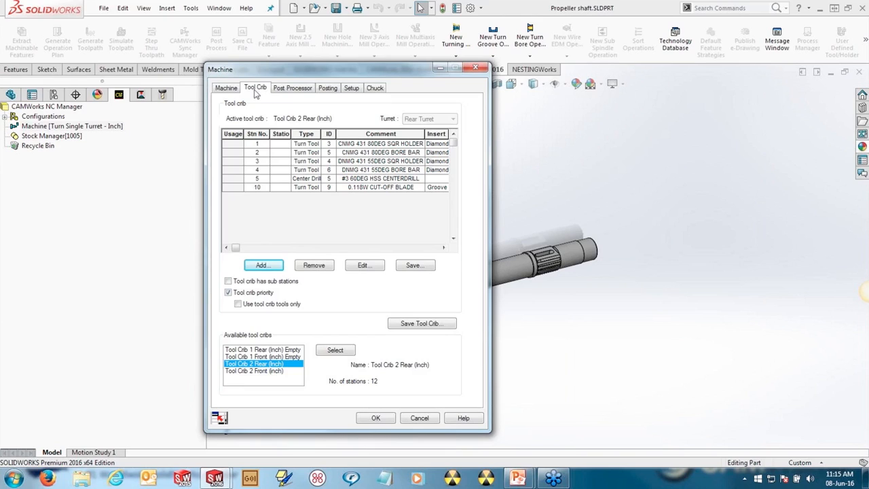
{"action": "left_click", "coordinate": [287, 94]}
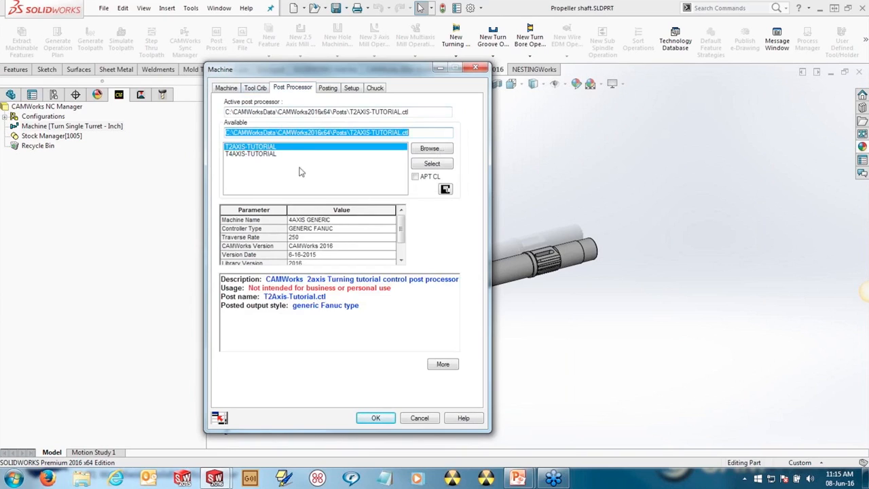
{"action": "left_click", "coordinate": [279, 154]}
{"action": "left_click", "coordinate": [428, 166]}
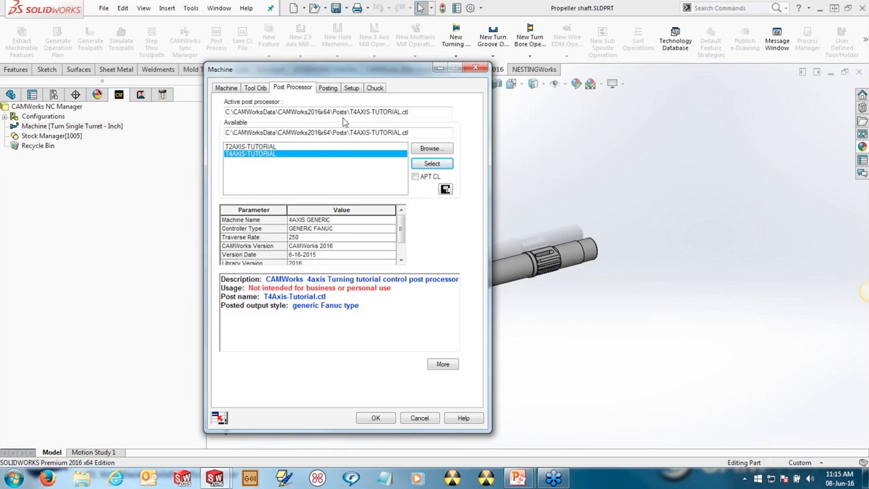
- Review the lathe coordinate system setup and the chuck placement on the shaft, and accept the machine settings
{"action": "left_click", "coordinate": [351, 88]}
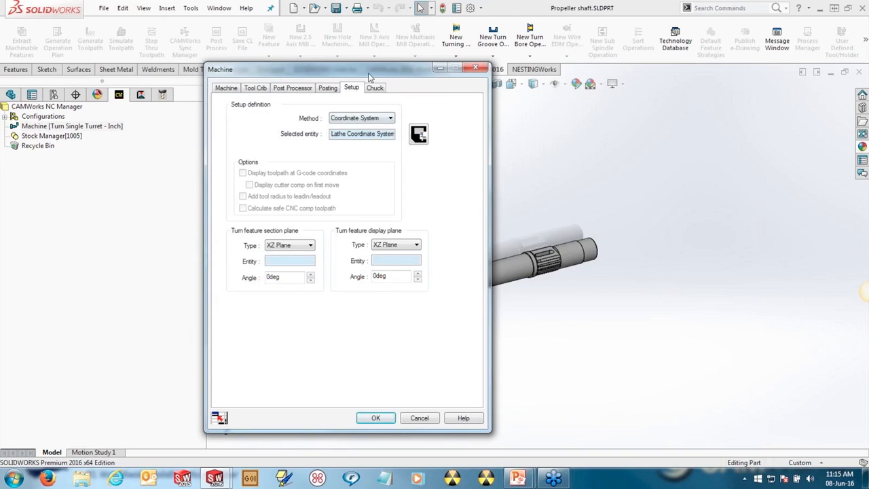
{"action": "left_click_drag", "start_coordinate": [355, 68], "coordinate": [161, 72]}
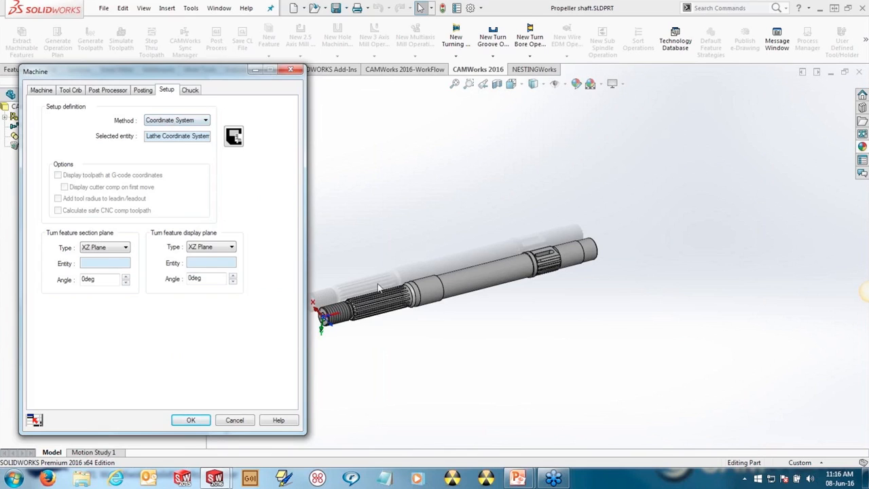
{"action": "middle_click_drag", "start_coordinate": [379, 288], "coordinate": [517, 286]}
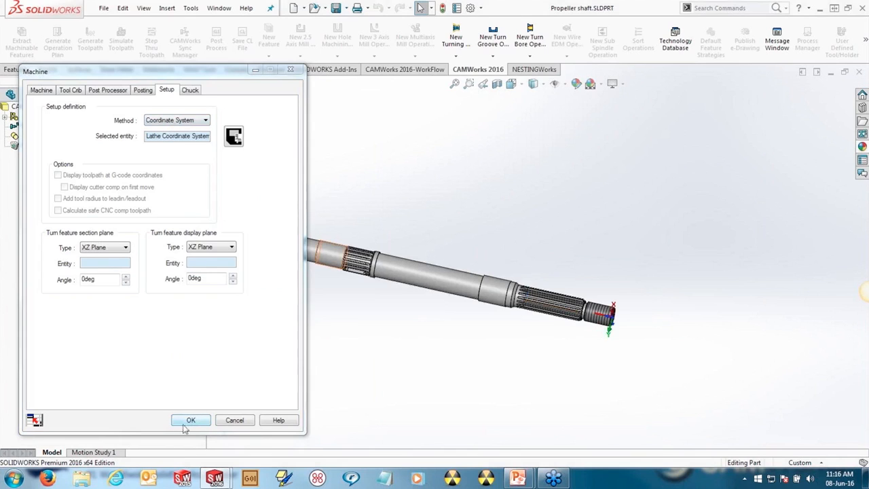
{"action": "left_click", "coordinate": [190, 90]}
{"action": "left_click_drag", "start_coordinate": [186, 71], "coordinate": [120, 89]}
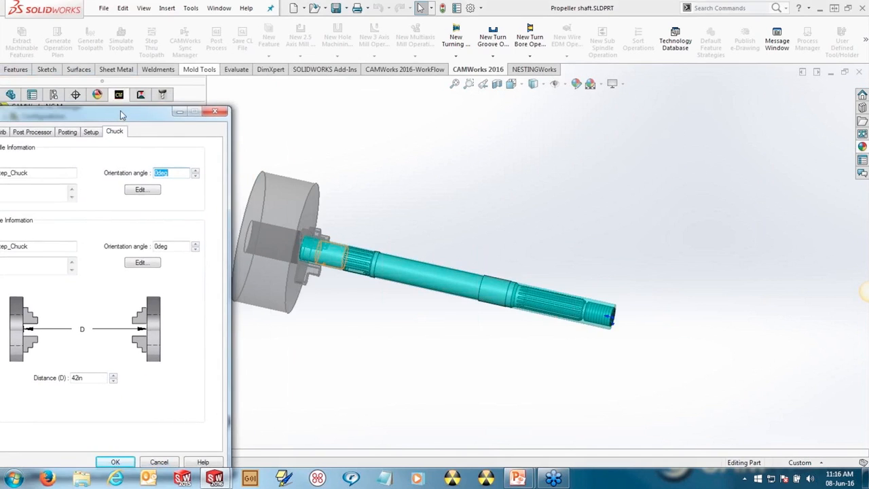
{"action": "left_click", "coordinate": [124, 438]}
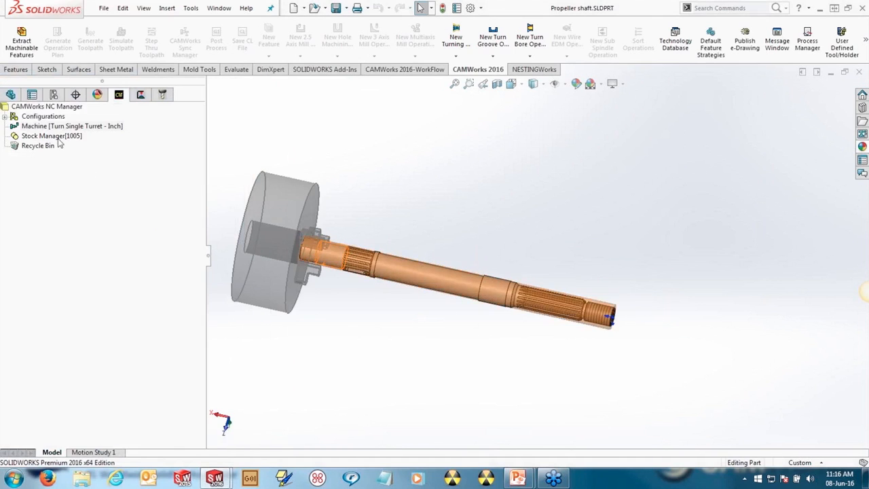
- Edit the shaft's bar stock and set its outside diameter offset to 0.2 in
{"action": "double_click", "coordinate": [55, 136]}
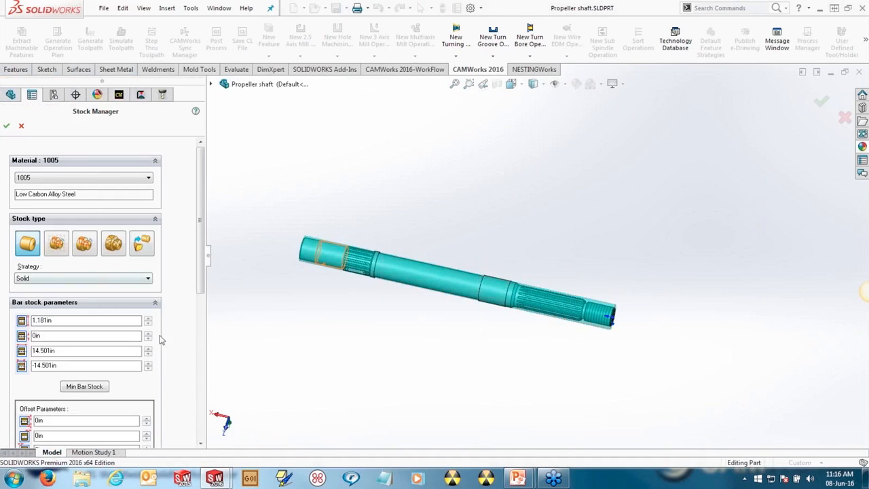
{"action": "left_click", "coordinate": [148, 422]}
{"action": "scroll", "coordinate": [590, 335], "scroll_direction": "down", "scroll_amount": 3}
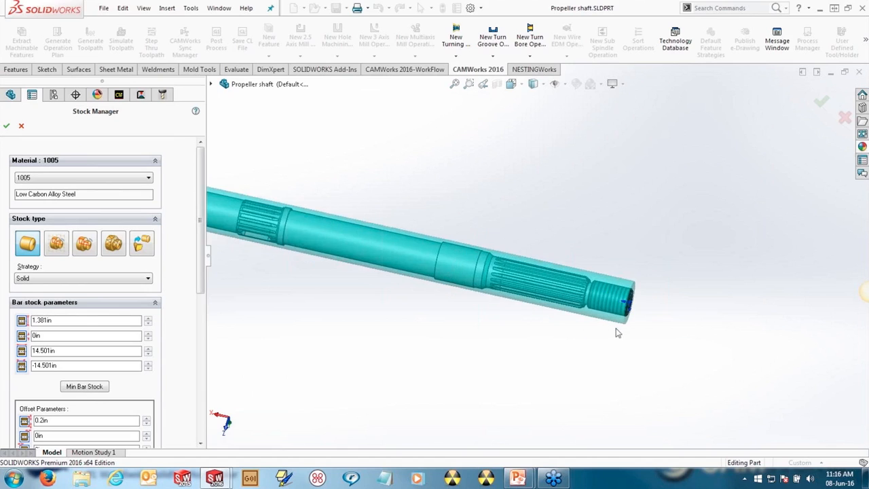
{"action": "scroll", "coordinate": [618, 333], "scroll_direction": "down", "scroll_amount": 3}
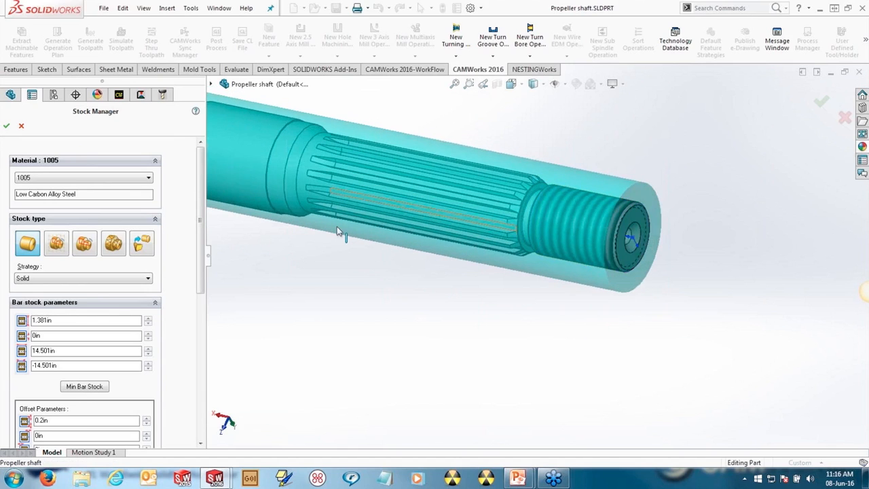
{"action": "scroll", "coordinate": [145, 333], "scroll_direction": "down", "scroll_amount": 3}
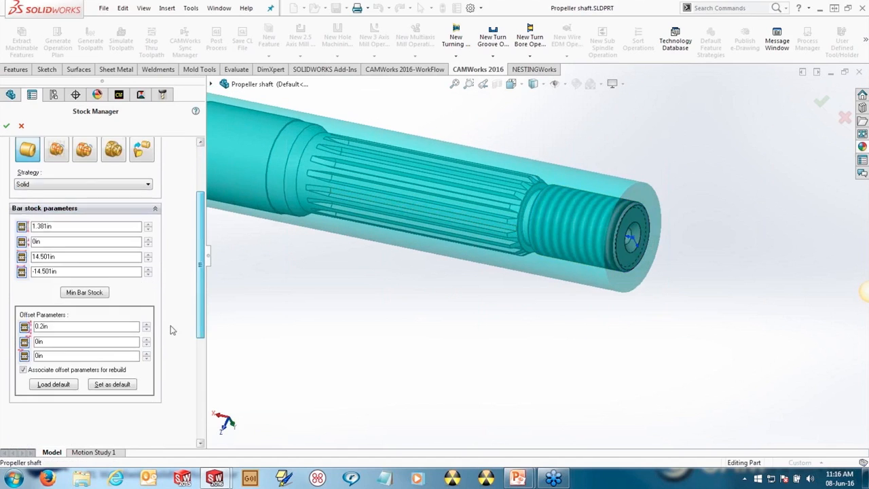
- Set the bar stock offset to 0.1 in at the threaded end and at least 0.2 in at the opposite end, and accept the stock
{"action": "left_click", "coordinate": [146, 332]}
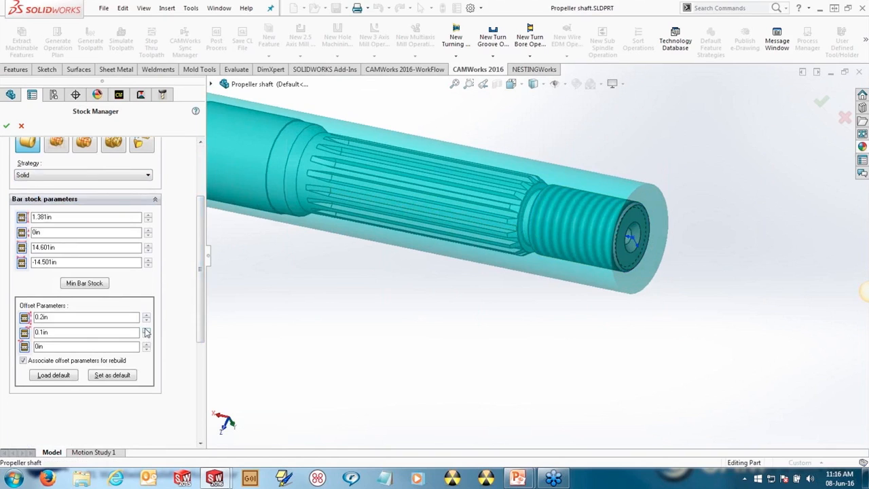
{"action": "left_click", "coordinate": [146, 344]}
{"action": "scroll", "coordinate": [448, 370], "scroll_direction": "up", "scroll_amount": 5}
{"action": "left_click", "coordinate": [146, 344]}
{"action": "left_click", "coordinate": [146, 345]}
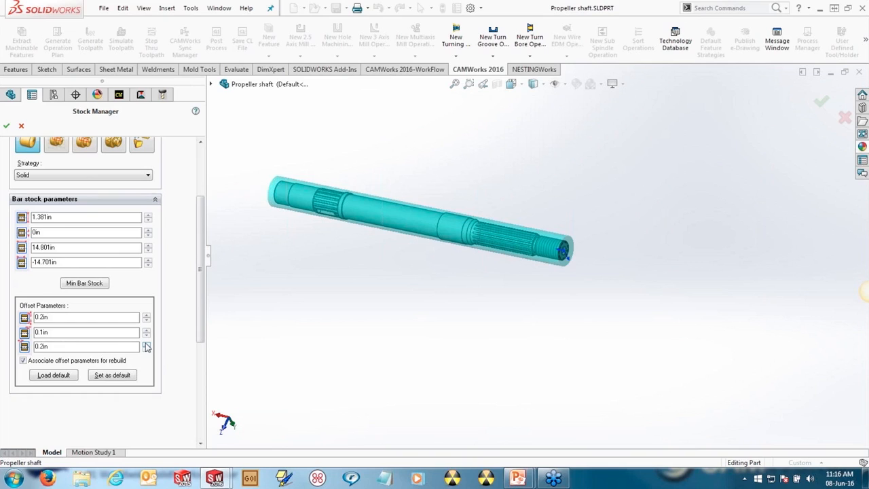
{"action": "left_click", "coordinate": [146, 344]}
{"action": "left_click_drag", "start_coordinate": [146, 345], "coordinate": [146, 345]}
{"action": "left_click", "coordinate": [6, 125]}
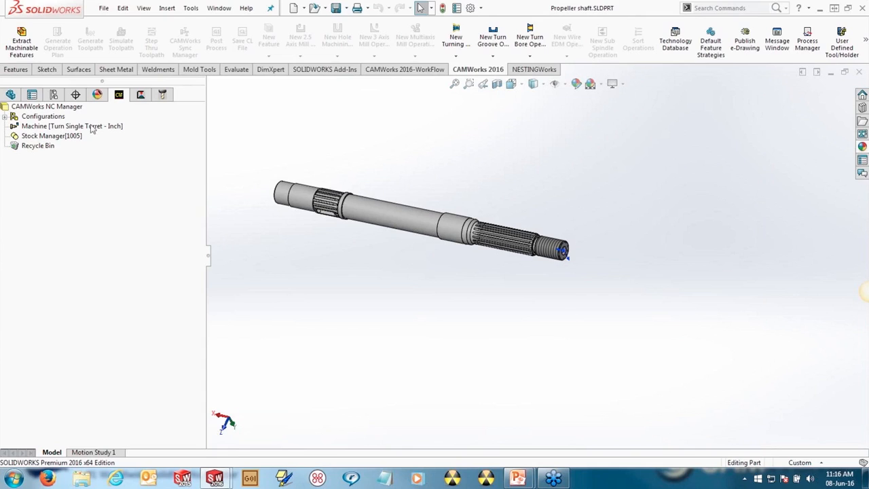
- Extract the shaft's machinable features and check the Turn Setup1 origin and face feature at the threaded end
{"action": "left_click", "coordinate": [23, 46]}
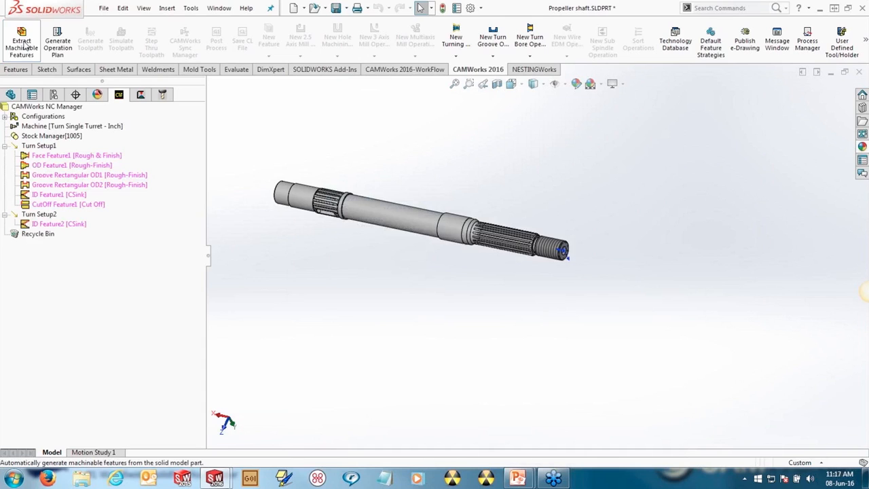
{"action": "left_click", "coordinate": [39, 146]}
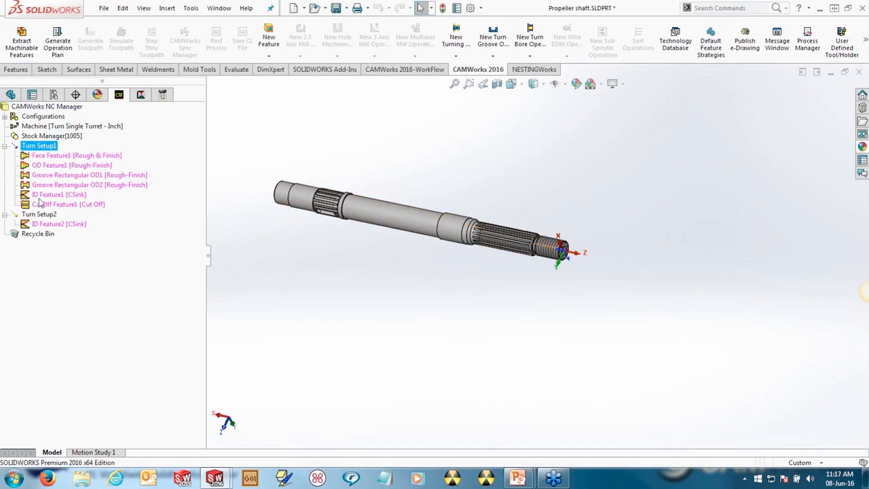
{"action": "left_click", "coordinate": [55, 153]}
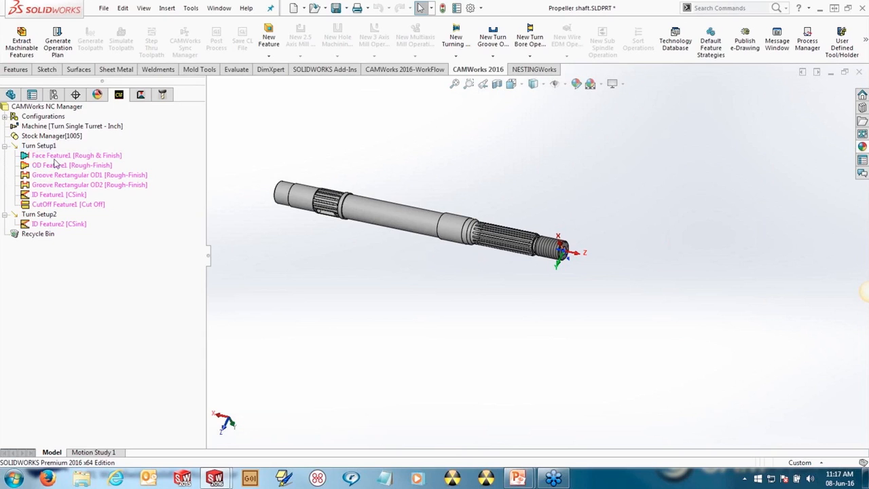
{"action": "scroll", "coordinate": [499, 242], "scroll_direction": "down", "scroll_amount": 6}
{"action": "middle_click_drag", "start_coordinate": [682, 261], "coordinate": [714, 244]}
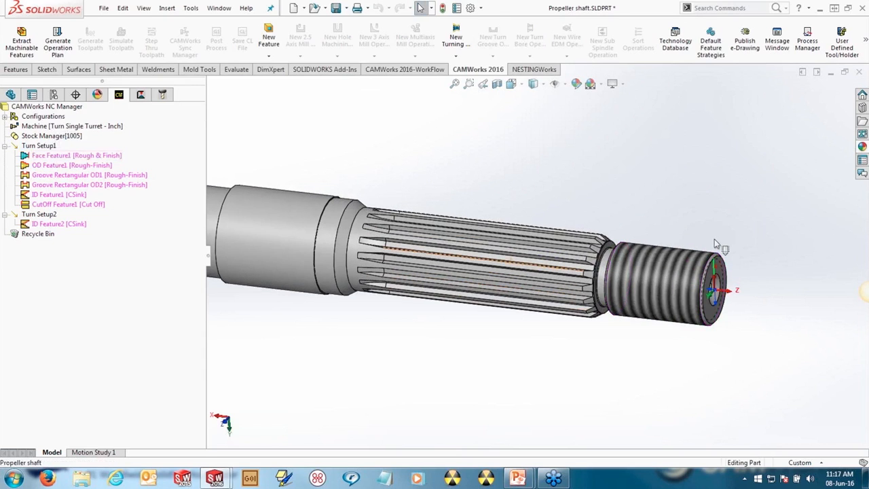
{"action": "scroll", "coordinate": [747, 265], "scroll_direction": "down", "scroll_amount": 5}
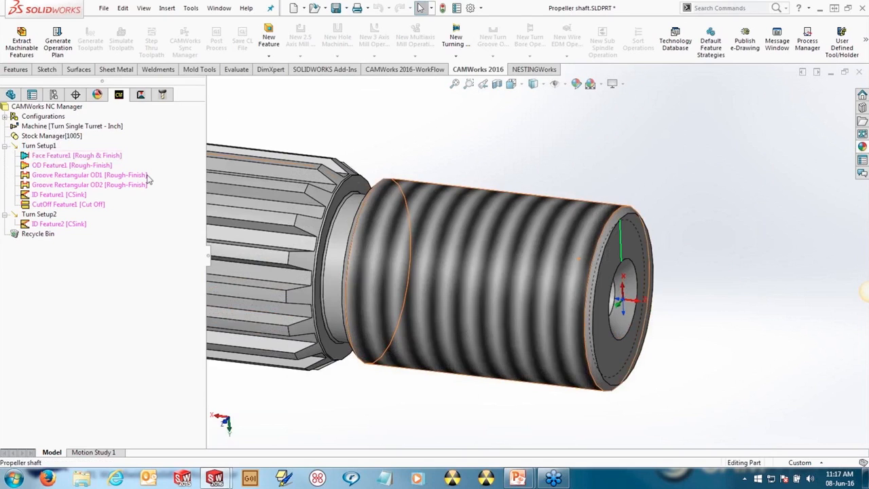
- Check the profile of the OD feature and the locations of both rectangular OD grooves along the shaft
{"action": "left_click", "coordinate": [81, 165]}
{"action": "scroll", "coordinate": [468, 234], "scroll_direction": "up", "scroll_amount": 5}
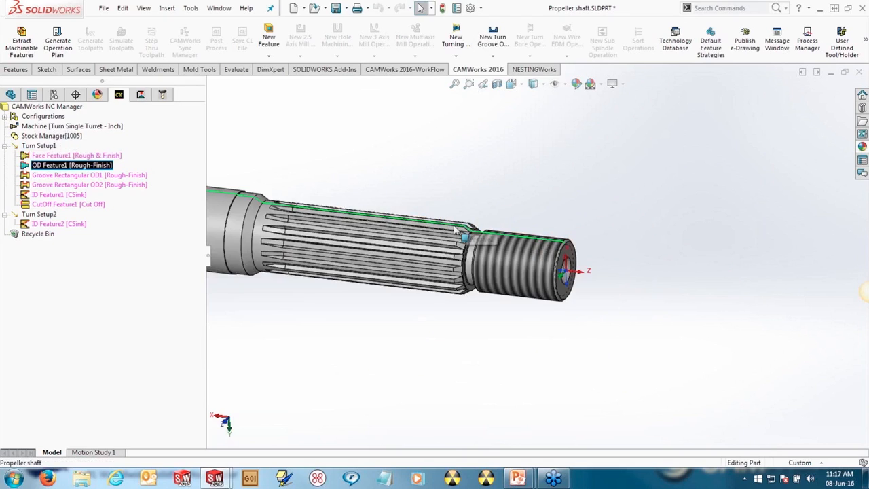
{"action": "middle_click_drag", "start_coordinate": [463, 233], "coordinate": [475, 176]}
{"action": "scroll", "coordinate": [489, 234], "scroll_direction": "down", "scroll_amount": 5}
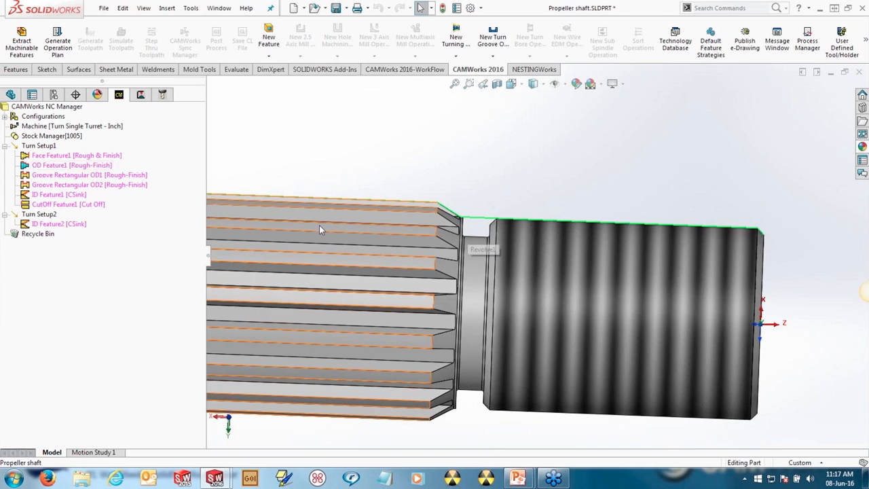
{"action": "left_click", "coordinate": [96, 184]}
{"action": "left_click", "coordinate": [97, 175]}
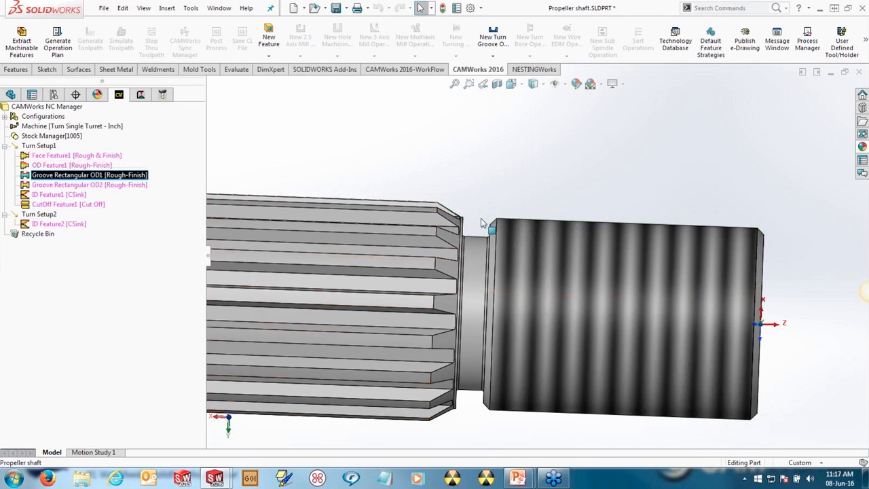
{"action": "scroll", "coordinate": [553, 222], "scroll_direction": "up", "scroll_amount": 10}
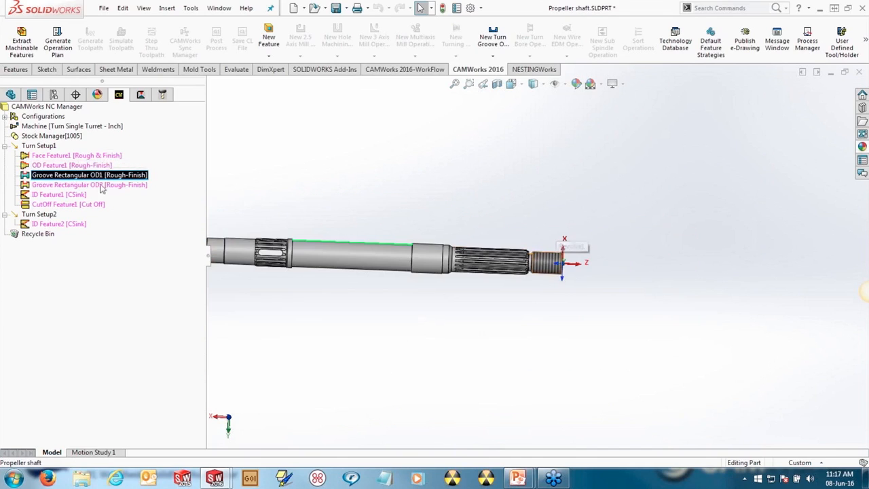
- Check the countersunk ID feature at the threaded end and examine the center hole at the shaft's opposite end
{"action": "left_click", "coordinate": [66, 165]}
{"action": "left_click", "coordinate": [58, 194]}
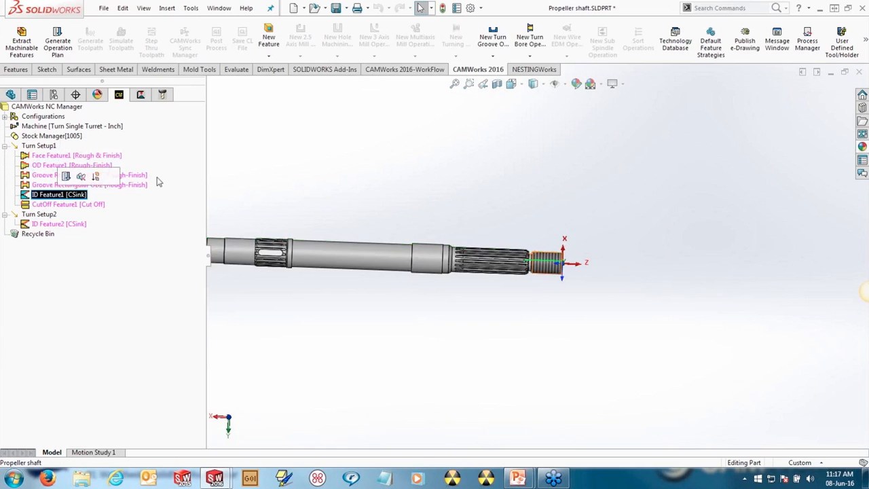
{"action": "scroll", "coordinate": [579, 276], "scroll_direction": "down", "scroll_amount": 8}
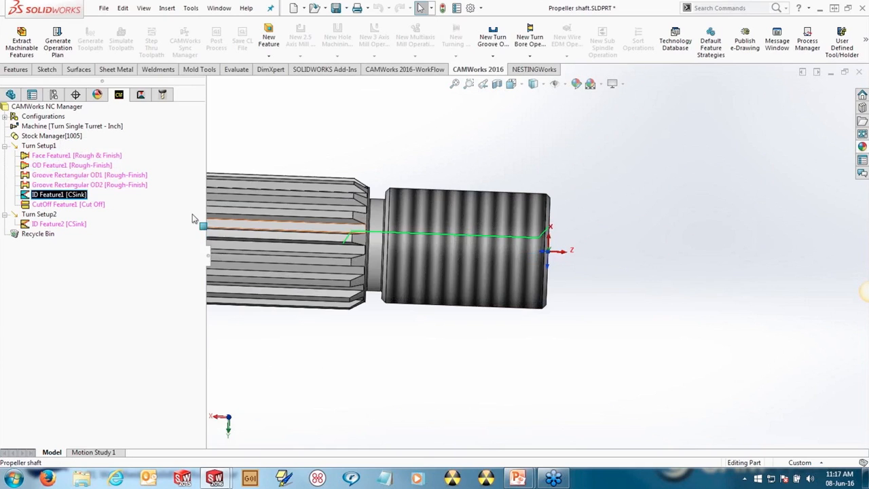
{"action": "middle_click_drag", "start_coordinate": [542, 249], "coordinate": [592, 262]}
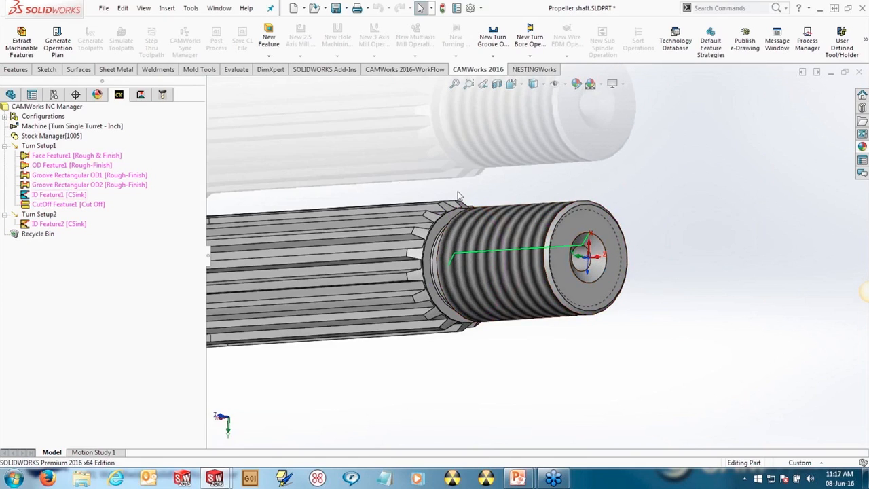
{"action": "scroll", "coordinate": [458, 196], "scroll_direction": "up", "scroll_amount": 3}
{"action": "scroll", "coordinate": [457, 192], "scroll_direction": "up", "scroll_amount": 6}
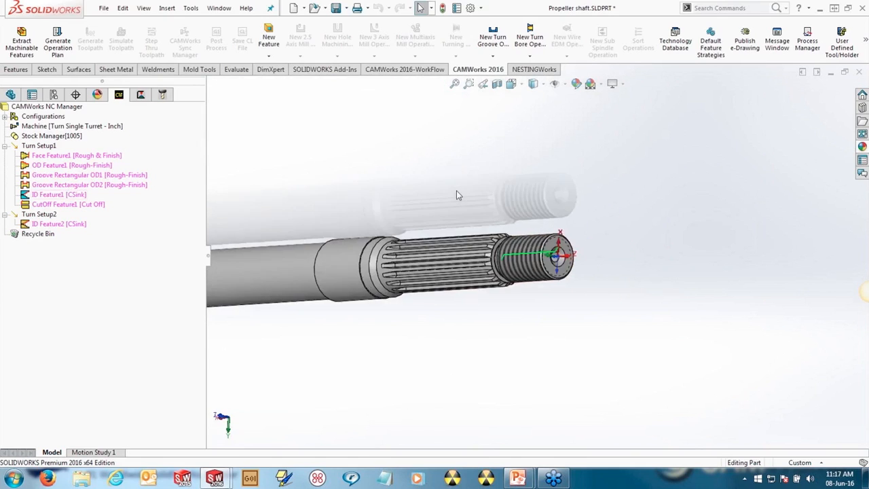
{"action": "middle_click_drag", "start_coordinate": [457, 191], "coordinate": [513, 230]}
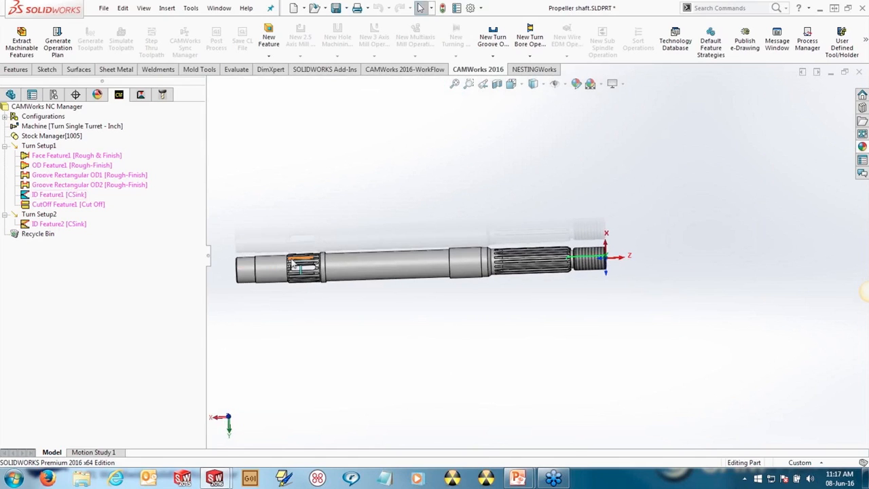
{"action": "middle_click_drag", "start_coordinate": [303, 260], "coordinate": [346, 254]}
{"action": "scroll", "coordinate": [301, 275], "scroll_direction": "down", "scroll_amount": 6}
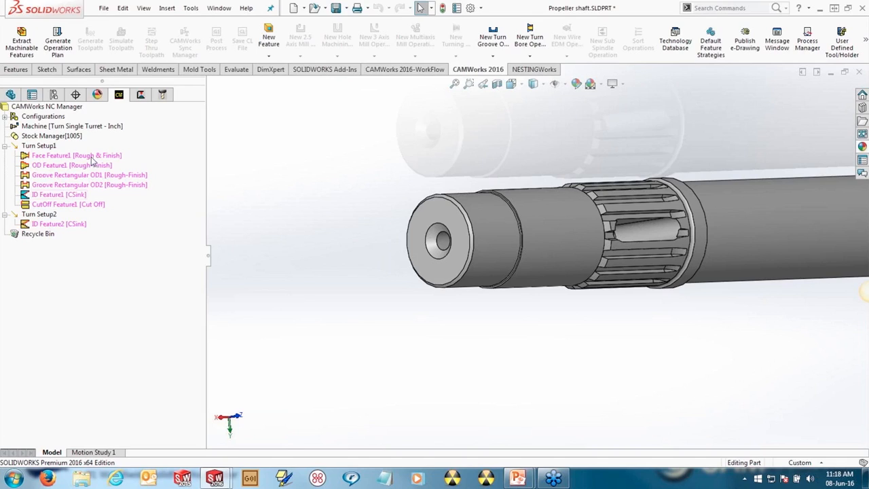
- Generate the operation plan for both turn setups and the toolpaths for all of its operations
{"action": "left_click", "coordinate": [57, 53]}
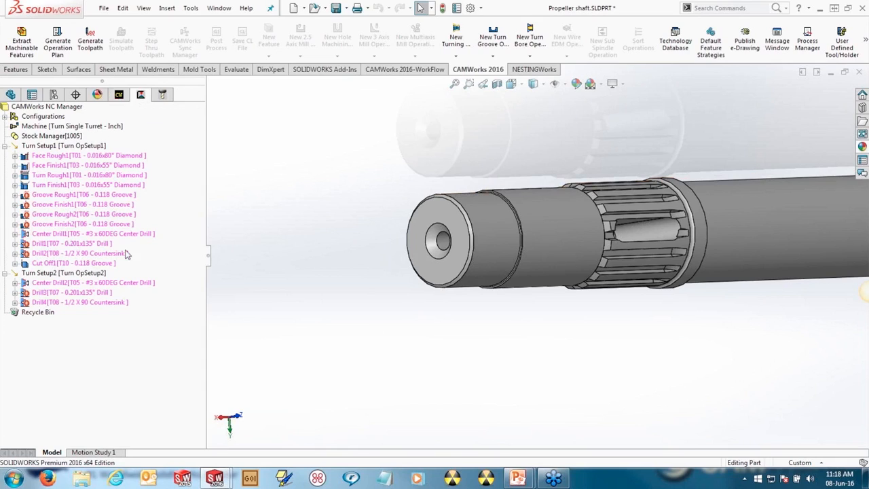
{"action": "left_click", "coordinate": [90, 44]}
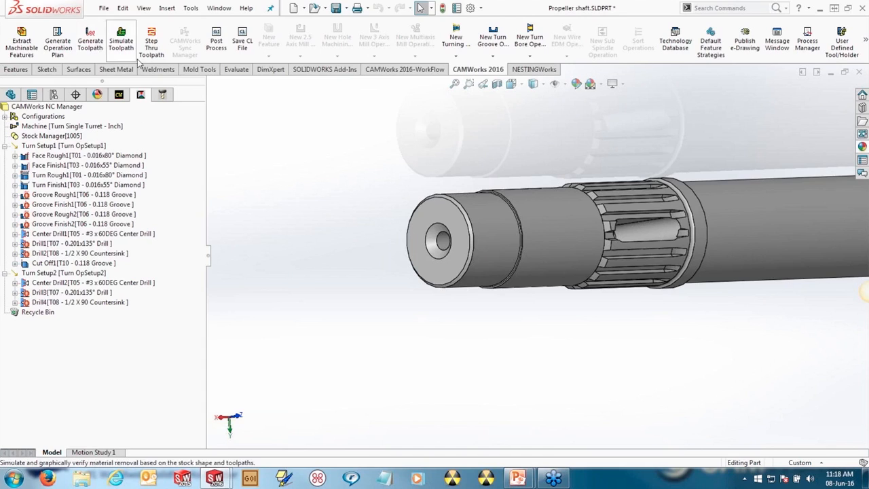
{"action": "scroll", "coordinate": [766, 236], "scroll_direction": "up", "scroll_amount": 5}
{"action": "middle_click_drag", "start_coordinate": [787, 245], "coordinate": [738, 252]}
{"action": "scroll", "coordinate": [731, 259], "scroll_direction": "up", "scroll_amount": 3}
{"action": "scroll", "coordinate": [712, 259], "scroll_direction": "down", "scroll_amount": 4}
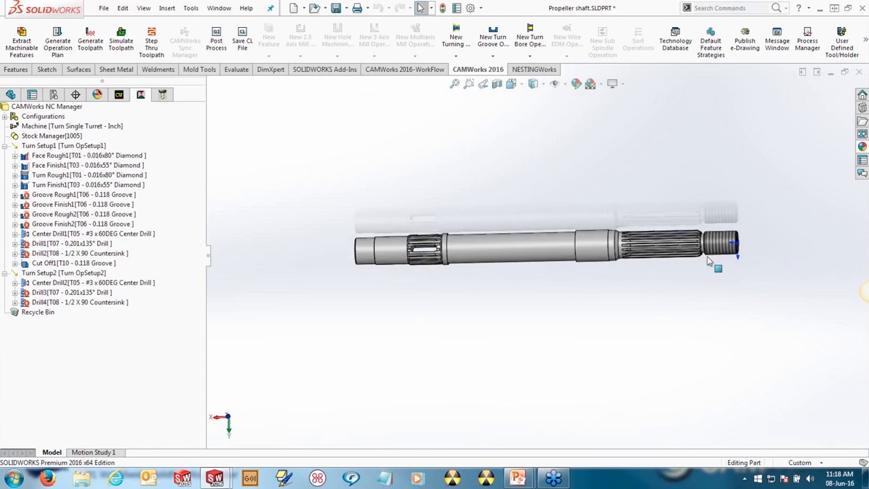
{"action": "scroll", "coordinate": [530, 236], "scroll_direction": "up", "scroll_amount": 2}
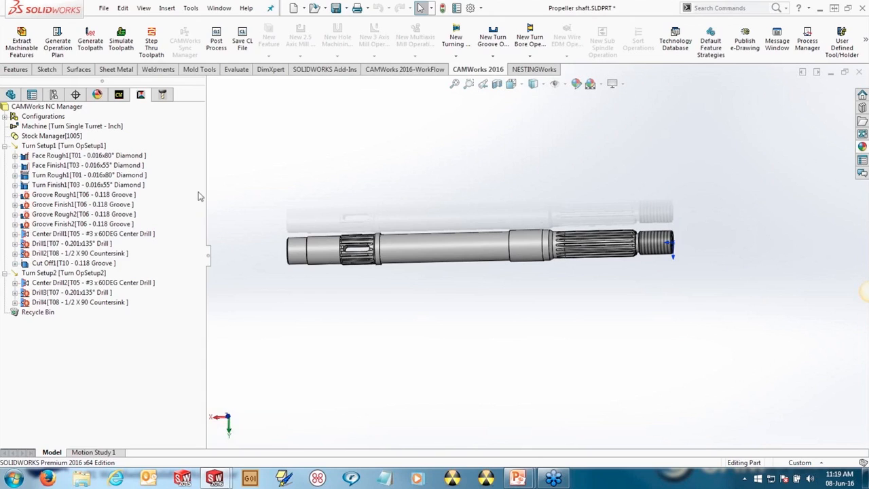
- Review the Face Rough1 operation at the shaft's threaded end and regenerate its toolpath
{"action": "left_click", "coordinate": [102, 156]}
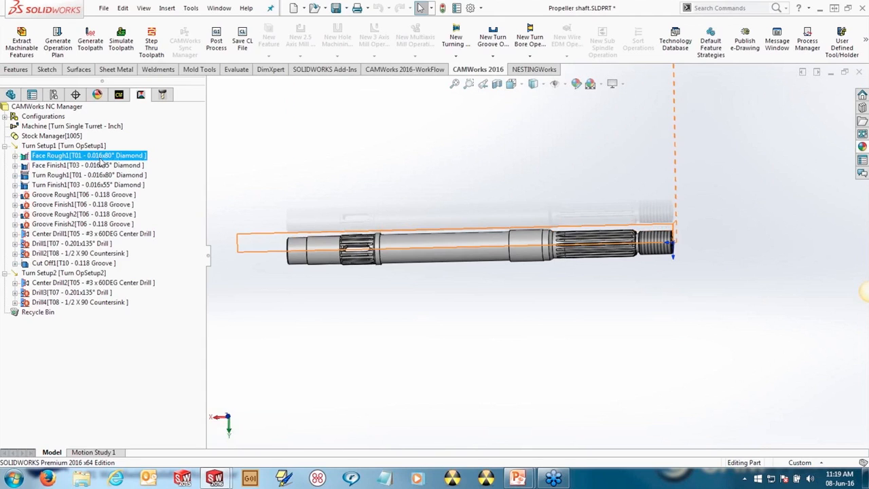
{"action": "right_click", "coordinate": [101, 157]}
{"action": "left_click", "coordinate": [140, 333]}
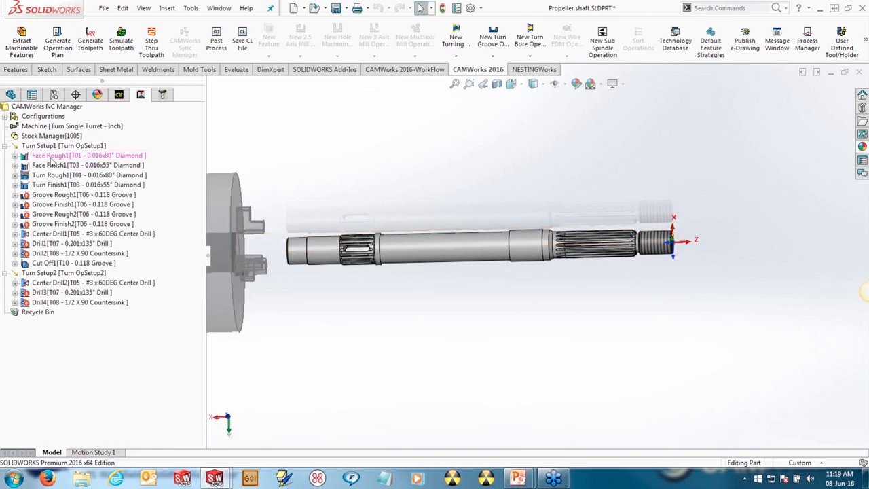
{"action": "scroll", "coordinate": [682, 245], "scroll_direction": "down", "scroll_amount": 2}
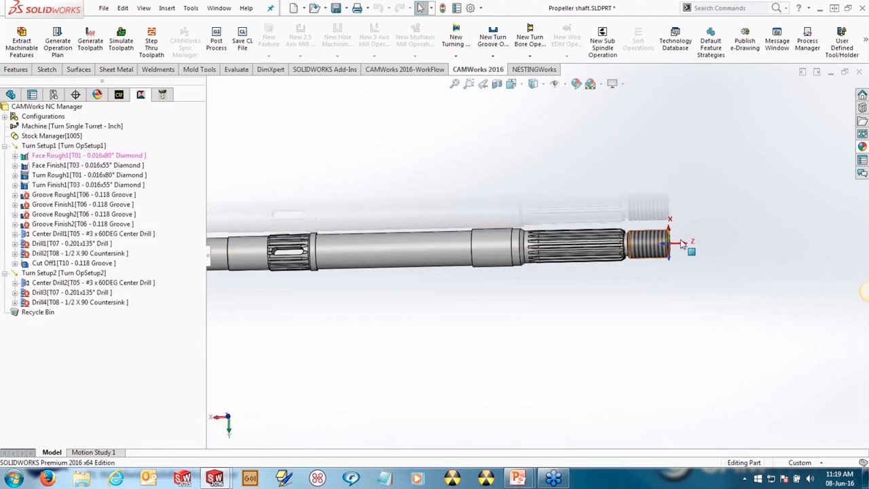
{"action": "scroll", "coordinate": [682, 245], "scroll_direction": "down", "scroll_amount": 3}
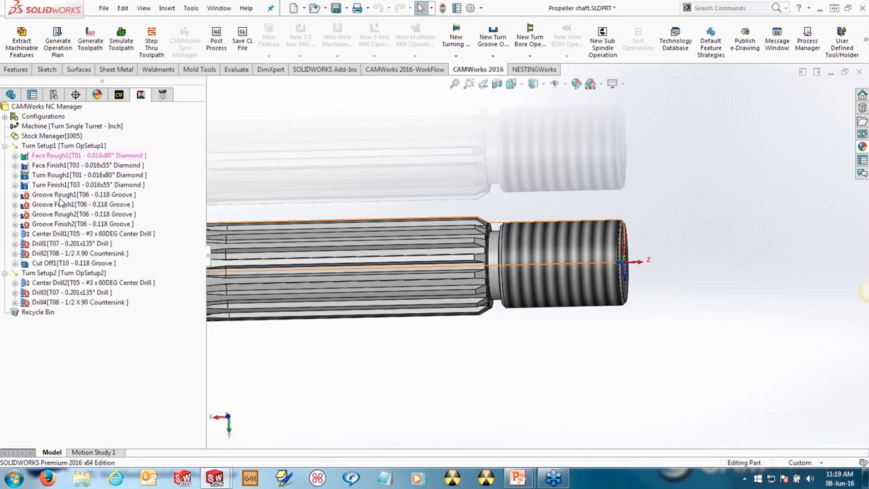
{"action": "right_click", "coordinate": [58, 160]}
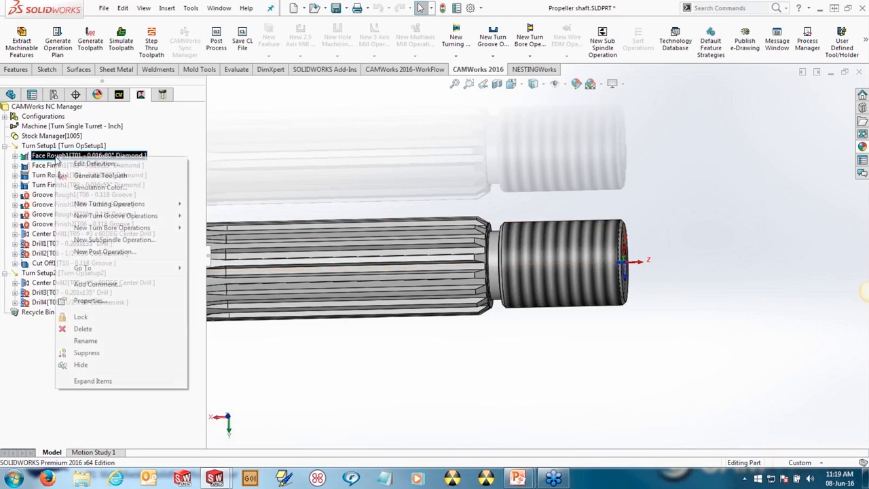
{"action": "left_click", "coordinate": [92, 177]}
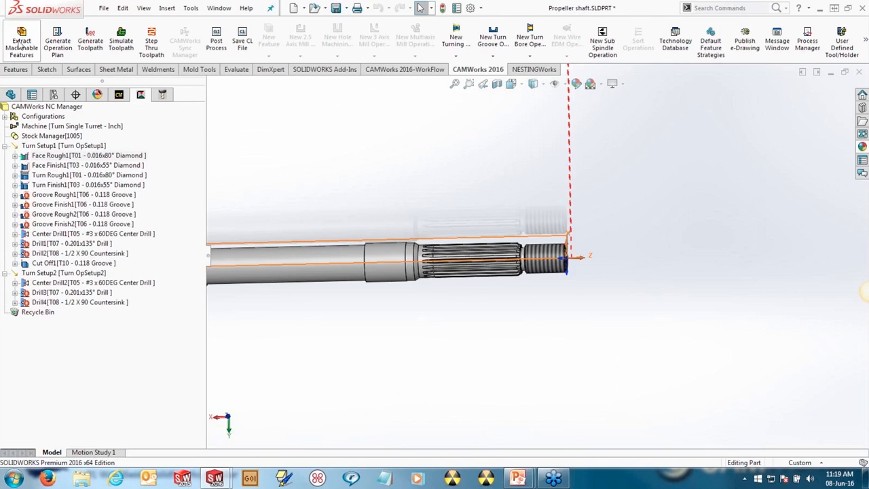
- Simulate all toolpaths to the end, compare the machined stock with the designed shaft, and close the simulation
{"action": "left_click", "coordinate": [116, 45]}
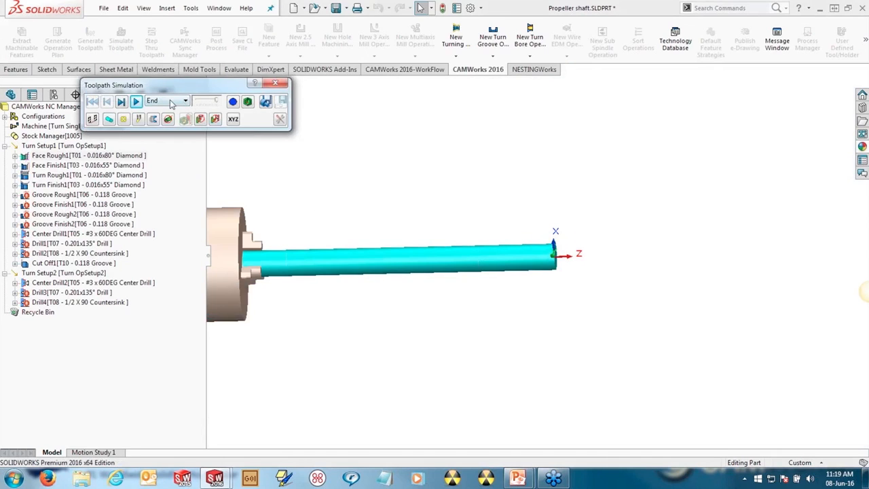
{"action": "left_click", "coordinate": [136, 102]}
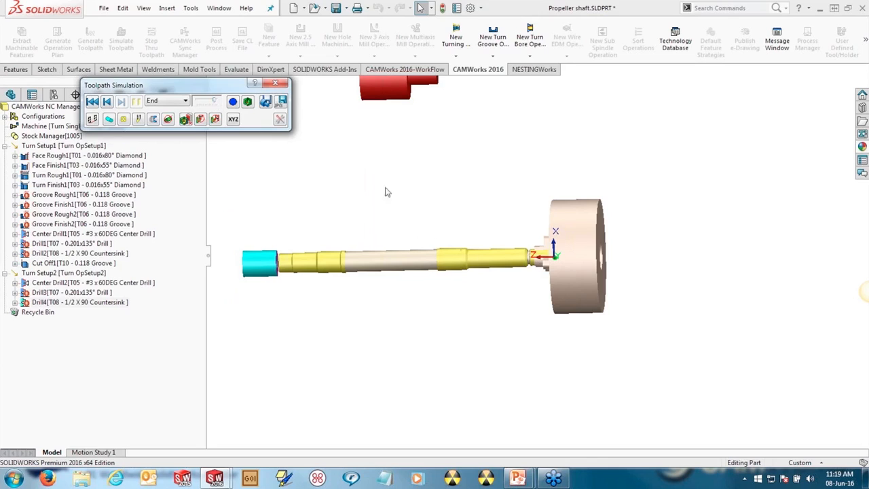
{"action": "middle_click_drag", "start_coordinate": [442, 225], "coordinate": [463, 255]}
{"action": "scroll", "coordinate": [463, 255], "scroll_direction": "down", "scroll_amount": 5}
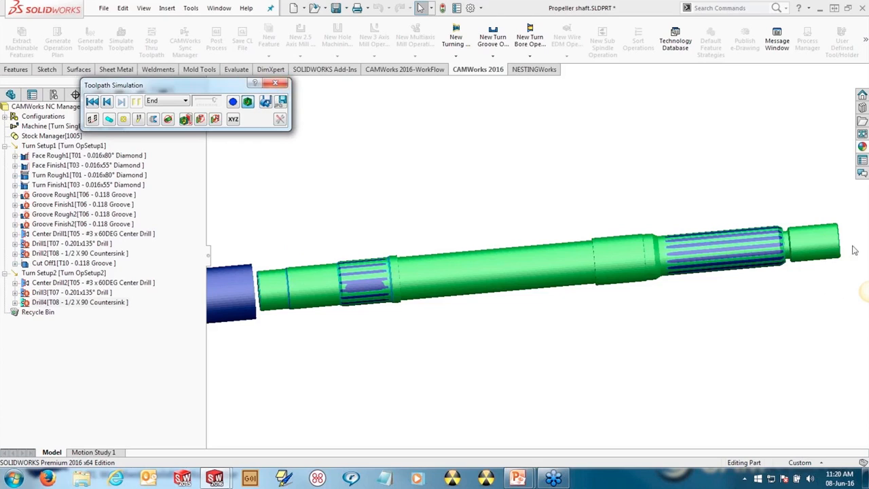
{"action": "left_click", "coordinate": [276, 86]}
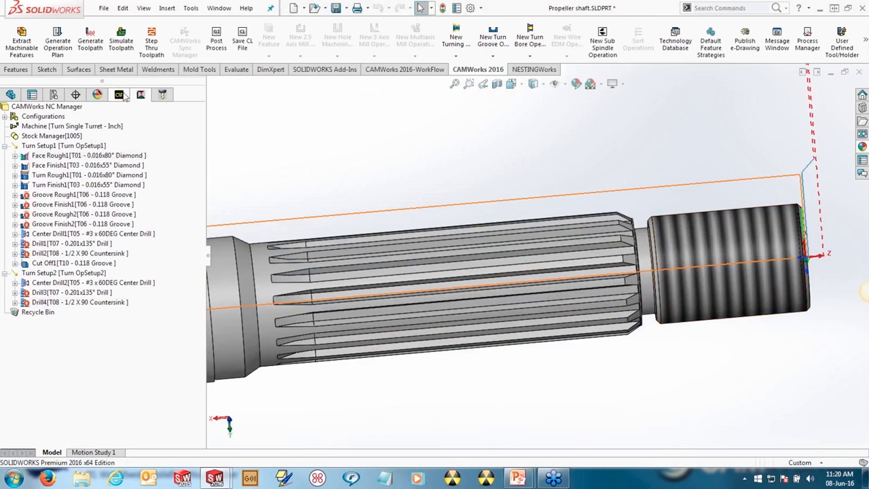
- Create a new OD turn feature with the Thread strategy in Turn Setup1 from the cylindrical face at the shaft's threaded end
{"action": "left_click", "coordinate": [120, 95]}
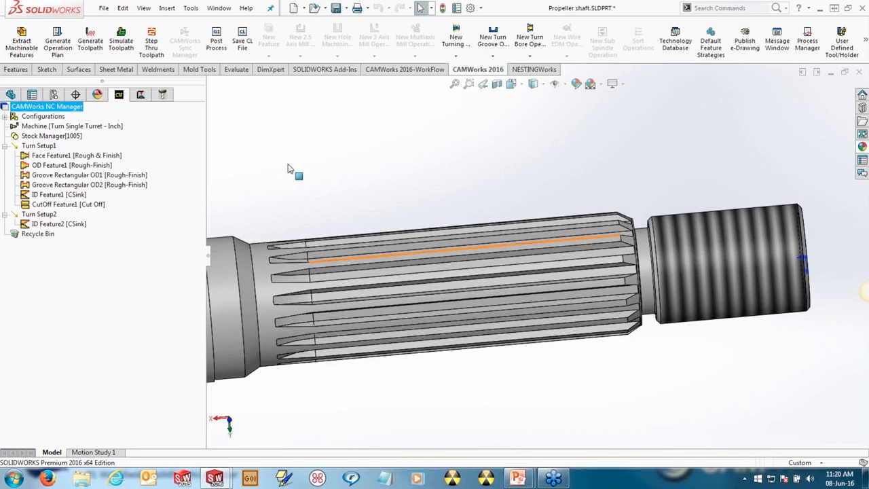
{"action": "left_click", "coordinate": [39, 147]}
{"action": "right_click", "coordinate": [39, 148]}
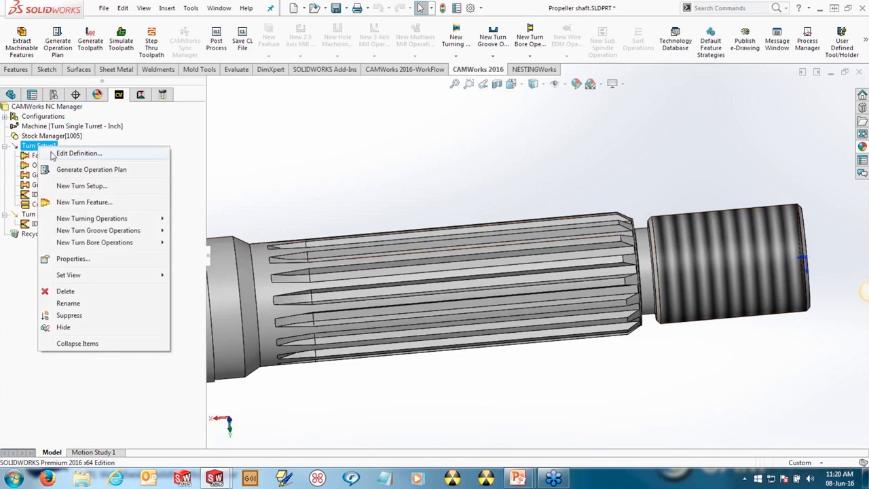
{"action": "left_click", "coordinate": [104, 202]}
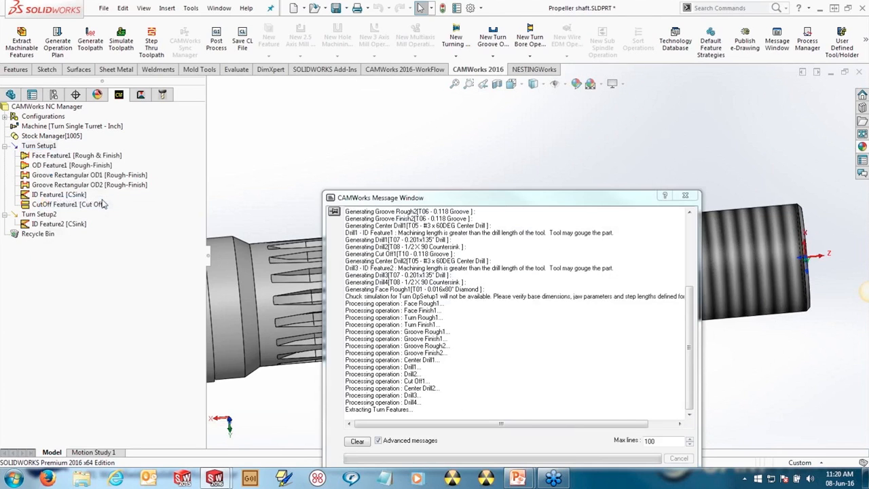
{"action": "left_click", "coordinate": [69, 179]}
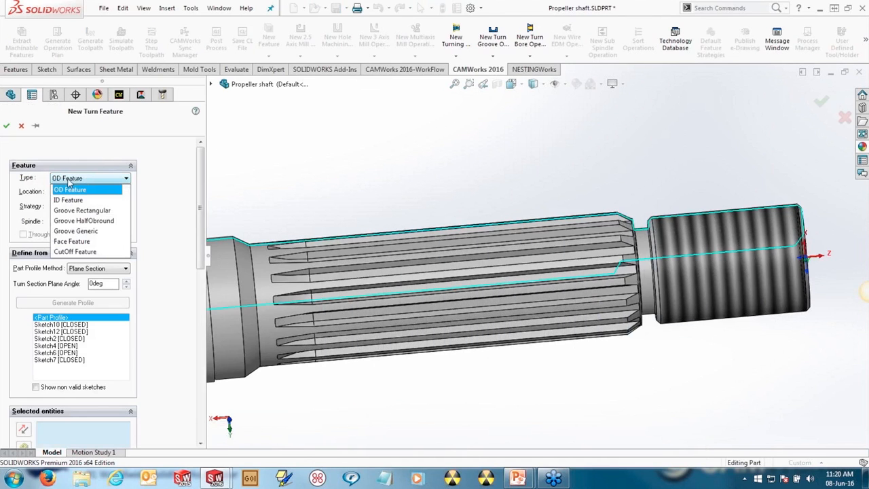
{"action": "left_click", "coordinate": [71, 190]}
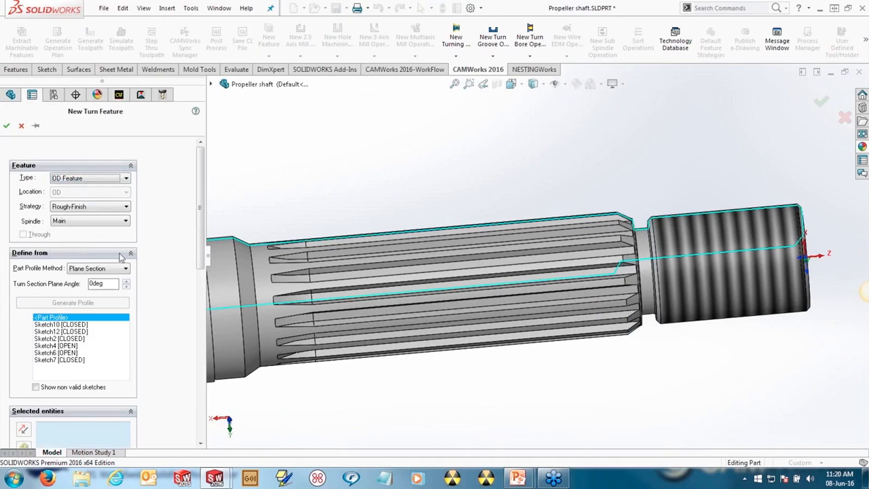
{"action": "left_click", "coordinate": [81, 207]}
{"action": "left_click", "coordinate": [77, 230]}
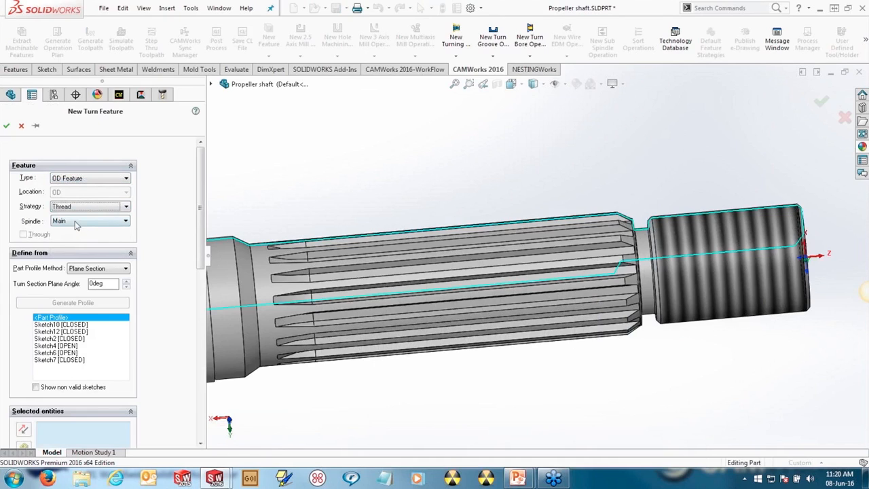
{"action": "left_click", "coordinate": [697, 219]}
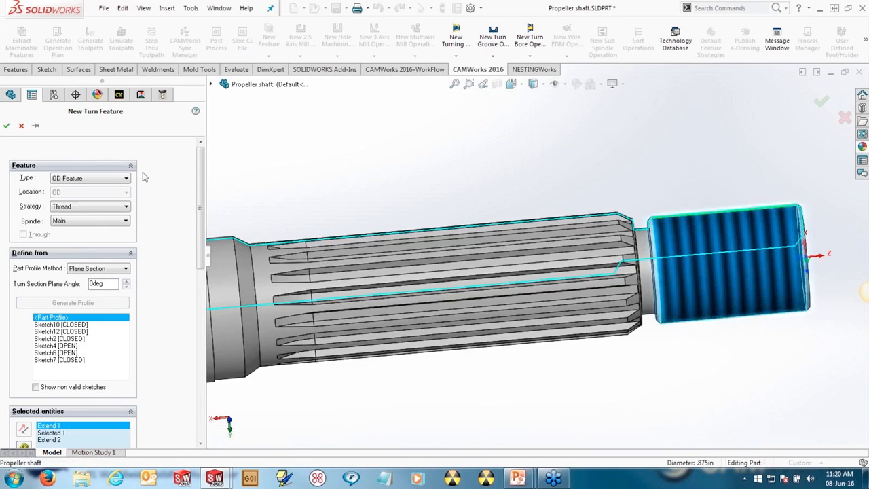
{"action": "left_click", "coordinate": [6, 127]}
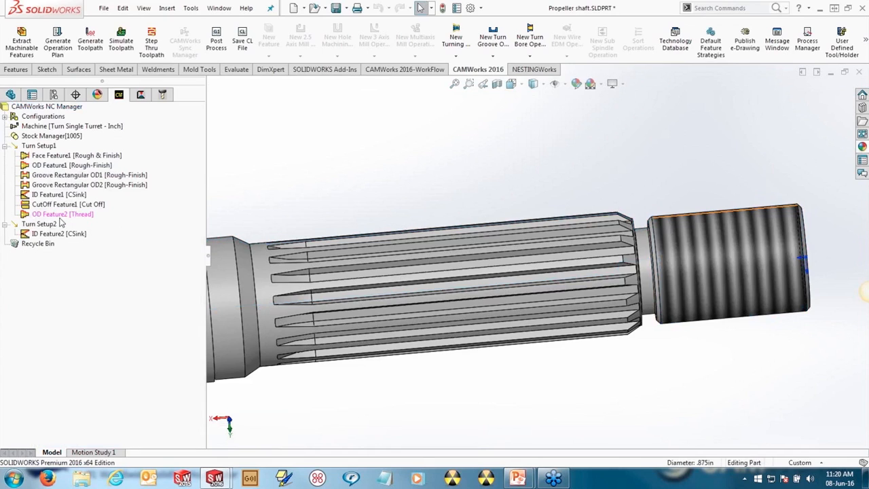
- Assign the 7/8-9 UNC thread condition from the tools database to the new OD thread feature
{"action": "right_click", "coordinate": [61, 214]}
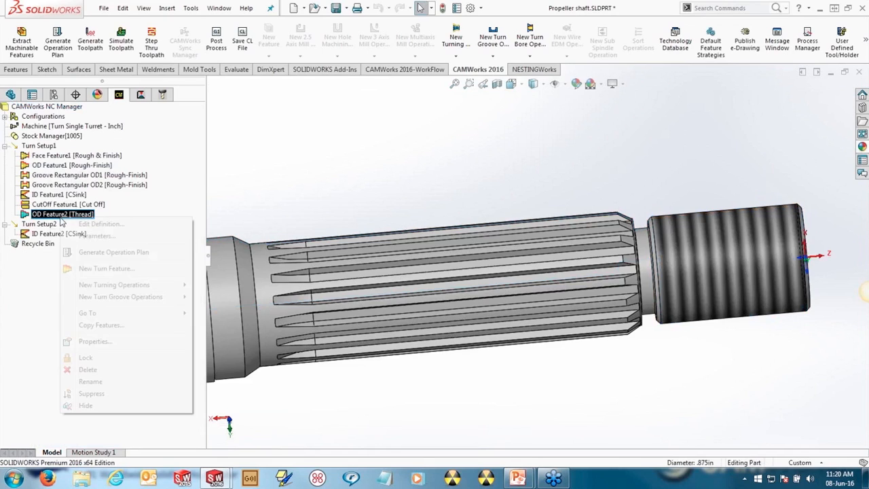
{"action": "left_click", "coordinate": [95, 236]}
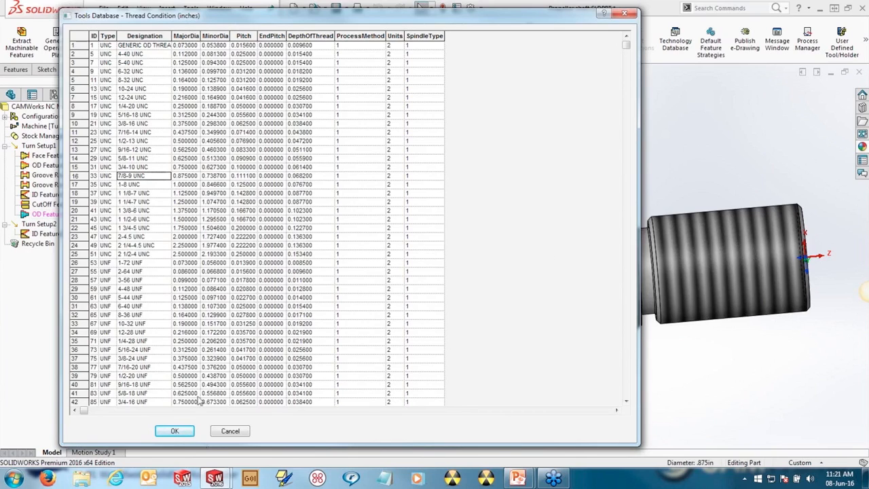
{"action": "left_click", "coordinate": [167, 432]}
- Generate the operation plan for the OD thread feature and the toolpath for its threading operation
{"action": "right_click", "coordinate": [76, 214]}
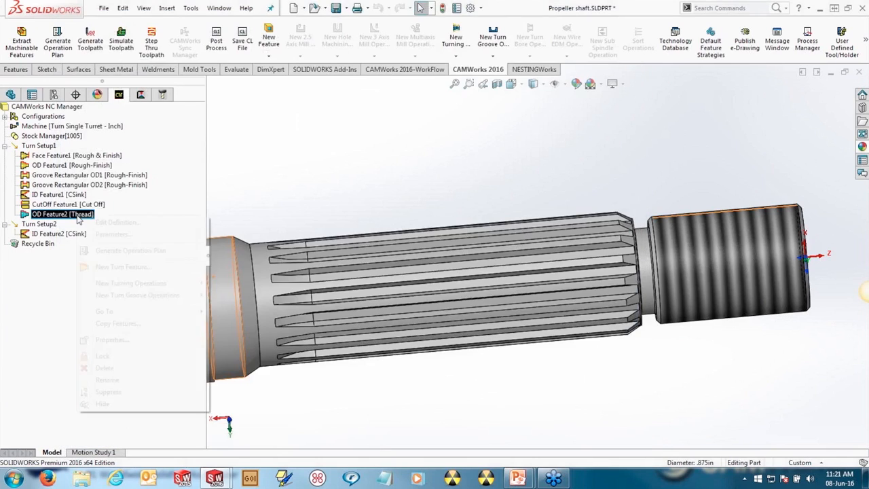
{"action": "left_click", "coordinate": [107, 251]}
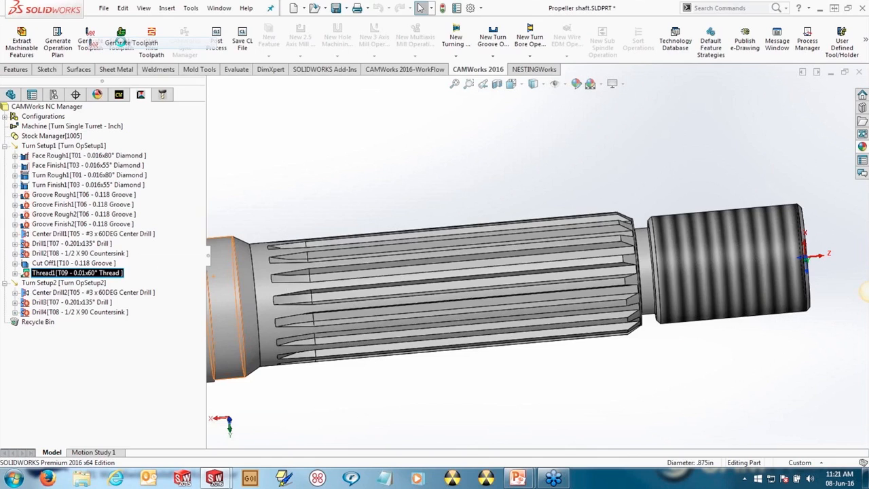
{"action": "left_click", "coordinate": [119, 40]}
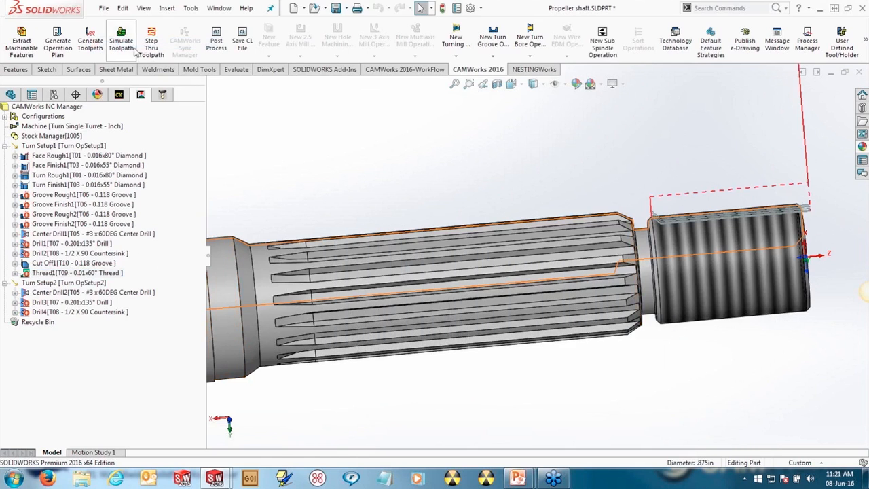
- Simulate all toolpaths to the end, watch the thread being cut, and close the simulation
{"action": "left_click", "coordinate": [133, 49]}
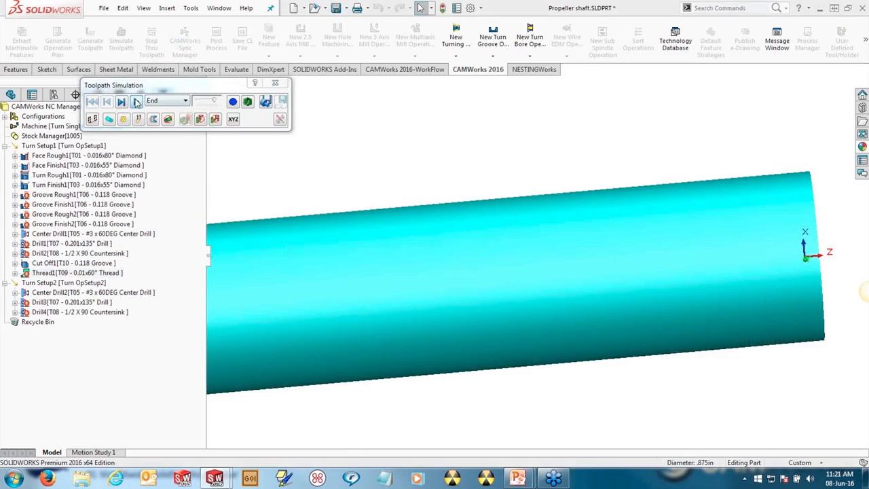
{"action": "left_click", "coordinate": [136, 101]}
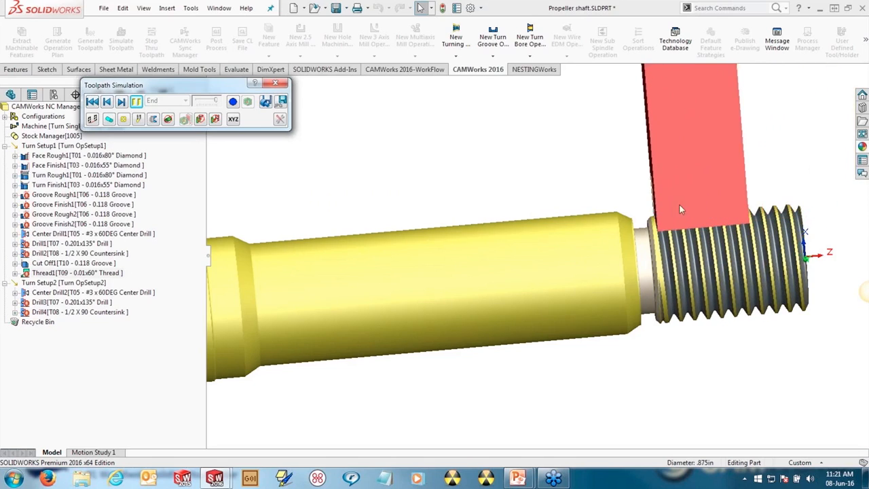
{"action": "scroll", "coordinate": [773, 270], "scroll_direction": "up", "scroll_amount": 5}
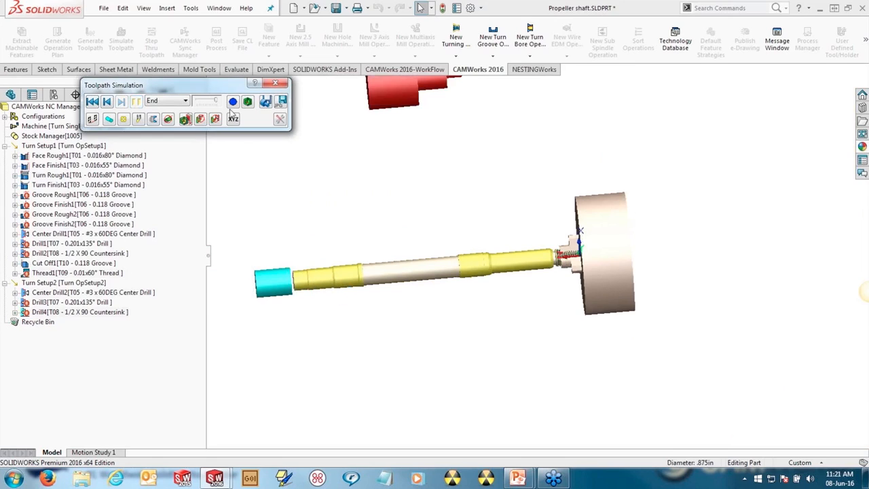
{"action": "left_click", "coordinate": [275, 83]}
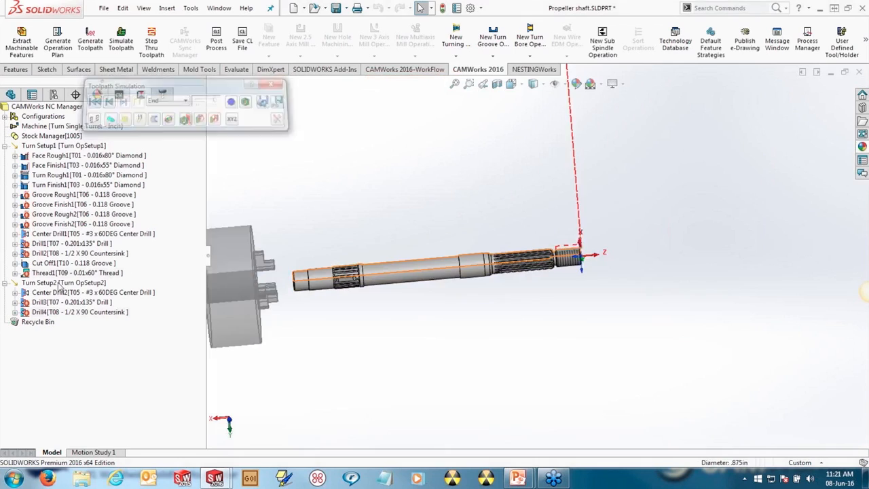
- Set the Z offset of Turn Setup2's chuck clamping location to 3.2 in
{"action": "double_click", "coordinate": [60, 284]}
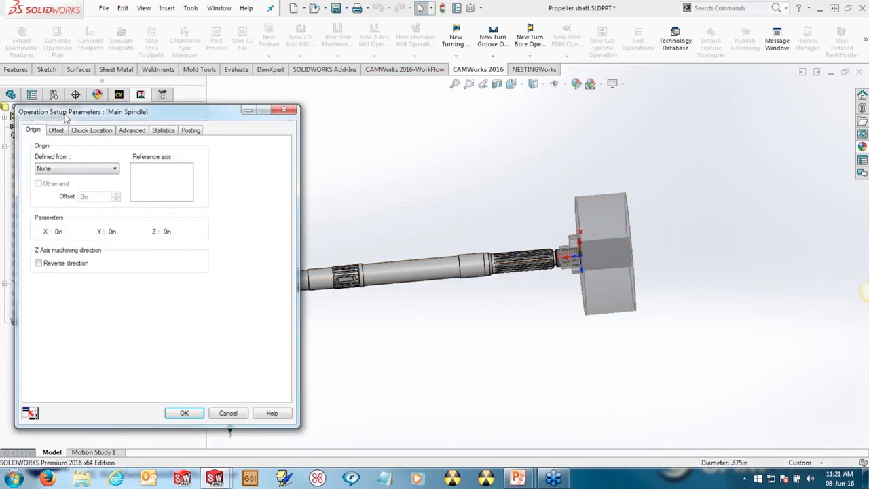
{"action": "left_click", "coordinate": [91, 130]}
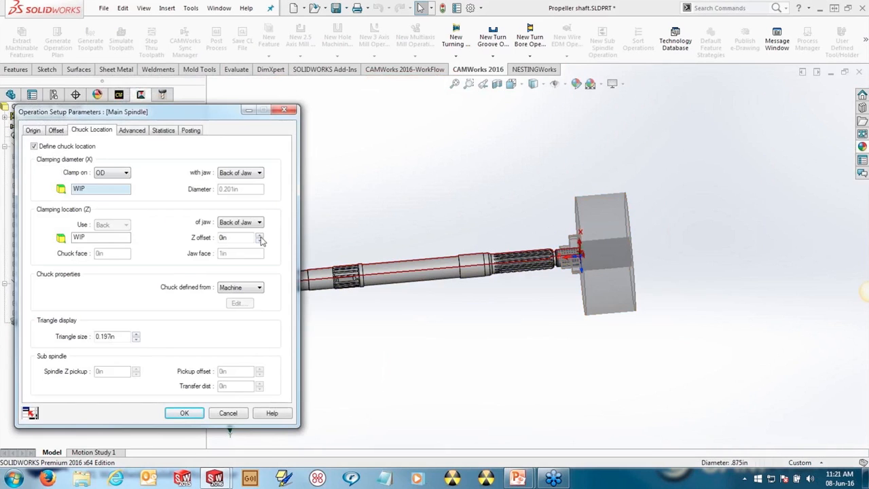
{"action": "left_click", "coordinate": [259, 235]}
{"action": "left_click", "coordinate": [259, 235]}
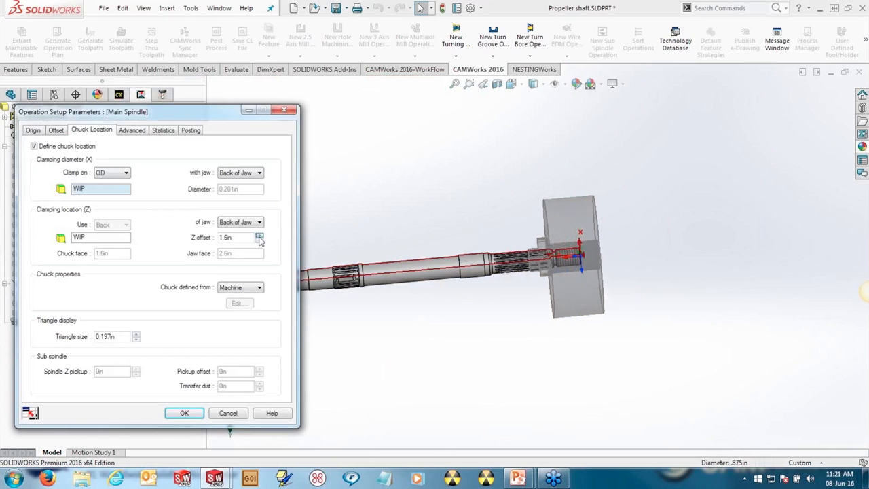
{"action": "left_click", "coordinate": [244, 223]}
{"action": "left_click", "coordinate": [239, 233]}
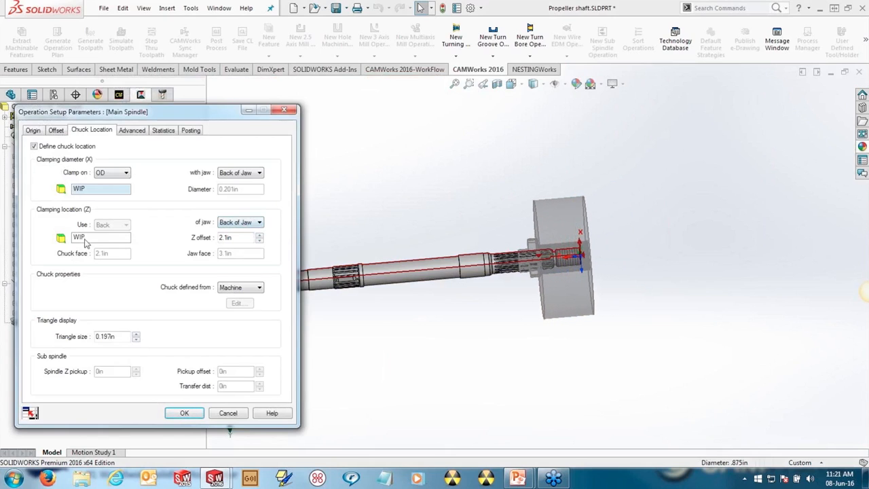
{"action": "left_click", "coordinate": [85, 239]}
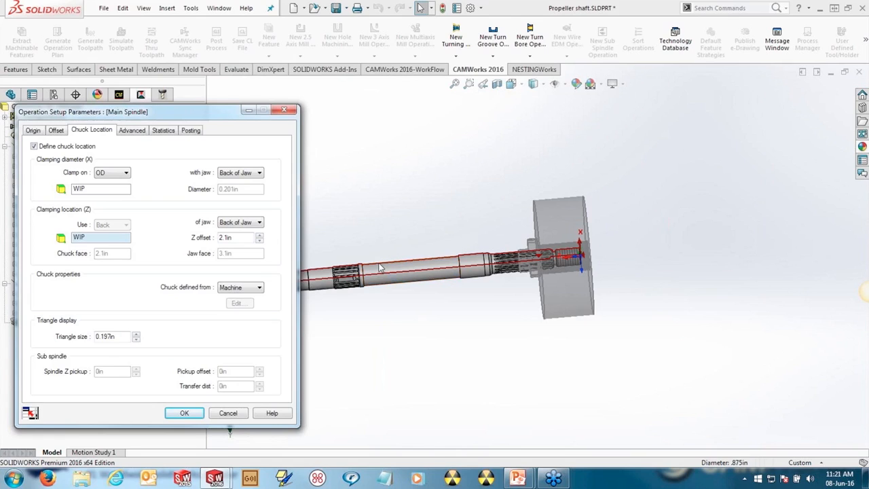
{"action": "left_click", "coordinate": [260, 235]}
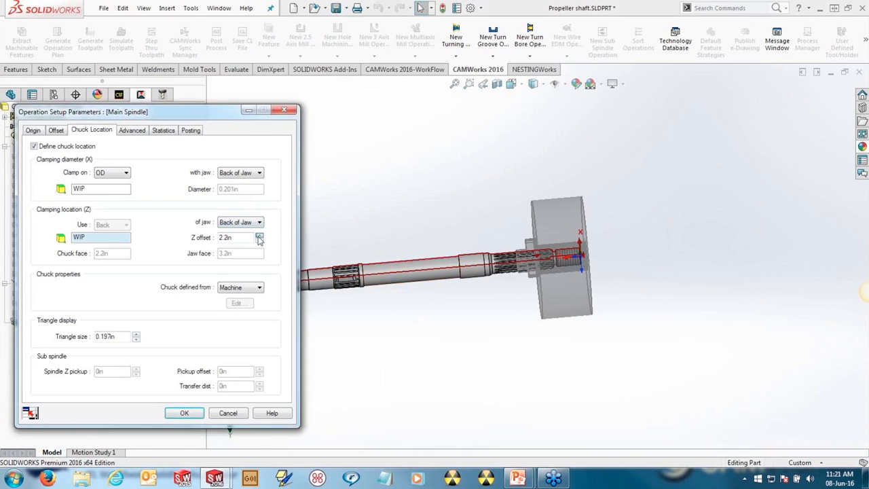
{"action": "left_click", "coordinate": [259, 235]}
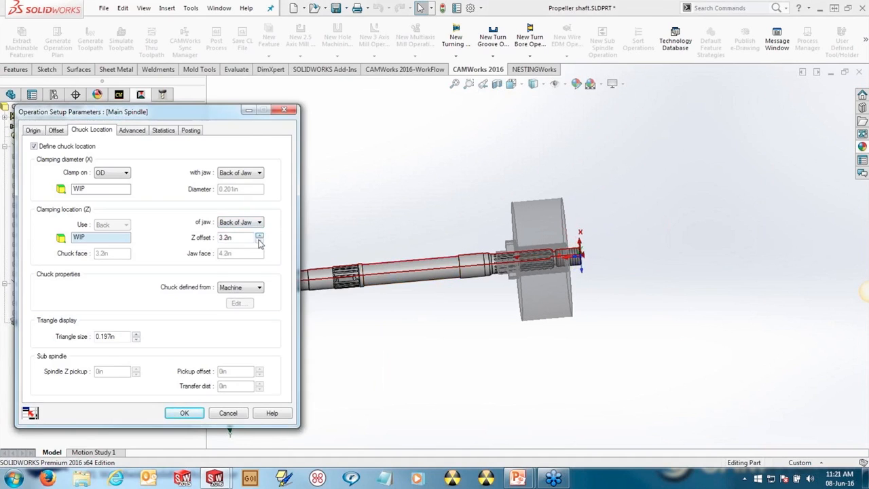
{"action": "left_click", "coordinate": [192, 414]}
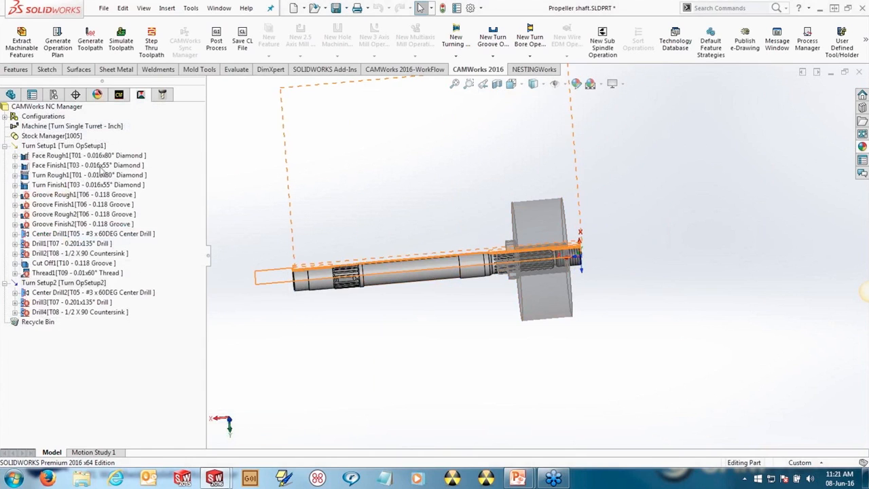
- Simulate only Turn Setup1's toolpaths to the end and compare the machined stock with the designed shaft
{"action": "right_click", "coordinate": [60, 147]}
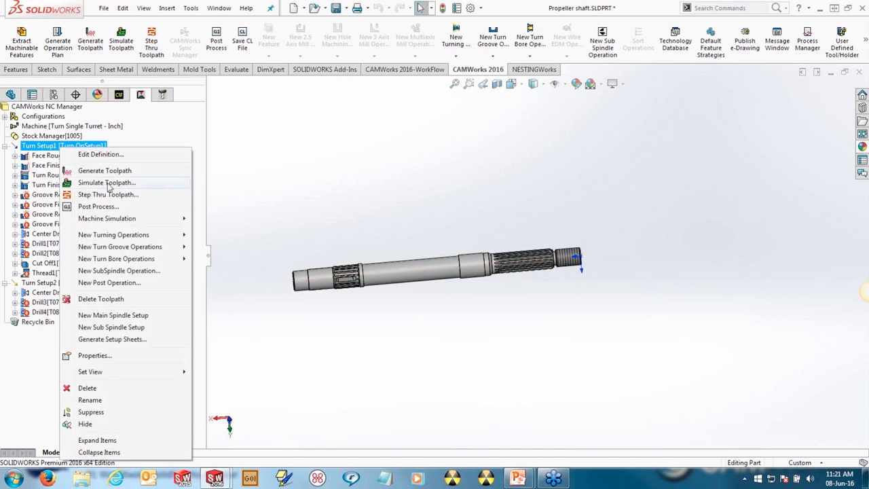
{"action": "left_click", "coordinate": [106, 183]}
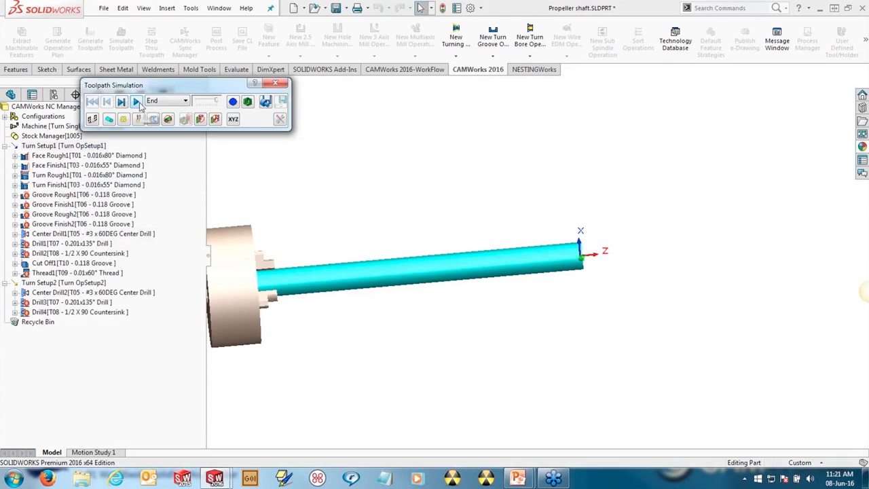
{"action": "left_click", "coordinate": [136, 101]}
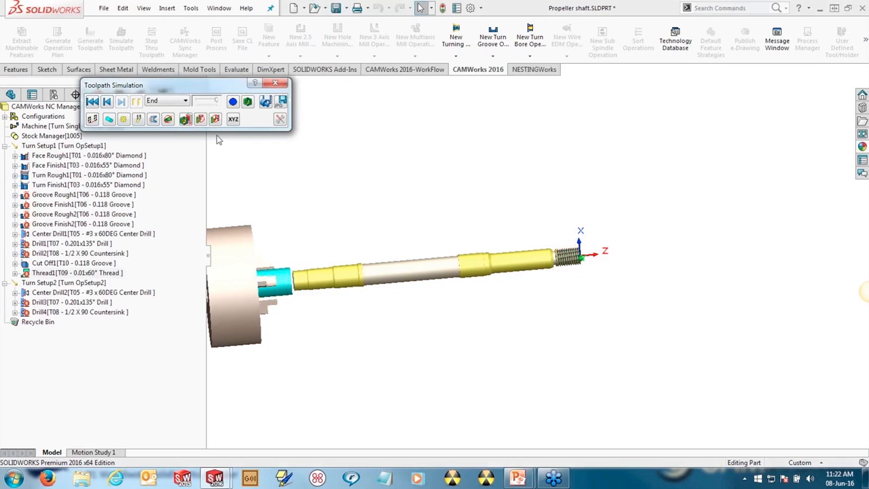
{"action": "left_click", "coordinate": [247, 102]}
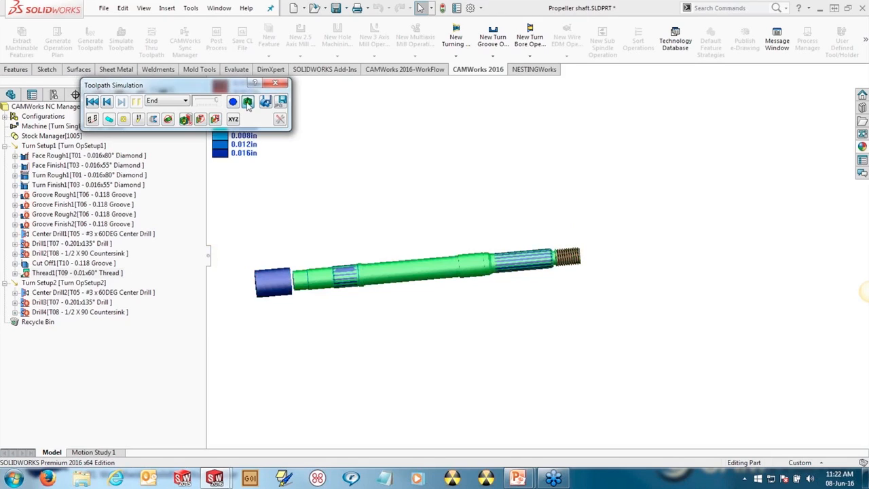
{"action": "left_click", "coordinate": [247, 102]}
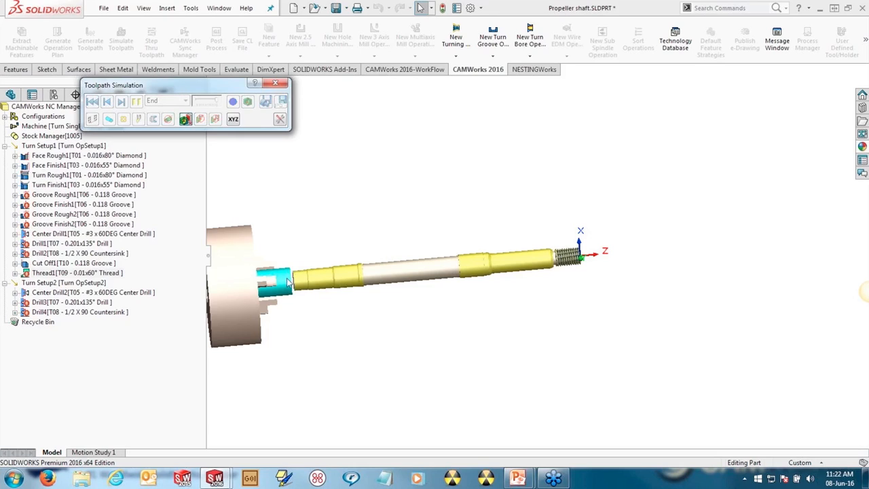
- Remove the leftover bar piece and save the WIP over Propeller shaft.stl in inches using Mill Coordinate System2, closing the simulation
{"action": "left_click", "coordinate": [184, 119]}
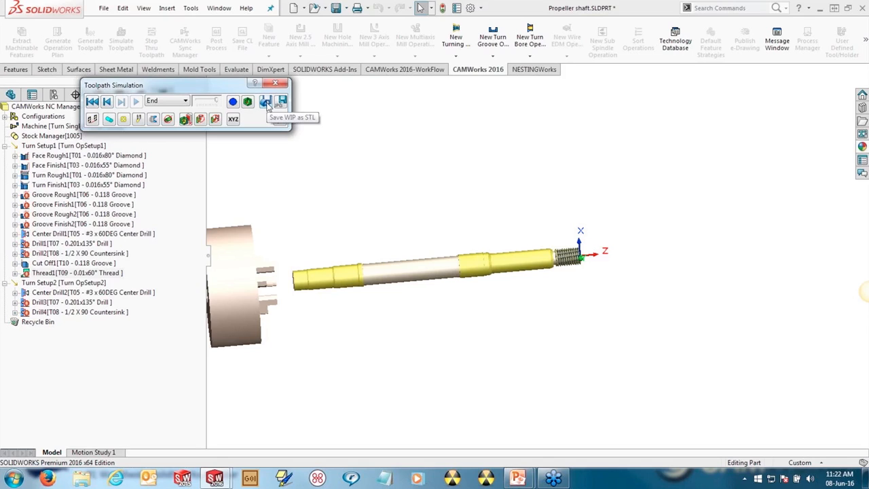
{"action": "left_click", "coordinate": [265, 102]}
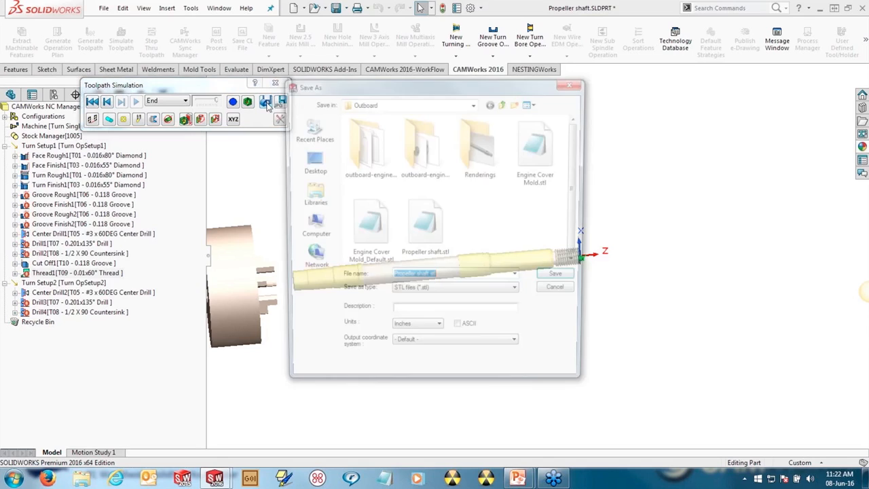
{"action": "left_click", "coordinate": [453, 348]}
{"action": "left_click", "coordinate": [449, 367]}
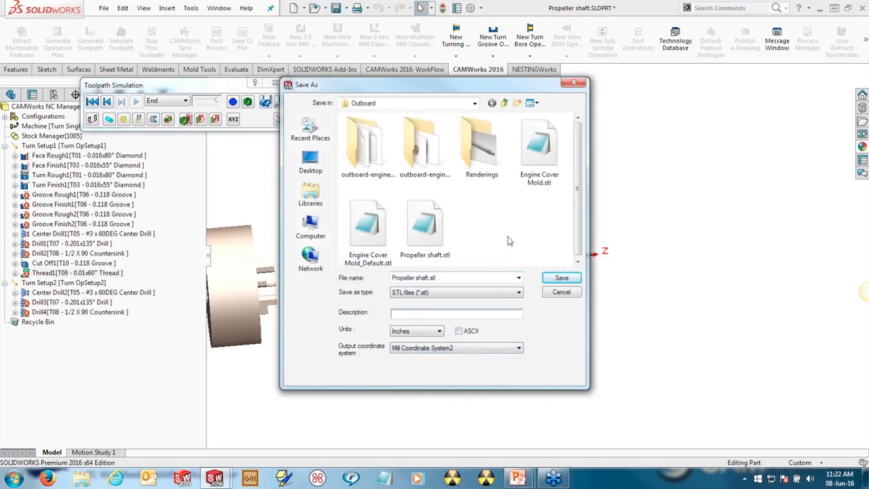
{"action": "left_click", "coordinate": [561, 278]}
{"action": "left_click", "coordinate": [458, 238]}
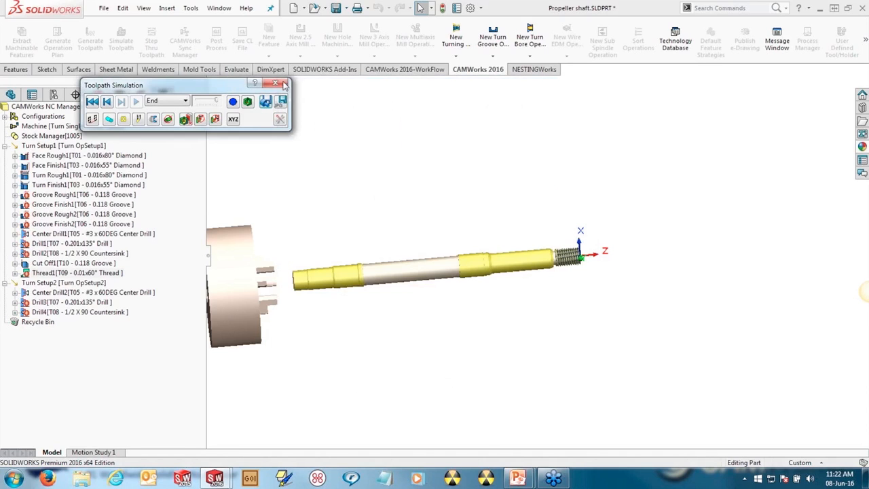
{"action": "left_click", "coordinate": [276, 85]}
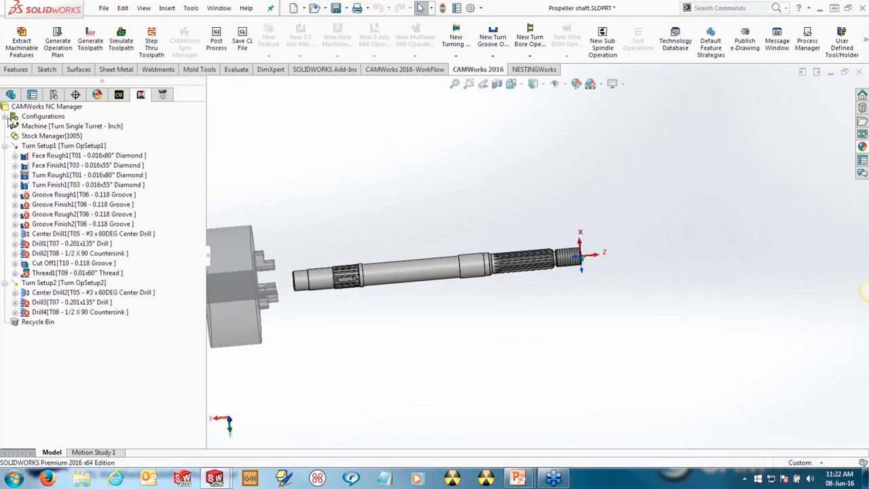
- Add a new CAMWorks configuration for the shaft that uses the Mill - Inch machine
{"action": "left_click", "coordinate": [8, 117]}
{"action": "right_click", "coordinate": [34, 118]}
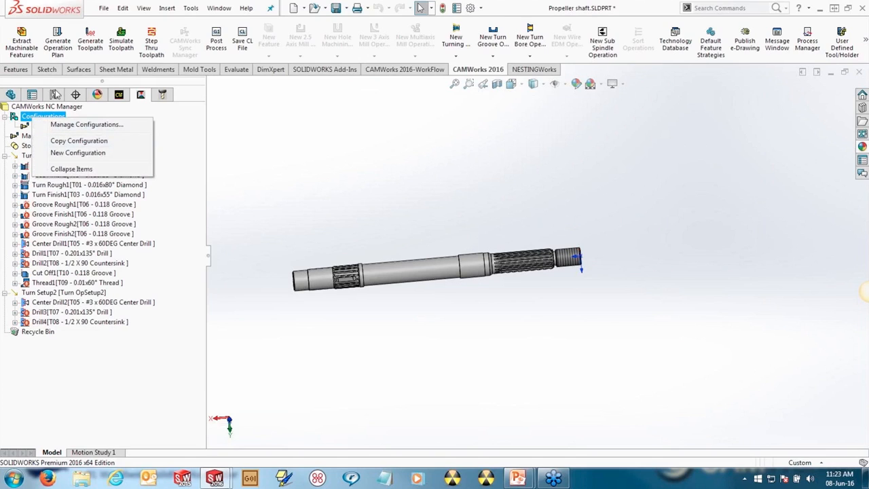
{"action": "left_click", "coordinate": [54, 94]}
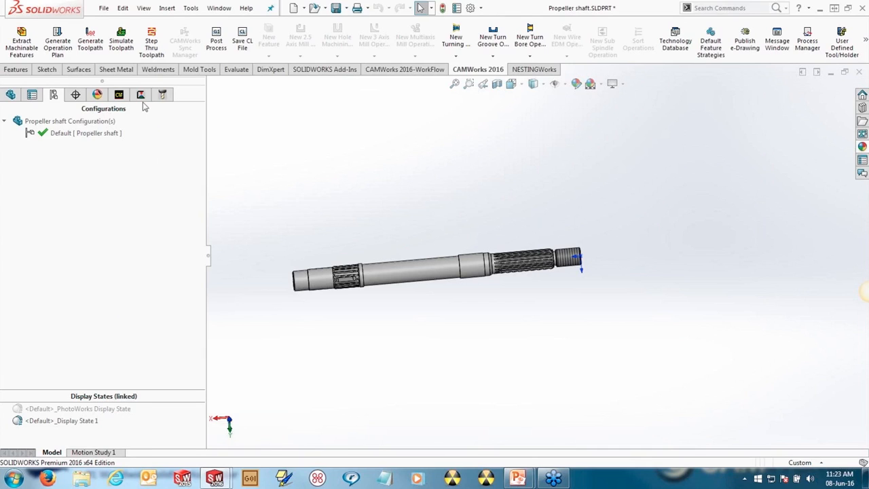
{"action": "left_click", "coordinate": [120, 95]}
{"action": "left_click", "coordinate": [43, 117]}
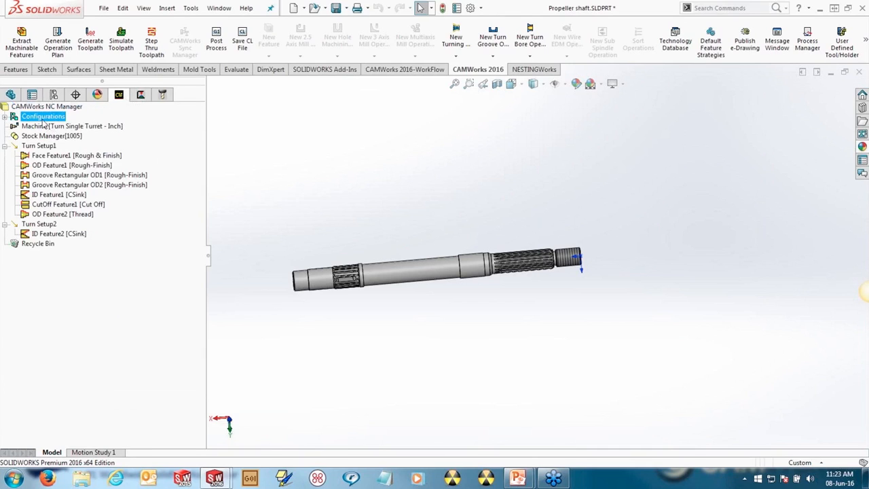
{"action": "right_click", "coordinate": [43, 117]}
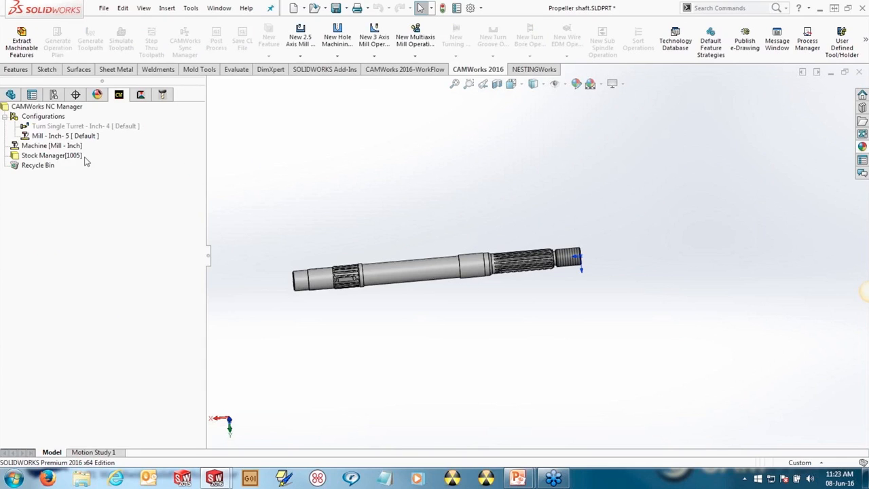
- Set the mill machine's indexing to 4 Axis and use Mill Coordinate System2 as its fixture coordinate system
{"action": "left_click", "coordinate": [59, 146]}
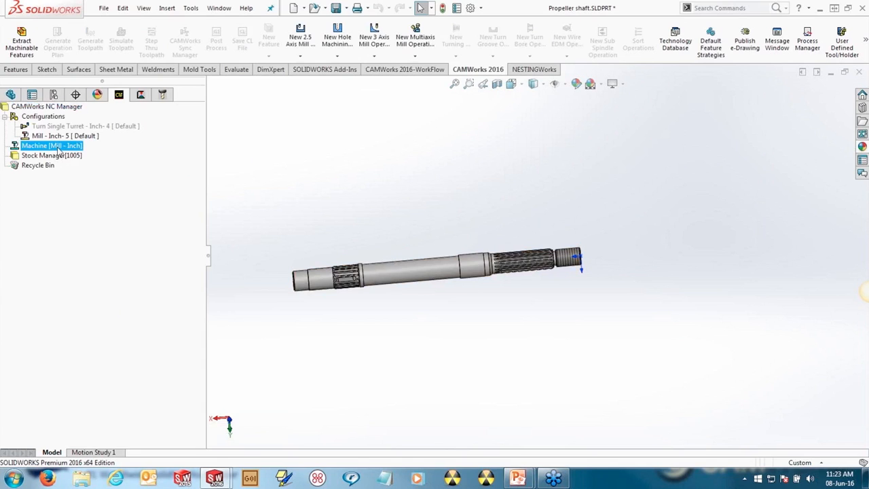
{"action": "left_click", "coordinate": [288, 155]}
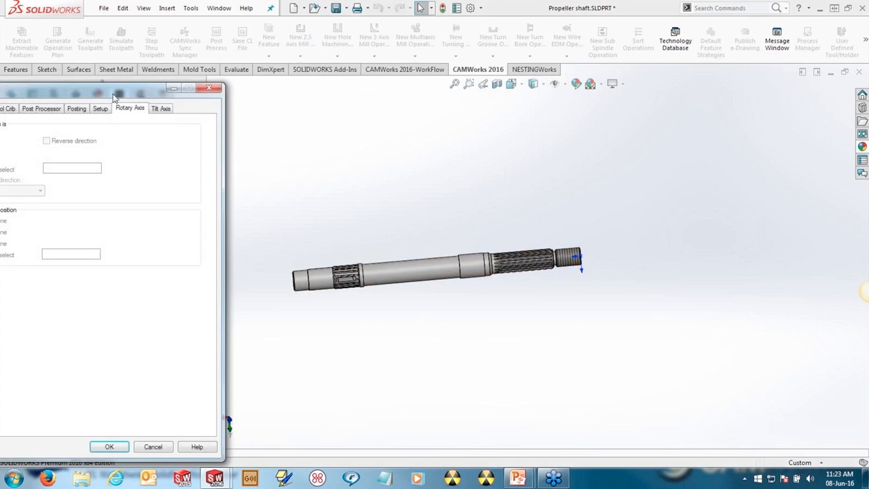
{"action": "left_click", "coordinate": [147, 108]}
{"action": "left_click", "coordinate": [176, 108]}
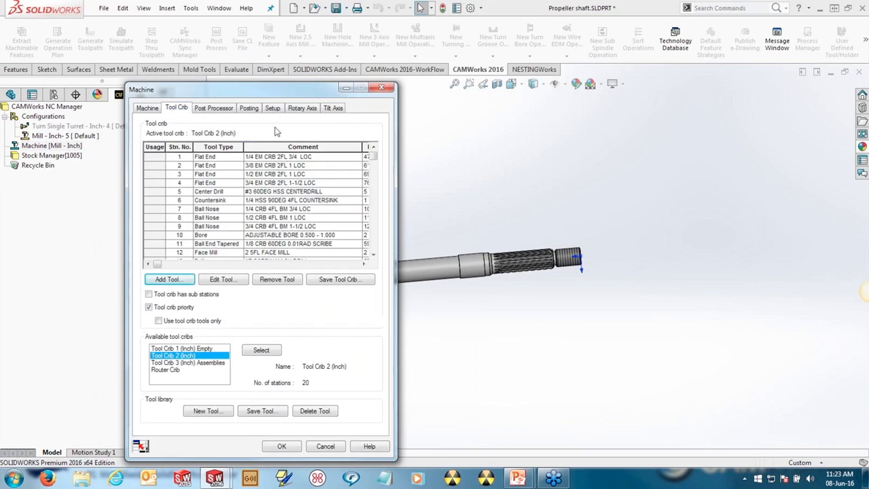
{"action": "left_click", "coordinate": [272, 108]}
{"action": "left_click", "coordinate": [325, 131]}
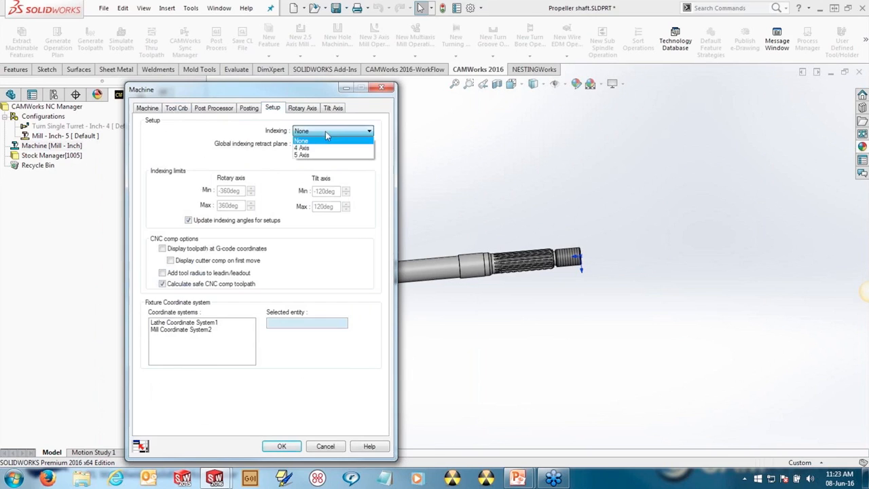
{"action": "left_click", "coordinate": [315, 148]}
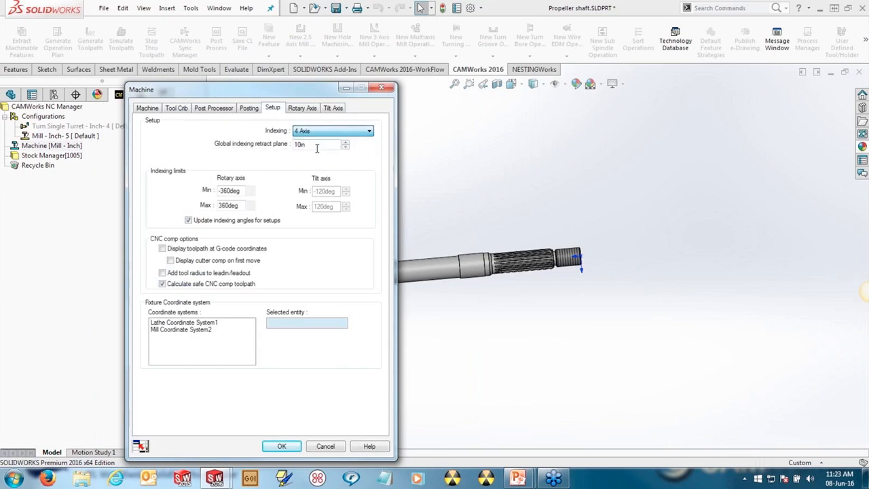
{"action": "left_click", "coordinate": [196, 329]}
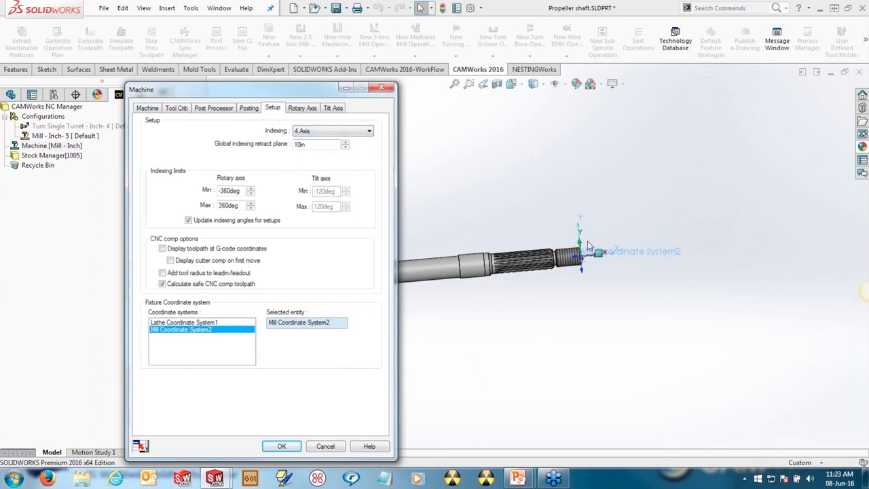
- Define the machine's rotary axis as the X axis with the XY plane as its 0 degree position
{"action": "left_click", "coordinate": [303, 108]}
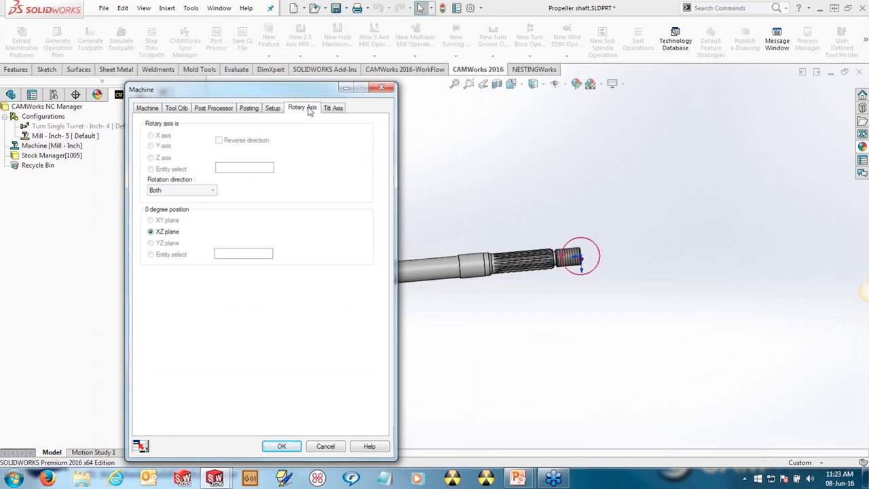
{"action": "left_click", "coordinate": [161, 137]}
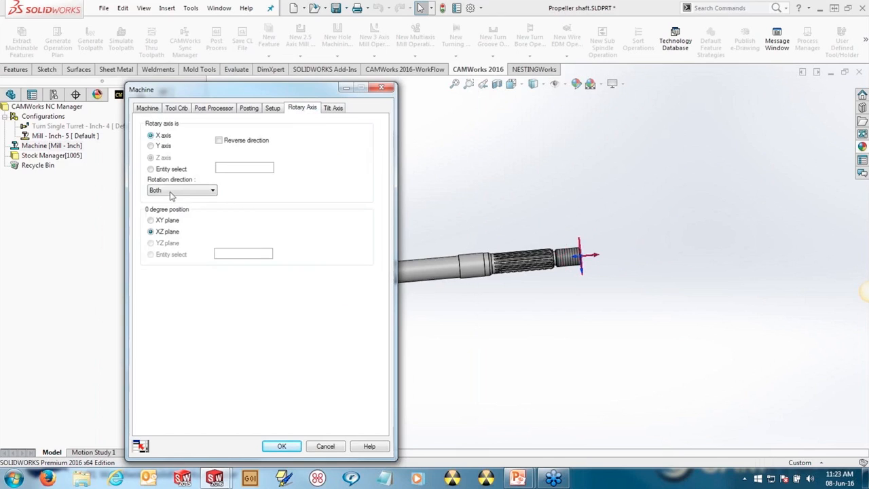
{"action": "left_click", "coordinate": [164, 222]}
{"action": "left_click", "coordinate": [279, 452]}
- Define the milling stock from Propeller shaft.stl in inches, inserted at Mill Coordinate System2, and inspect it around the shaft
{"action": "double_click", "coordinate": [65, 155]}
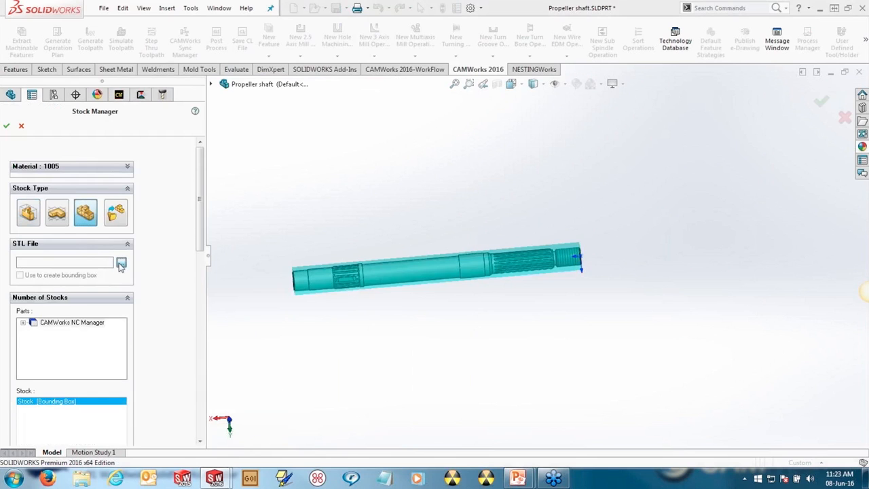
{"action": "left_click", "coordinate": [120, 264]}
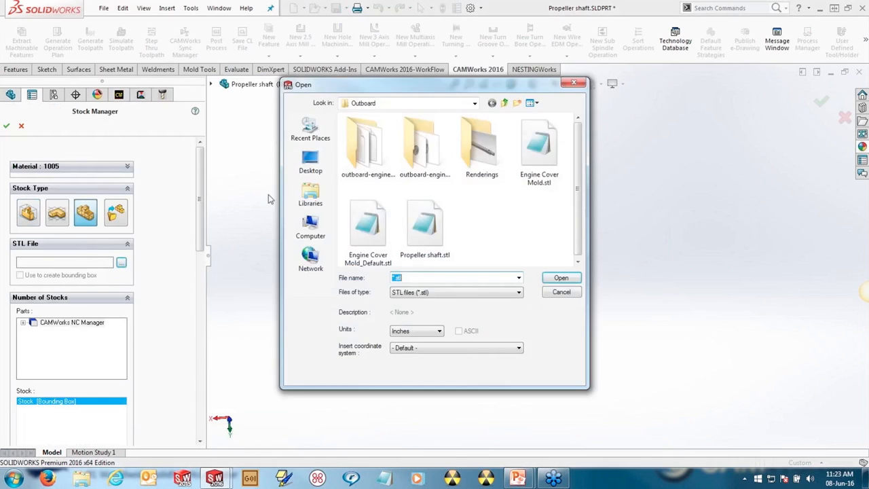
{"action": "left_click", "coordinate": [422, 225]}
{"action": "left_click", "coordinate": [461, 348]}
{"action": "left_click", "coordinate": [442, 373]}
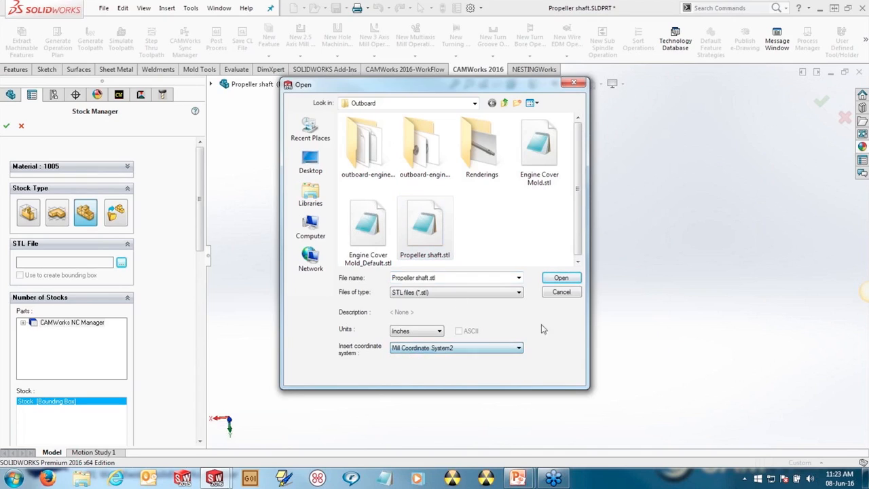
{"action": "left_click", "coordinate": [559, 279]}
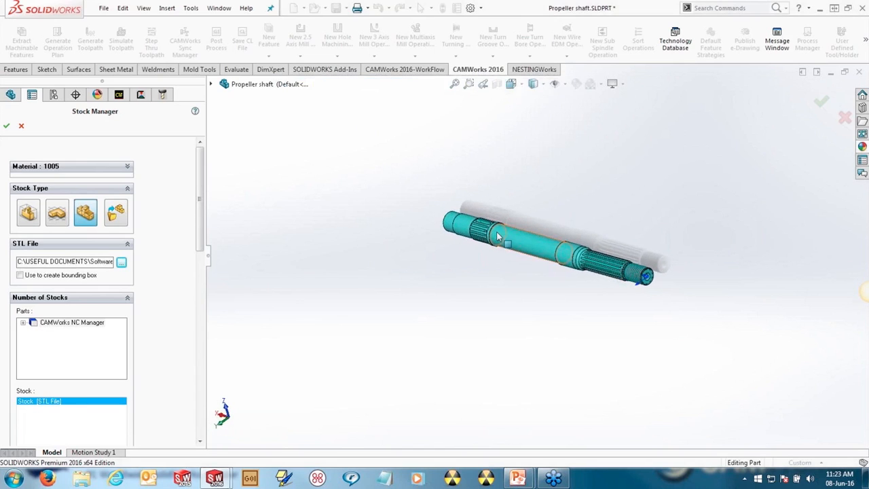
{"action": "scroll", "coordinate": [580, 285], "scroll_direction": "down", "scroll_amount": 6}
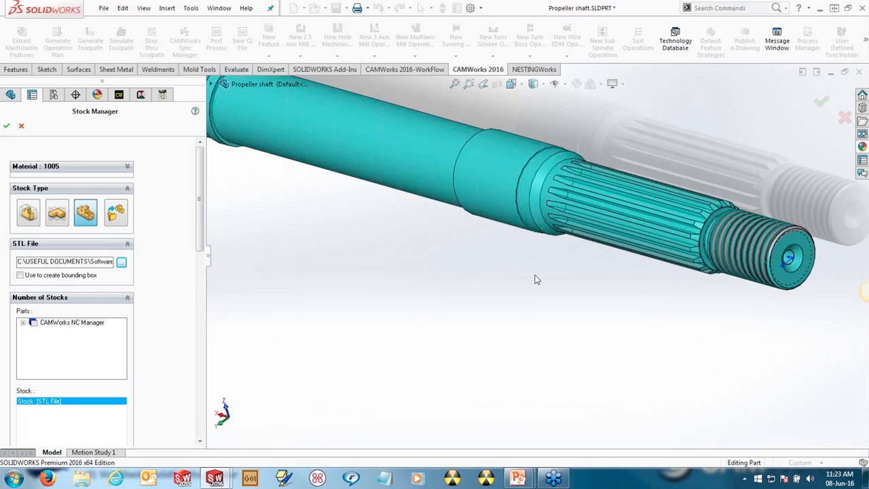
{"action": "scroll", "coordinate": [537, 279], "scroll_direction": "up", "scroll_amount": 1}
{"action": "scroll", "coordinate": [536, 279], "scroll_direction": "up", "scroll_amount": 2}
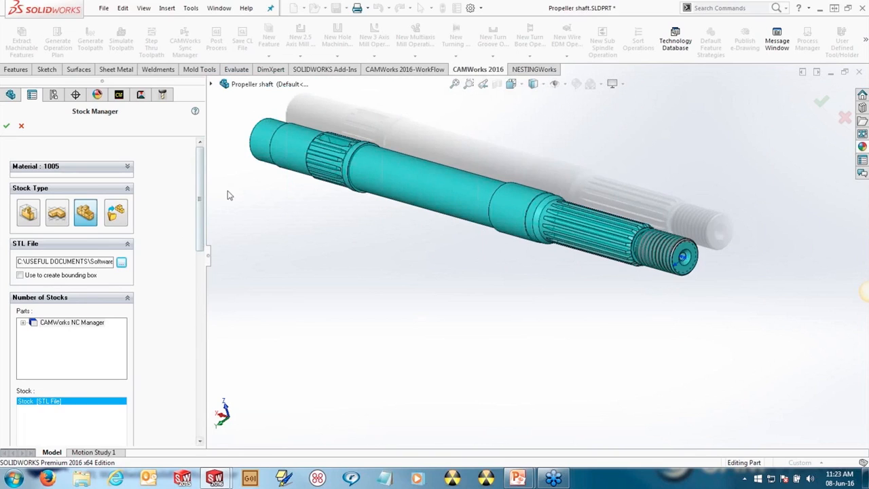
{"action": "left_click", "coordinate": [6, 126]}
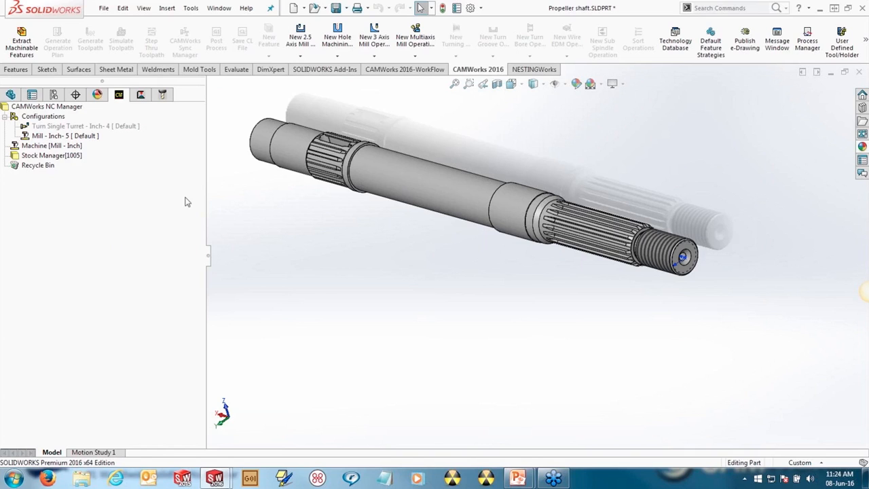
- Extract the shaft's machinable mill features and highlight the first countersink hole on the model
{"action": "mouse_move", "coordinate": [407, 245]}
{"action": "middle_mouse_down"}
{"action": "mouse_move", "coordinate": [401, 231]}
{"action": "mouse_move", "coordinate": [388, 235]}
{"action": "mouse_move", "coordinate": [401, 239]}
{"action": "middle_mouse_up"}
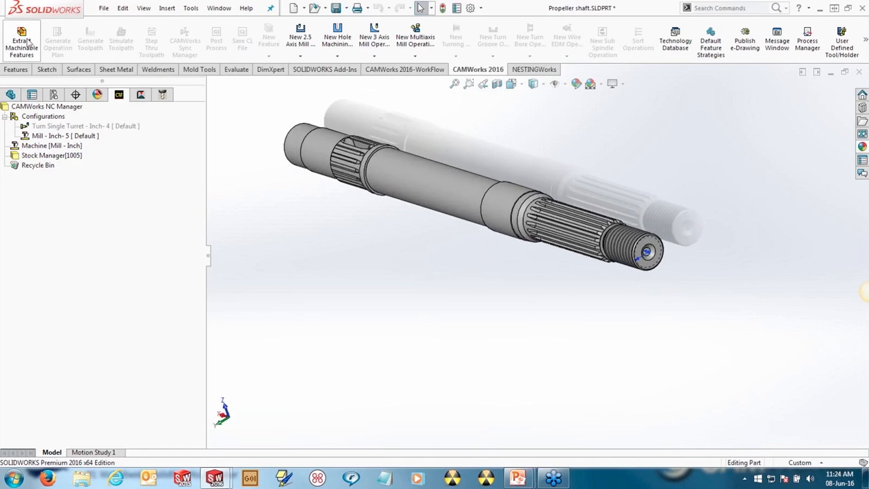
{"action": "left_click", "coordinate": [29, 42]}
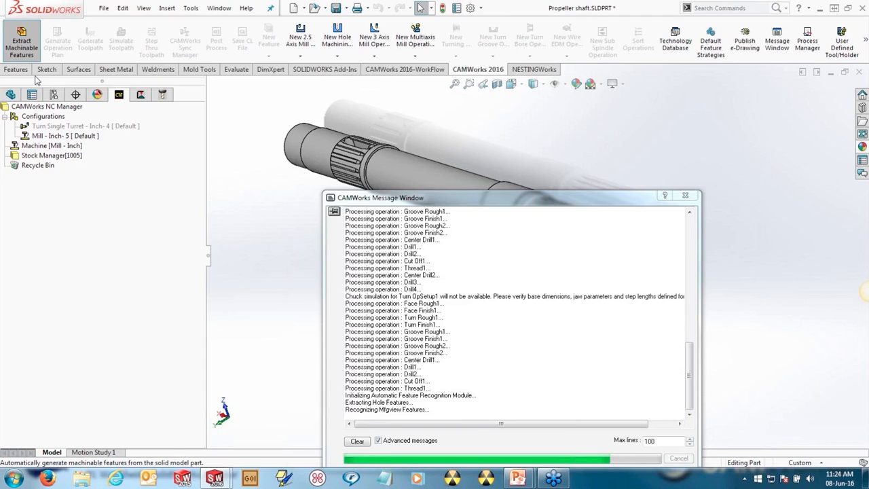
{"action": "left_click", "coordinate": [54, 175]}
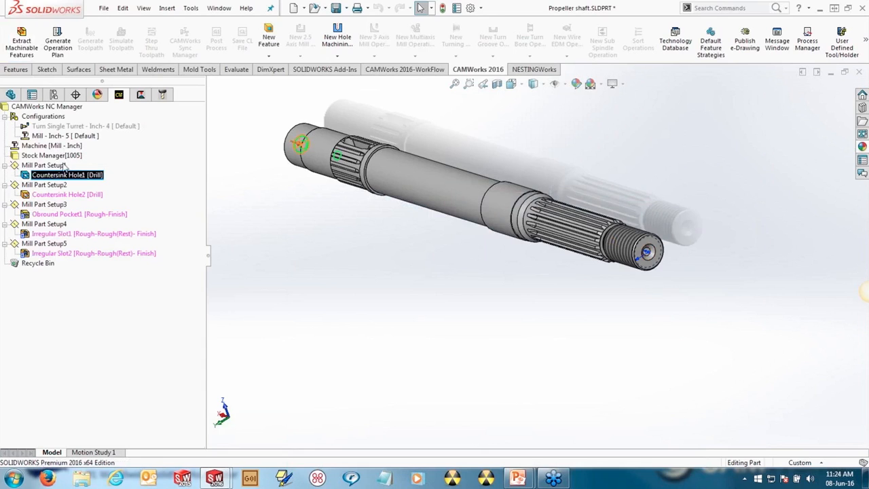
- Delete Mill Part Setup1 and Mill Part Setup2 together with their countersink hole features
{"action": "left_click", "coordinate": [49, 165]}
{"action": "key", "text": "Delete"}
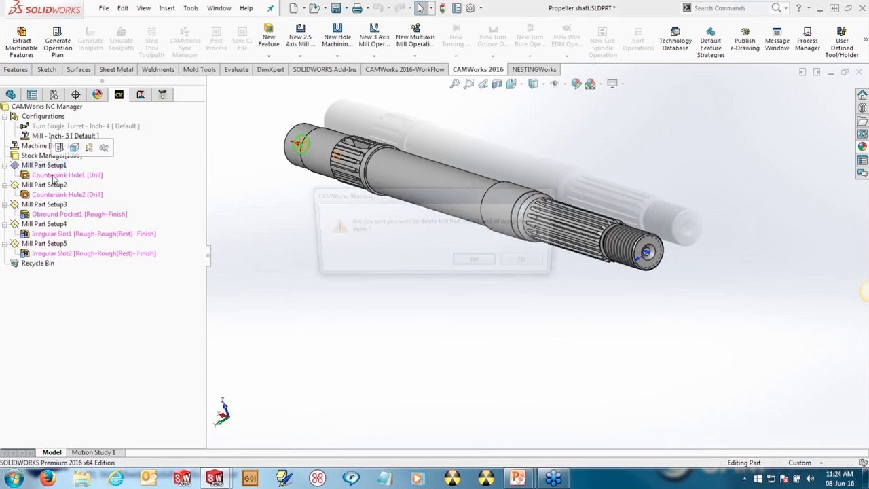
{"action": "key", "text": "Return"}
{"action": "left_click", "coordinate": [43, 167]}
{"action": "key", "text": "Delete"}
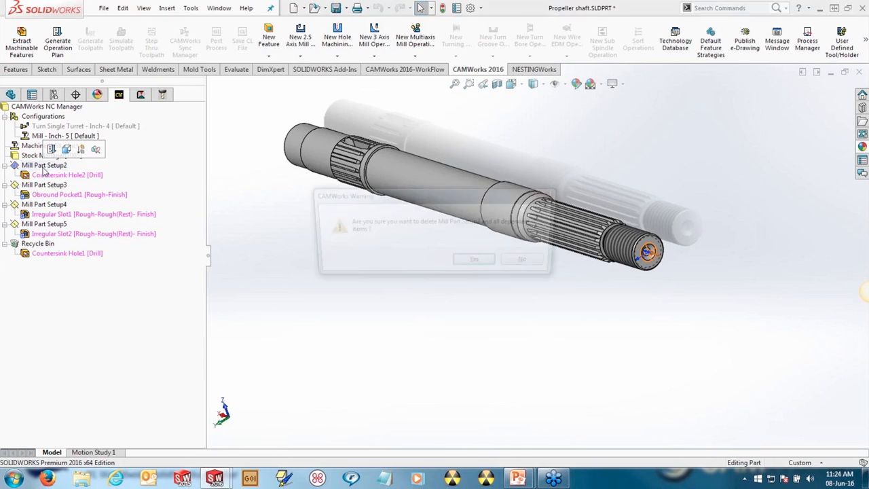
{"action": "key", "text": "Return"}
- Inspect the obround pocket on the shaft and move it from Mill Part Setup3 into Mill Part Setup4
{"action": "left_click", "coordinate": [63, 177]}
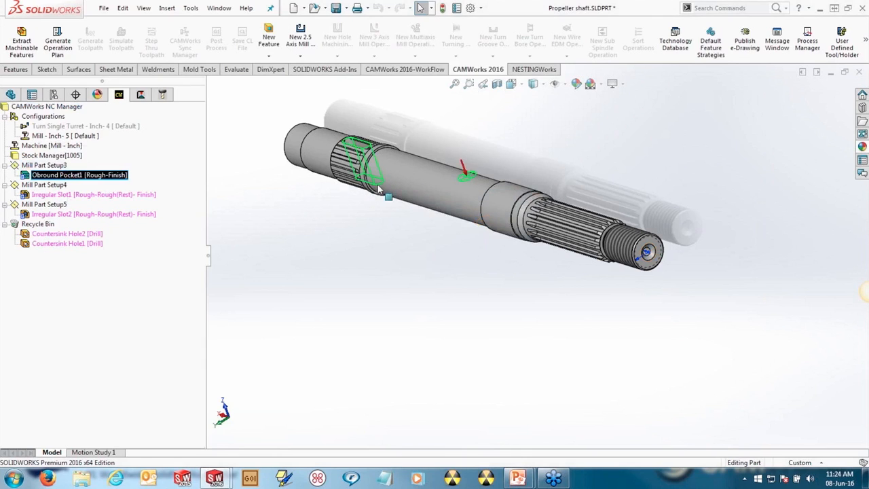
{"action": "middle_click_drag", "start_coordinate": [367, 145], "coordinate": [431, 355]}
{"action": "scroll", "coordinate": [340, 194], "scroll_direction": "down", "scroll_amount": 5}
{"action": "scroll", "coordinate": [434, 385], "scroll_direction": "up", "scroll_amount": 4}
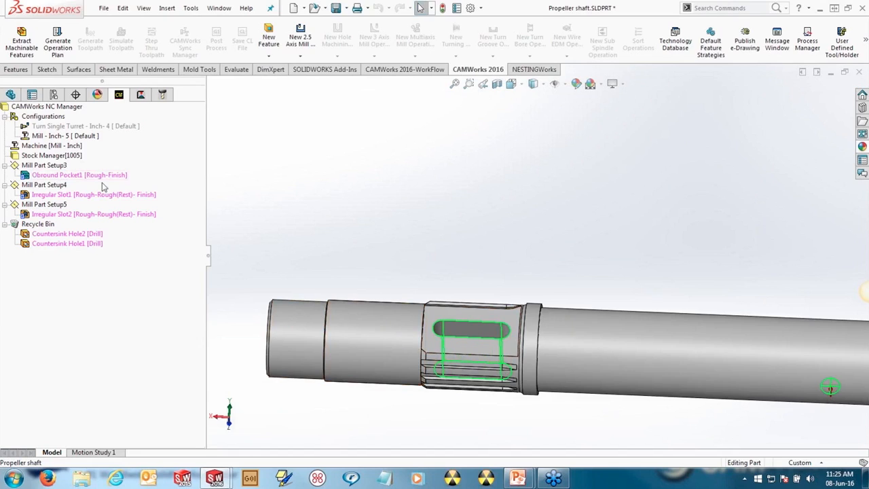
{"action": "middle_click_drag", "start_coordinate": [663, 272], "coordinate": [653, 485]}
{"action": "middle_click_drag", "start_coordinate": [641, 258], "coordinate": [571, 327]}
{"action": "left_click_drag", "start_coordinate": [109, 176], "coordinate": [64, 191]}
- Check Irregular Slot1 on the splined section and delete the empty Mill Part Setup3
{"action": "left_click", "coordinate": [63, 197]}
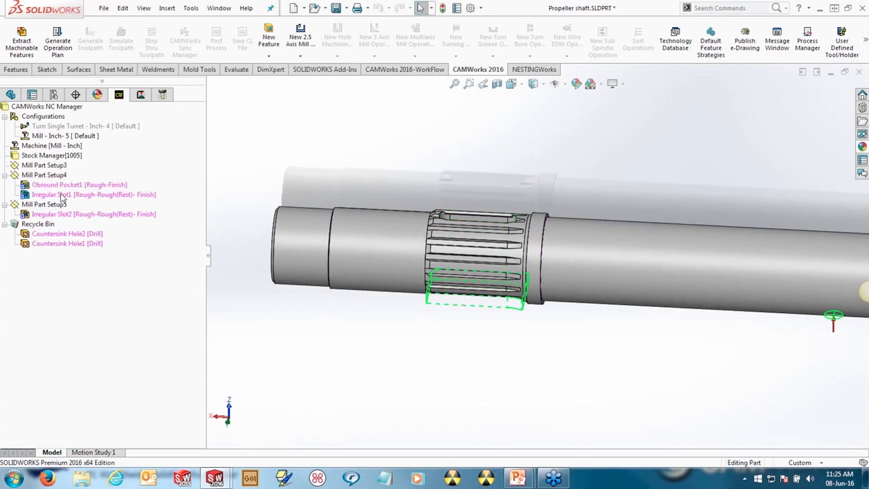
{"action": "middle_click_drag", "start_coordinate": [504, 163], "coordinate": [491, 191]}
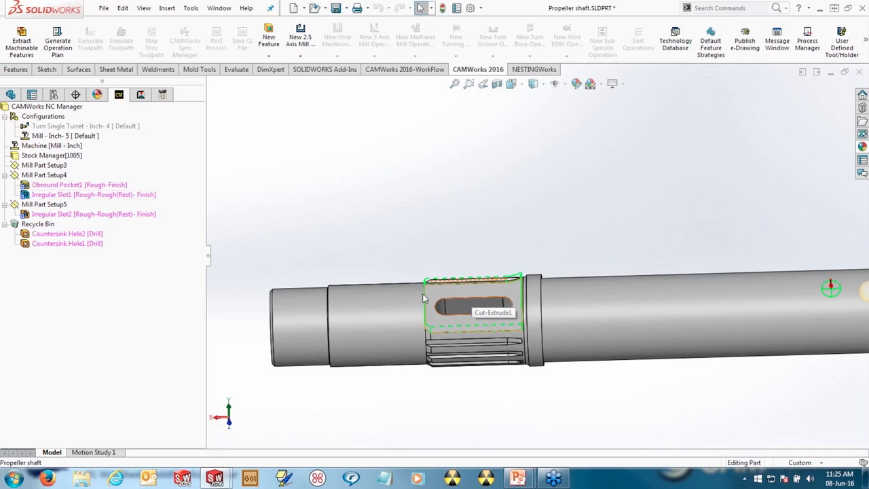
{"action": "left_click", "coordinate": [44, 165]}
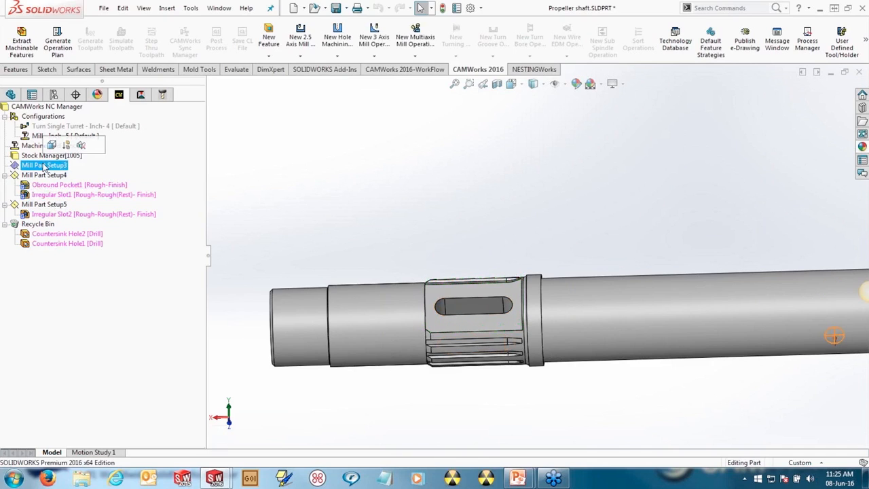
{"action": "key", "text": "Delete"}
{"action": "key", "text": "Return"}
- Inspect Irregular Slot2 beside the obround pocket and delete Mill Part Setup5 with that slot
{"action": "left_click", "coordinate": [102, 204]}
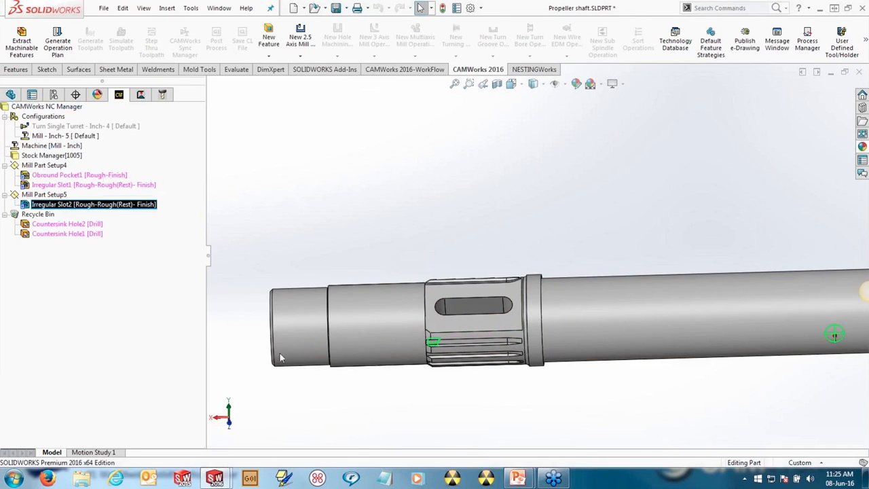
{"action": "left_click", "coordinate": [486, 384]}
{"action": "middle_click_drag", "start_coordinate": [486, 384], "coordinate": [503, 165]}
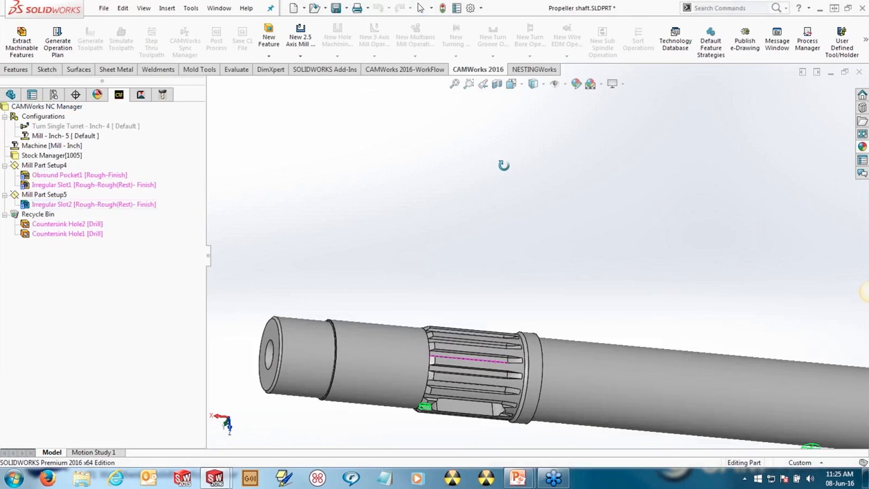
{"action": "scroll", "coordinate": [421, 398], "scroll_direction": "down", "scroll_amount": 5}
{"action": "middle_click_drag", "start_coordinate": [501, 303], "coordinate": [498, 214]}
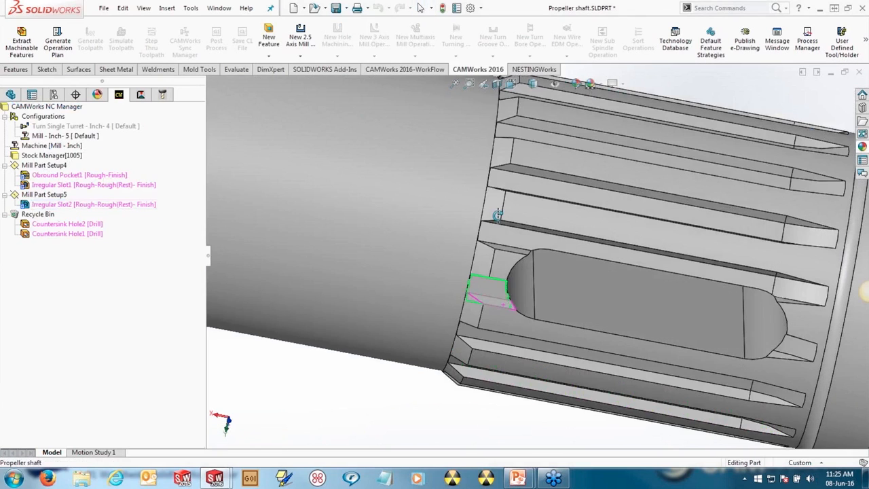
{"action": "left_click", "coordinate": [59, 196]}
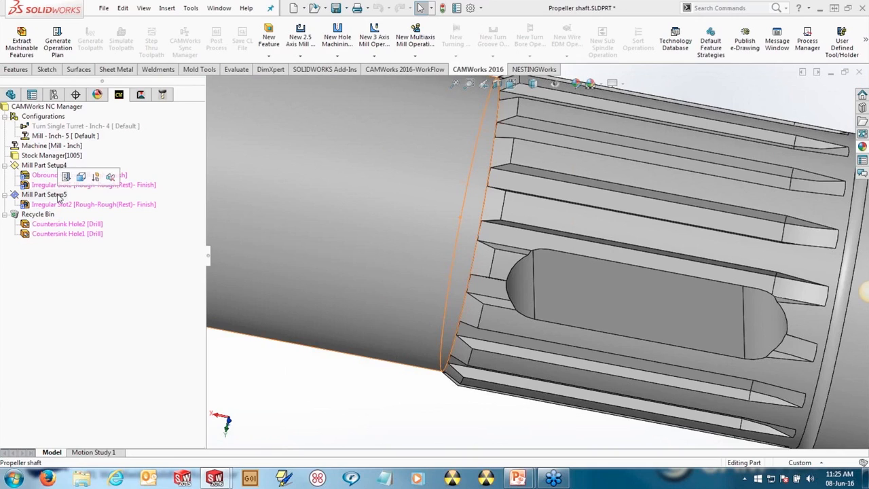
{"action": "key", "text": "Delete"}
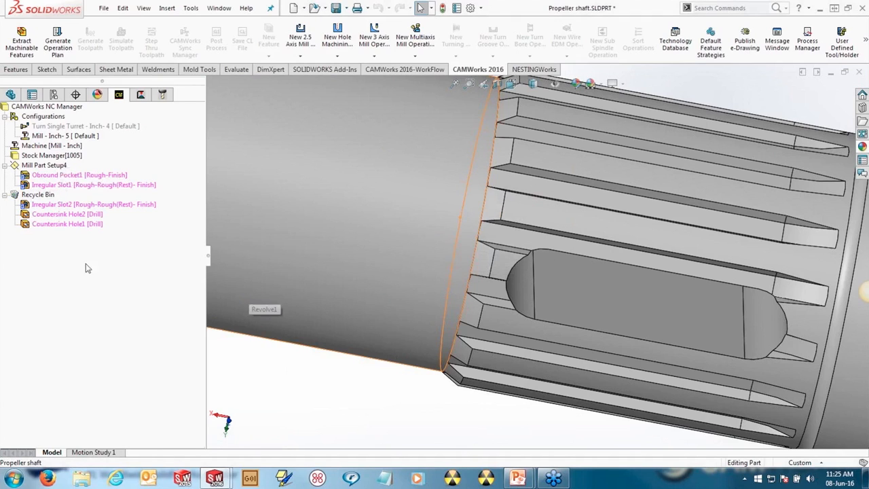
- Generate the operation plan for the obround pocket and irregular slot in Mill Part Setup4
{"action": "left_click", "coordinate": [62, 54]}
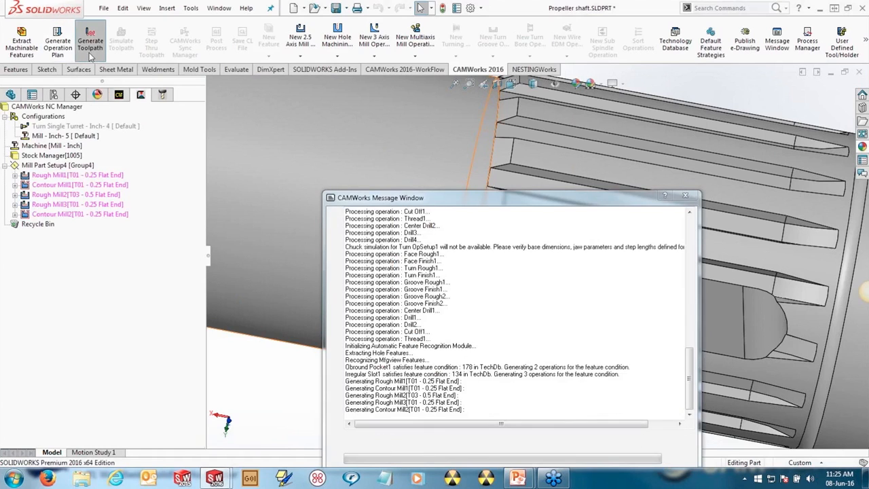
- Generate the toolpaths for all operations in Mill Part Setup4 and check Rough Mill3 and Rough Mill1
{"action": "left_click", "coordinate": [90, 56]}
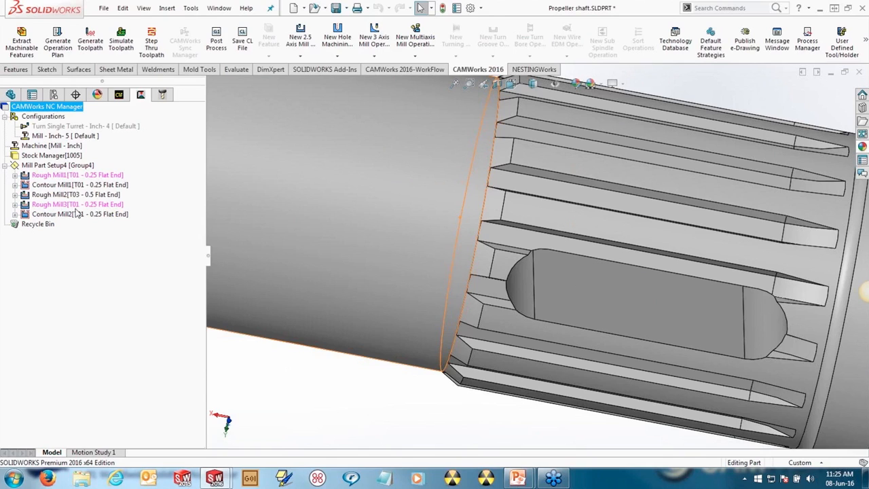
{"action": "left_click", "coordinate": [82, 204]}
{"action": "left_click", "coordinate": [95, 178]}
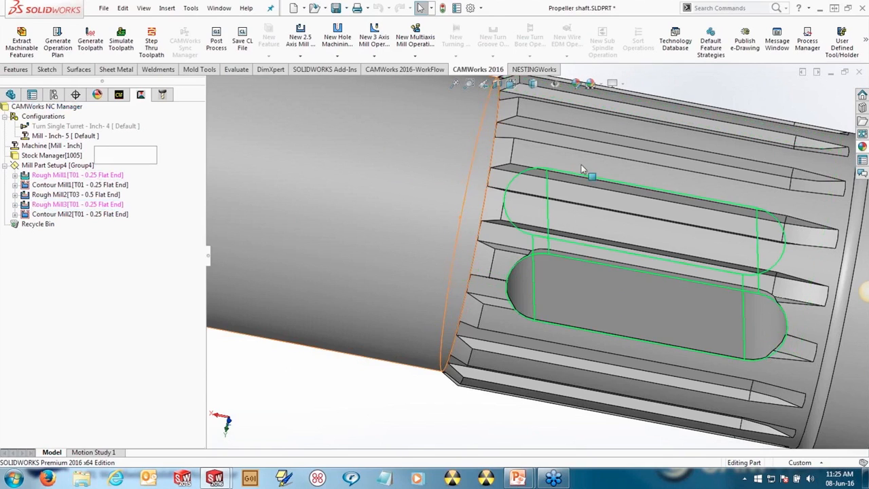
- Inspect the obround pocket machined by Rough Mill1 and check its end radius
{"action": "scroll", "coordinate": [581, 164], "scroll_direction": "up", "scroll_amount": 7}
{"action": "mouse_move", "coordinate": [573, 182]}
{"action": "middle_mouse_down"}
{"action": "mouse_move", "coordinate": [571, 258]}
{"action": "mouse_move", "coordinate": [560, 120]}
{"action": "mouse_move", "coordinate": [563, 180]}
{"action": "middle_mouse_up"}
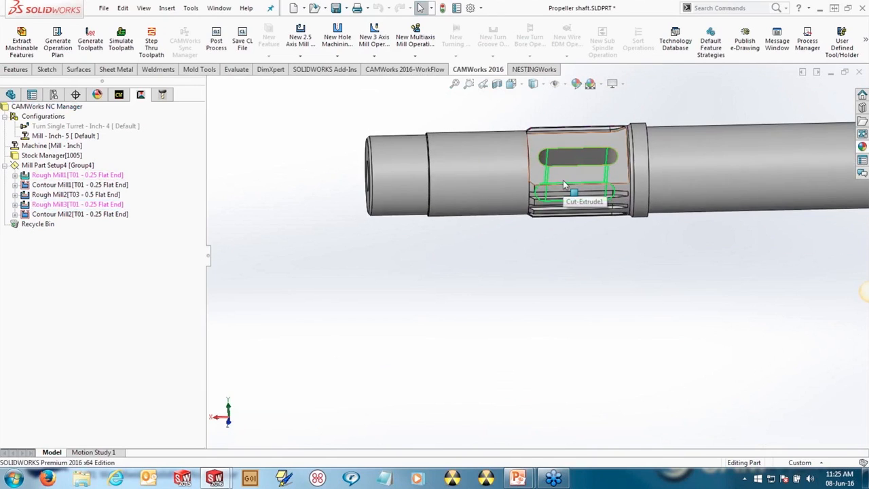
{"action": "left_click", "coordinate": [94, 178]}
{"action": "left_click", "coordinate": [539, 161]}
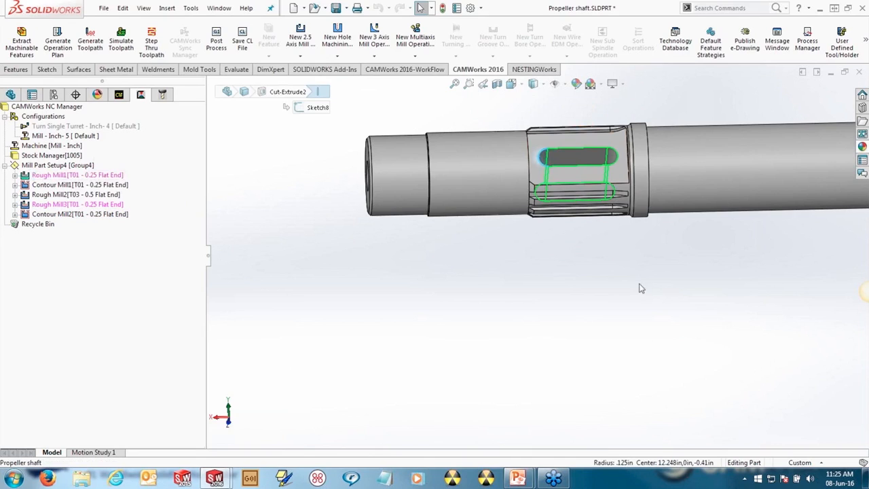
- Open the parameters of Rough Mill1 and look through the tool crib for a suitable tool
{"action": "left_click", "coordinate": [61, 178]}
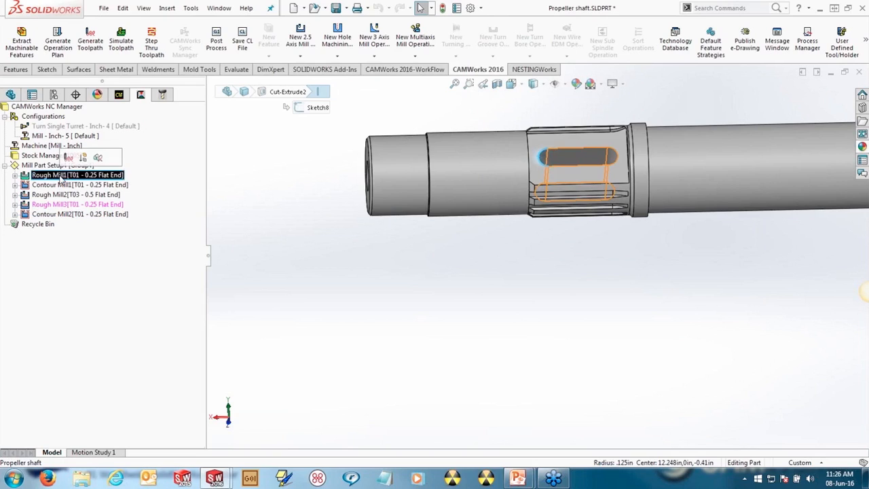
{"action": "left_click", "coordinate": [55, 175]}
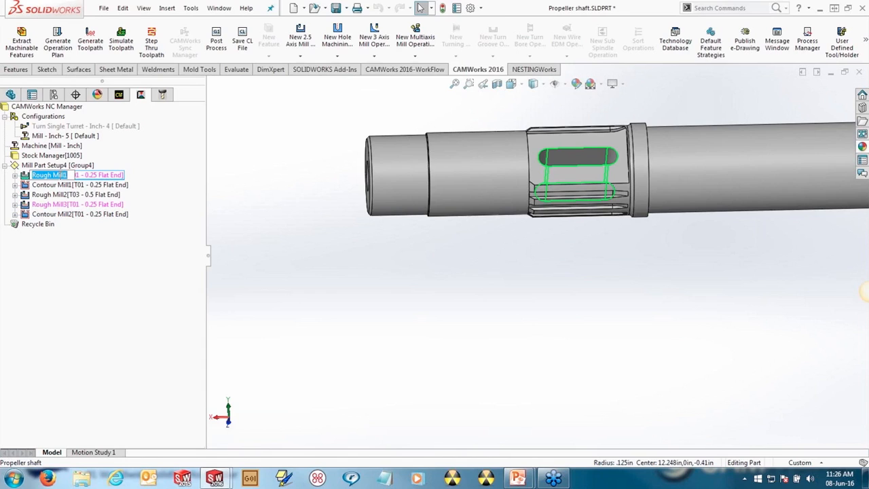
{"action": "left_click", "coordinate": [154, 175]}
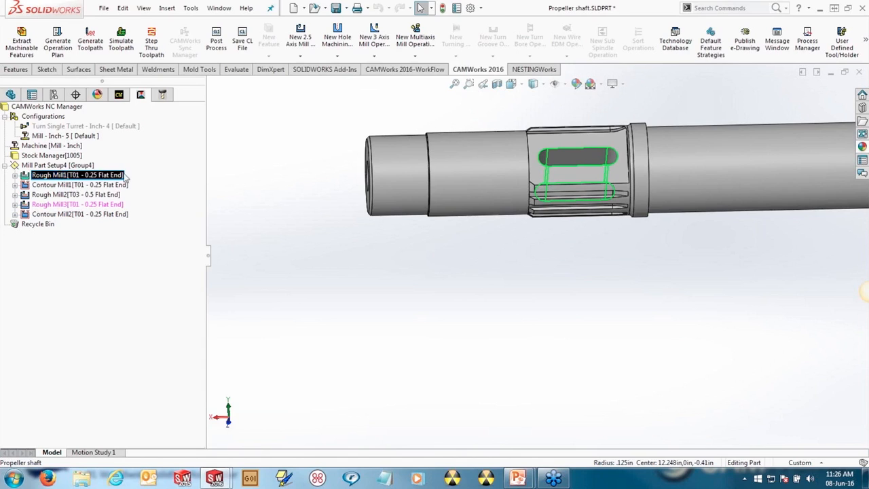
{"action": "double_click", "coordinate": [57, 176]}
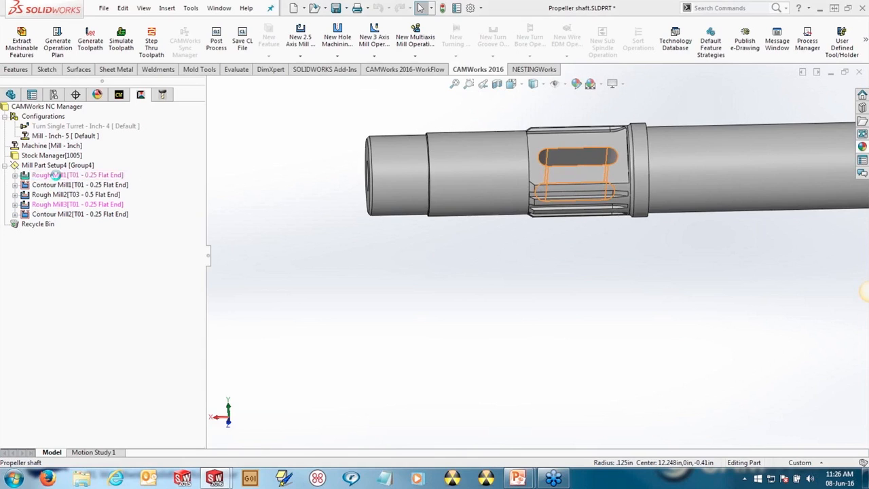
{"action": "left_click", "coordinate": [105, 44]}
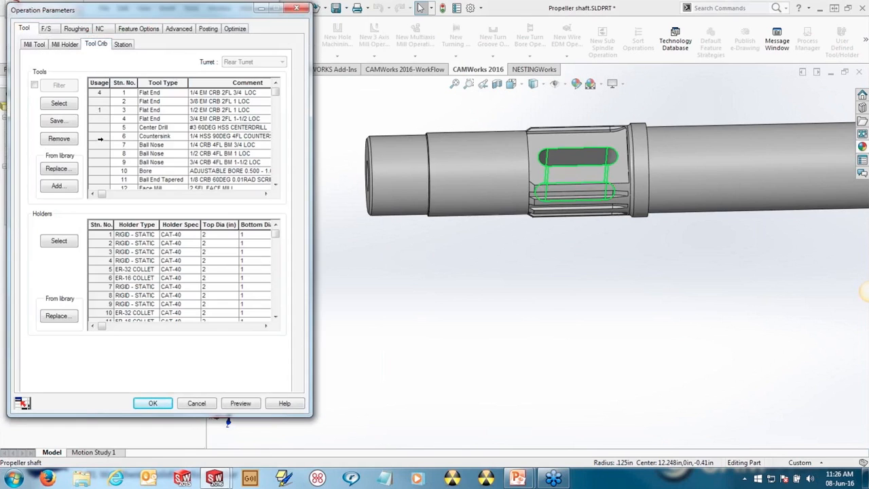
{"action": "left_click", "coordinate": [102, 162]}
{"action": "scroll", "coordinate": [100, 152], "scroll_direction": "down", "scroll_amount": 2}
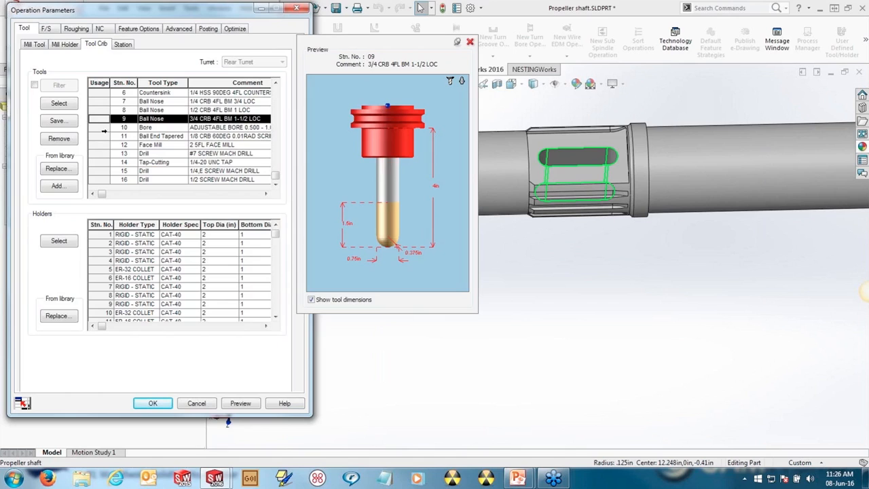
{"action": "scroll", "coordinate": [104, 130], "scroll_direction": "up", "scroll_amount": 2}
{"action": "left_click", "coordinate": [38, 44]}
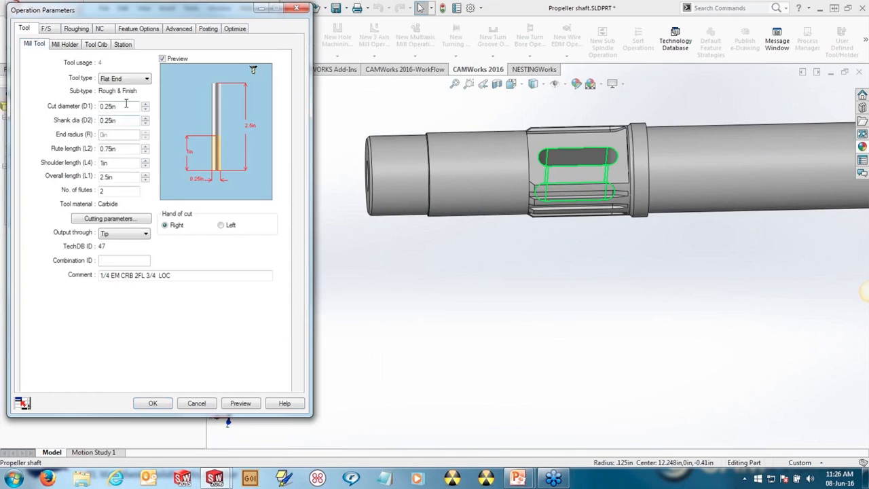
- Set the flat end mill's cut and shank diameters to 3/16 in and its comment to "3/16 EM CRB 2FL 3/4 LOC"
{"action": "double_click", "coordinate": [126, 106]}
{"action": "type", "text": "3/16"}
{"action": "key", "text": "Tab"}
{"action": "type", "text": "3"}
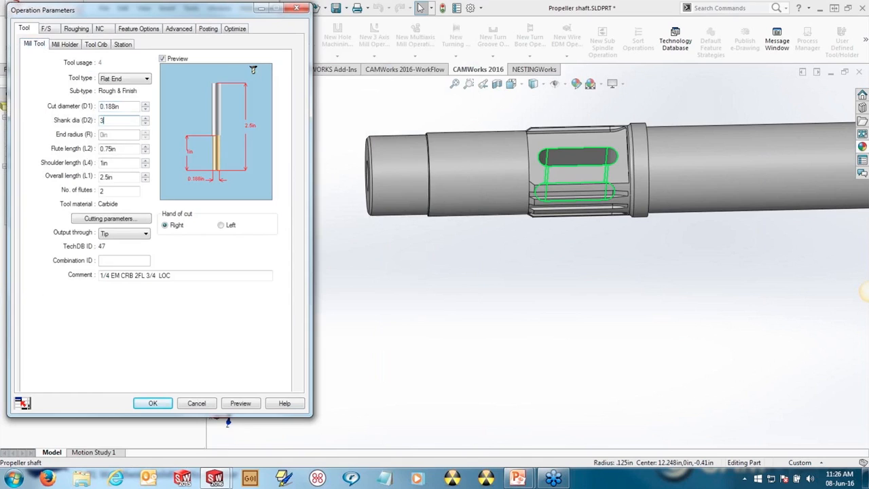
{"action": "type", "text": "/16"}
{"action": "left_click_drag", "start_coordinate": [109, 275], "coordinate": [94, 280]}
{"action": "type", "text": "3/16"}
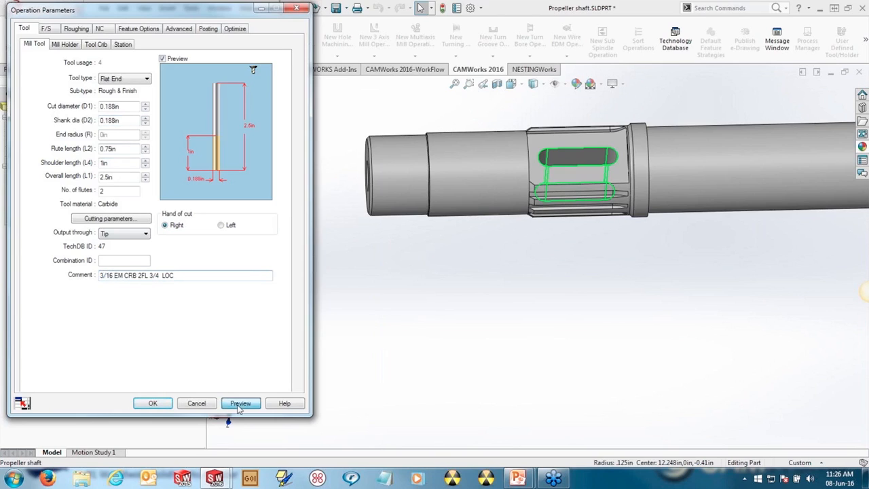
- Preview the Rough Mill1 toolpath, check its side allowance, and apply the tool change to all operations sharing the tool
{"action": "left_click", "coordinate": [239, 404]}
{"action": "scroll", "coordinate": [643, 153], "scroll_direction": "down", "scroll_amount": 8}
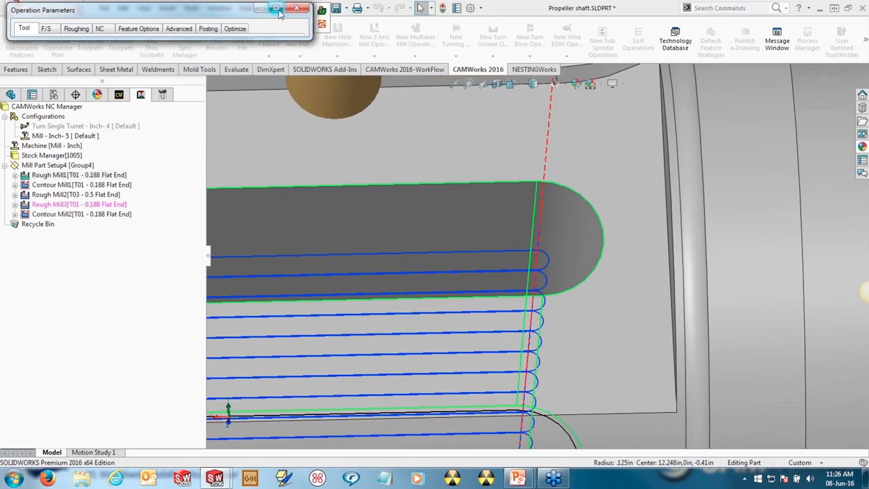
{"action": "left_click", "coordinate": [278, 9]}
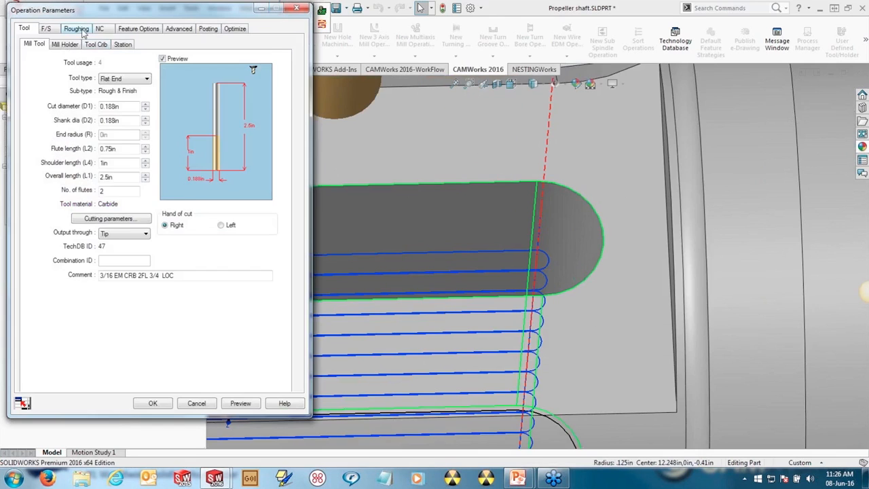
{"action": "left_click", "coordinate": [76, 28]}
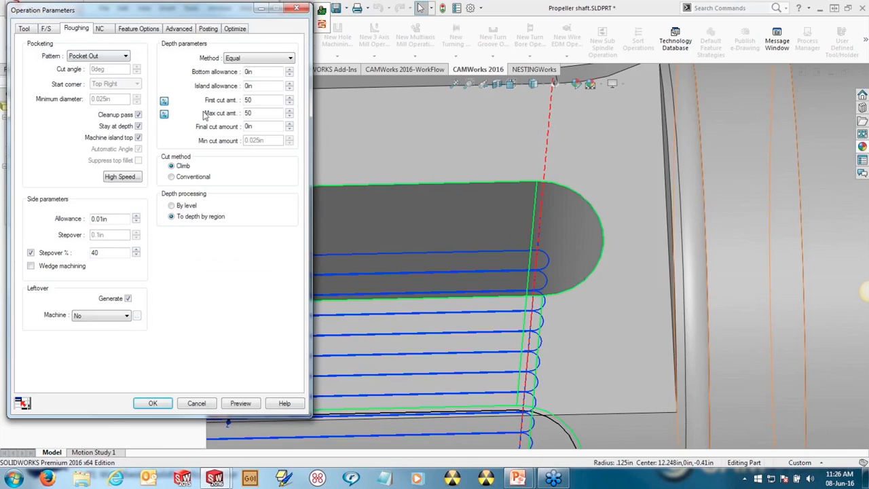
{"action": "left_click_drag", "start_coordinate": [114, 218], "coordinate": [42, 222]}
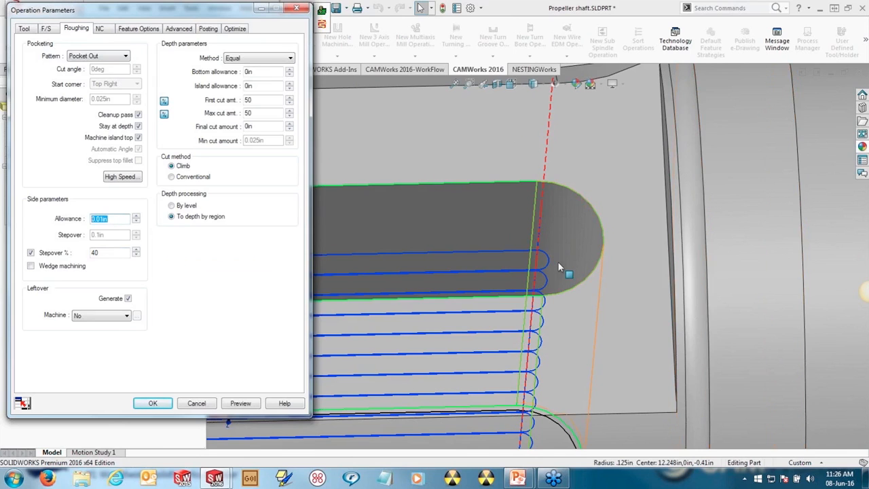
{"action": "scroll", "coordinate": [558, 262], "scroll_direction": "up", "scroll_amount": 5}
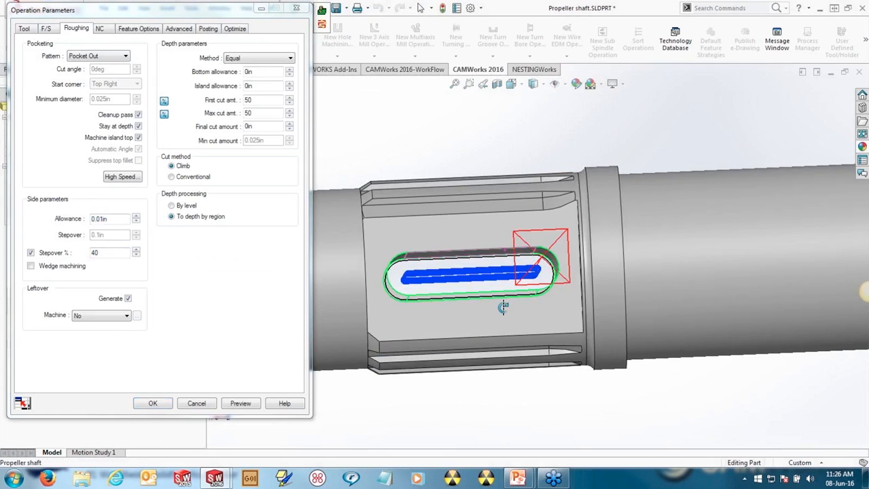
{"action": "left_click", "coordinate": [153, 402]}
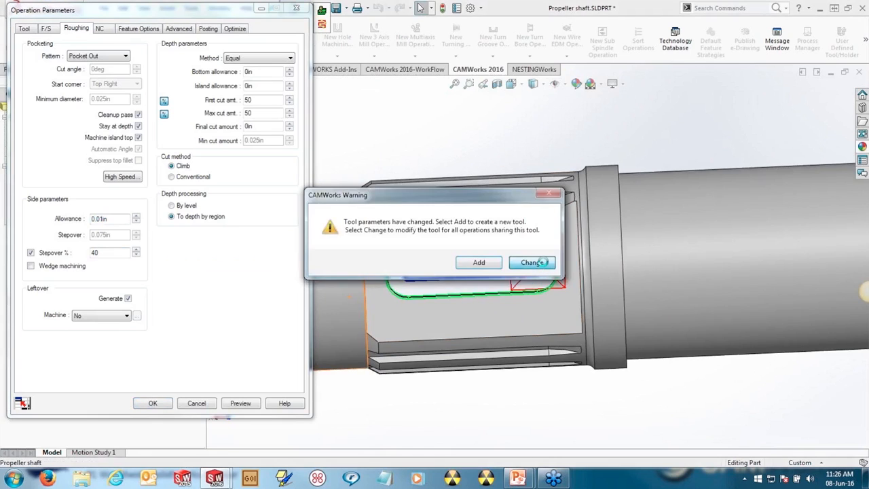
{"action": "left_click", "coordinate": [533, 262]}
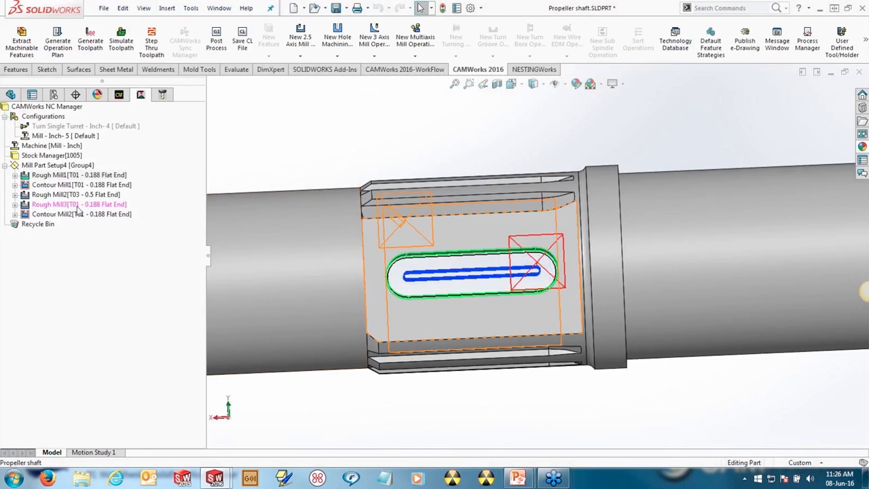
- Examine the irregular slot feature for Rough Mill3 and the Rough Mill2 toolpath across the shaft's flat
{"action": "left_click", "coordinate": [79, 205]}
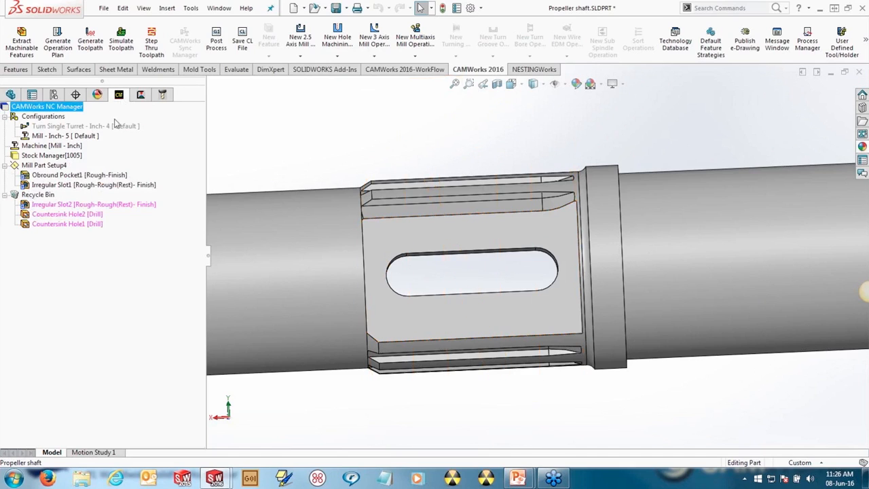
{"action": "left_click", "coordinate": [134, 96]}
{"action": "left_click", "coordinate": [69, 197]}
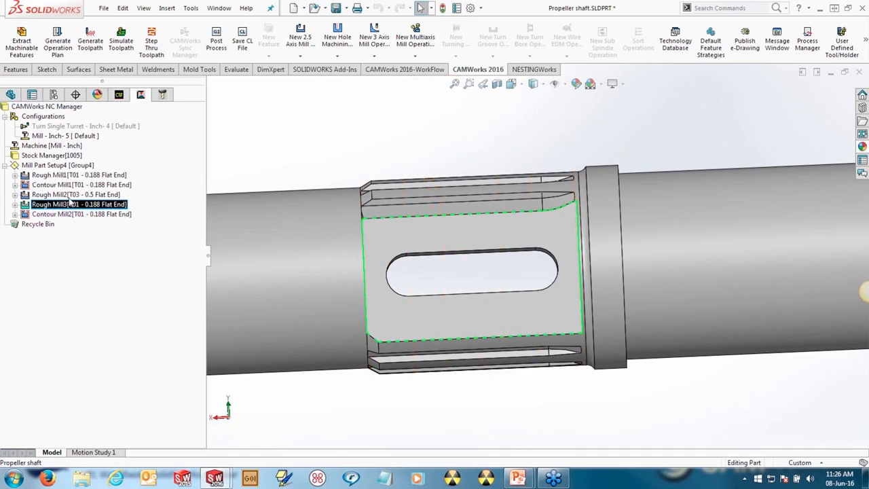
{"action": "middle_click", "coordinate": [496, 301]}
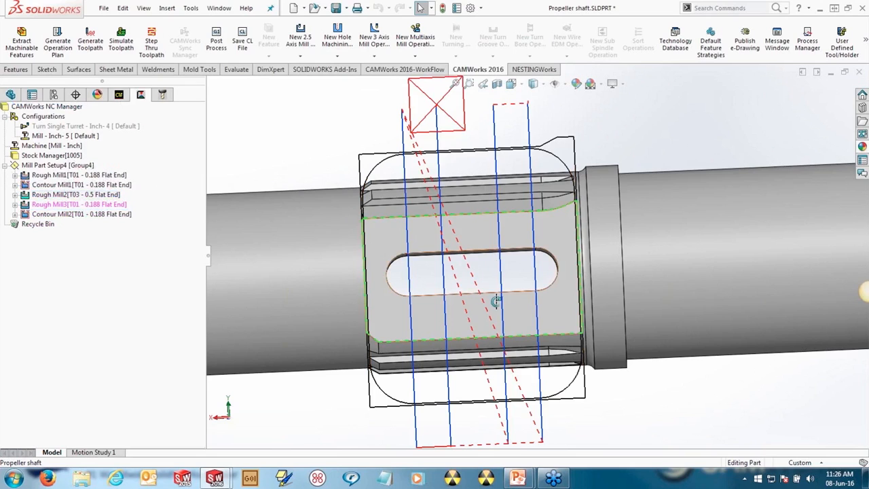
{"action": "middle_click_drag", "start_coordinate": [496, 300], "coordinate": [321, 161]}
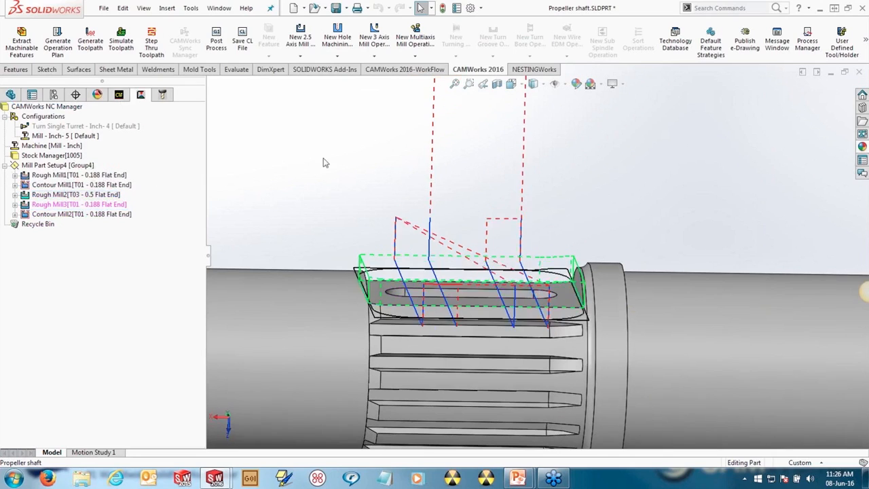
- Delete the Rough Mill3 operation from Mill Part Setup4
{"action": "left_click", "coordinate": [71, 205]}
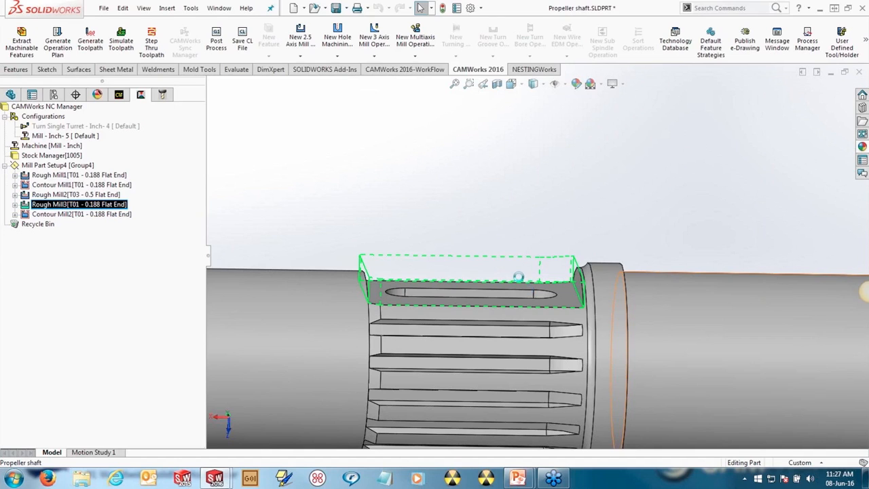
{"action": "key", "text": "Delete"}
{"action": "left_click", "coordinate": [482, 263]}
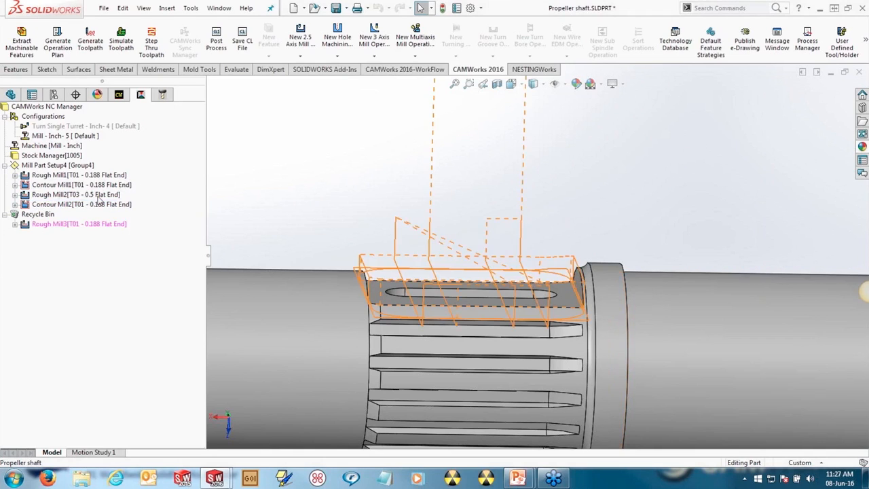
- Compare the Rough Mill2 and Contour Mill2 toolpaths on the irregular slot
{"action": "left_click", "coordinate": [102, 194]}
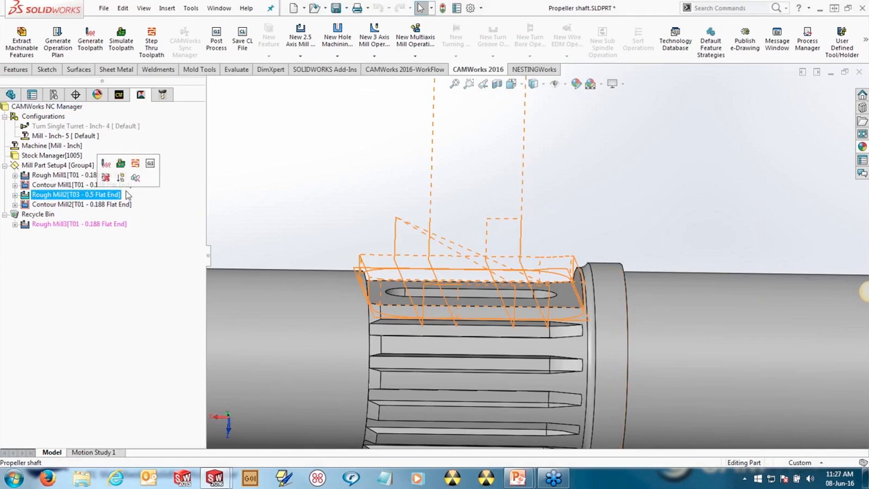
{"action": "left_click", "coordinate": [76, 205]}
{"action": "middle_click_drag", "start_coordinate": [438, 217], "coordinate": [449, 272]}
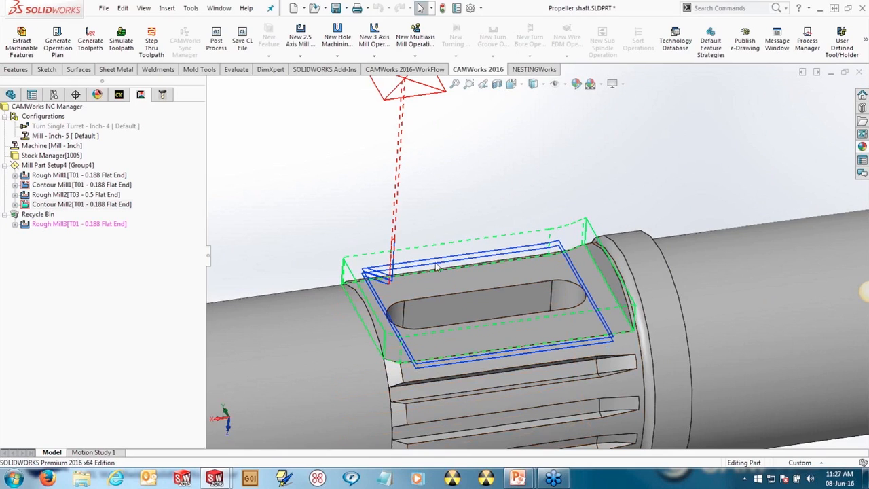
- Turn on Ignore air segments in the side parameters of Contour Mill2 and preview its toolpath
{"action": "left_click", "coordinate": [65, 205]}
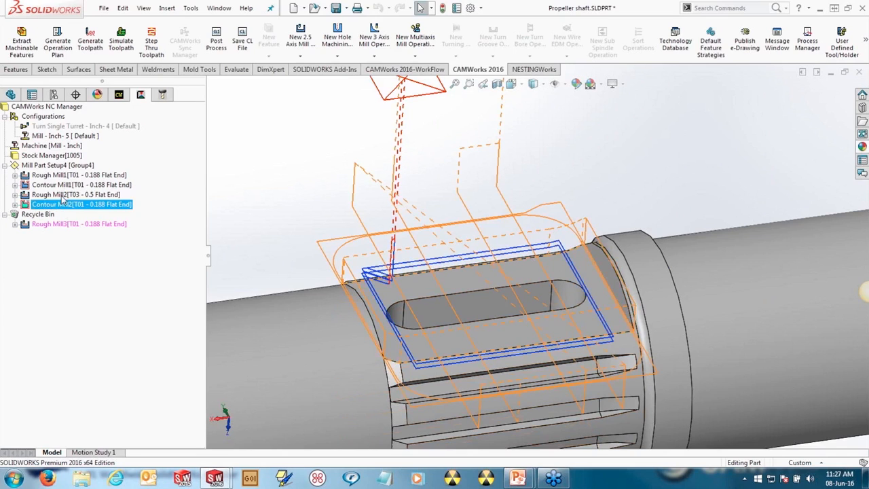
{"action": "left_click", "coordinate": [61, 195]}
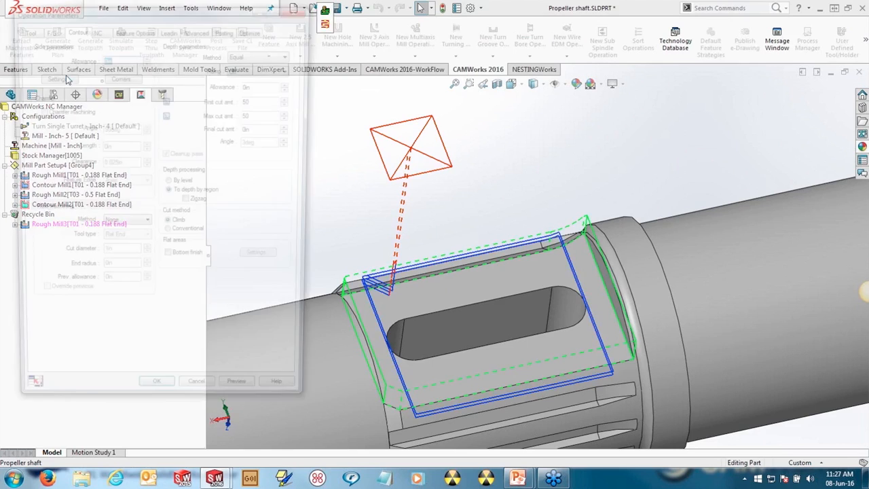
{"action": "left_click", "coordinate": [51, 76]}
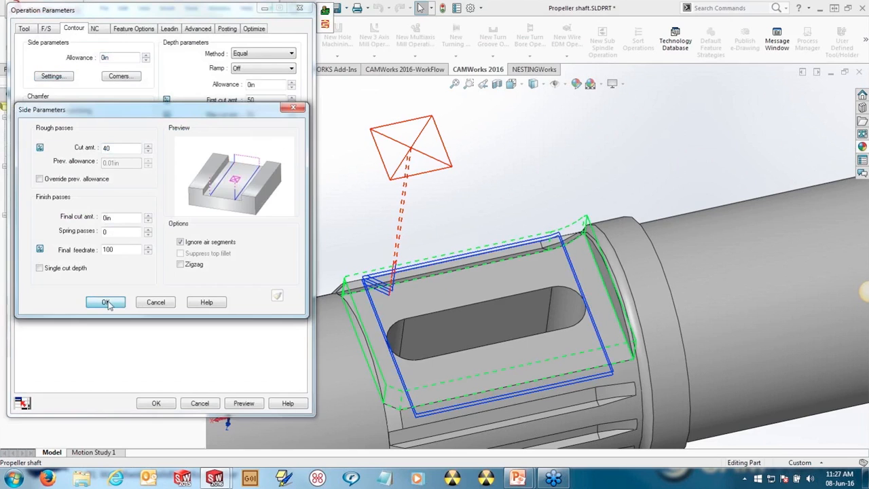
{"action": "left_click", "coordinate": [106, 302]}
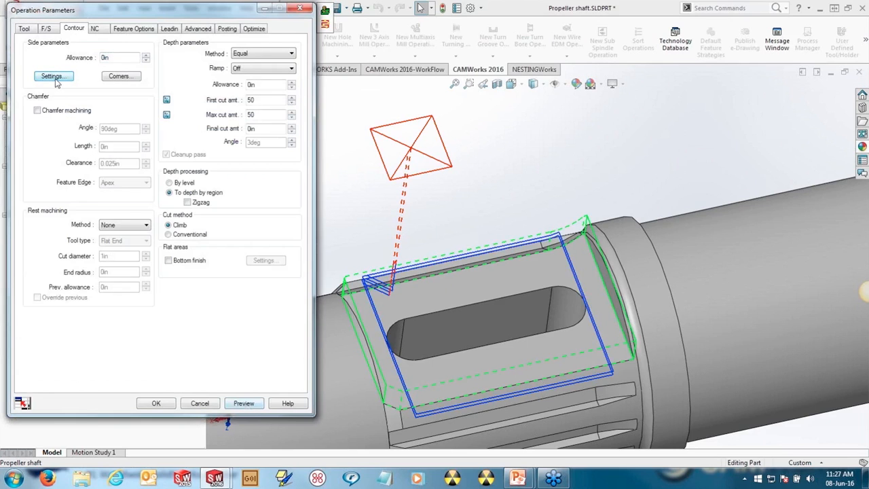
{"action": "left_click", "coordinate": [200, 243]}
{"action": "left_click", "coordinate": [199, 243]}
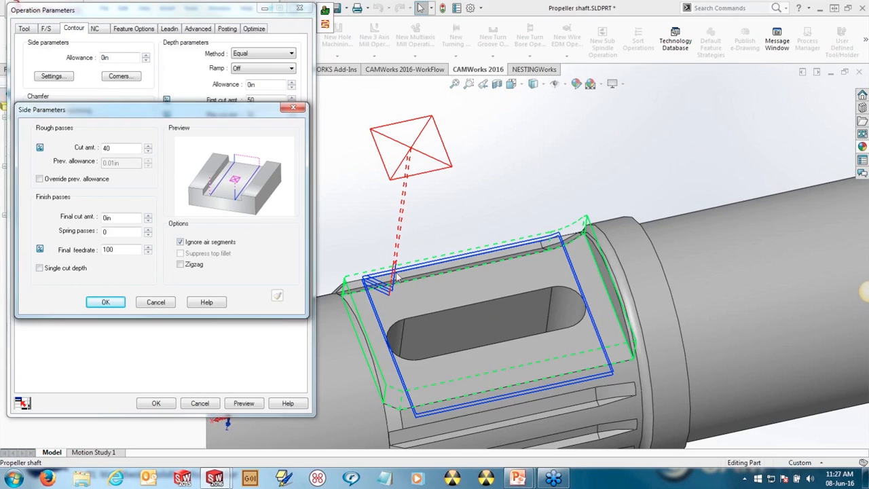
{"action": "left_click", "coordinate": [105, 303]}
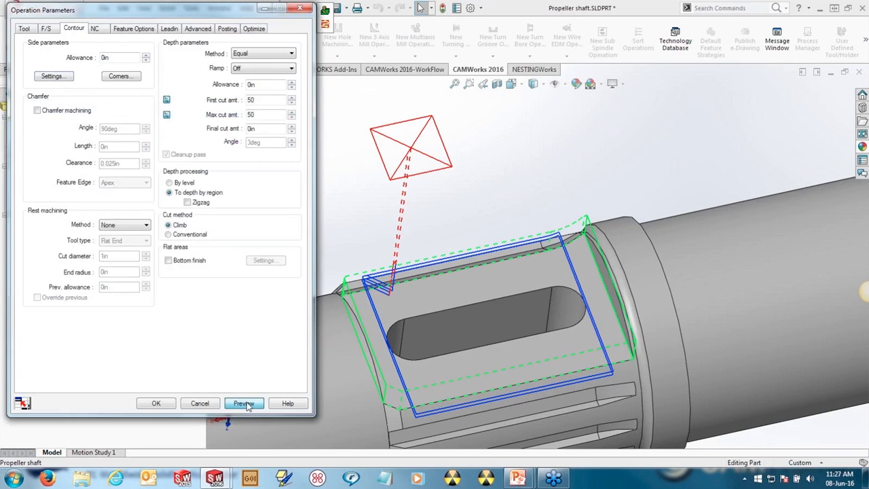
{"action": "left_click", "coordinate": [244, 403]}
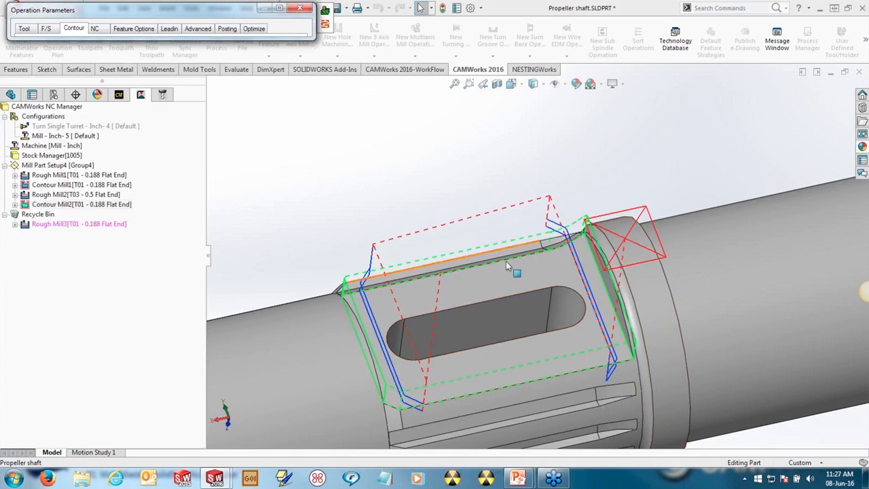
- Turn on Bottom finish for flat areas in the Contour Mill2 parameters and preview the toolpath on the irregular slot
{"action": "left_click", "coordinate": [280, 9]}
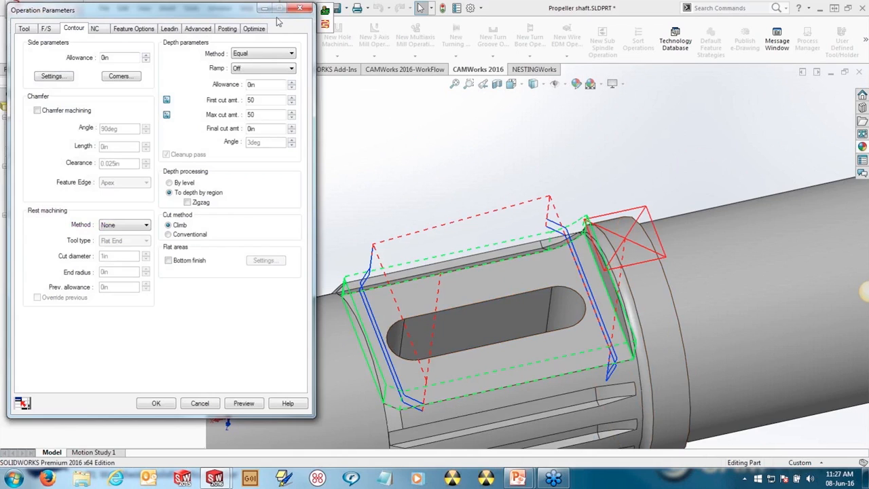
{"action": "left_click", "coordinate": [169, 260]}
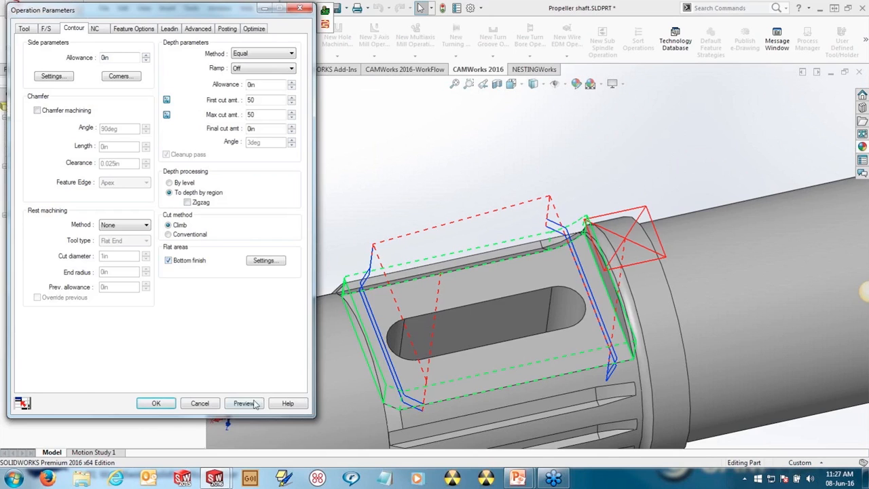
{"action": "left_click", "coordinate": [244, 404]}
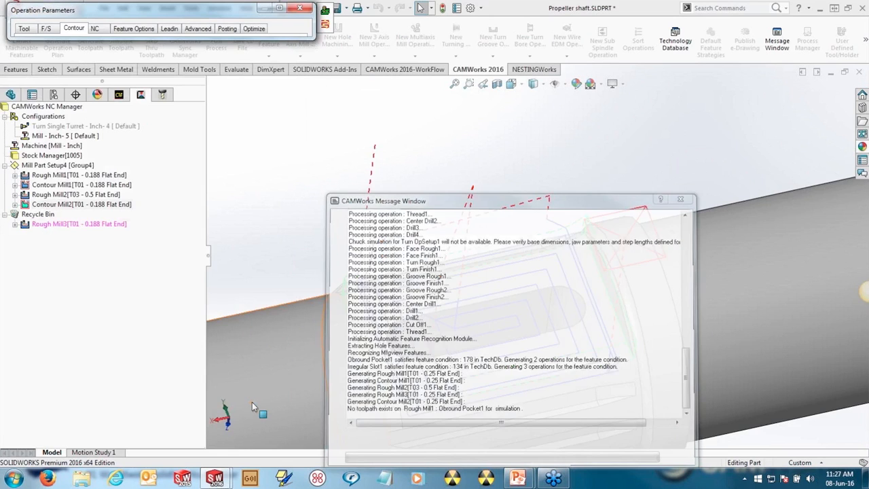
{"action": "left_click", "coordinate": [279, 8]}
- Turn off Bottom finish for Contour Mill2, preview its toolpath again and accept the operation parameters
{"action": "left_click", "coordinate": [182, 263]}
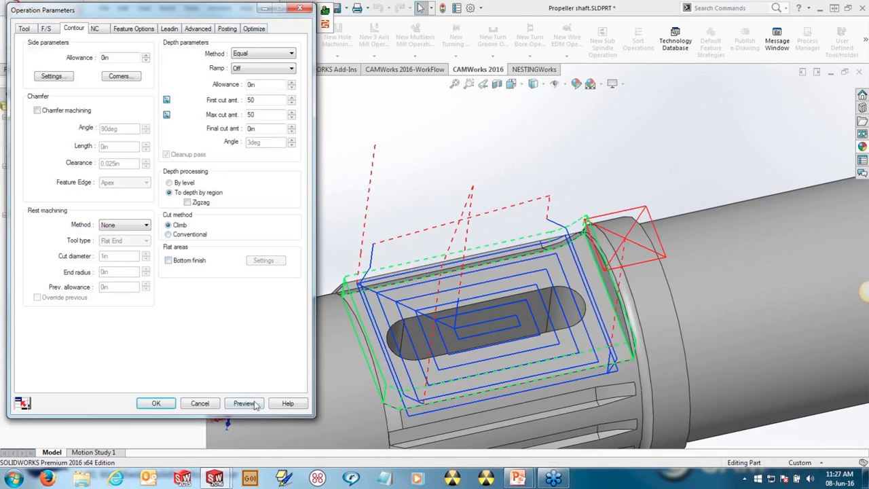
{"action": "left_click", "coordinate": [244, 404]}
{"action": "left_click", "coordinate": [279, 8]}
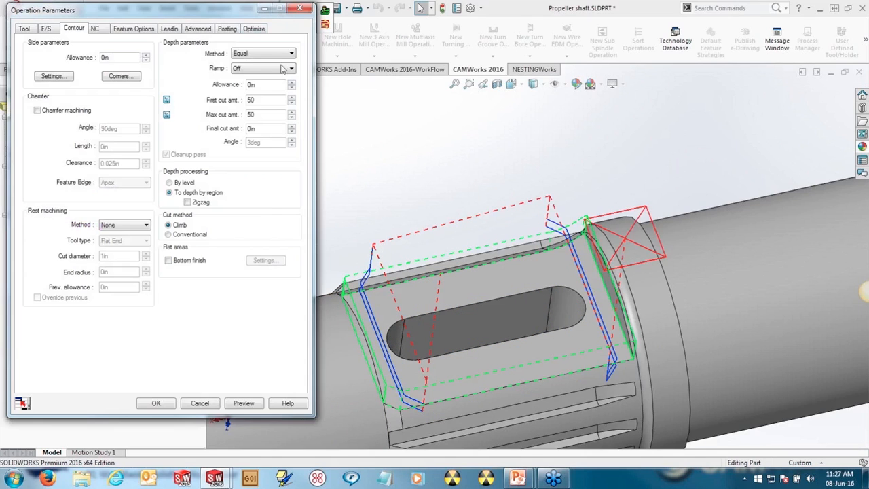
{"action": "left_click", "coordinate": [169, 404]}
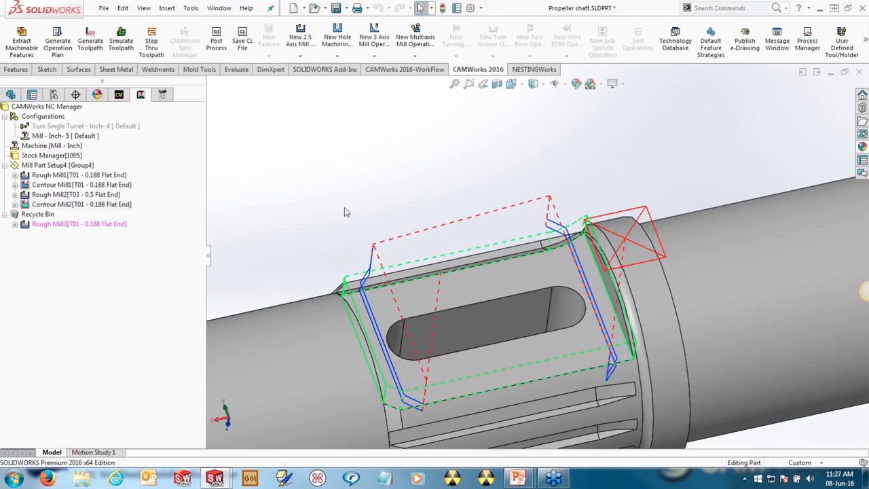
- Create a new mill part setup from the stock, using the Front Plane as its direction entity
{"action": "scroll", "coordinate": [344, 208], "scroll_direction": "up", "scroll_amount": 6}
{"action": "middle_click_drag", "start_coordinate": [617, 304], "coordinate": [545, 303]}
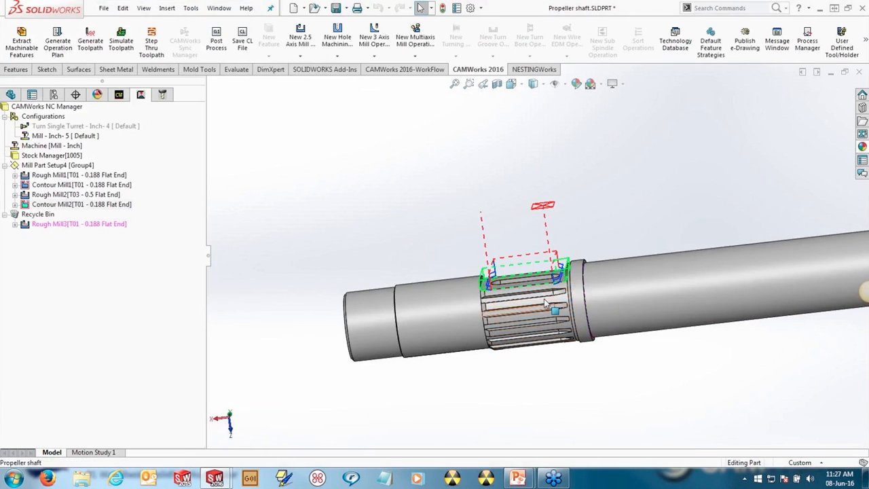
{"action": "scroll", "coordinate": [547, 303], "scroll_direction": "up", "scroll_amount": 8}
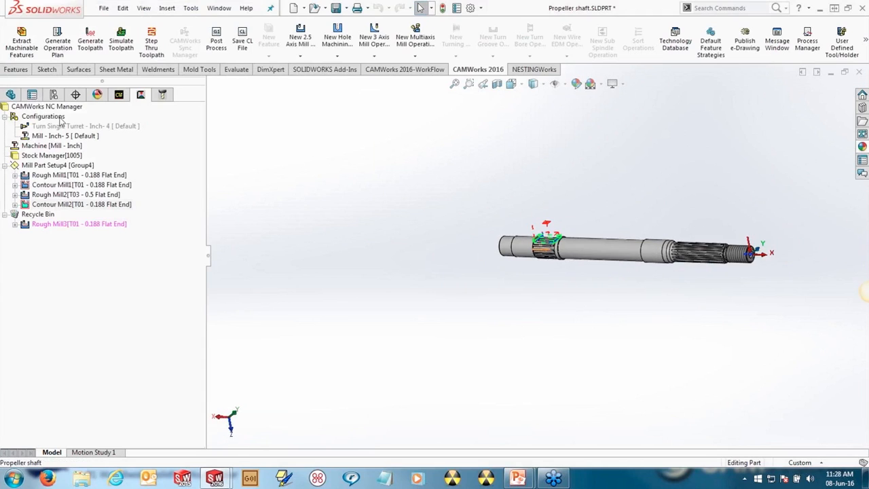
{"action": "left_click", "coordinate": [120, 96]}
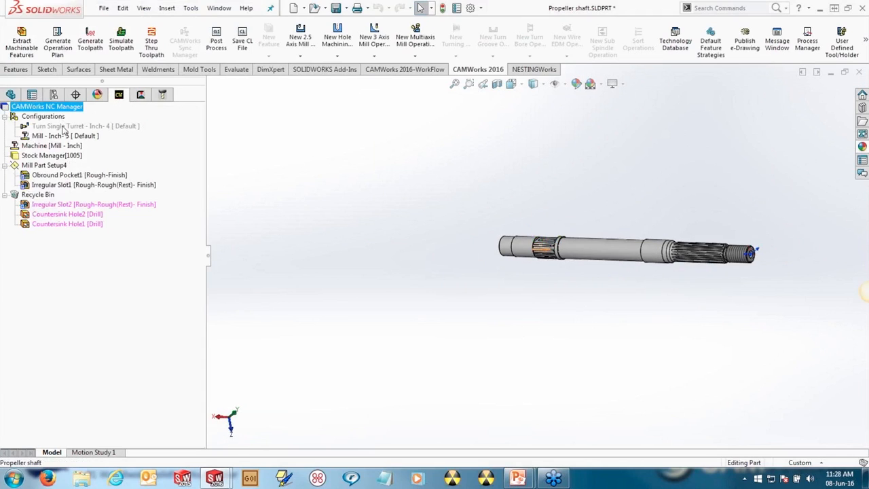
{"action": "right_click", "coordinate": [42, 155]}
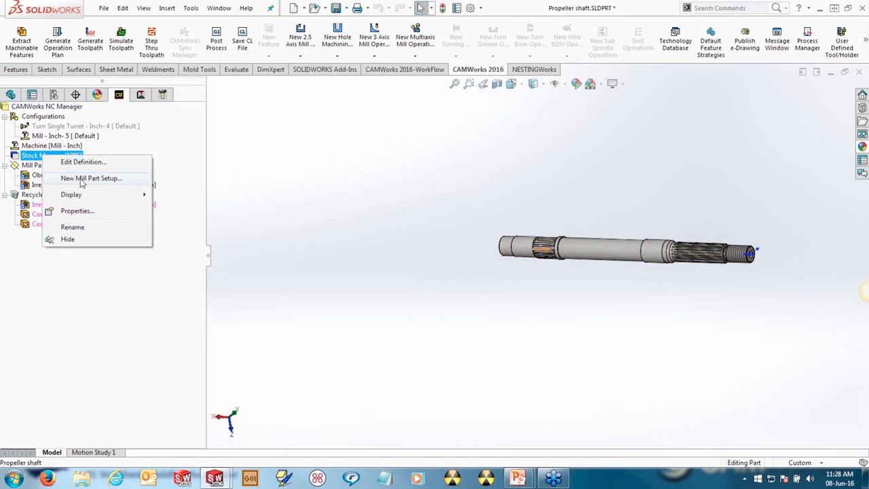
{"action": "left_click", "coordinate": [81, 178]}
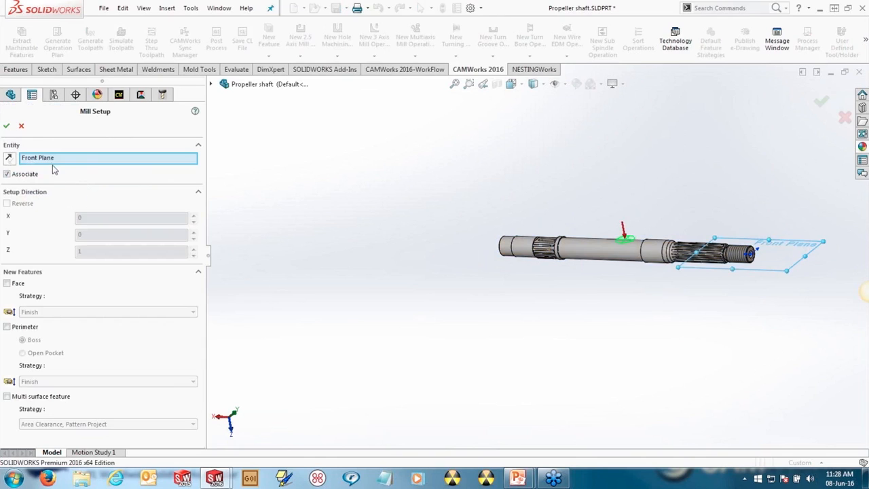
{"action": "left_click", "coordinate": [7, 126]}
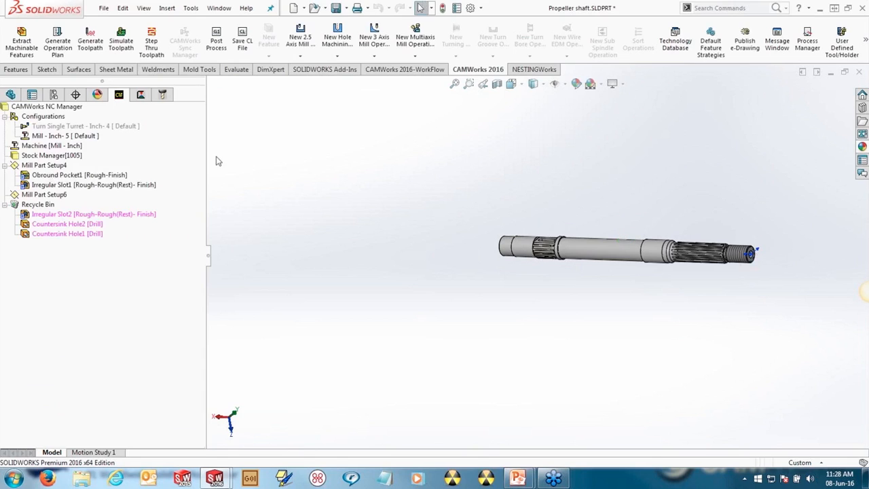
- Examine Mill Part Setup6's direction along the shaft axis in the Right view and locate the spline slot perpendicular to it
{"action": "left_click", "coordinate": [512, 83]}
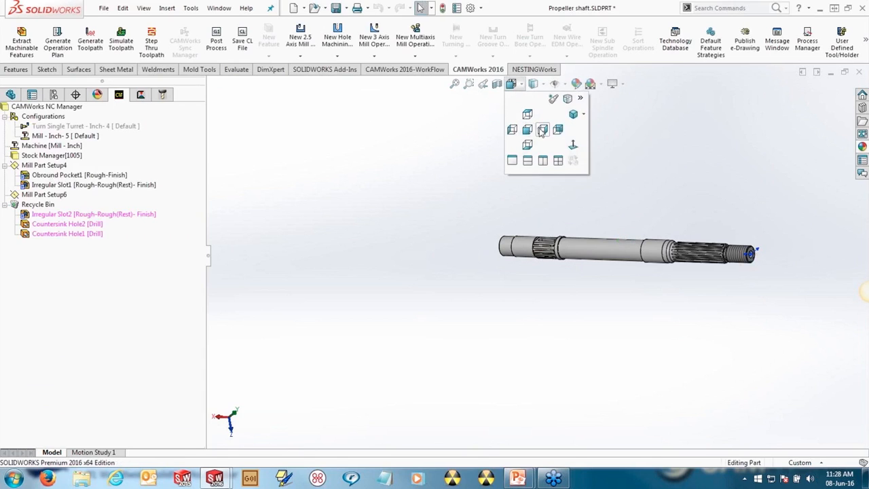
{"action": "left_click", "coordinate": [542, 130]}
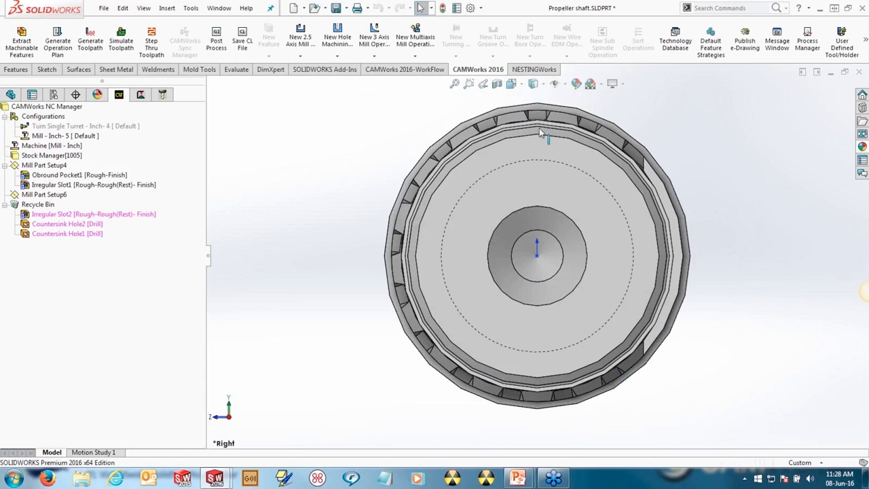
{"action": "left_click", "coordinate": [44, 194]}
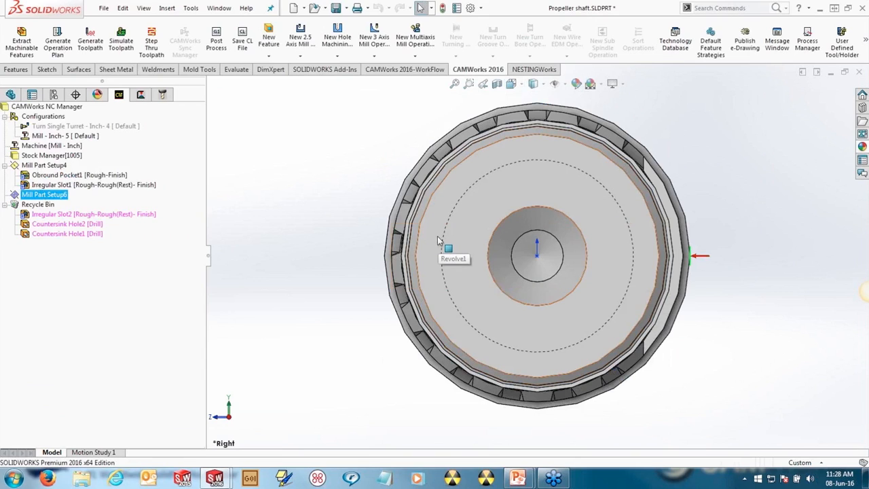
{"action": "key", "text": "alt+Left"}
{"action": "key", "text": "alt+Left"}
{"action": "key", "text": "alt+Left"}
{"action": "key", "text": "alt+Left"}
{"action": "key", "text": "alt+Left"}
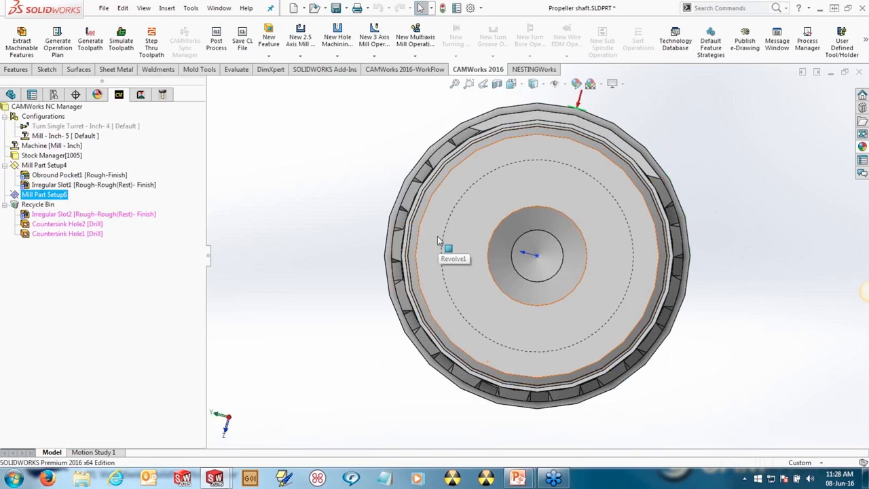
{"action": "key", "text": "alt+Left"}
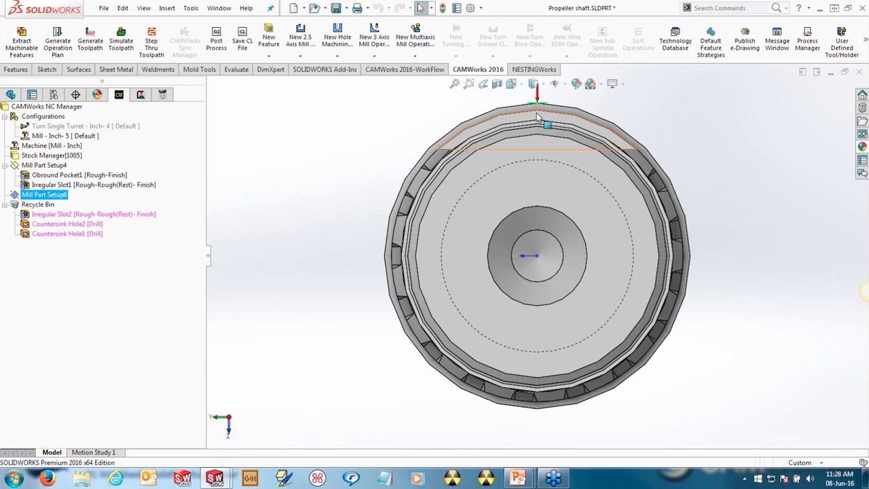
{"action": "left_click", "coordinate": [396, 259]}
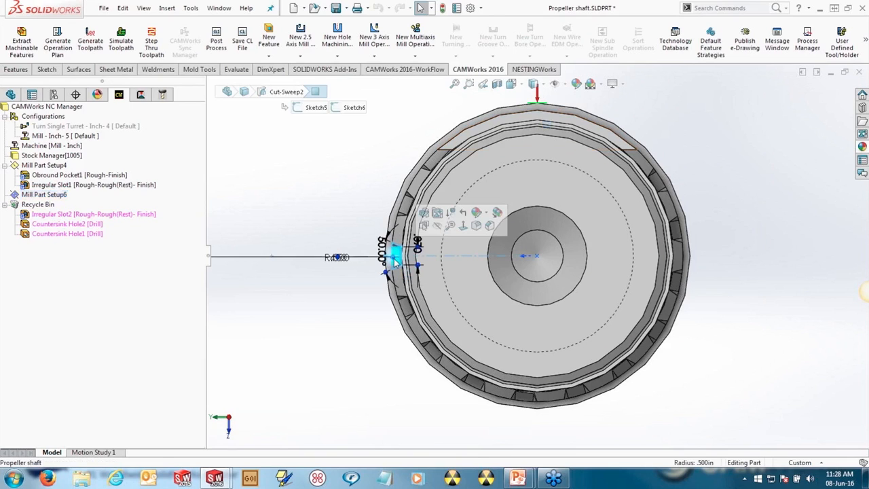
{"action": "middle_click_drag", "start_coordinate": [407, 265], "coordinate": [634, 276]}
{"action": "scroll", "coordinate": [634, 276], "scroll_direction": "up", "scroll_amount": 5}
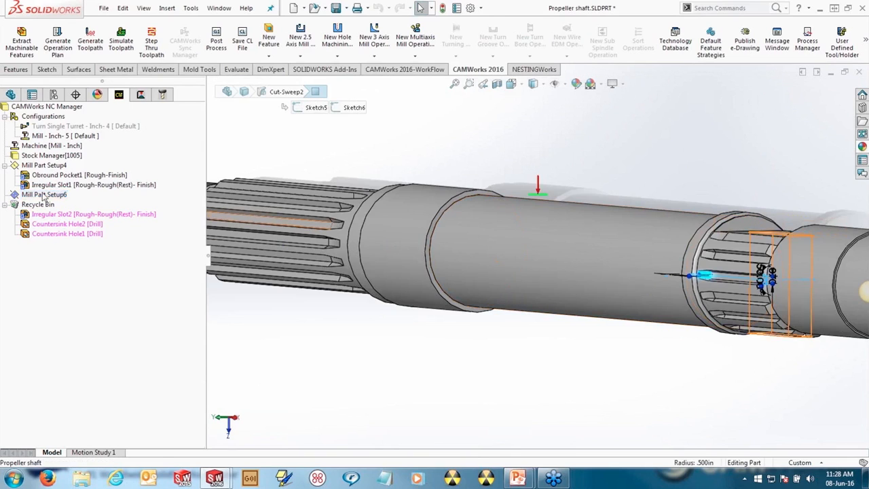
- Start a new 2.5-axis feature in Mill Part Setup6 and set its type to Open Profile
{"action": "right_click", "coordinate": [43, 196]}
{"action": "left_click", "coordinate": [82, 260]}
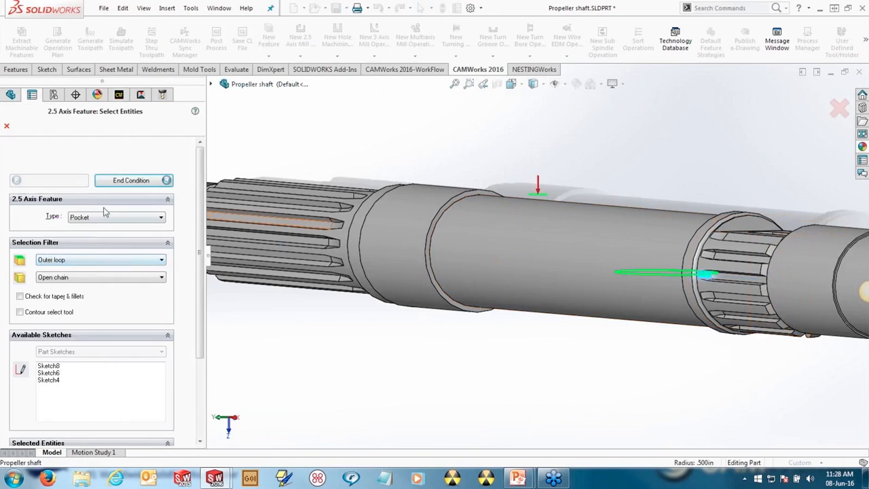
{"action": "left_click", "coordinate": [105, 216]}
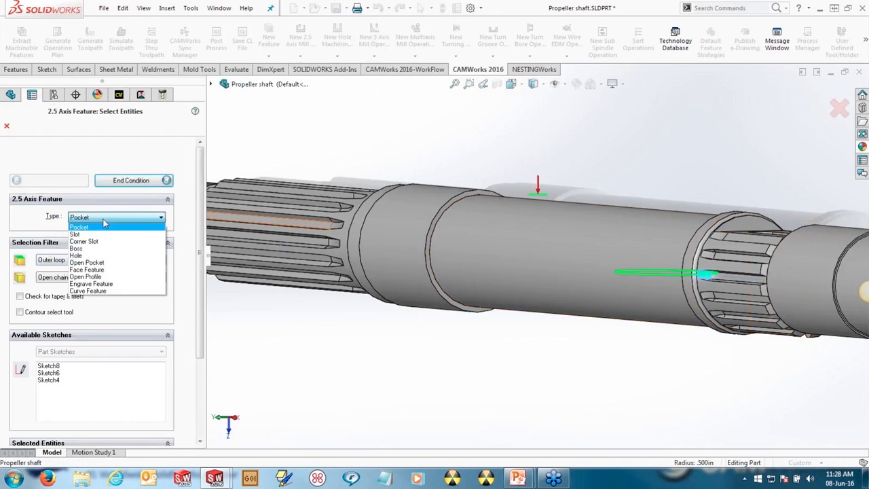
{"action": "left_click", "coordinate": [107, 277]}
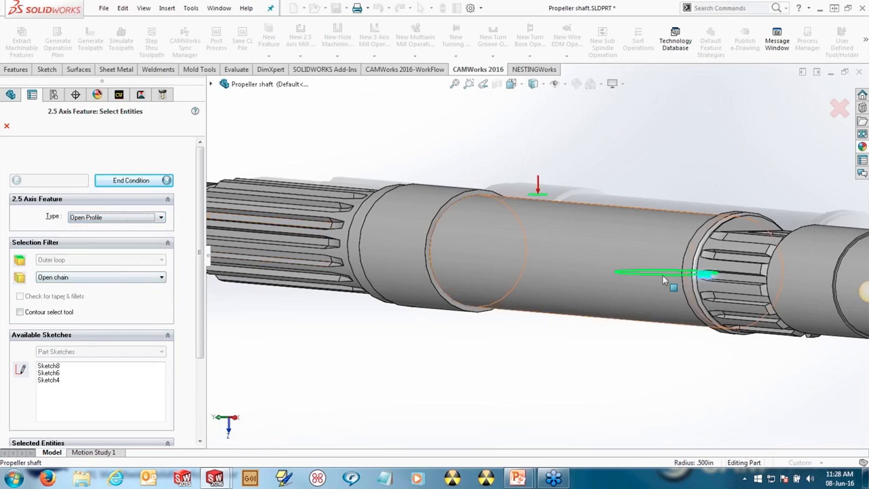
- Define the open chain from one spline slot's curved and straight side edges, removing the slot's end face from the selected entities
{"action": "middle_click_drag", "start_coordinate": [743, 336], "coordinate": [745, 342]}
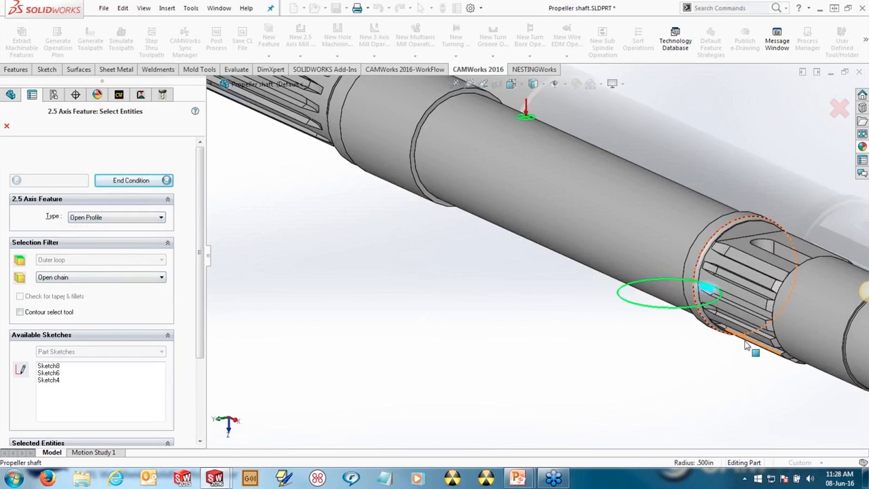
{"action": "scroll", "coordinate": [668, 239], "scroll_direction": "down", "scroll_amount": 5}
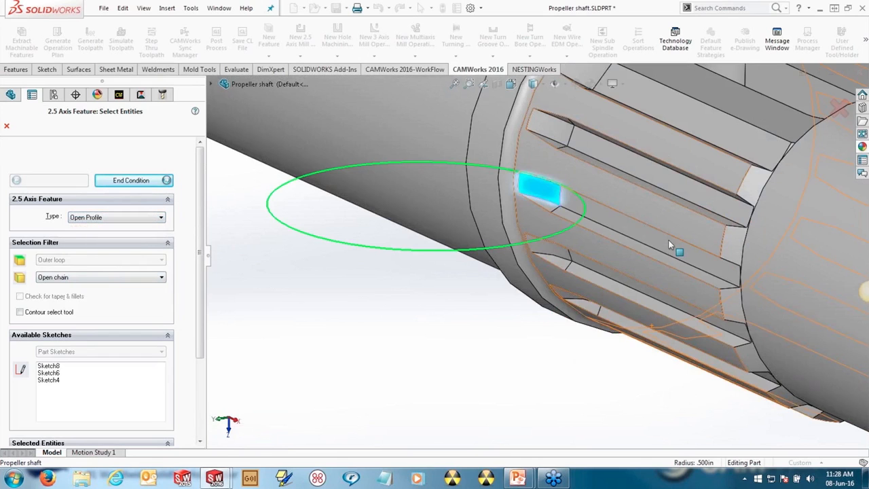
{"action": "left_click", "coordinate": [554, 207]}
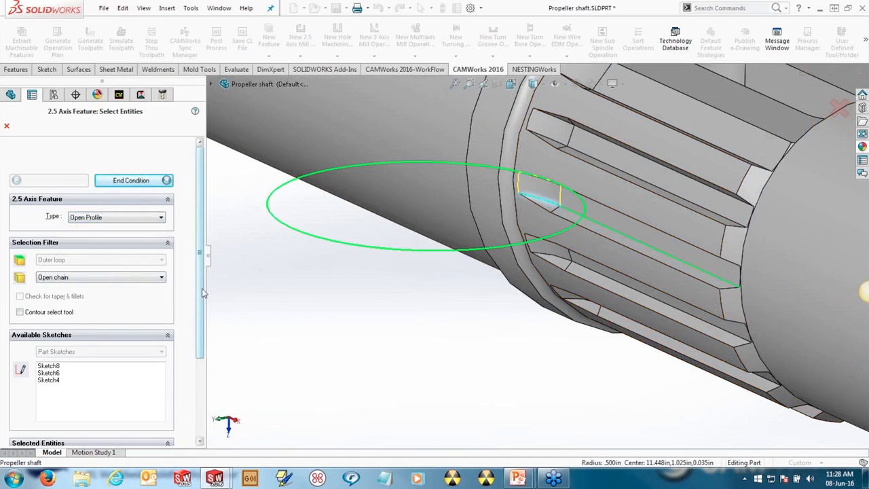
{"action": "left_click_drag", "start_coordinate": [202, 309], "coordinate": [203, 366]}
{"action": "left_click", "coordinate": [72, 357]}
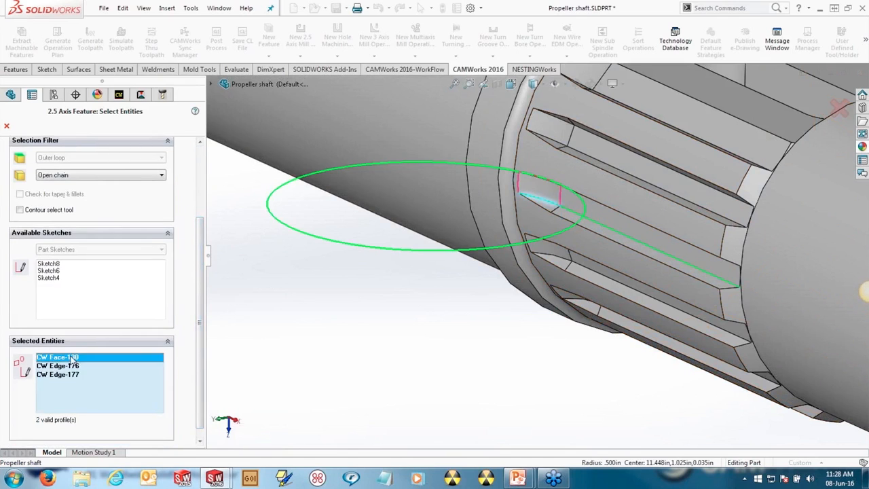
{"action": "key", "text": "Delete"}
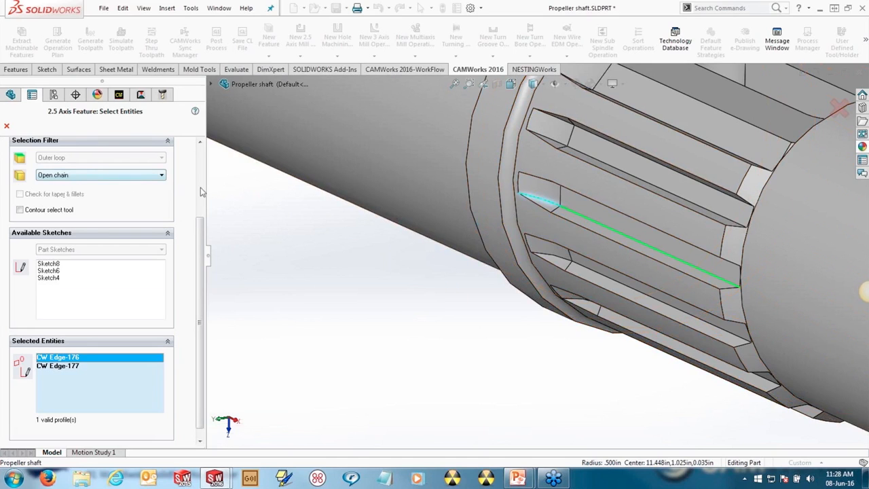
{"action": "scroll", "coordinate": [200, 192], "scroll_direction": "up", "scroll_amount": 3}
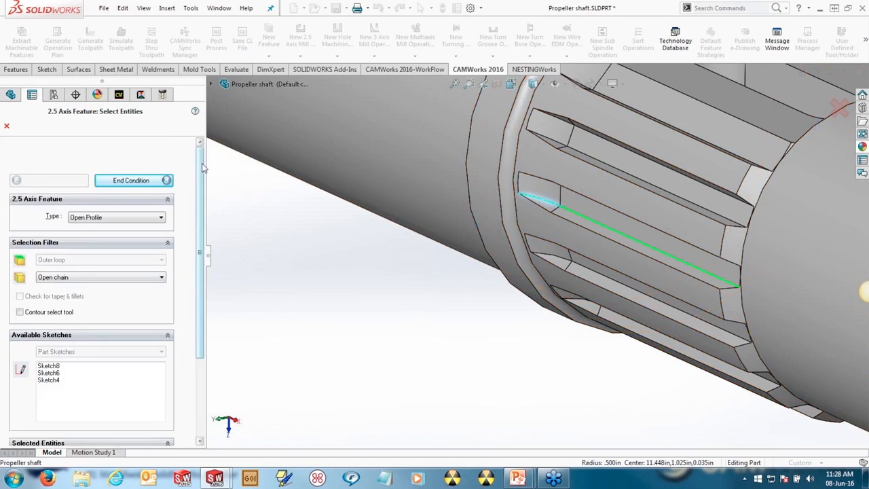
- Set the open profile's Direction 1 end condition to Upto Vertex, using the vertex on the slot's opposite edge
{"action": "left_click", "coordinate": [131, 180]}
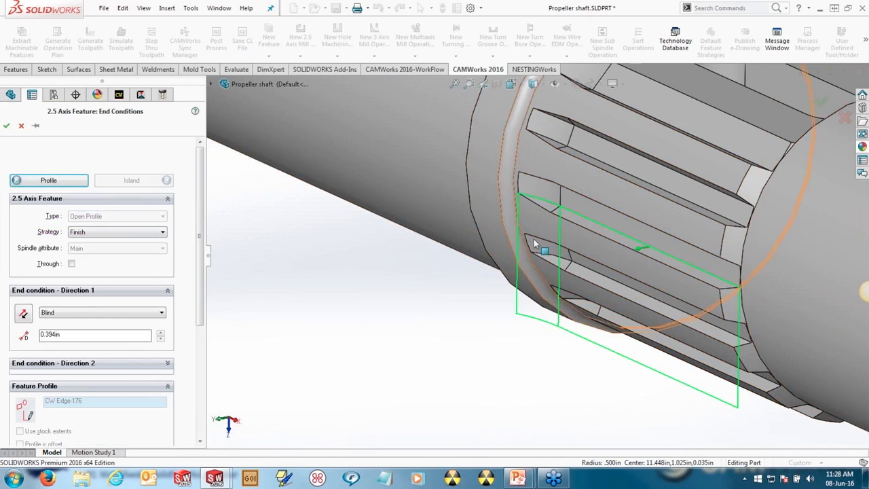
{"action": "mouse_move", "coordinate": [564, 189]}
{"action": "middle_mouse_down"}
{"action": "mouse_move", "coordinate": [571, 163]}
{"action": "mouse_move", "coordinate": [559, 188]}
{"action": "middle_mouse_up"}
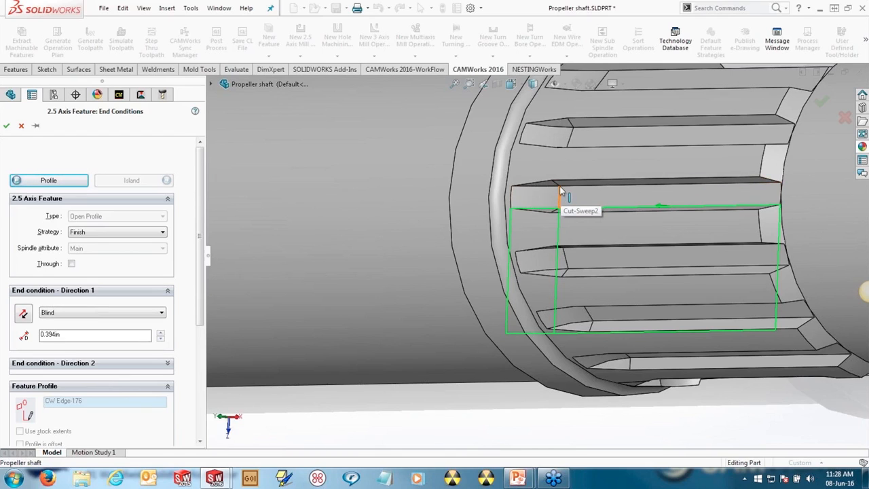
{"action": "left_click", "coordinate": [560, 190]}
{"action": "left_click", "coordinate": [101, 312]}
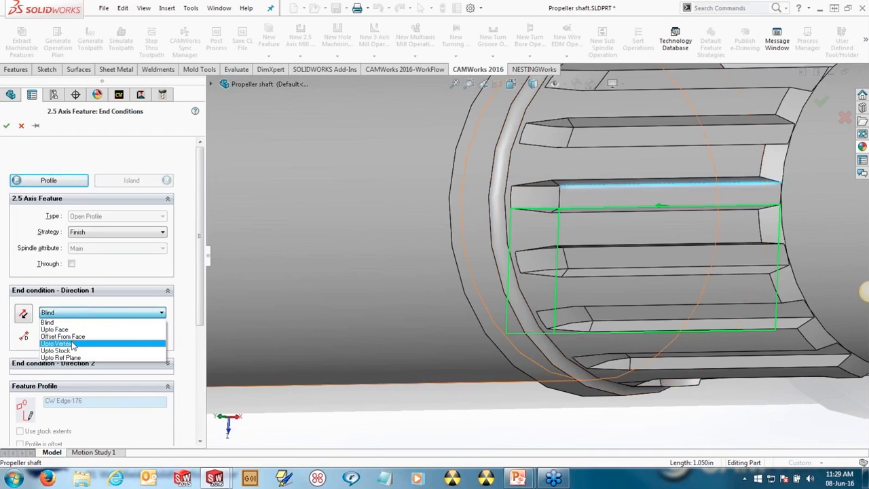
{"action": "left_click", "coordinate": [74, 345]}
{"action": "left_click", "coordinate": [560, 186]}
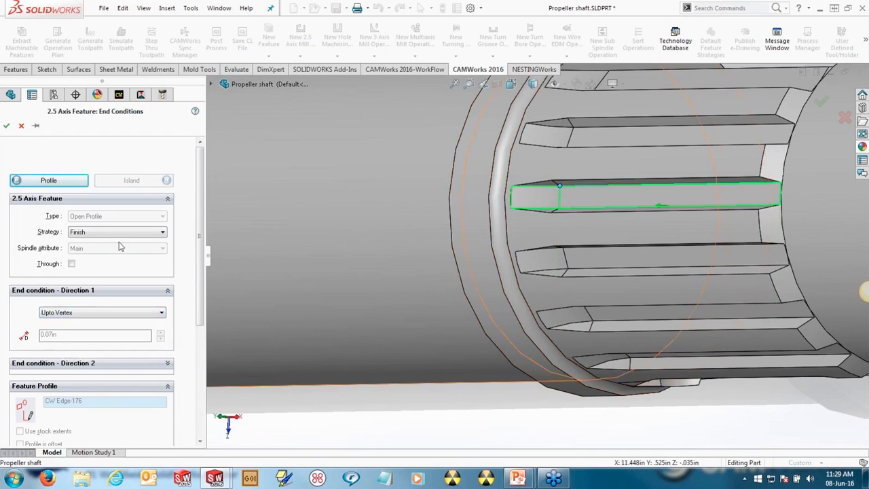
- Assign the Keyway strategy to the open profile and create the feature
{"action": "left_click", "coordinate": [97, 234]}
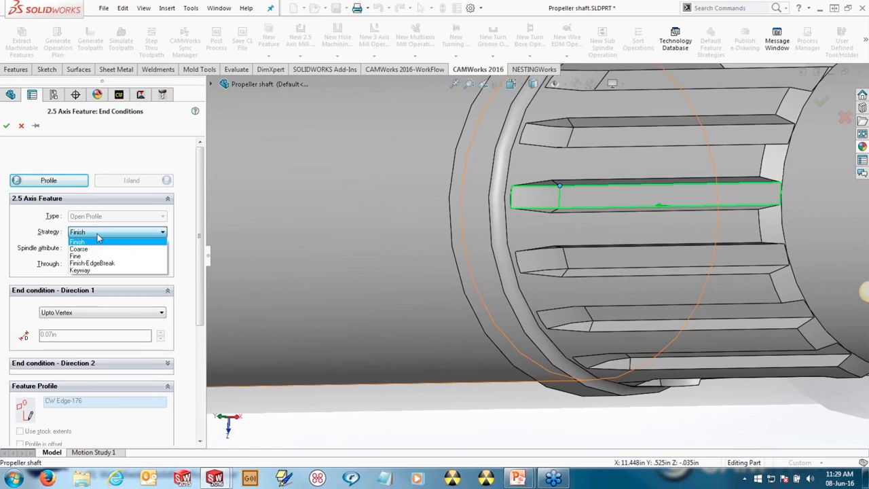
{"action": "left_click", "coordinate": [80, 271]}
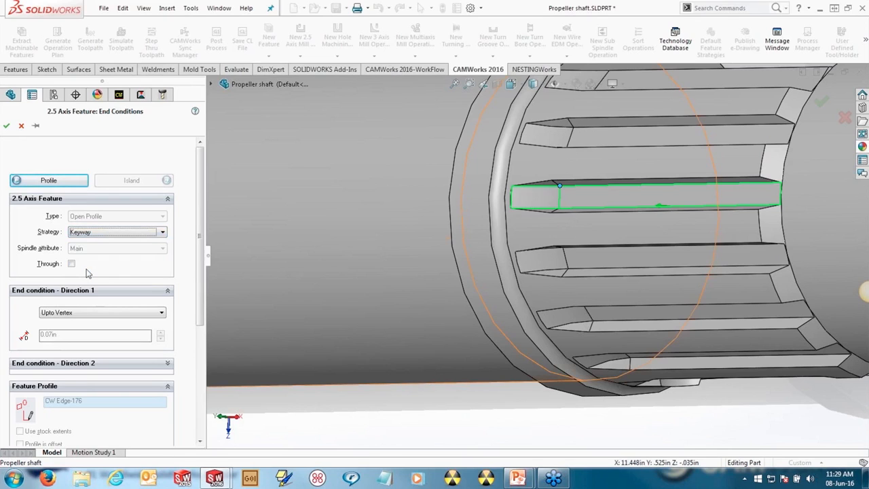
{"action": "left_click", "coordinate": [7, 126]}
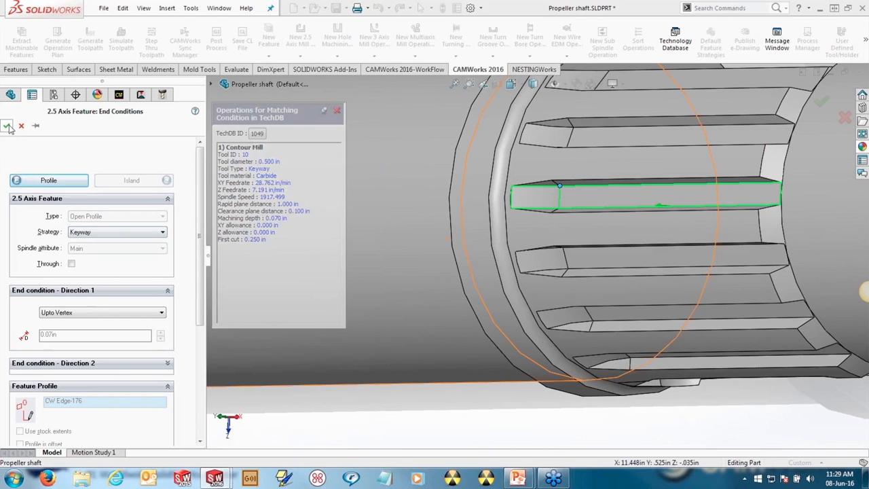
- Generate the operation plan for the Keyway open profile in Mill Part Setup6 and generate the toolpath of its Contour Mill operation
{"action": "right_click", "coordinate": [65, 204]}
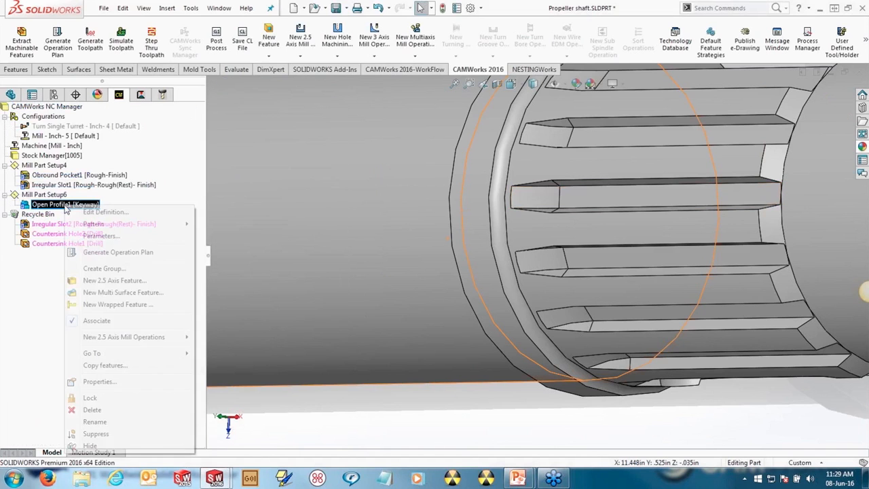
{"action": "left_click", "coordinate": [121, 253]}
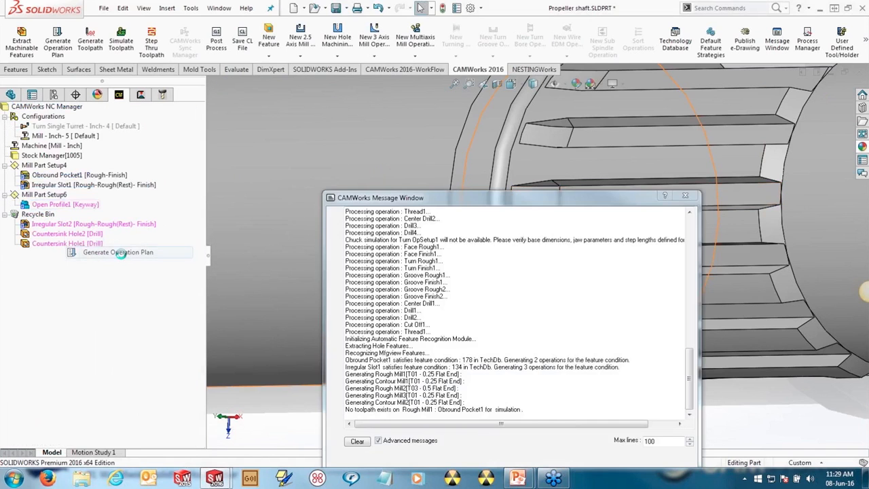
{"action": "right_click", "coordinate": [71, 226]}
{"action": "left_click", "coordinate": [122, 189]}
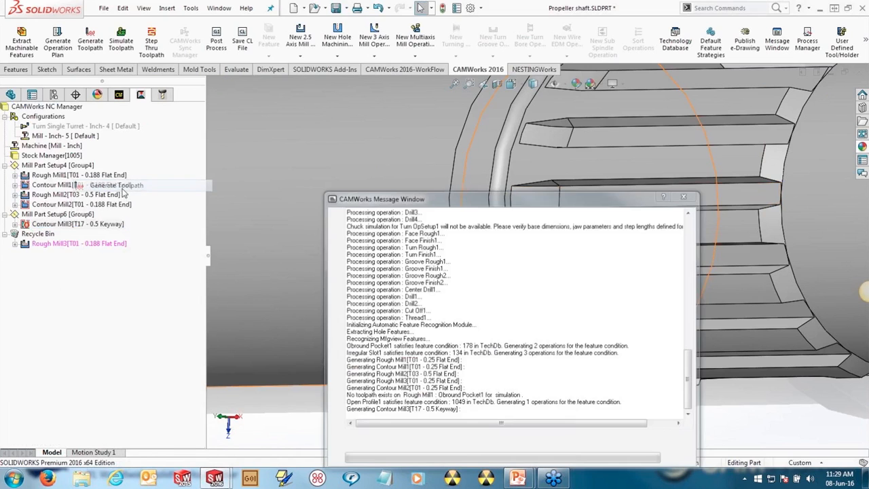
{"action": "middle_click_drag", "start_coordinate": [563, 221], "coordinate": [623, 297]}
{"action": "scroll", "coordinate": [429, 268], "scroll_direction": "up", "scroll_amount": 8}
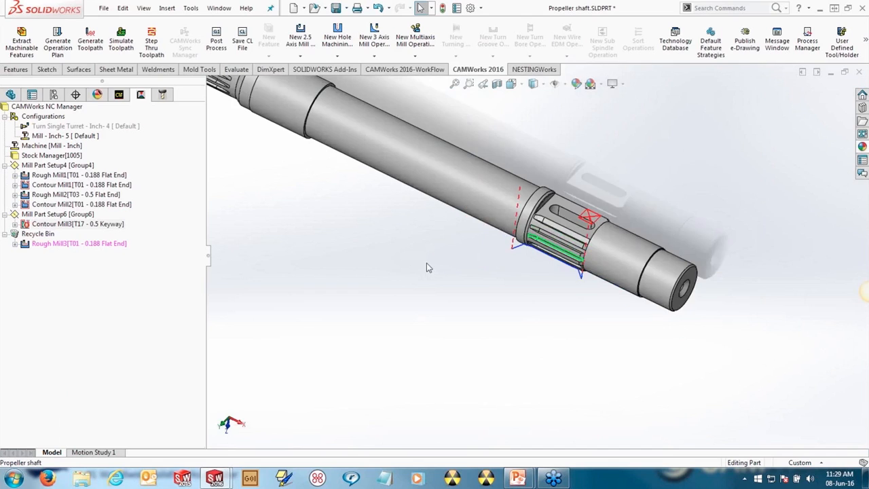
{"action": "scroll", "coordinate": [426, 267], "scroll_direction": "up", "scroll_amount": 3}
{"action": "scroll", "coordinate": [289, 175], "scroll_direction": "down", "scroll_amount": 4}
- Start another 2.5-axis open profile feature in Mill Part Setup6 from the long edge of one slot in the spline beside the thread
{"action": "left_click", "coordinate": [120, 95]}
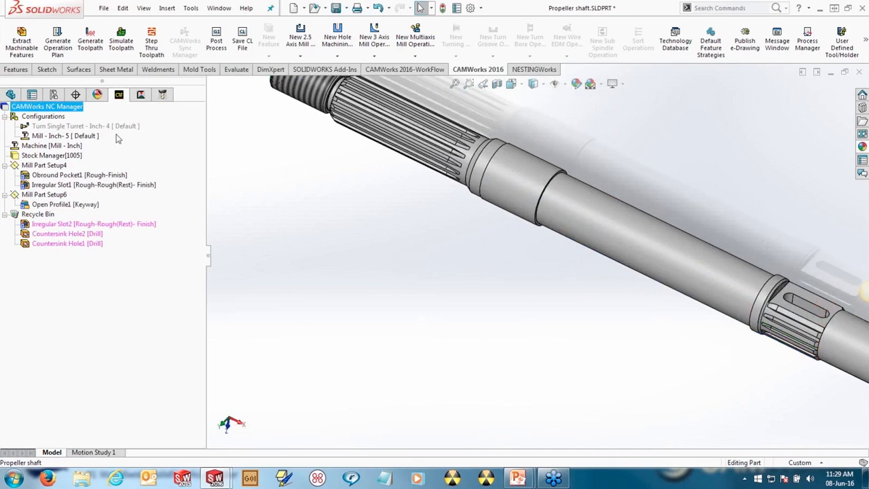
{"action": "right_click", "coordinate": [46, 195]}
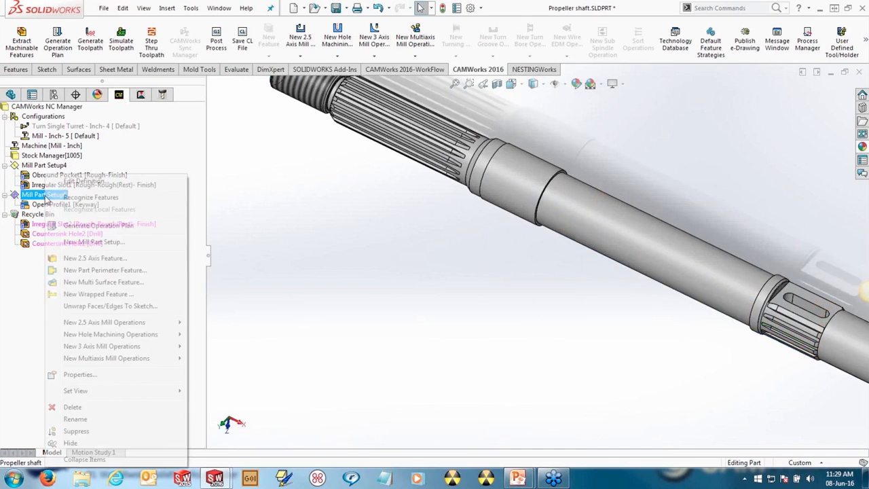
{"action": "left_click", "coordinate": [95, 258]}
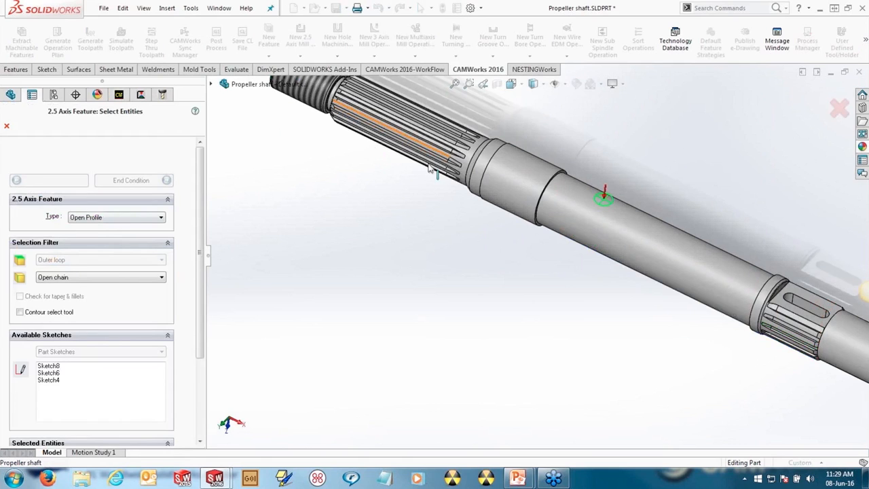
{"action": "scroll", "coordinate": [442, 194], "scroll_direction": "down", "scroll_amount": 4}
{"action": "scroll", "coordinate": [505, 209], "scroll_direction": "up", "scroll_amount": 7}
{"action": "middle_click_drag", "start_coordinate": [565, 214], "coordinate": [506, 195]}
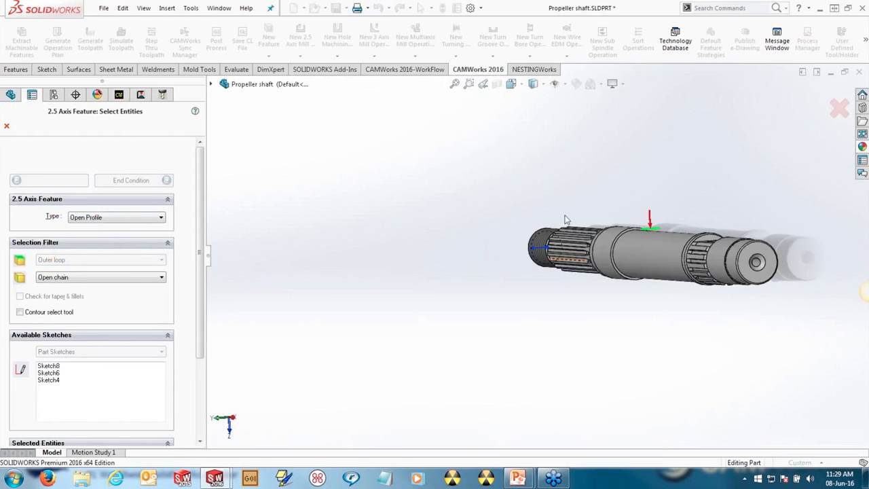
{"action": "scroll", "coordinate": [591, 244], "scroll_direction": "down", "scroll_amount": 3}
{"action": "scroll", "coordinate": [541, 288], "scroll_direction": "down", "scroll_amount": 2}
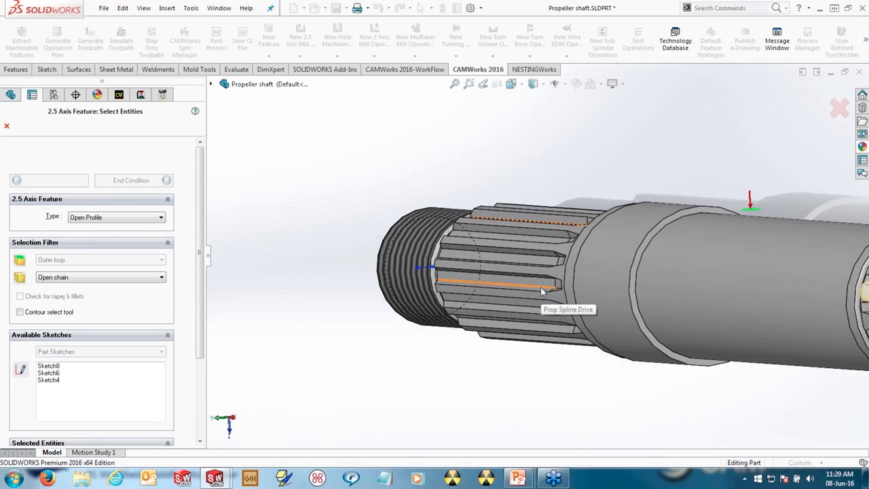
{"action": "left_click", "coordinate": [541, 286]}
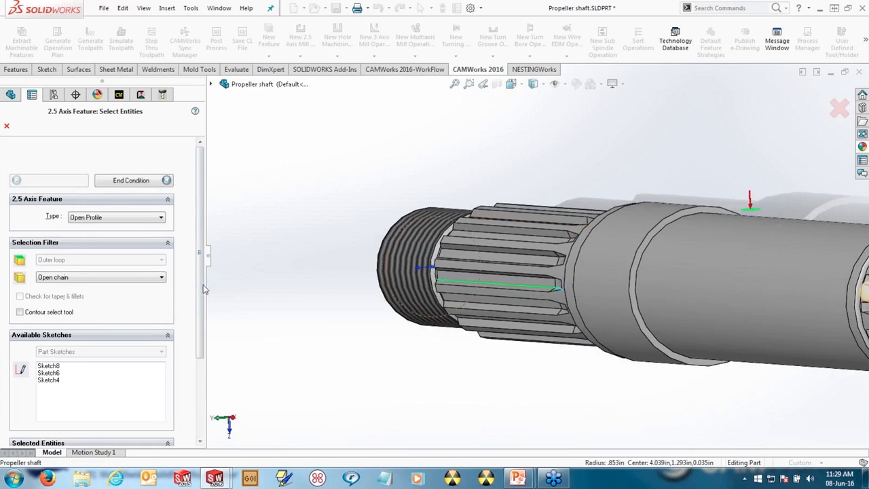
{"action": "scroll", "coordinate": [143, 185], "scroll_direction": "up", "scroll_amount": 3}
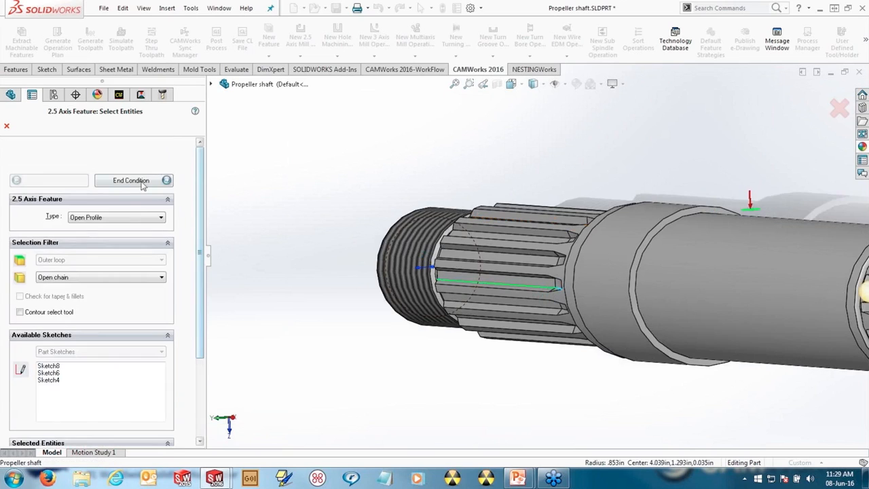
- End the open profile Upto Vertex at the slot's opposite edge, assign the Keyway strategy and create the feature
{"action": "left_click", "coordinate": [133, 181]}
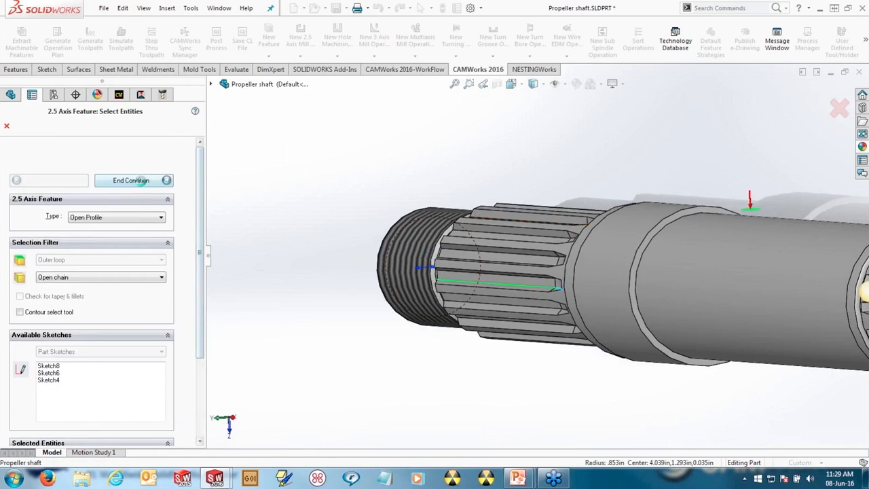
{"action": "left_click", "coordinate": [555, 281]}
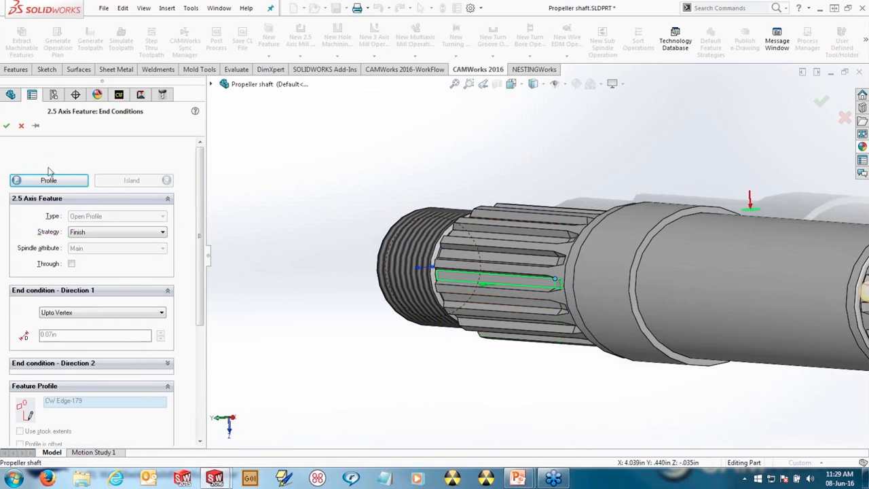
{"action": "left_click", "coordinate": [84, 233]}
{"action": "left_click", "coordinate": [93, 270]}
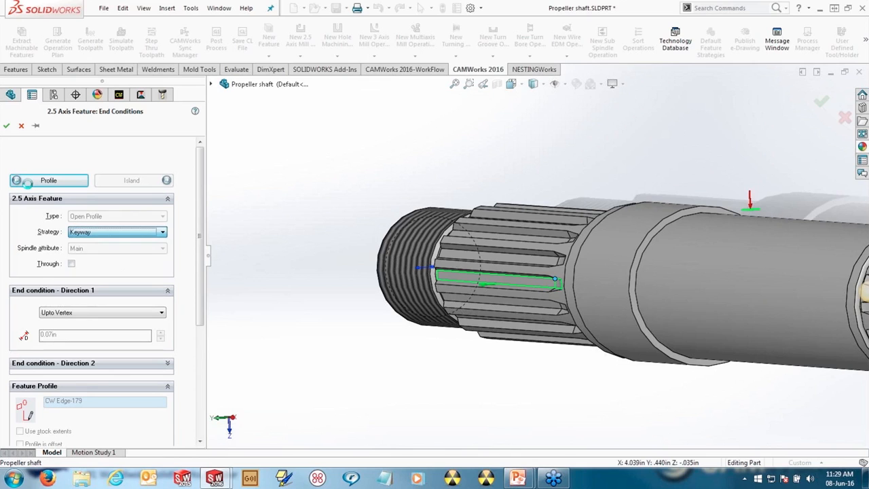
{"action": "left_click", "coordinate": [6, 127]}
- Generate the operation plan for Open Profile2 and generate the toolpath of its 0.5 Keyway Contour Mill operation
{"action": "right_click", "coordinate": [69, 214]}
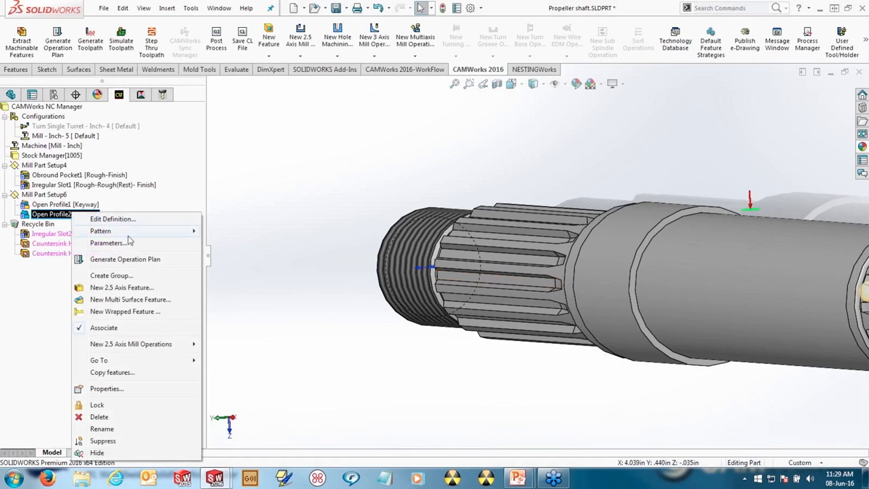
{"action": "left_click", "coordinate": [133, 260]}
{"action": "left_click", "coordinate": [78, 233]}
{"action": "right_click", "coordinate": [78, 233]}
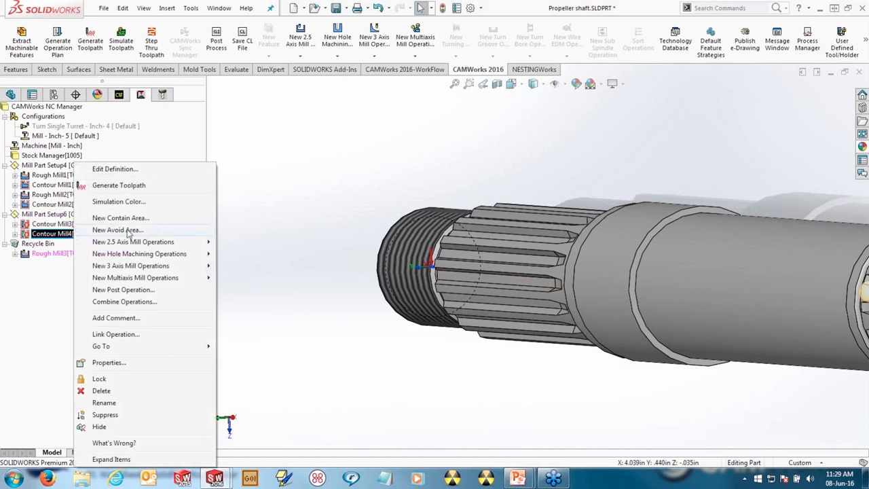
{"action": "left_click", "coordinate": [119, 185]}
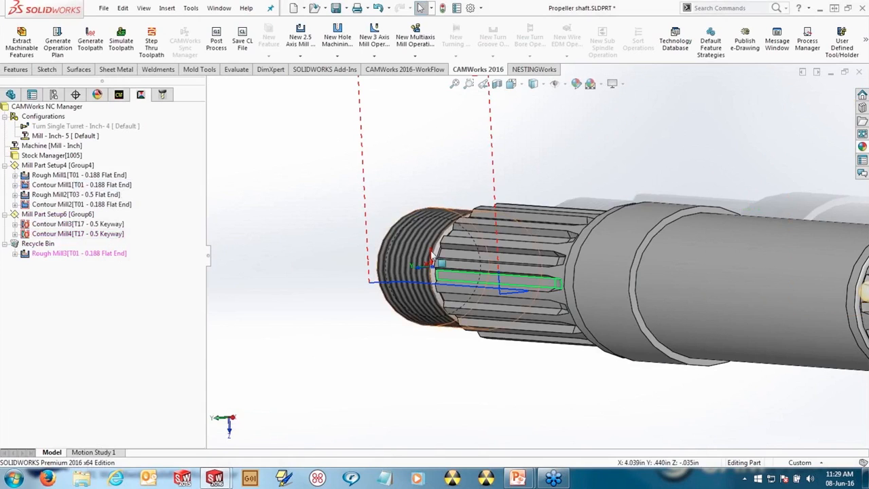
{"action": "scroll", "coordinate": [502, 252], "scroll_direction": "up", "scroll_amount": 5}
{"action": "middle_click_drag", "start_coordinate": [502, 251], "coordinate": [514, 248]}
{"action": "middle_click_drag", "start_coordinate": [525, 238], "coordinate": [467, 279]}
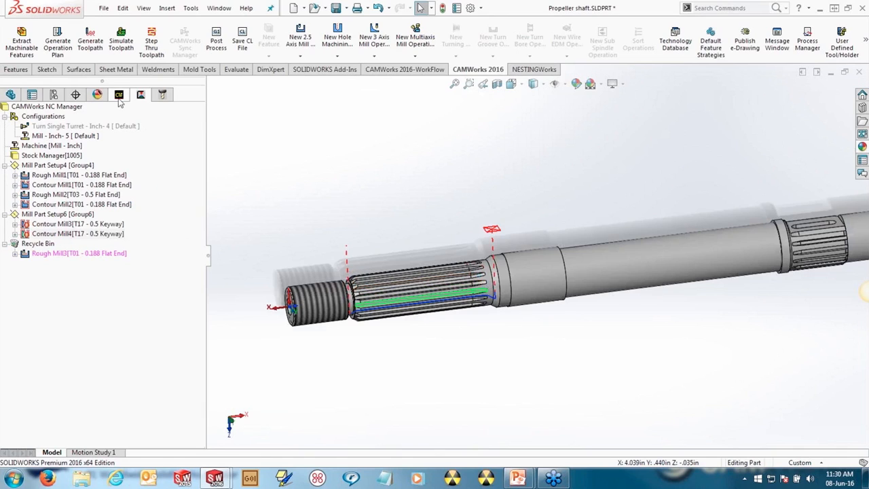
{"action": "left_click", "coordinate": [15, 70]}
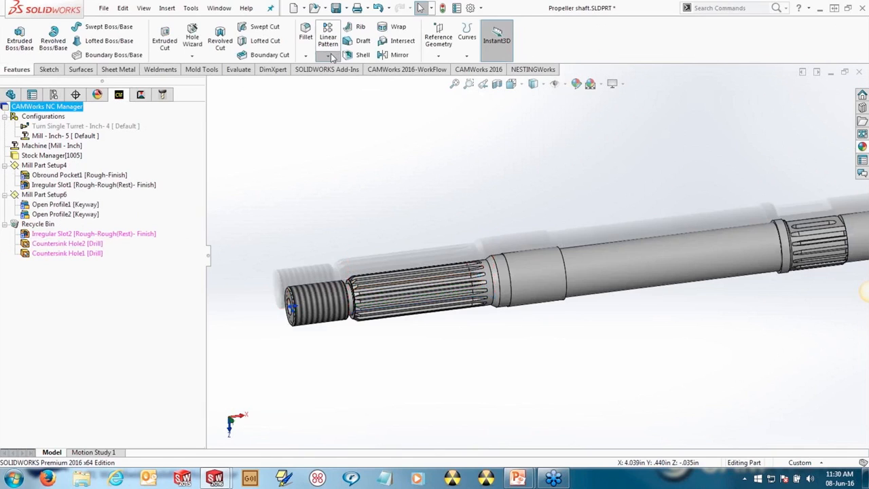
{"action": "left_click", "coordinate": [330, 56]}
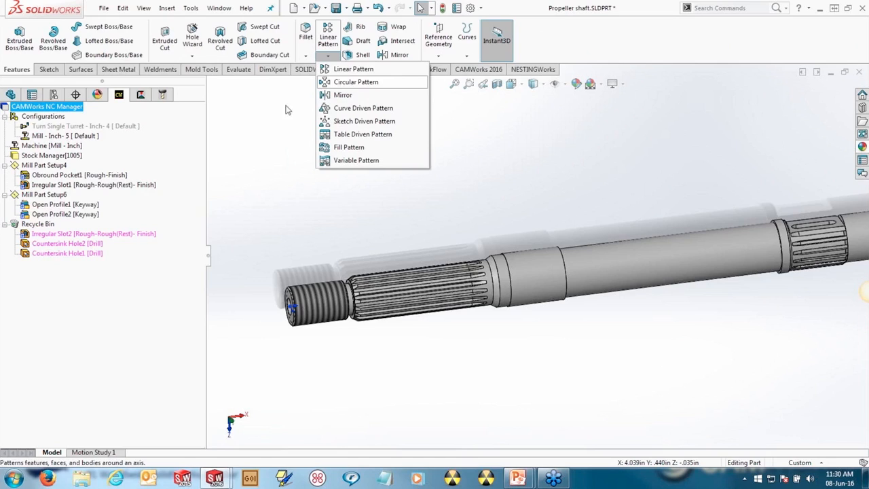
- Create a circular pattern of Open Profile1 around the shaft's long cylindrical face with 17 instances over 360 degrees
{"action": "left_click", "coordinate": [47, 206]}
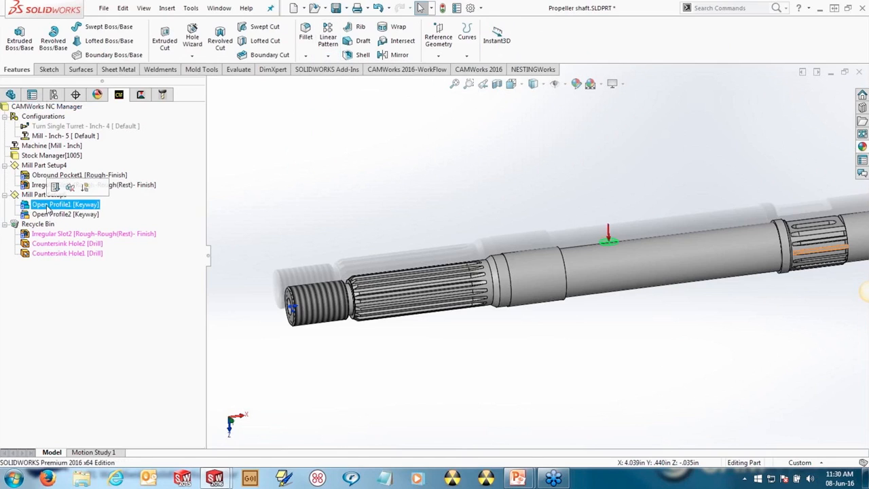
{"action": "right_click", "coordinate": [48, 208]}
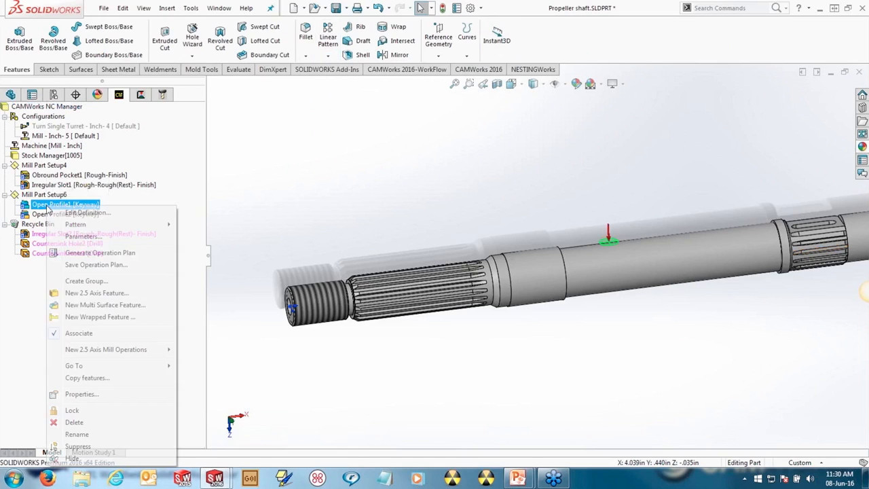
{"action": "mouse_move", "coordinate": [84, 228]}
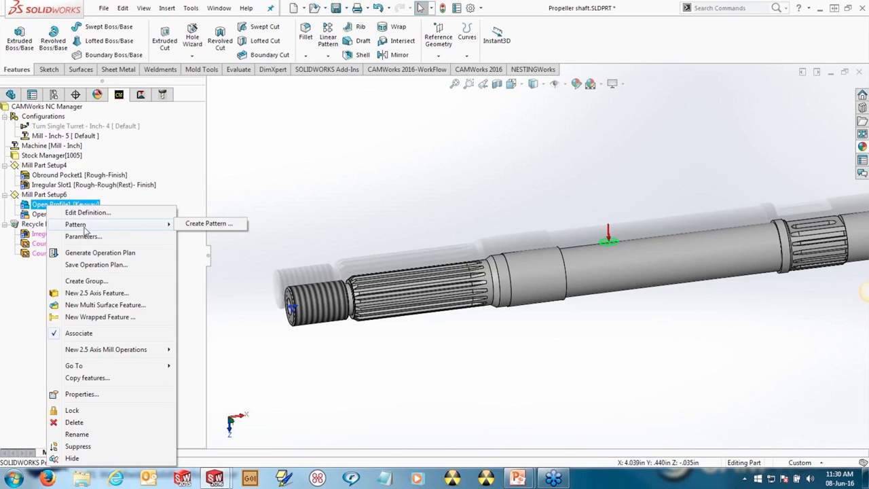
{"action": "left_click", "coordinate": [216, 226]}
{"action": "left_click", "coordinate": [101, 166]}
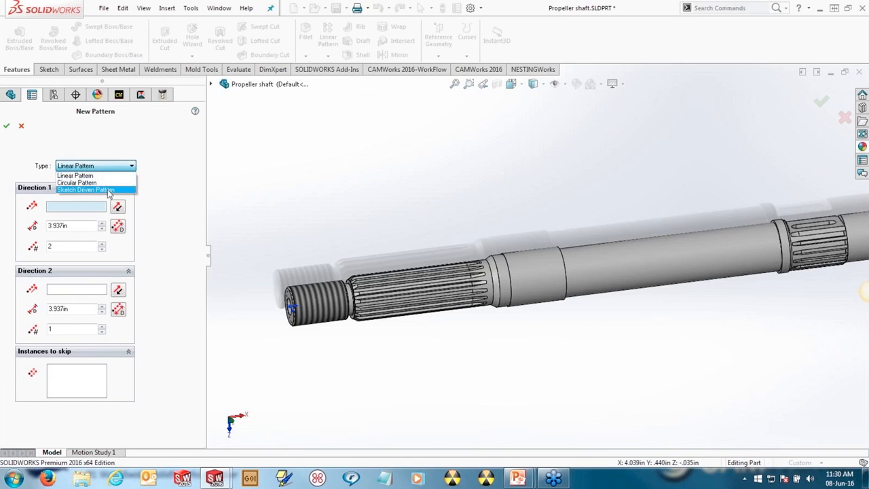
{"action": "left_click", "coordinate": [79, 183]}
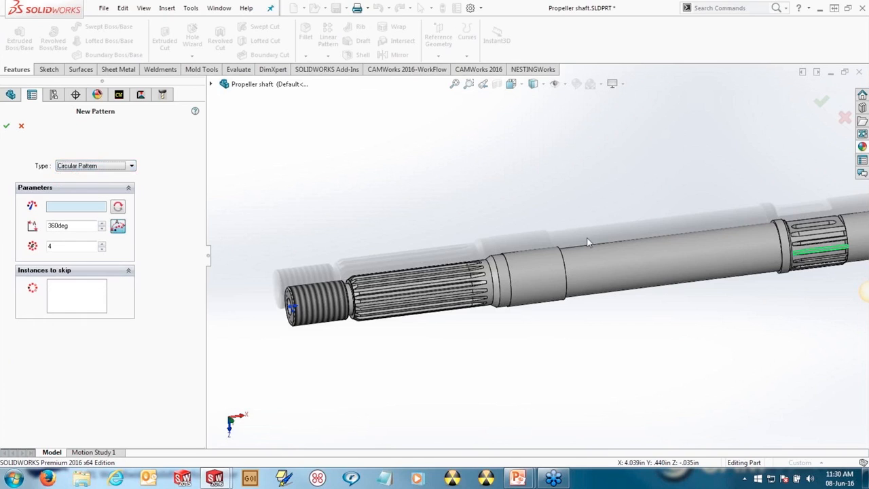
{"action": "left_click", "coordinate": [667, 259]}
{"action": "double_click", "coordinate": [56, 247]}
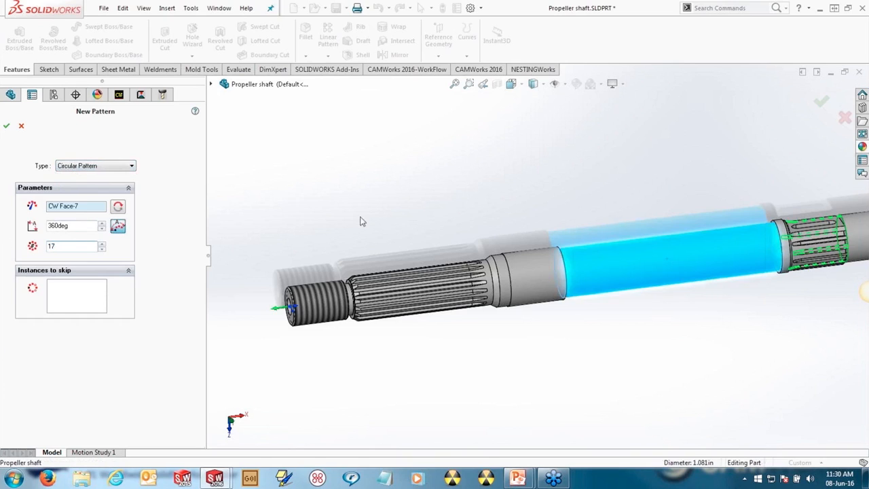
{"action": "left_click", "coordinate": [6, 126]}
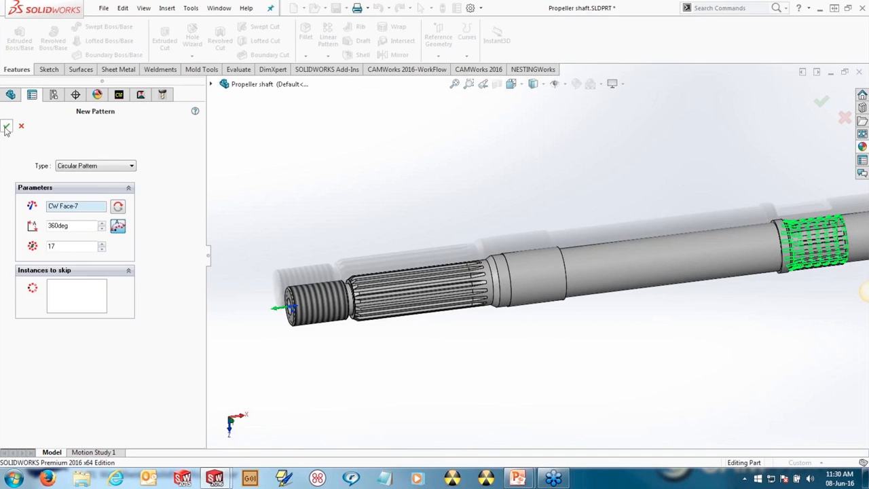
- Create a circular pattern of Open Profile2 over 360 degrees, using the short cylindrical face beside its spline as the axis reference
{"action": "left_click", "coordinate": [56, 225]}
{"action": "right_click", "coordinate": [56, 224]}
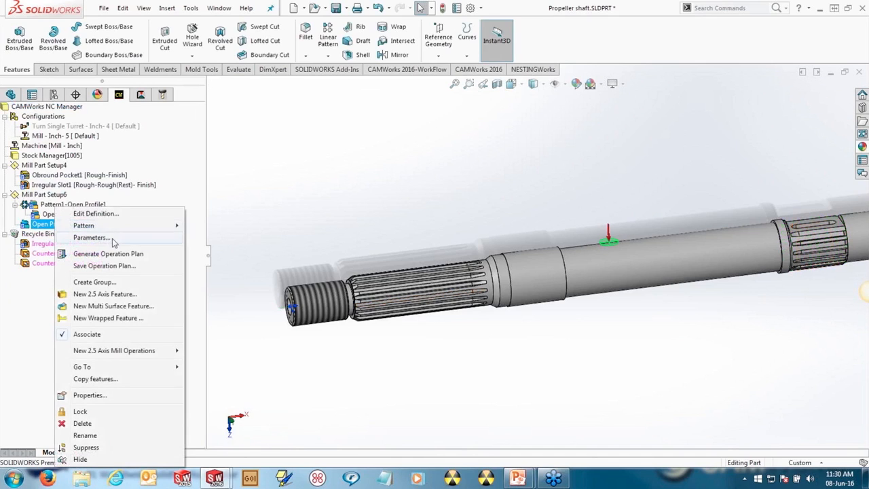
{"action": "mouse_move", "coordinate": [155, 231]}
{"action": "left_click", "coordinate": [216, 224]}
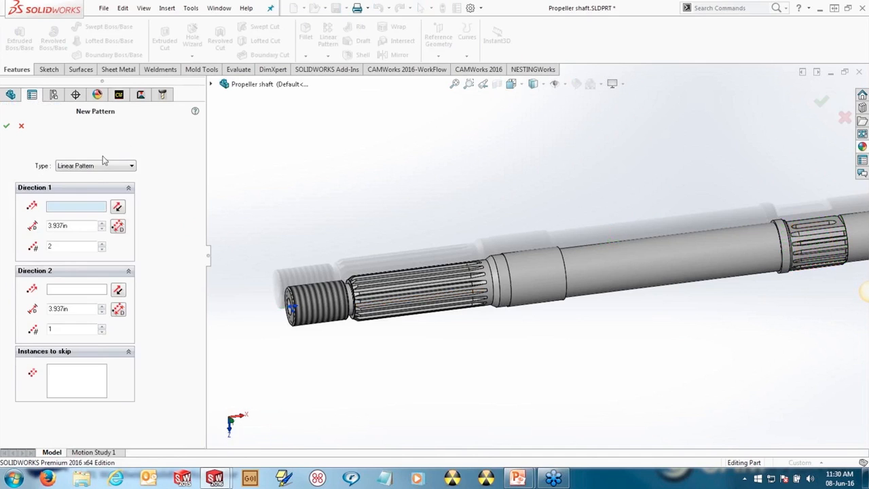
{"action": "left_click", "coordinate": [102, 165]}
{"action": "left_click", "coordinate": [82, 182]}
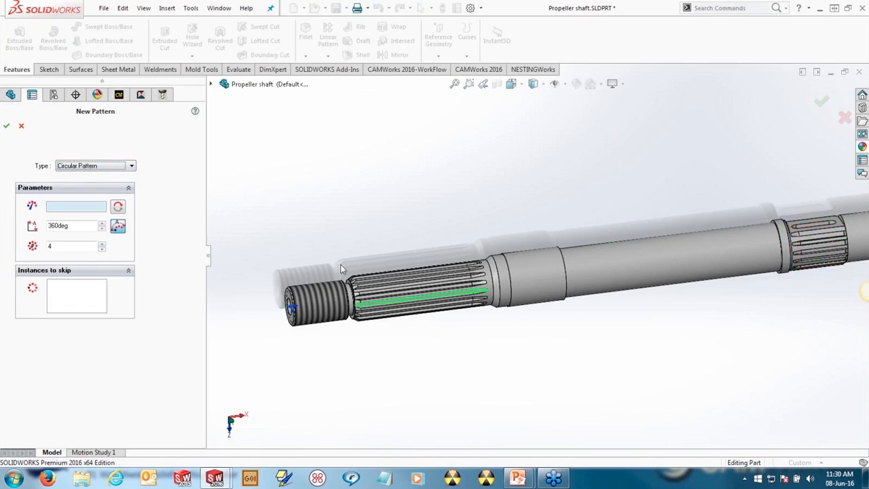
{"action": "left_click", "coordinate": [524, 274]}
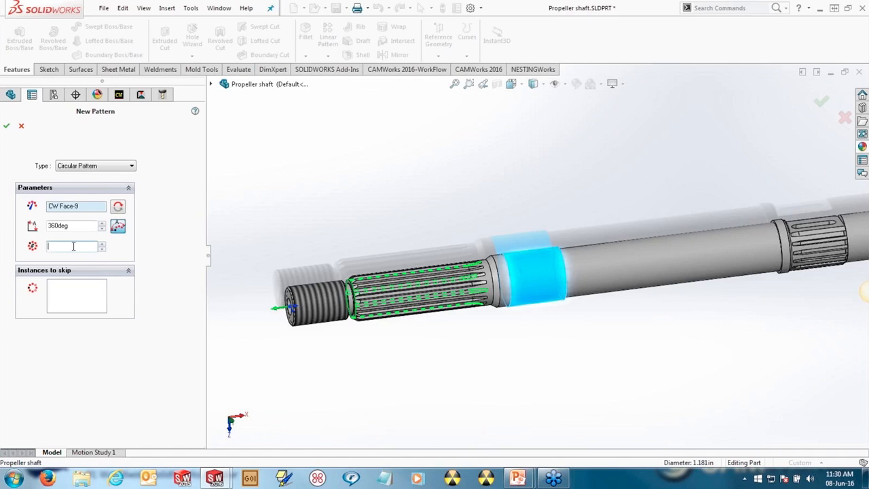
{"action": "left_click", "coordinate": [6, 125]}
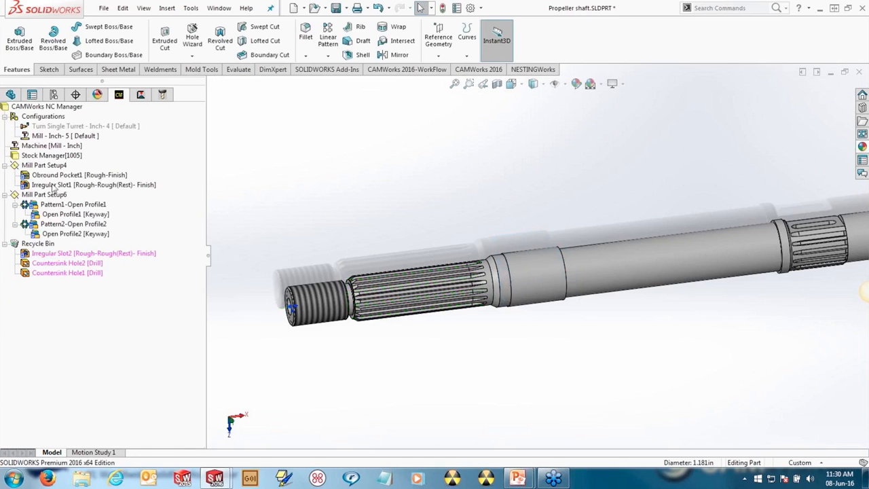
- Examine the patterned slots of Open Profile2 and the patterned toolpath of its Contour Mill operation on the shaft
{"action": "left_click", "coordinate": [73, 224]}
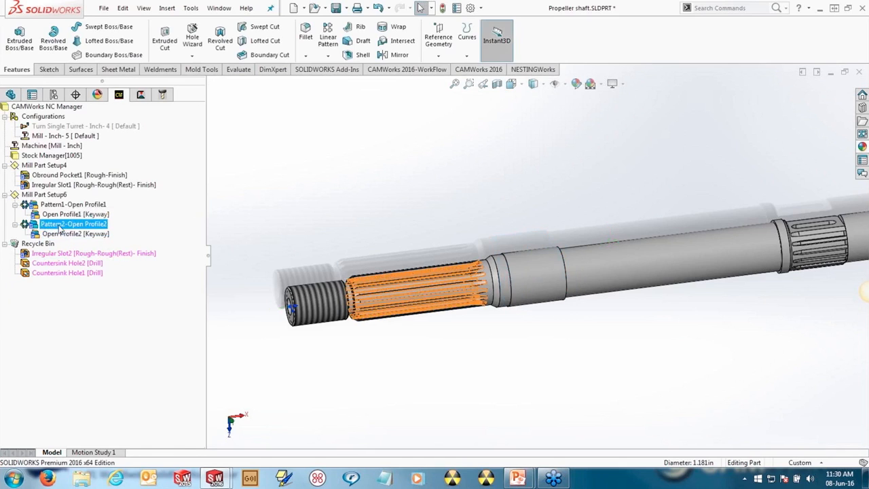
{"action": "middle_click_drag", "start_coordinate": [358, 235], "coordinate": [368, 297]}
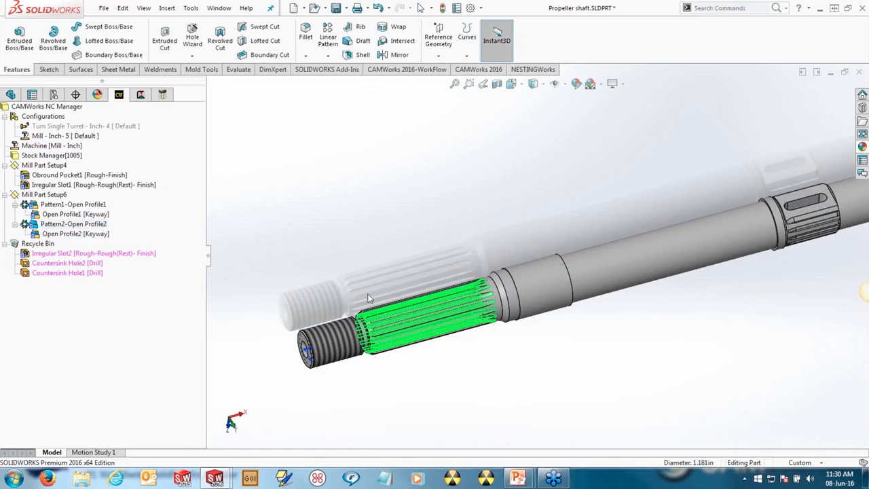
{"action": "left_click", "coordinate": [141, 95]}
{"action": "left_click", "coordinate": [71, 234]}
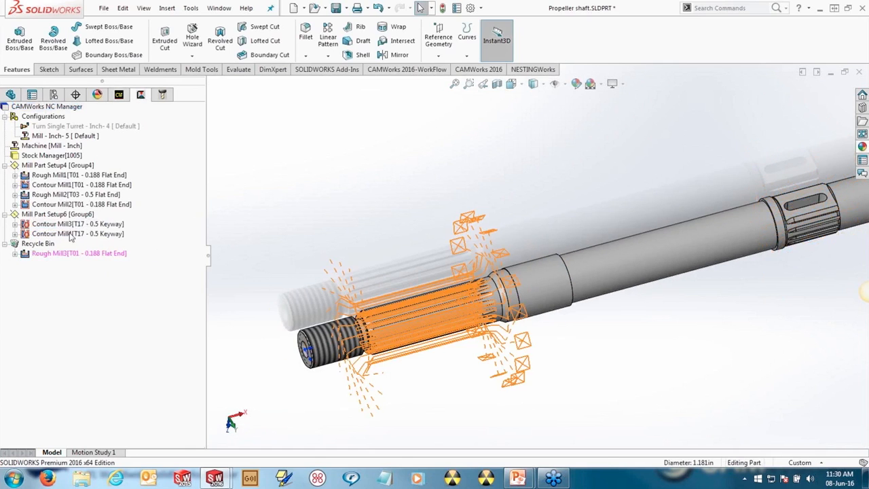
- Check the patterned toolpath of the Contour Mill3 operation on the short spline beside the milled flat
{"action": "middle_click_drag", "start_coordinate": [551, 253], "coordinate": [759, 273]}
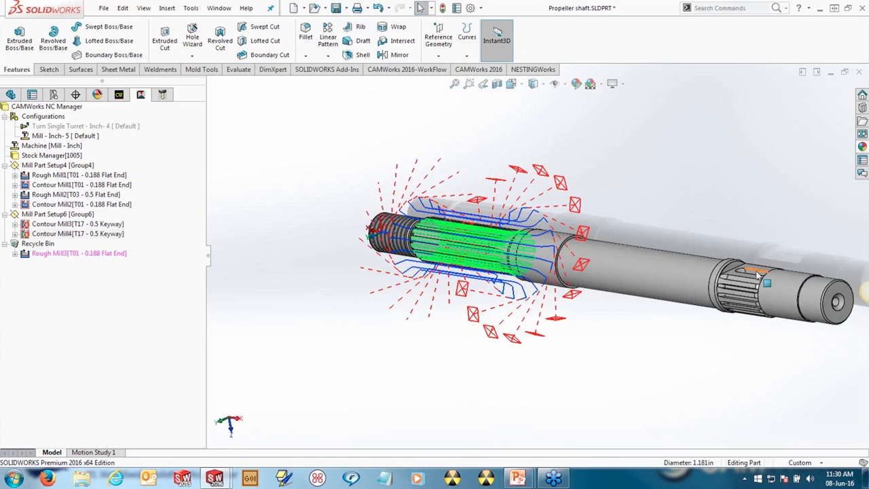
{"action": "scroll", "coordinate": [758, 274], "scroll_direction": "down", "scroll_amount": 5}
{"action": "scroll", "coordinate": [710, 282], "scroll_direction": "down", "scroll_amount": 3}
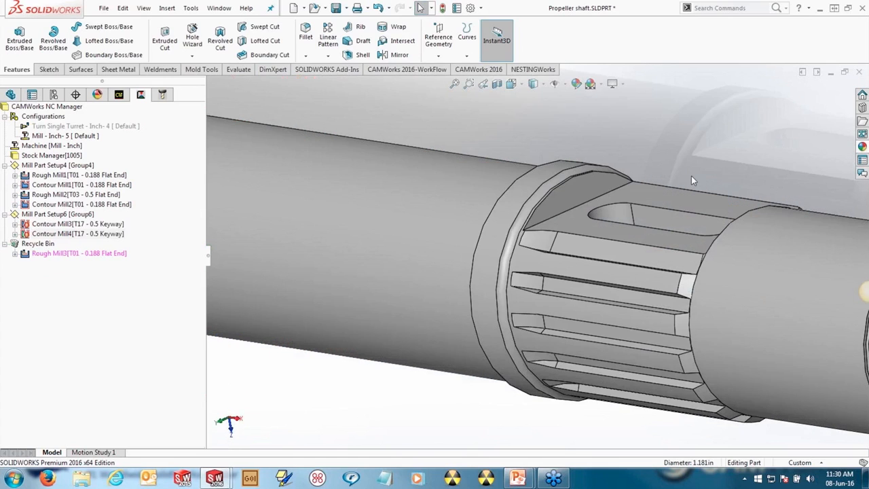
{"action": "left_click", "coordinate": [77, 223]}
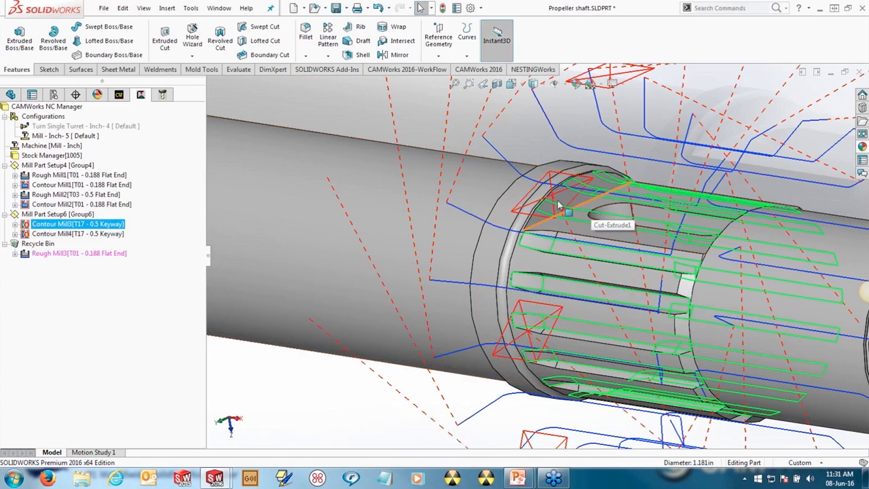
- Edit the circular pattern of Open Profile1 to skip instances 14, 13, 12 and 11 located over the milled flat
{"action": "left_click", "coordinate": [119, 94]}
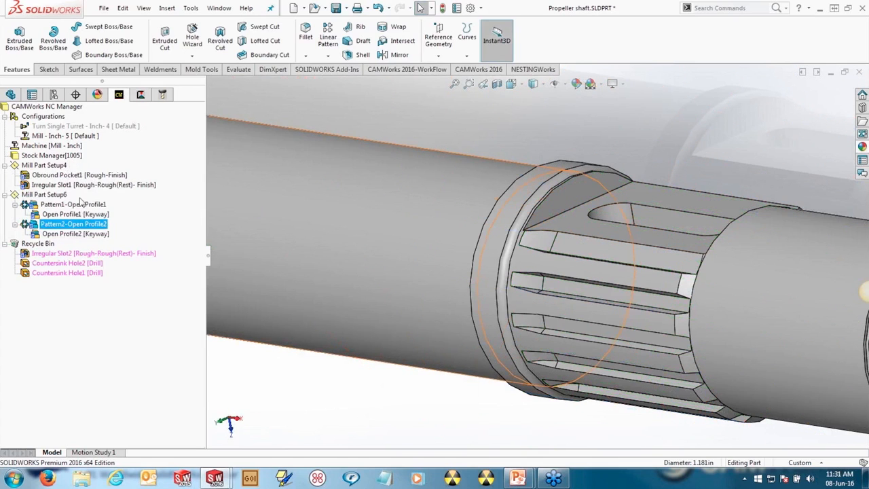
{"action": "left_click", "coordinate": [81, 206]}
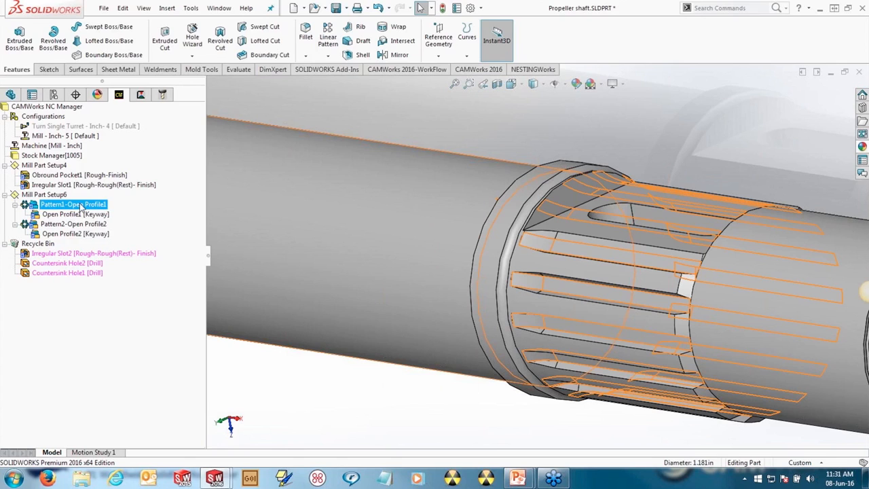
{"action": "double_click", "coordinate": [81, 206]}
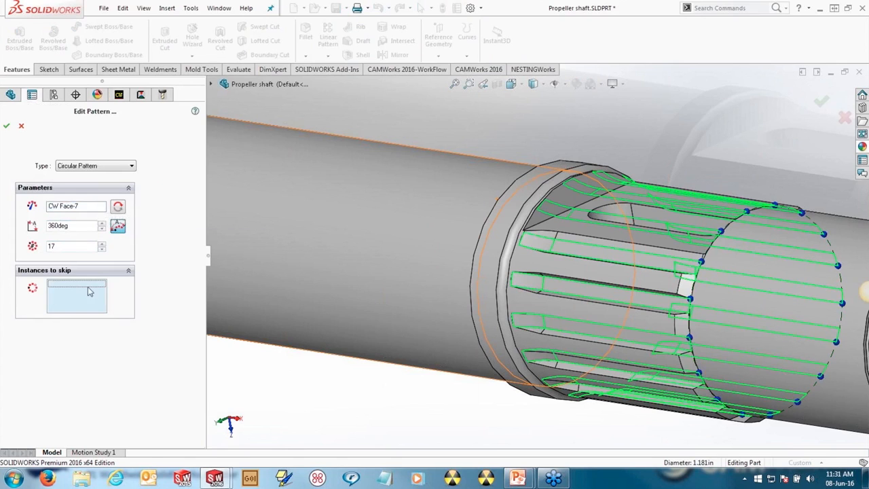
{"action": "middle_click", "coordinate": [676, 241]}
{"action": "middle_click_drag", "start_coordinate": [679, 240], "coordinate": [635, 238]}
{"action": "left_click", "coordinate": [688, 239]}
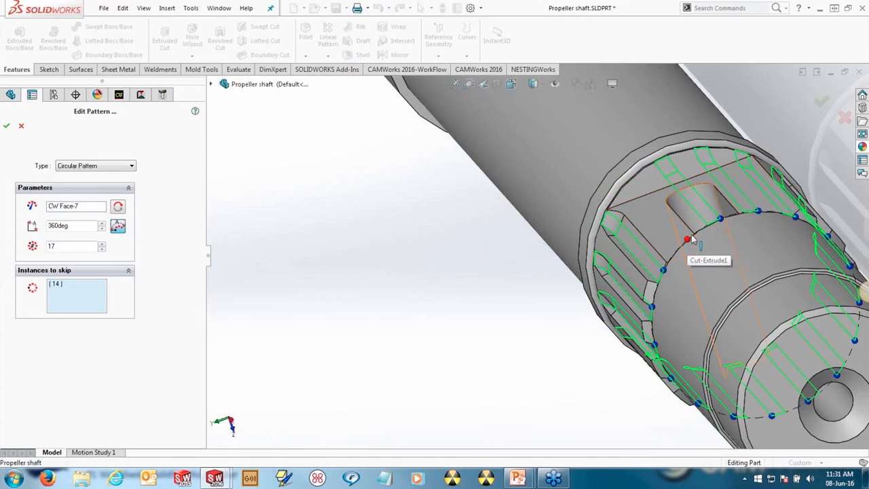
{"action": "left_click", "coordinate": [721, 219]}
{"action": "left_click", "coordinate": [758, 212]}
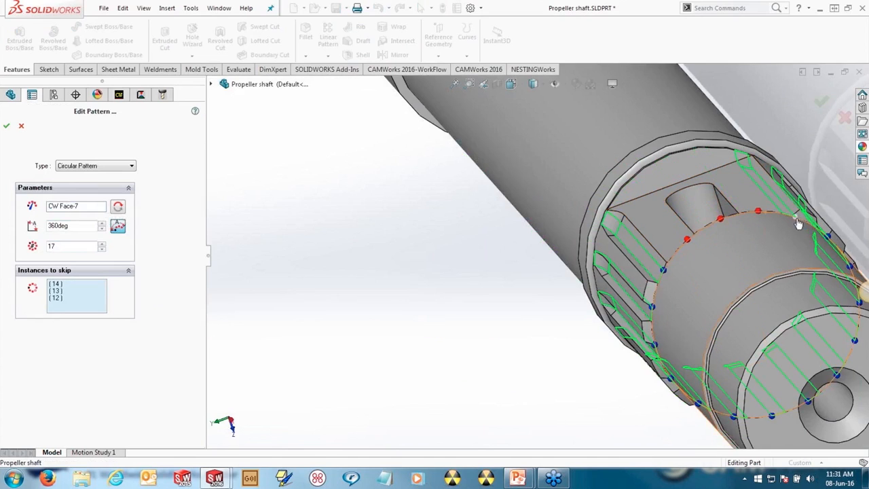
{"action": "left_click", "coordinate": [795, 217]}
{"action": "middle_click_drag", "start_coordinate": [798, 218], "coordinate": [781, 224]}
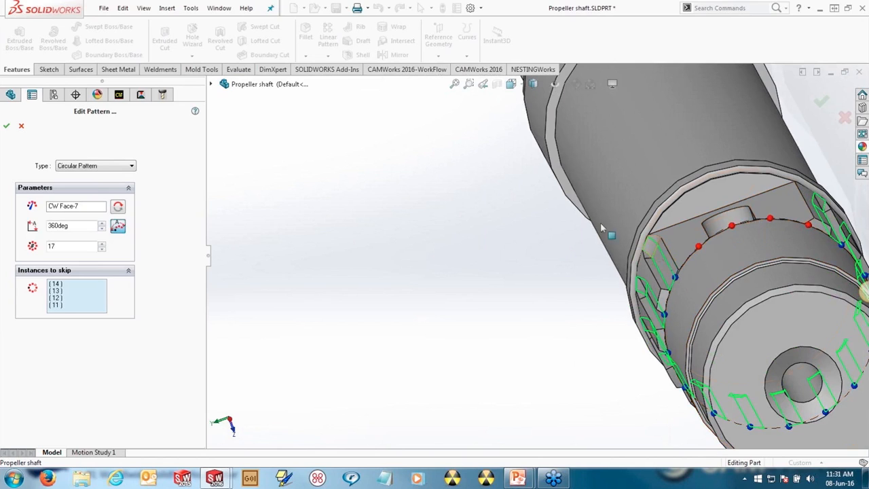
{"action": "left_click", "coordinate": [6, 127]}
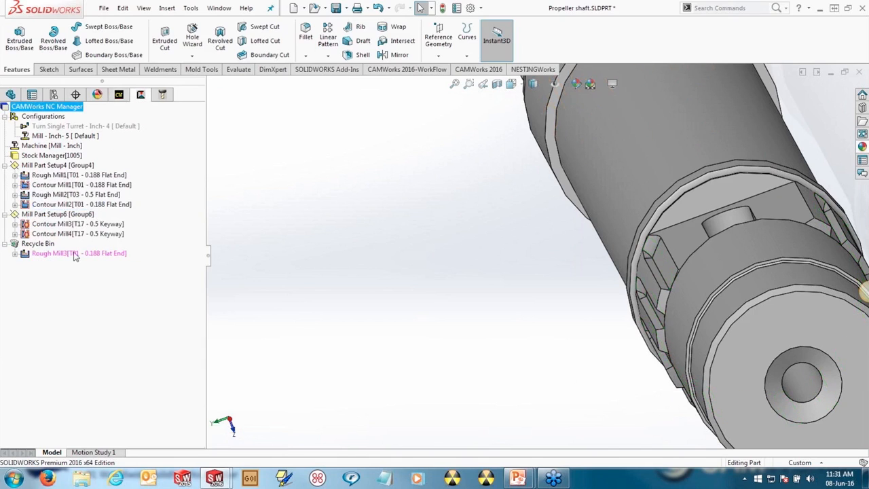
- Check the toolpath of the Contour Mill3 operation around the milled flat after skipping the pattern instances
{"action": "left_click", "coordinate": [37, 243]}
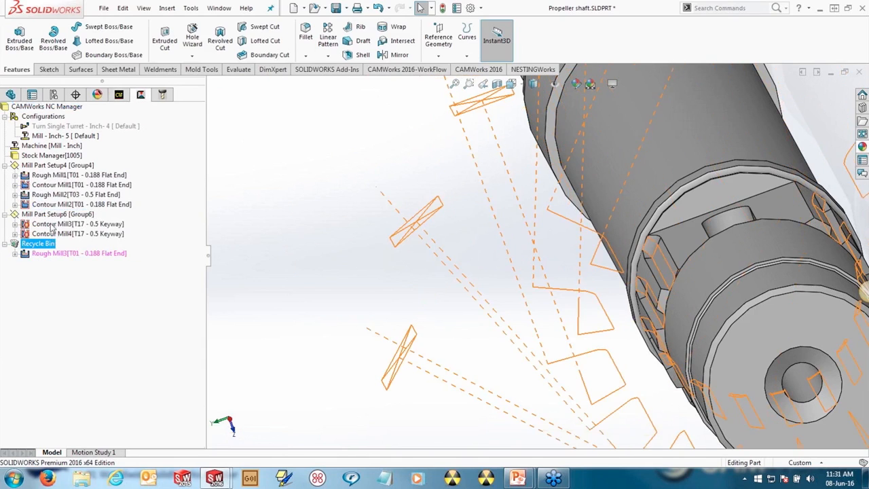
{"action": "left_click", "coordinate": [75, 224]}
{"action": "scroll", "coordinate": [561, 301], "scroll_direction": "up", "scroll_amount": 5}
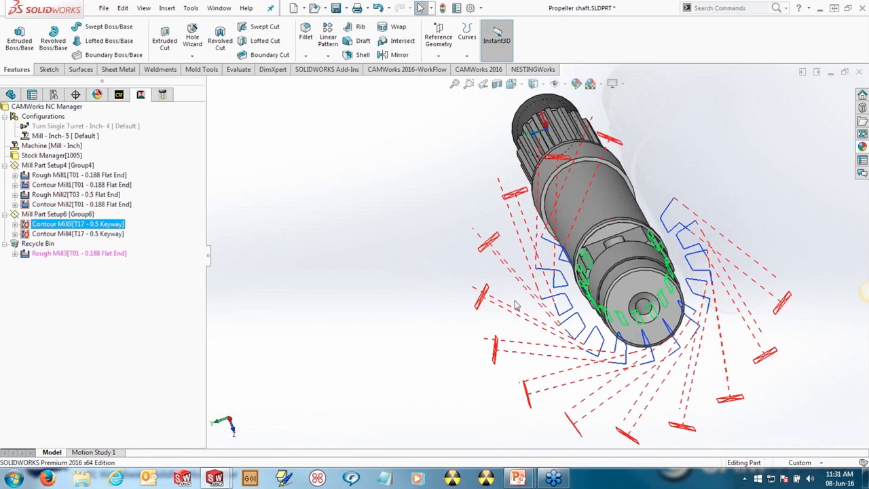
{"action": "middle_click_drag", "start_coordinate": [515, 305], "coordinate": [536, 292]}
- Simulate all milling toolpaths on the turned shaft stock through to the end
{"action": "left_click", "coordinate": [489, 70]}
{"action": "left_click", "coordinate": [122, 56]}
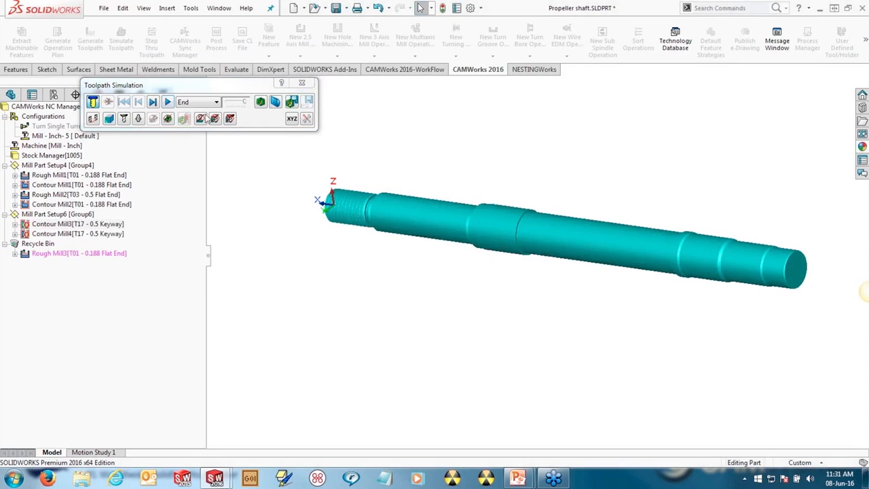
{"action": "left_click", "coordinate": [169, 103]}
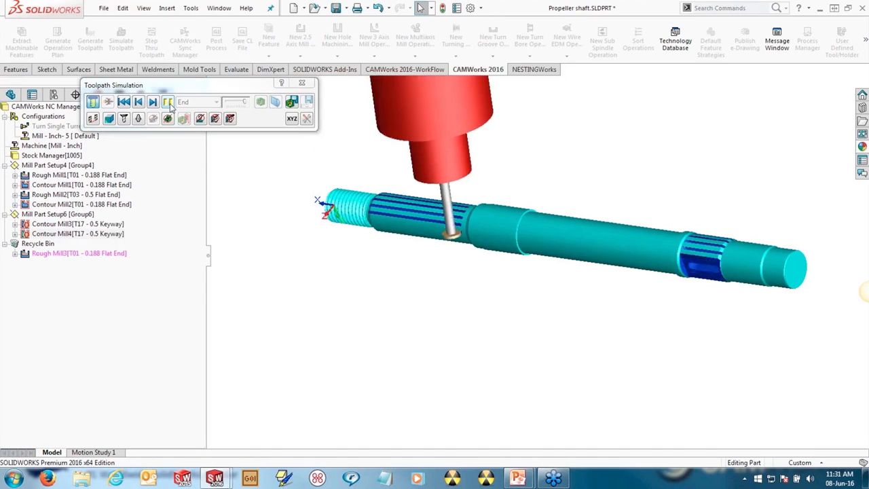
{"action": "left_click", "coordinate": [169, 103]}
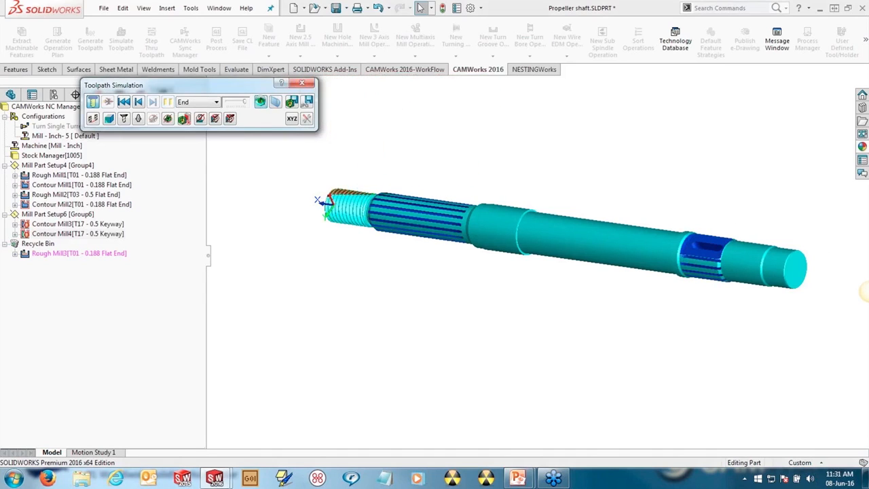
- Compare the simulated shaft with the design part, inspect the thread and splines, and close the simulation
{"action": "left_click", "coordinate": [260, 102]}
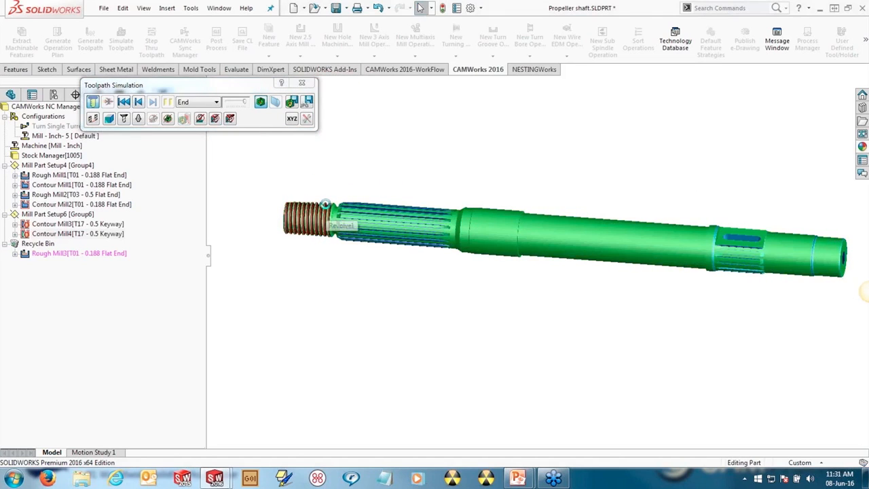
{"action": "scroll", "coordinate": [329, 211], "scroll_direction": "down", "scroll_amount": 3}
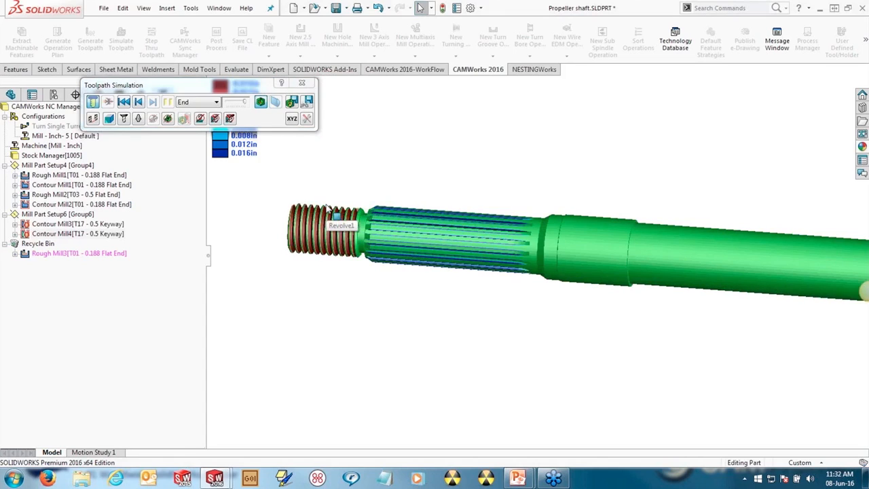
{"action": "scroll", "coordinate": [348, 214], "scroll_direction": "up", "scroll_amount": 2}
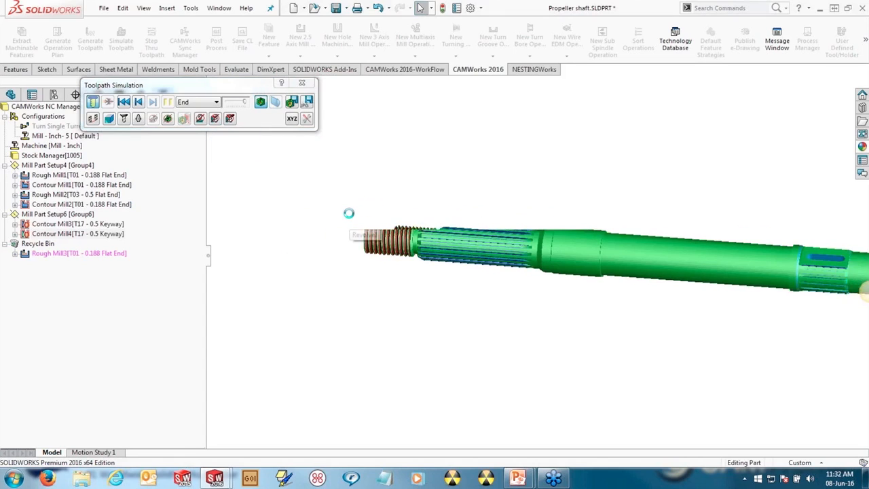
{"action": "scroll", "coordinate": [349, 214], "scroll_direction": "up", "scroll_amount": 2}
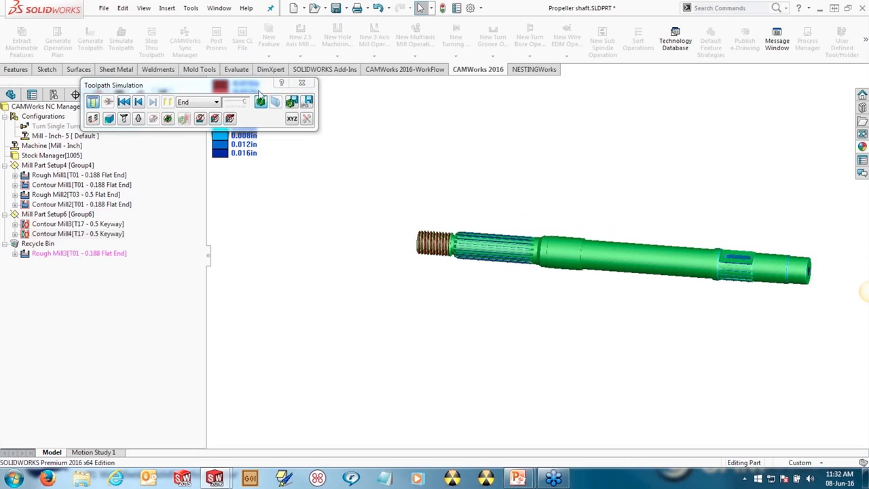
{"action": "left_click", "coordinate": [302, 83]}
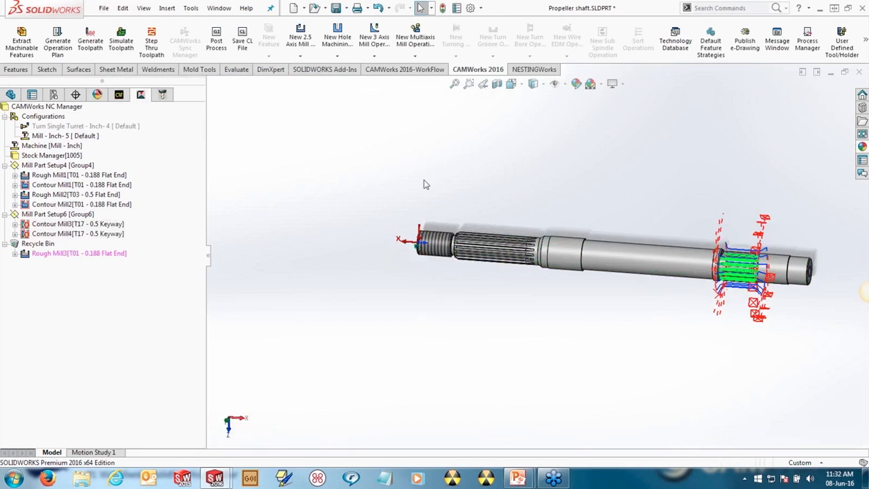
- Switch to the Boat Outboard Engine assembly and open the Prop Spline Drive part behind the hex nut
{"action": "mouse_move", "coordinate": [497, 246]}
{"action": "middle_mouse_down"}
{"action": "mouse_move", "coordinate": [506, 241]}
{"action": "mouse_move", "coordinate": [501, 245]}
{"action": "middle_mouse_up"}
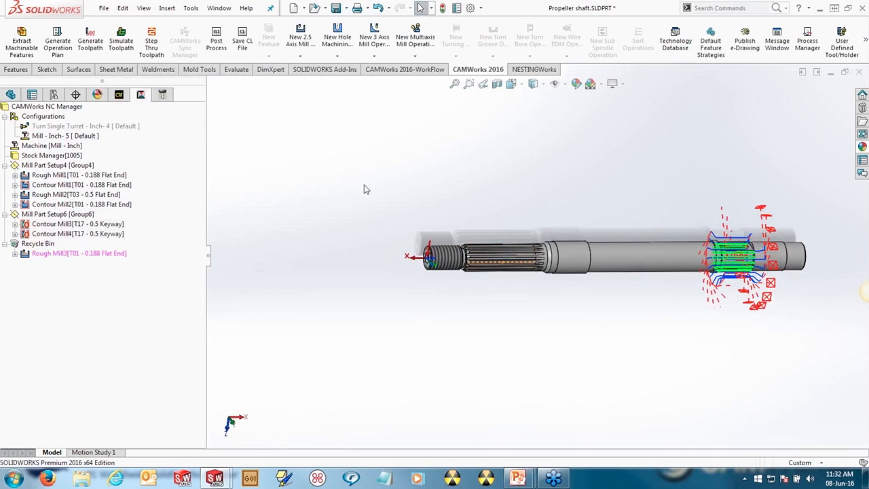
{"action": "key", "text": "ctrl+Tab"}
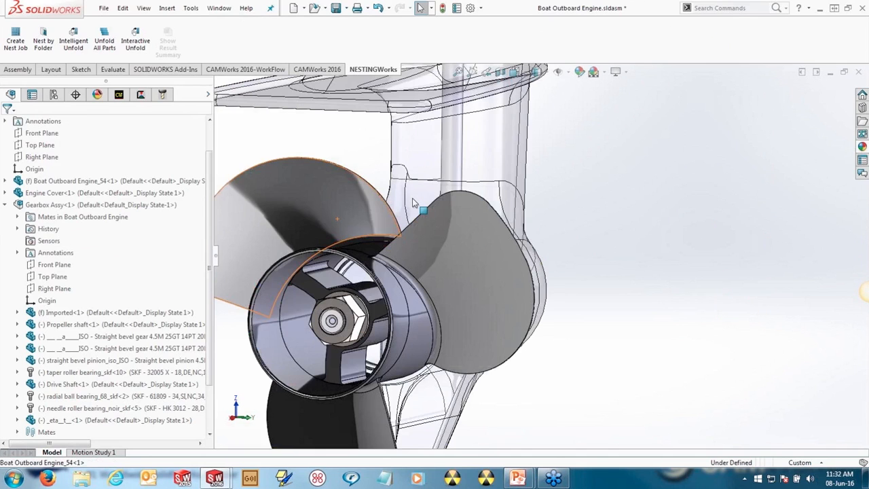
{"action": "left_click", "coordinate": [414, 202]}
{"action": "scroll", "coordinate": [401, 300], "scroll_direction": "down", "scroll_amount": 3}
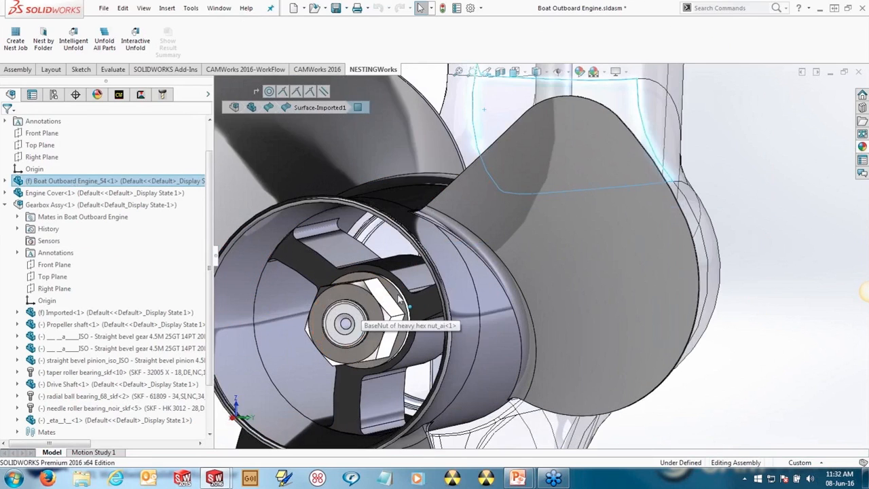
{"action": "scroll", "coordinate": [415, 291], "scroll_direction": "down", "scroll_amount": 3}
{"action": "left_click", "coordinate": [414, 290]}
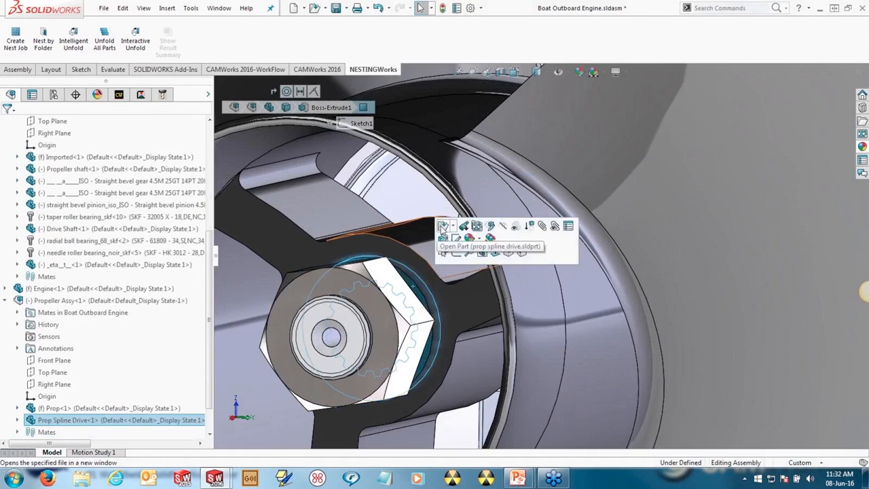
{"action": "left_click", "coordinate": [440, 225]}
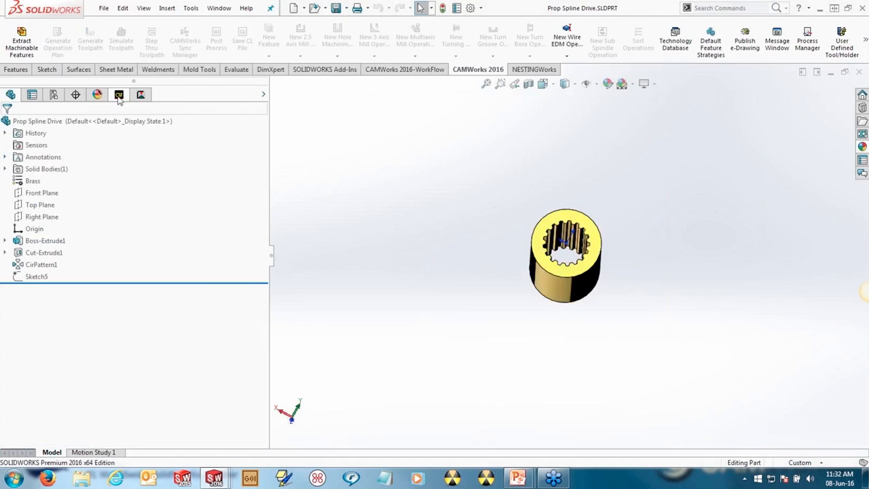
- Review the stock definition of the Prop Spline Drive in the CAMWorks feature tree and accept it
{"action": "left_click", "coordinate": [118, 95]}
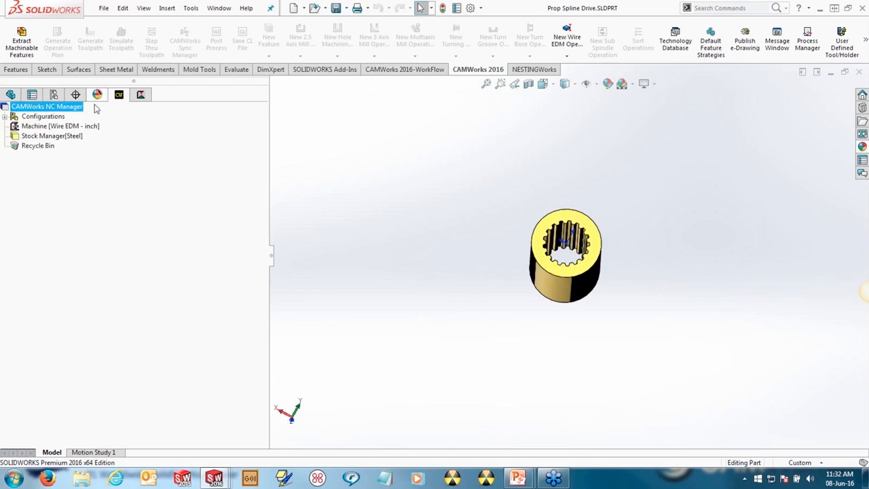
{"action": "double_click", "coordinate": [60, 136]}
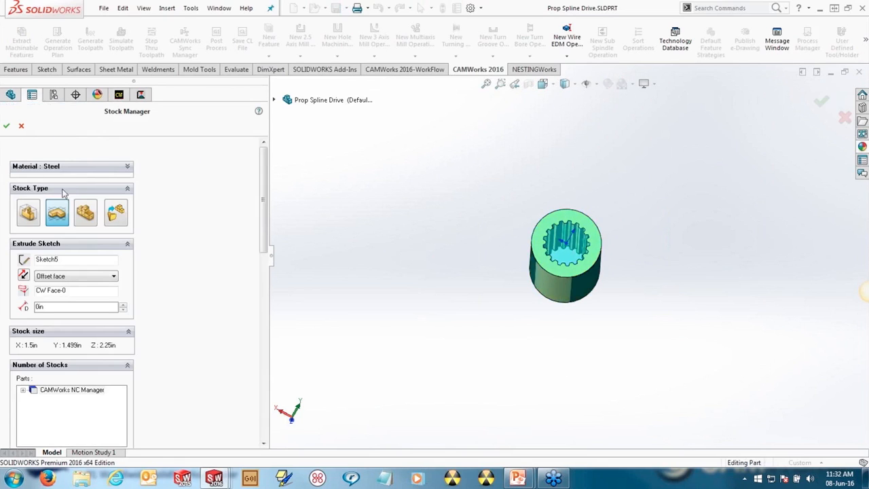
{"action": "left_click", "coordinate": [6, 126]}
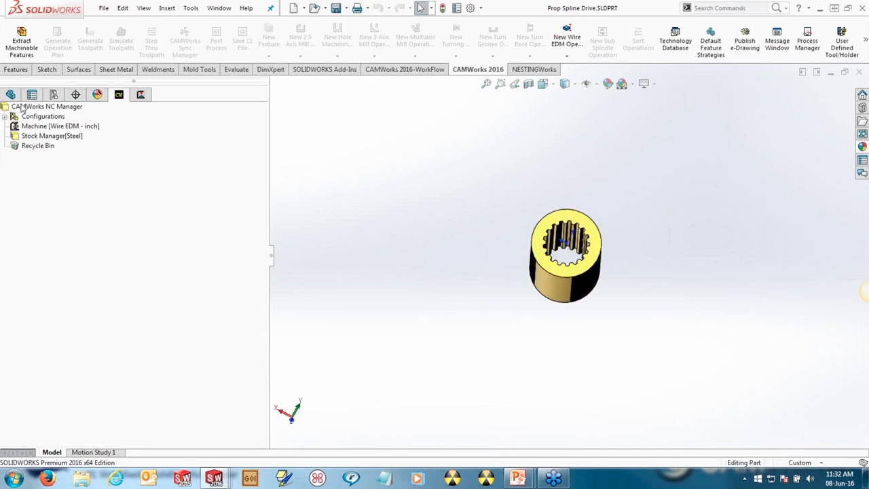
- Extract the machinable features of the spline drive and delete the Punch3 feature, keeping Irregular Die4
{"action": "left_click", "coordinate": [23, 53]}
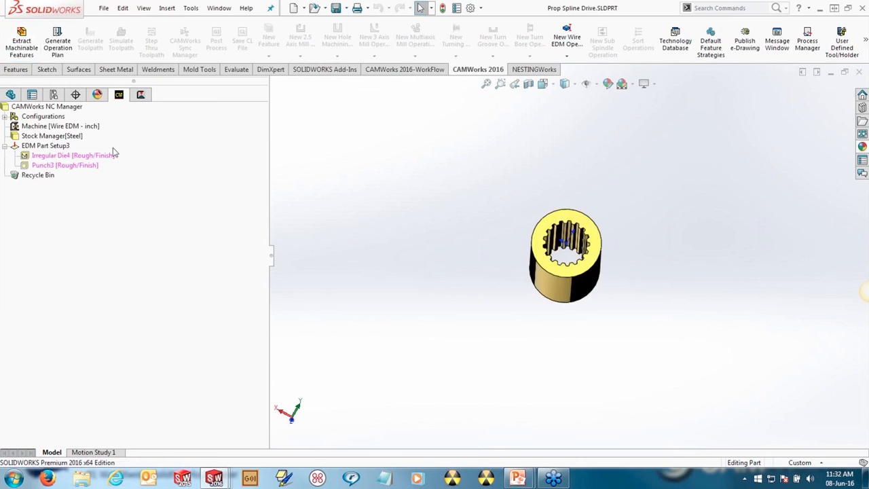
{"action": "left_click", "coordinate": [74, 155]}
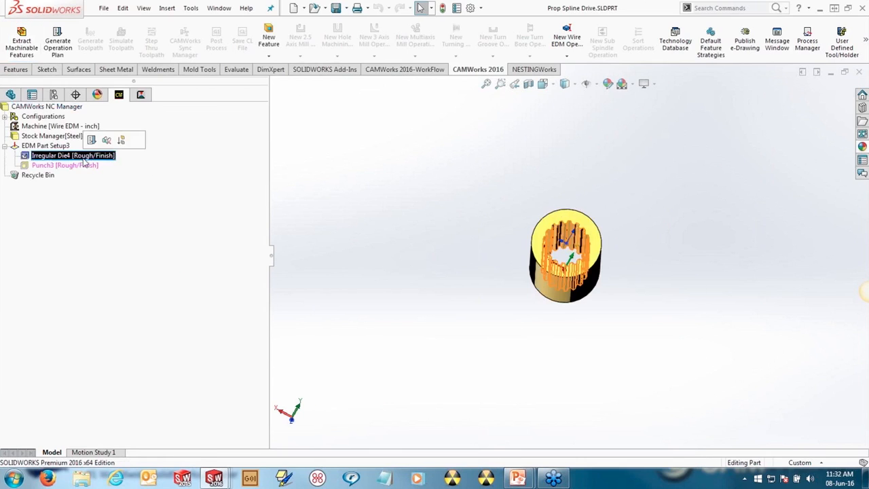
{"action": "left_click", "coordinate": [65, 166]}
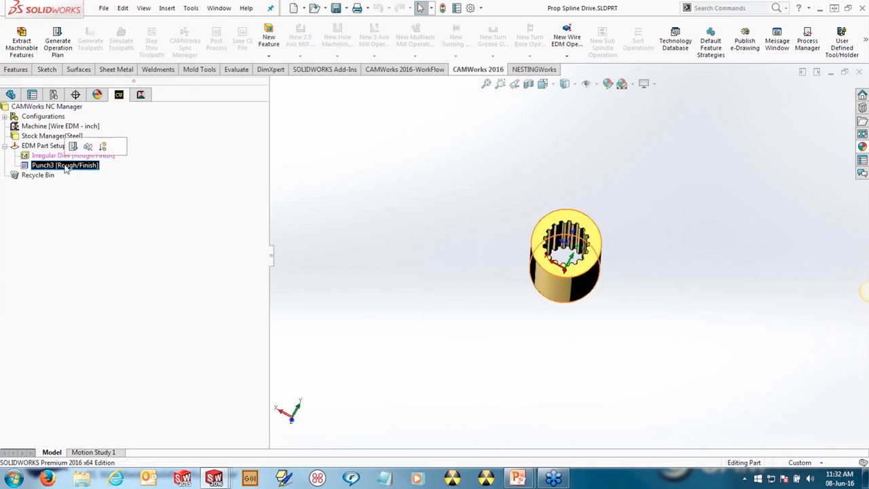
{"action": "key", "text": "Delete"}
{"action": "key", "text": "Return"}
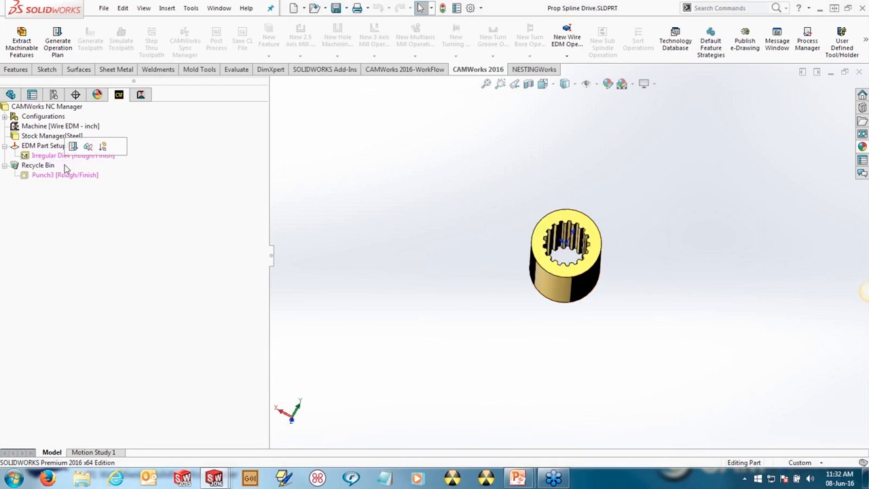
- Generate the operation plan for Irregular Die4 and the toolpath of its 2 Axis Contour operation
{"action": "left_click", "coordinate": [54, 48]}
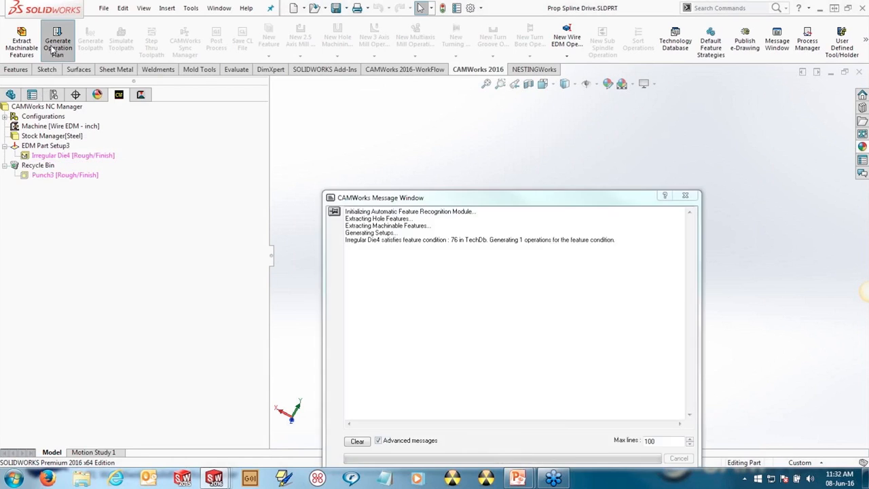
{"action": "left_click", "coordinate": [91, 44]}
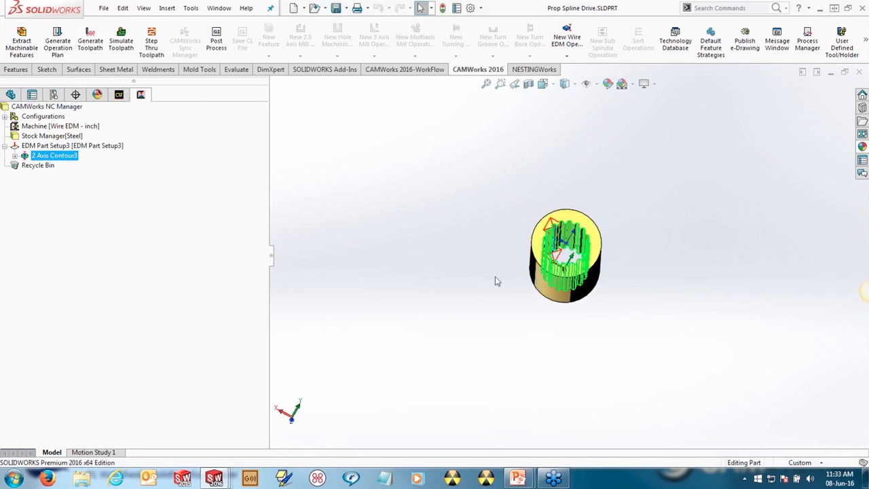
- Simulate the wire EDM toolpath of 2 Axis Contour3 around the spline profile and close the simulation
{"action": "left_click", "coordinate": [121, 42]}
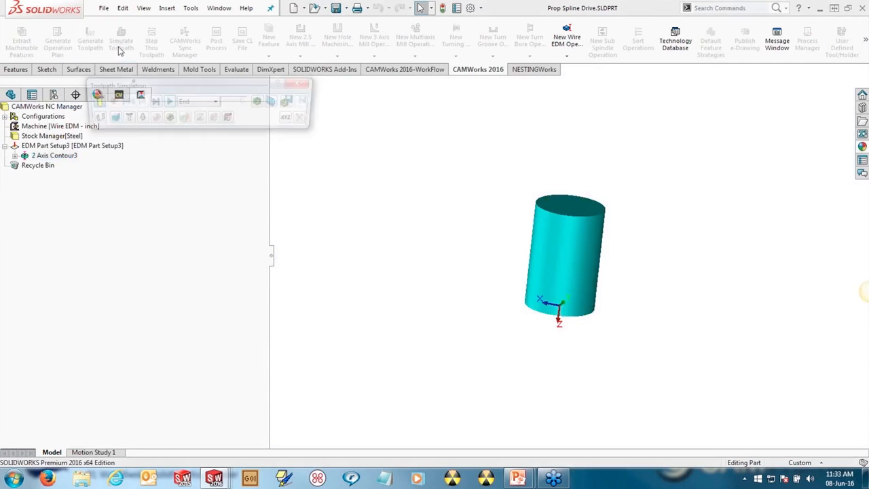
{"action": "left_click", "coordinate": [167, 101]}
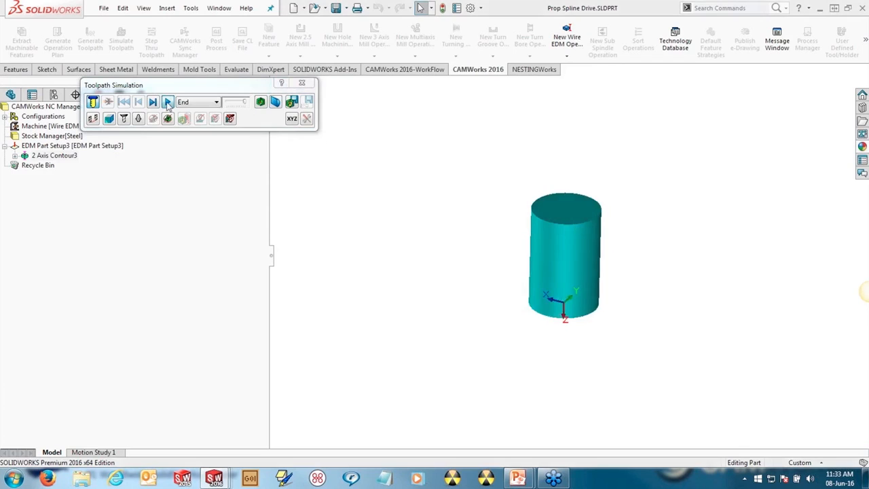
{"action": "scroll", "coordinate": [555, 234], "scroll_direction": "down", "scroll_amount": 10}
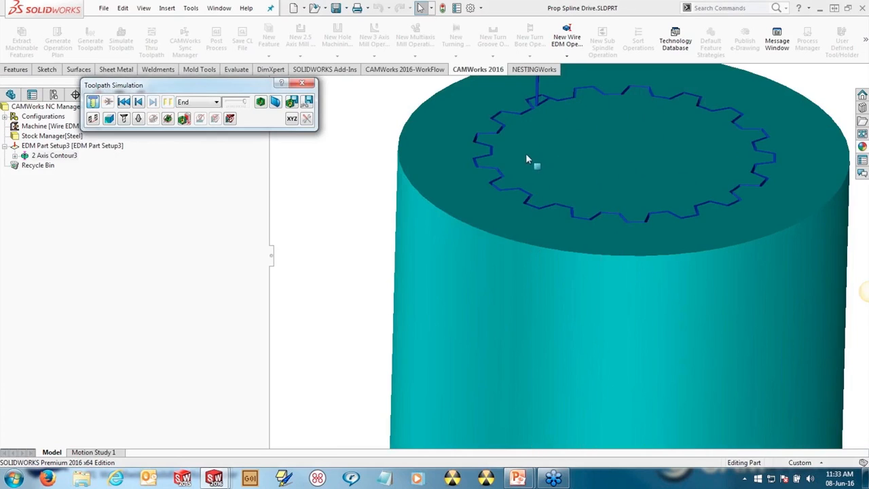
{"action": "left_click", "coordinate": [300, 84]}
{"action": "left_click", "coordinate": [302, 84]}
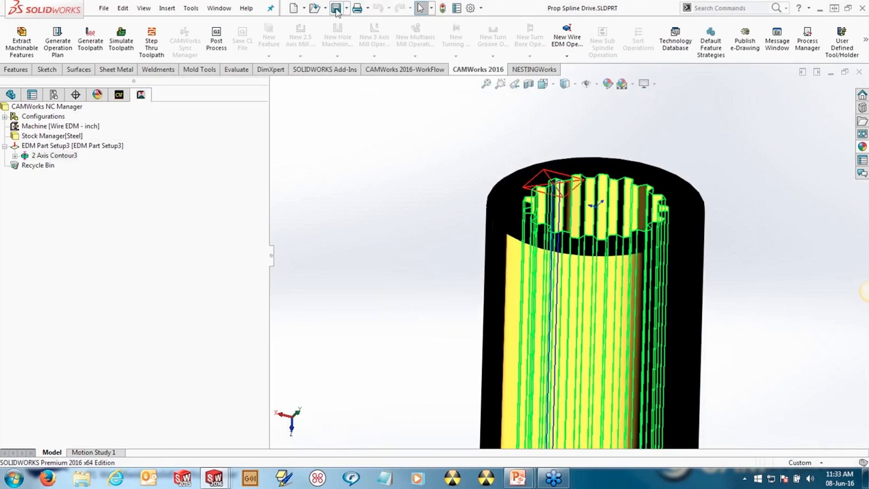
- Switch to the Propeller shaft part and review the list of active add-ins, accepting it as is
{"action": "left_click", "coordinate": [227, 10]}
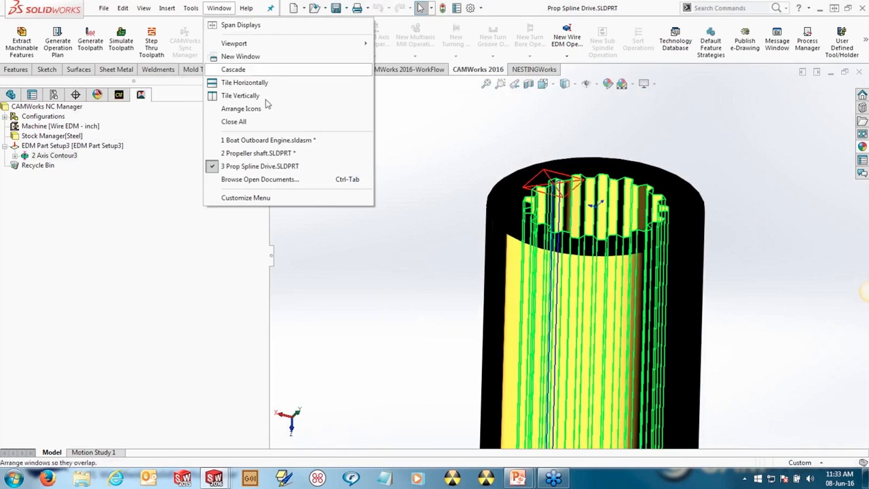
{"action": "left_click", "coordinate": [266, 153]}
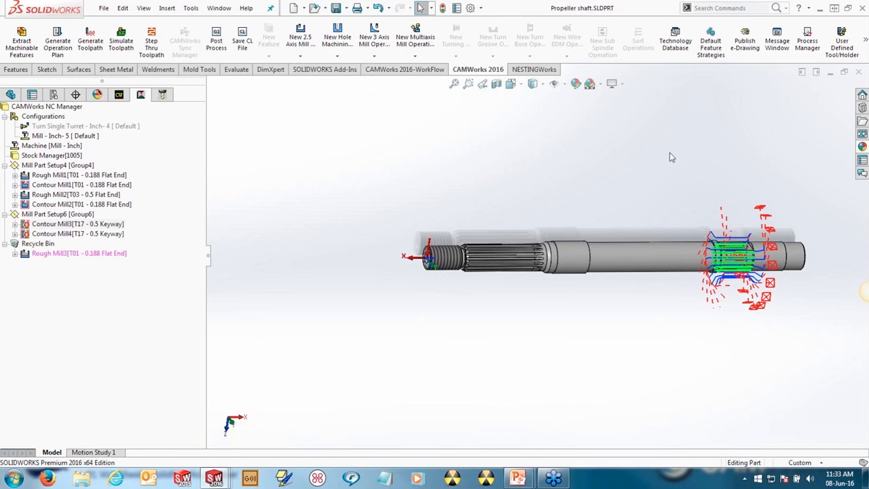
{"action": "left_click", "coordinate": [480, 8]}
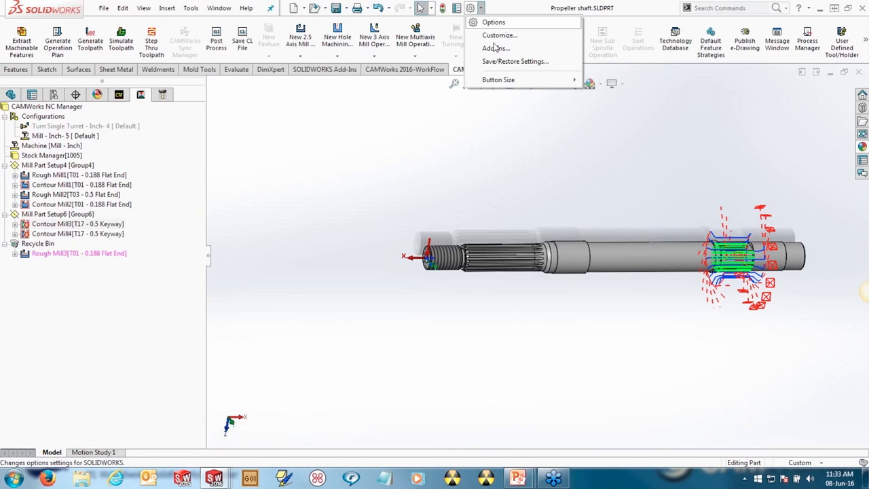
{"action": "left_click", "coordinate": [495, 49]}
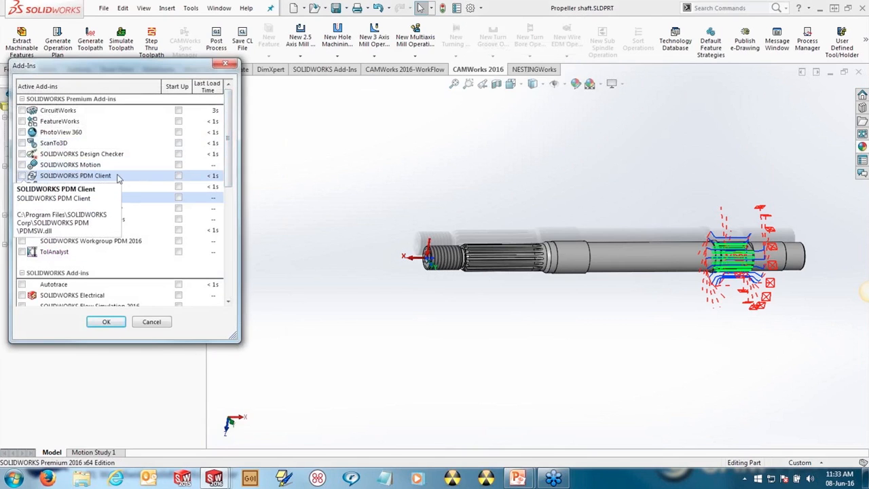
{"action": "left_click", "coordinate": [107, 323]}
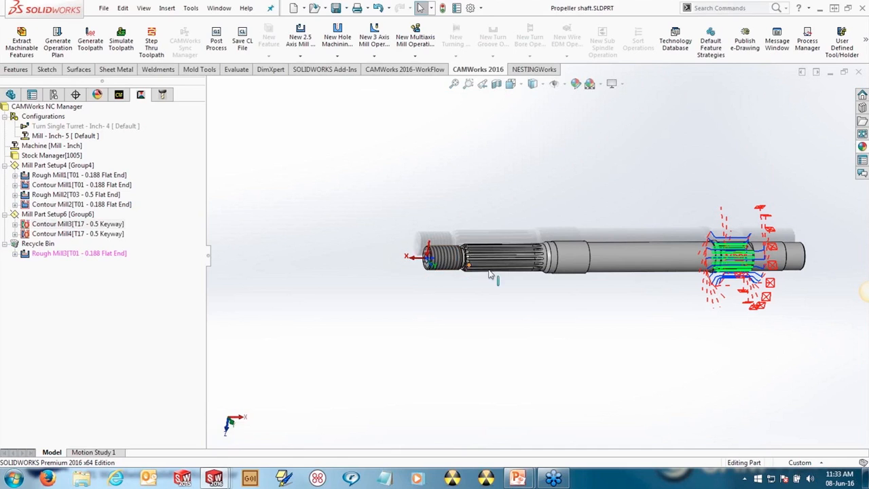
- Edit the sketch of the shaft's Revolve1 feature, set the splined section's diameter to 1.125 in and exit the sketch
{"action": "scroll", "coordinate": [537, 251], "scroll_direction": "down", "scroll_amount": 5}
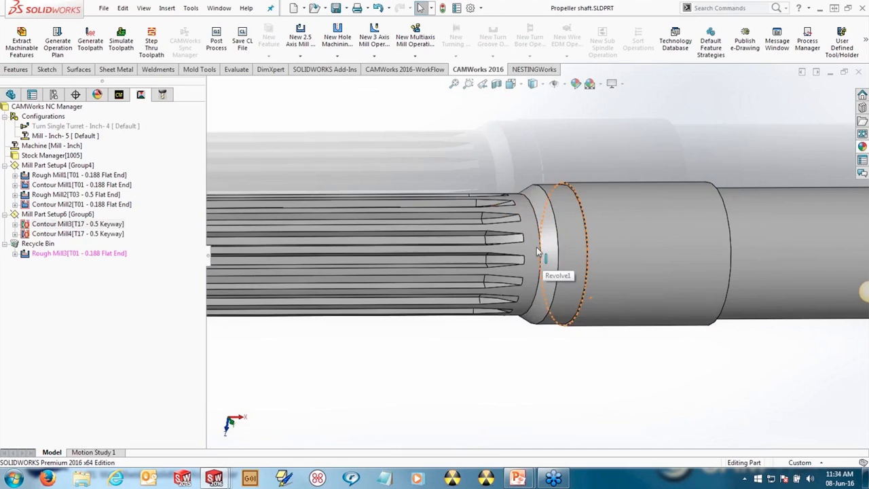
{"action": "right_click", "coordinate": [537, 251]}
{"action": "left_click", "coordinate": [560, 162]}
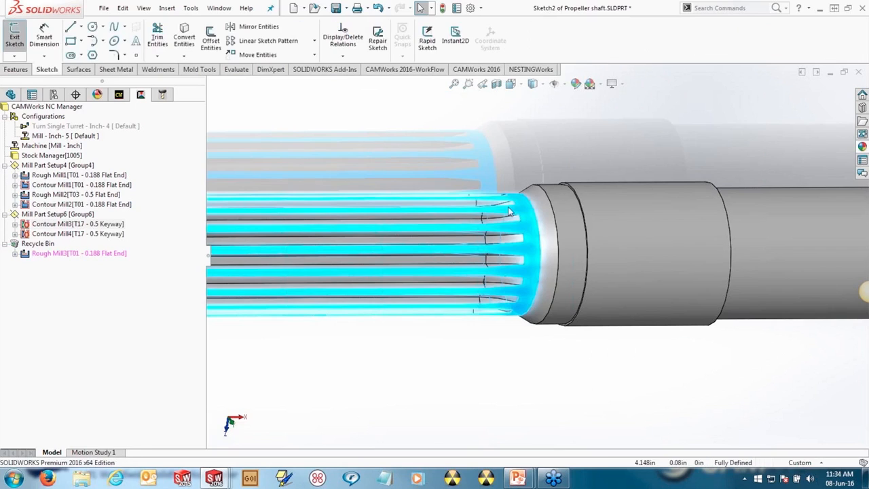
{"action": "scroll", "coordinate": [427, 226], "scroll_direction": "up", "scroll_amount": 1}
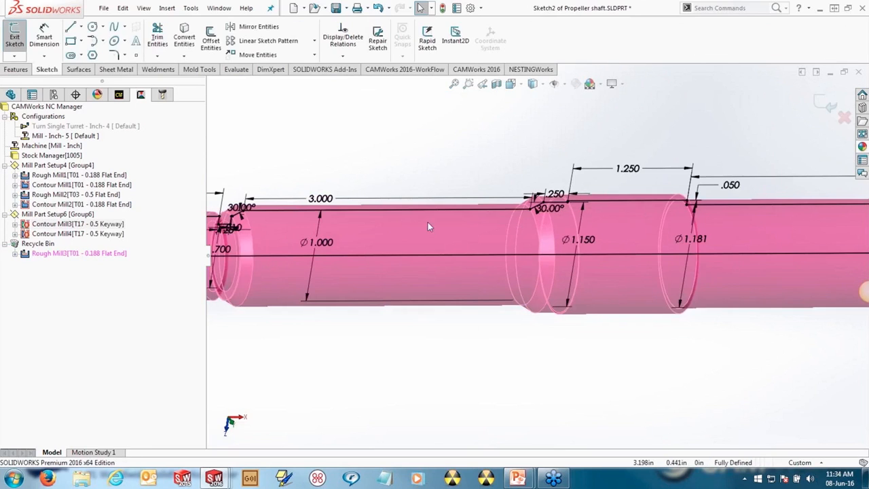
{"action": "scroll", "coordinate": [428, 224], "scroll_direction": "up", "scroll_amount": 3}
{"action": "scroll", "coordinate": [410, 235], "scroll_direction": "down", "scroll_amount": 1}
{"action": "middle_click_drag", "start_coordinate": [410, 235], "coordinate": [397, 229]}
{"action": "double_click", "coordinate": [398, 244]}
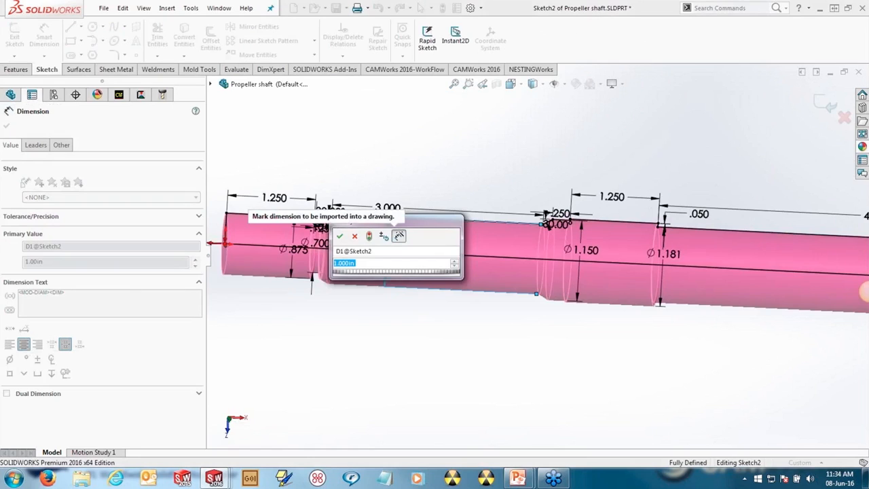
{"action": "left_click", "coordinate": [339, 235]}
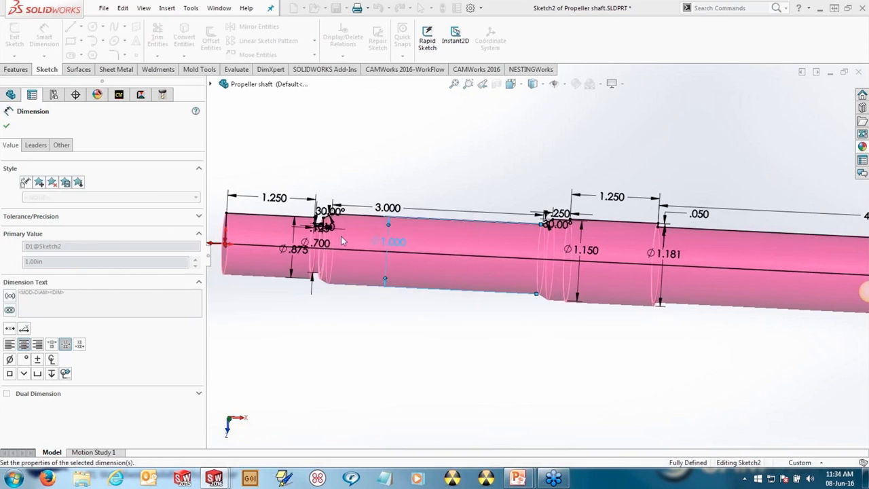
{"action": "left_click", "coordinate": [417, 175]}
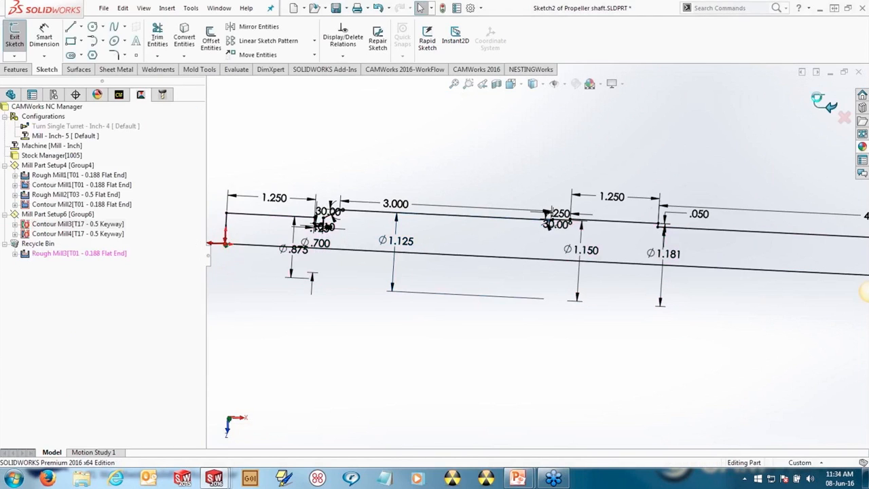
{"action": "left_click", "coordinate": [824, 103]}
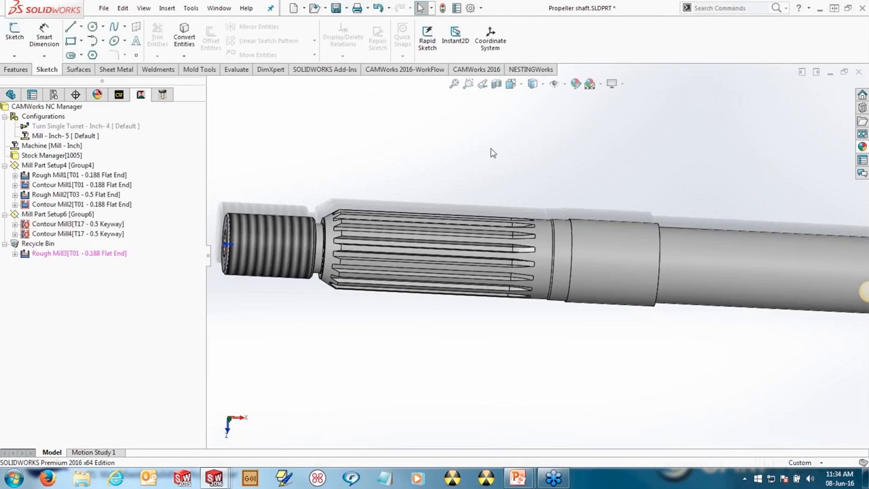
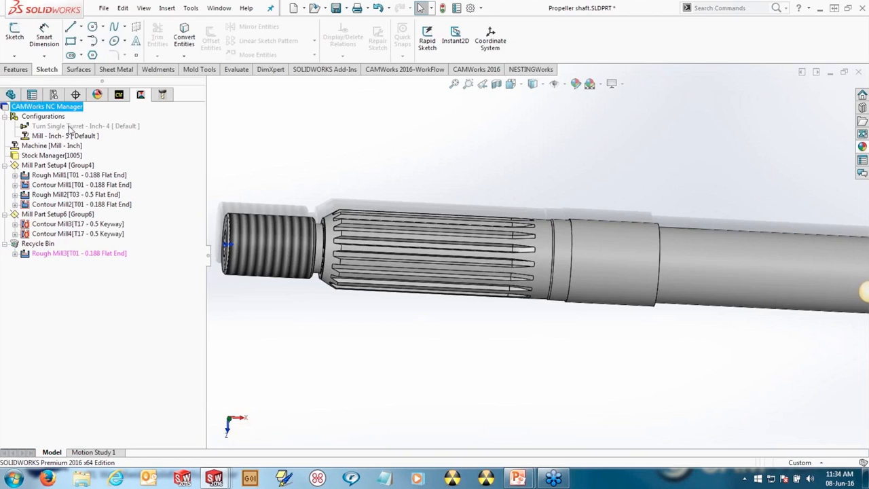
- Activate the Turn Single Turret - Inch-4 configuration with a full rebuild of the CAMWorks data and display its operations
{"action": "double_click", "coordinate": [69, 126]}
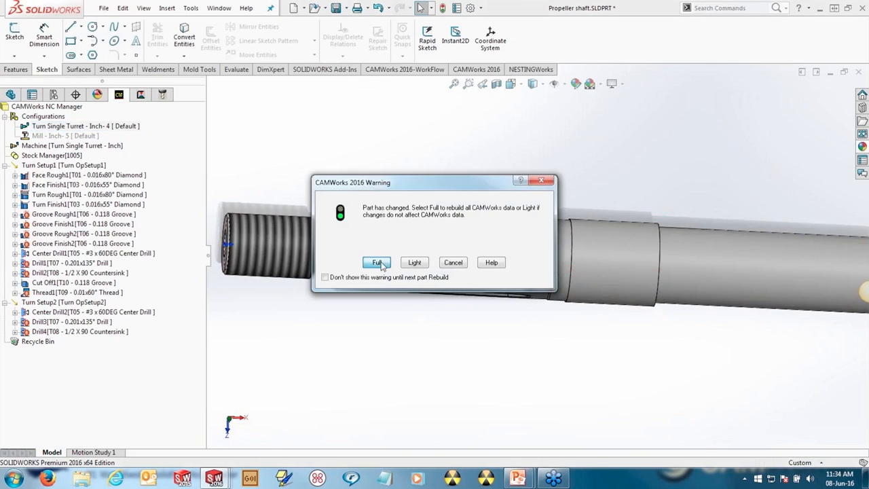
{"action": "left_click", "coordinate": [378, 263]}
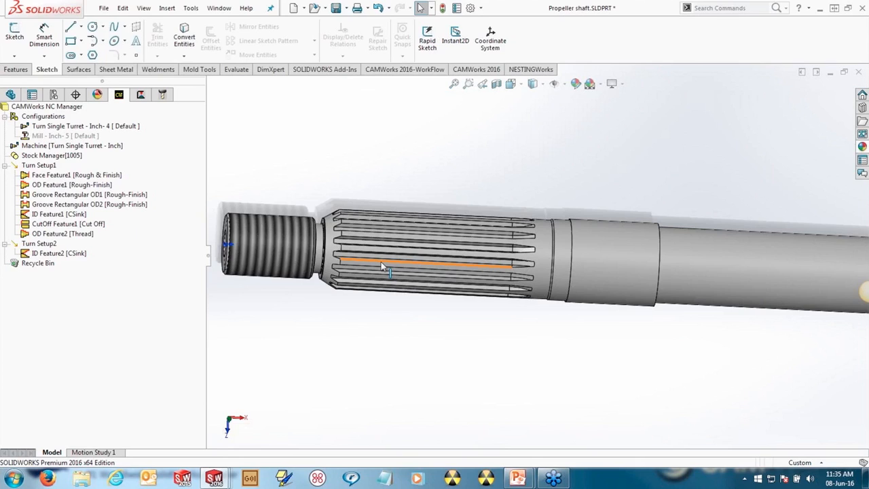
{"action": "left_click", "coordinate": [141, 94]}
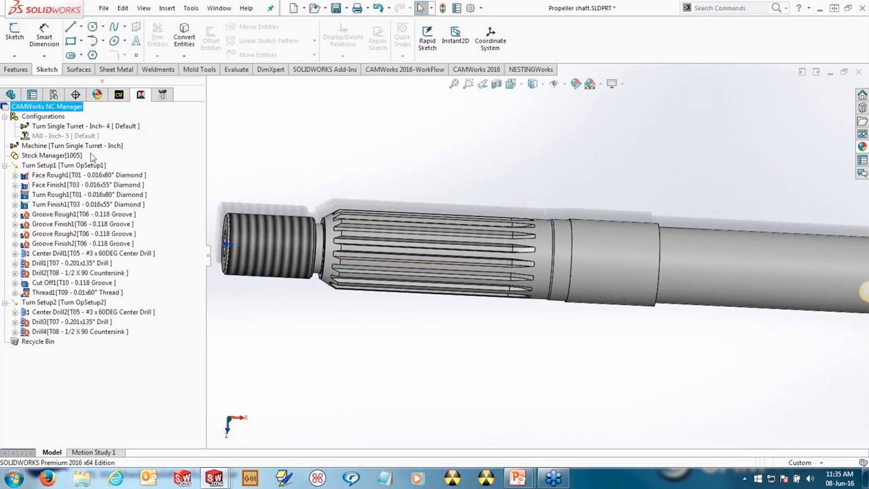
- Examine the Turn Rough1 toolpath along the shaft's splined section and the adjoining shoulder
{"action": "left_click", "coordinate": [92, 195]}
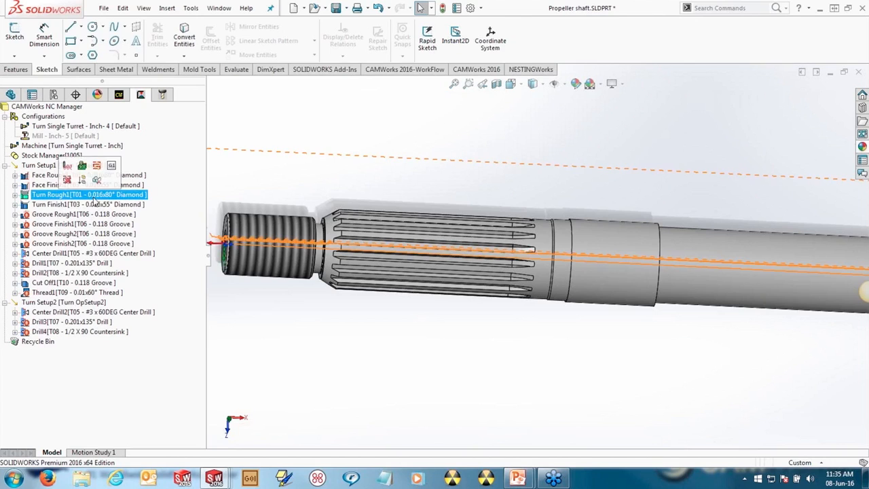
{"action": "left_click", "coordinate": [273, 203]}
{"action": "middle_click_drag", "start_coordinate": [485, 265], "coordinate": [489, 433]}
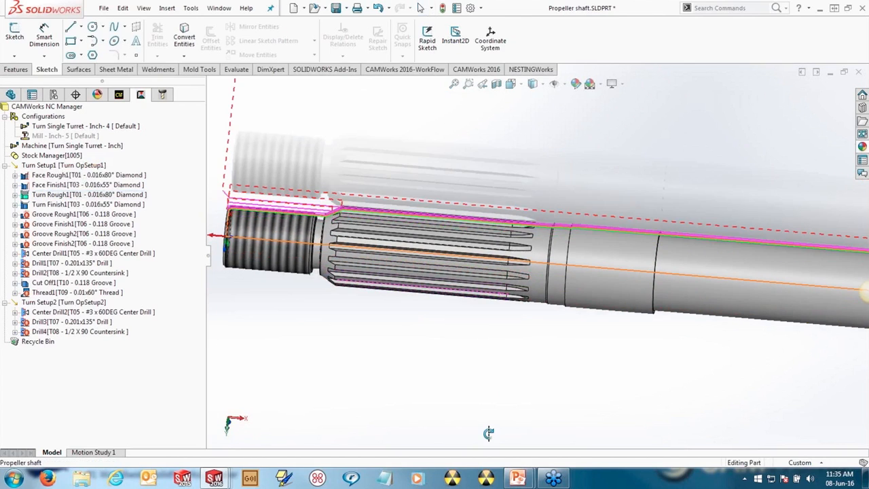
{"action": "scroll", "coordinate": [568, 262], "scroll_direction": "down", "scroll_amount": 10}
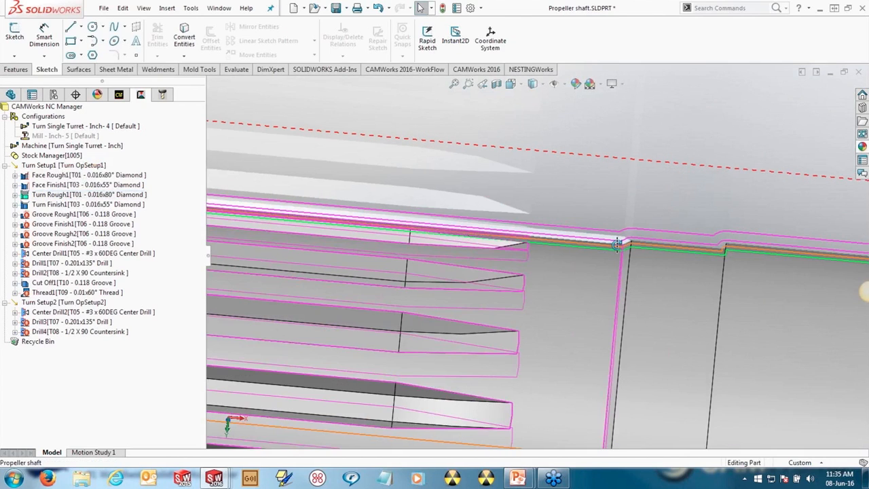
{"action": "middle_click_drag", "start_coordinate": [617, 243], "coordinate": [616, 264]}
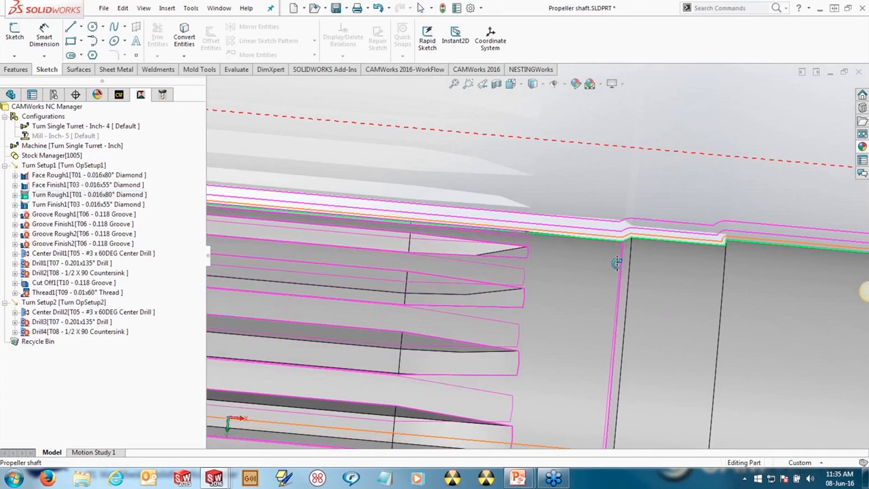
{"action": "scroll", "coordinate": [484, 227], "scroll_direction": "up", "scroll_amount": 4}
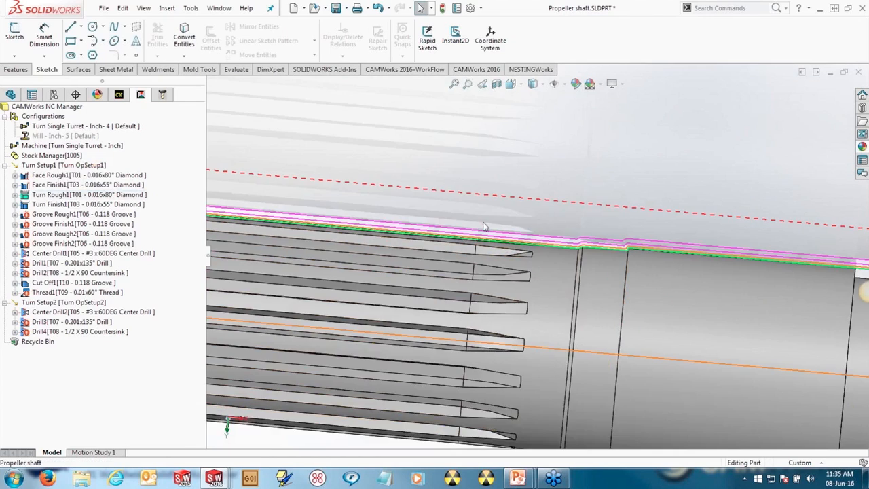
{"action": "scroll", "coordinate": [485, 227], "scroll_direction": "up", "scroll_amount": 3}
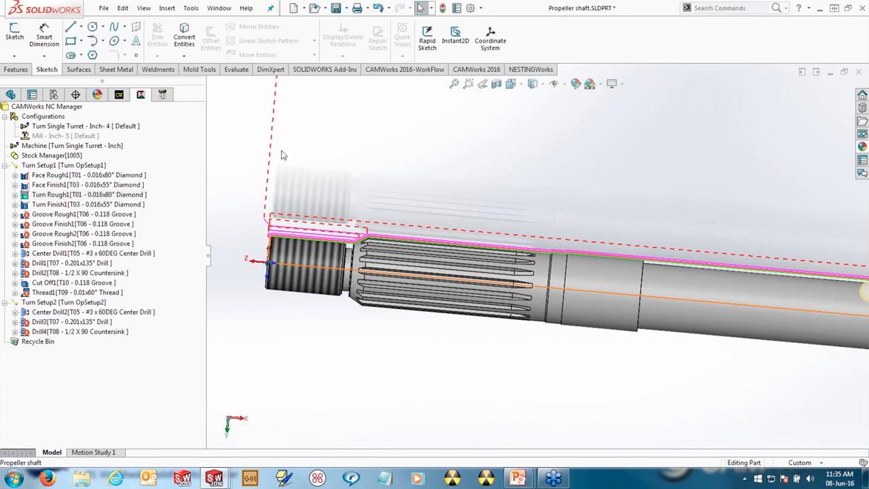
- Activate the Mill - Inch-5 configuration with a full rebuild of the CAMWorks data and display its operations
{"action": "left_click", "coordinate": [119, 94]}
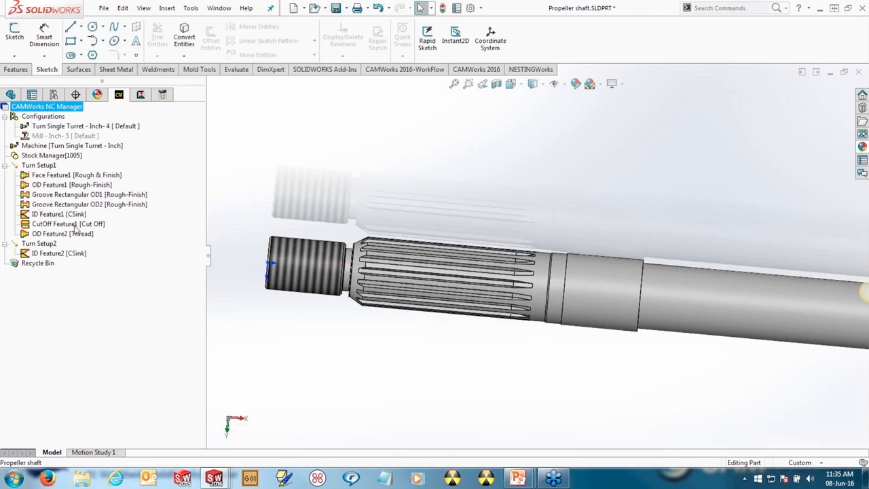
{"action": "double_click", "coordinate": [60, 135]}
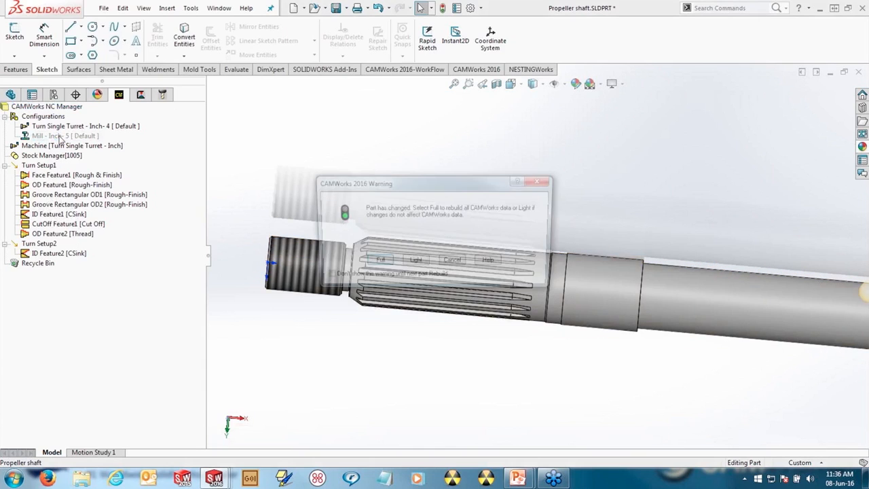
{"action": "left_click", "coordinate": [377, 263]}
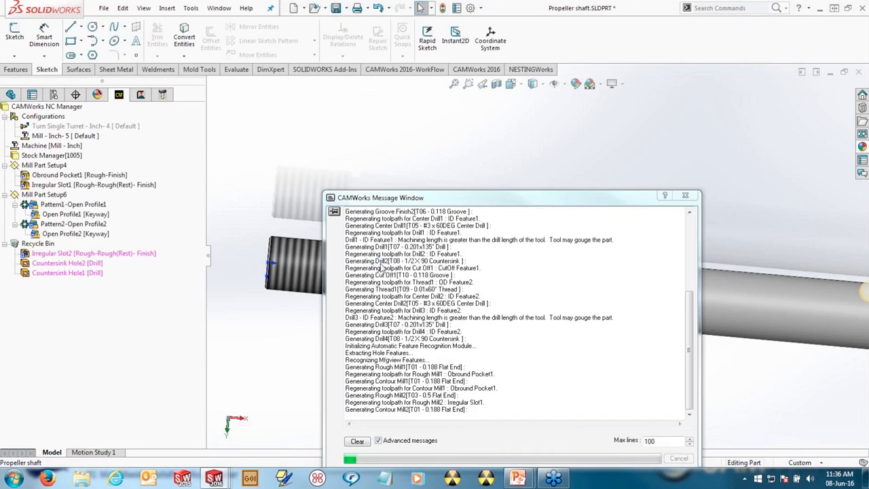
{"action": "left_click", "coordinate": [141, 95]}
- Examine the keyway toolpaths of Contour Mill3 and Contour Mill4 around the shaft's splines
{"action": "left_click", "coordinate": [91, 224]}
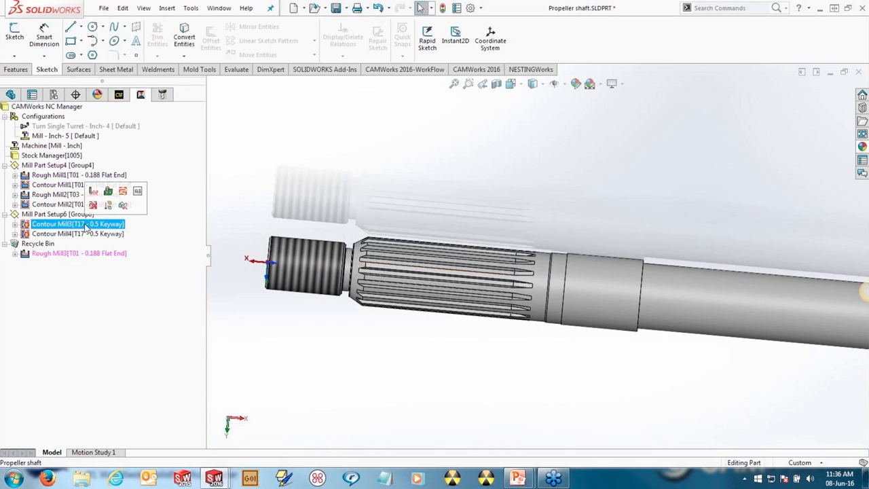
{"action": "left_click", "coordinate": [79, 235]}
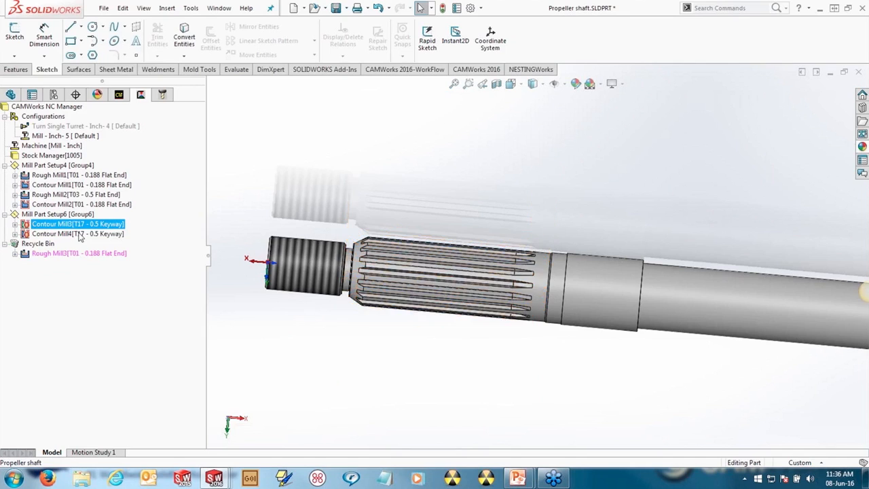
{"action": "middle_click_drag", "start_coordinate": [444, 260], "coordinate": [476, 297]}
{"action": "scroll", "coordinate": [412, 259], "scroll_direction": "down", "scroll_amount": 5}
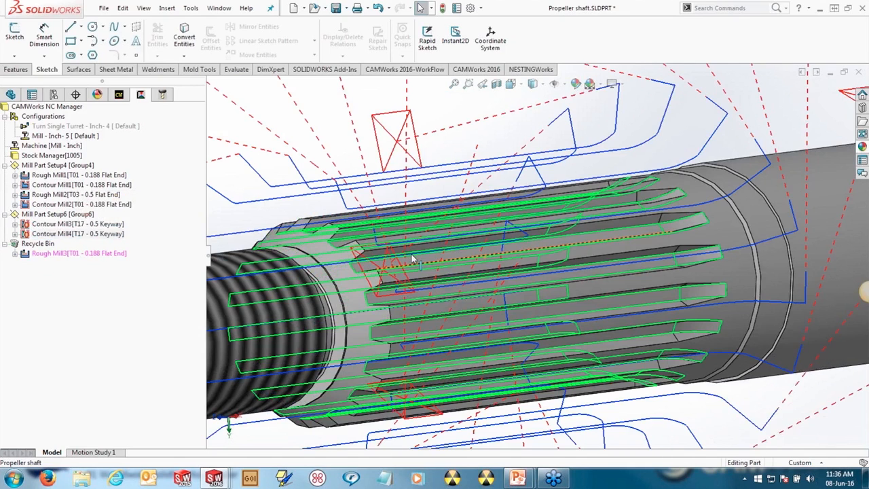
{"action": "middle_click_drag", "start_coordinate": [412, 259], "coordinate": [438, 239]}
- Simulate the propeller shaft's milling toolpaths, watch the keyway cutter at the splined section and close the simulation
{"action": "left_click", "coordinate": [476, 70]}
{"action": "left_click", "coordinate": [125, 45]}
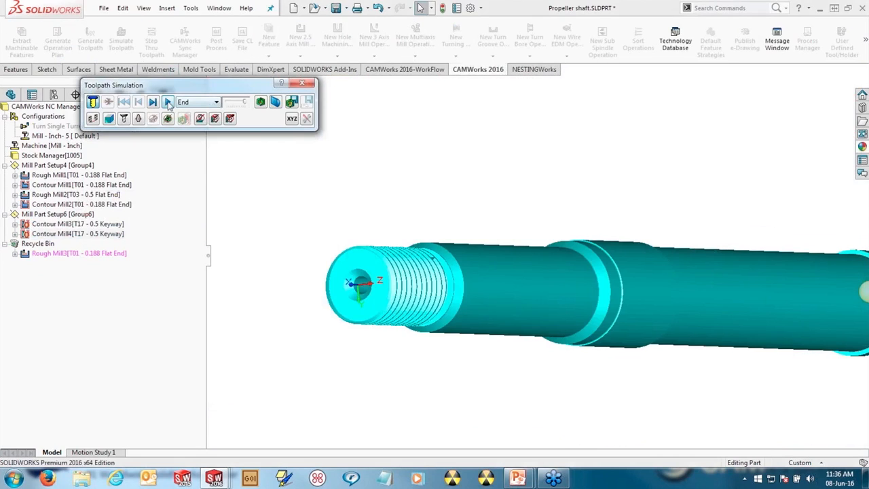
{"action": "left_click", "coordinate": [167, 101]}
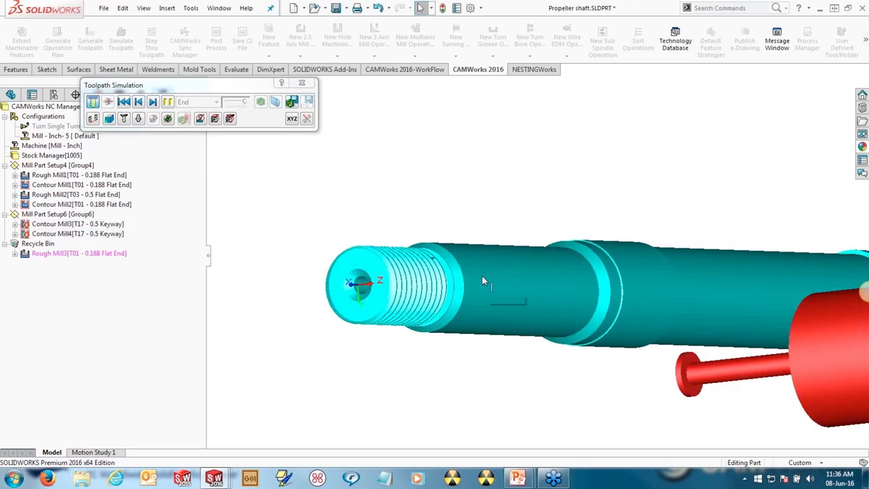
{"action": "middle_click_drag", "start_coordinate": [535, 288], "coordinate": [558, 222]}
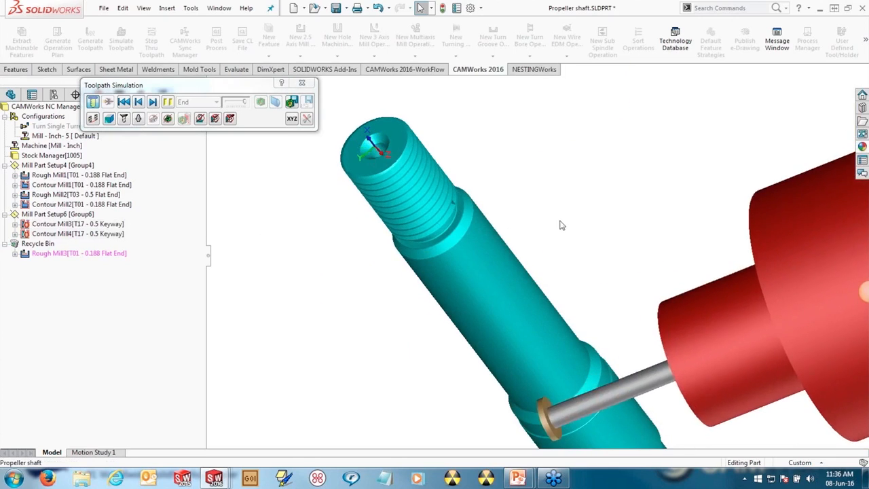
{"action": "left_click", "coordinate": [301, 83]}
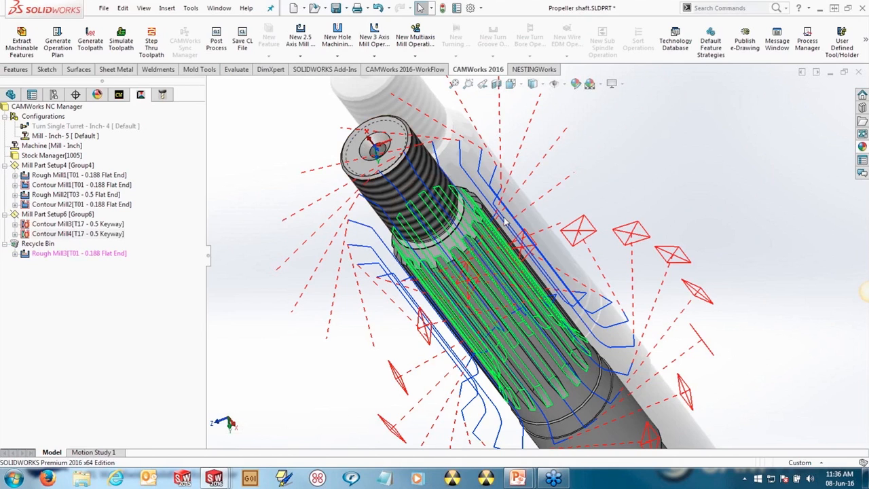
- Switch to the Prop Spline Drive part and bring up the editing options of Cut-Extrude1 in its feature tree
{"action": "middle_click_drag", "start_coordinate": [531, 230], "coordinate": [441, 319]}
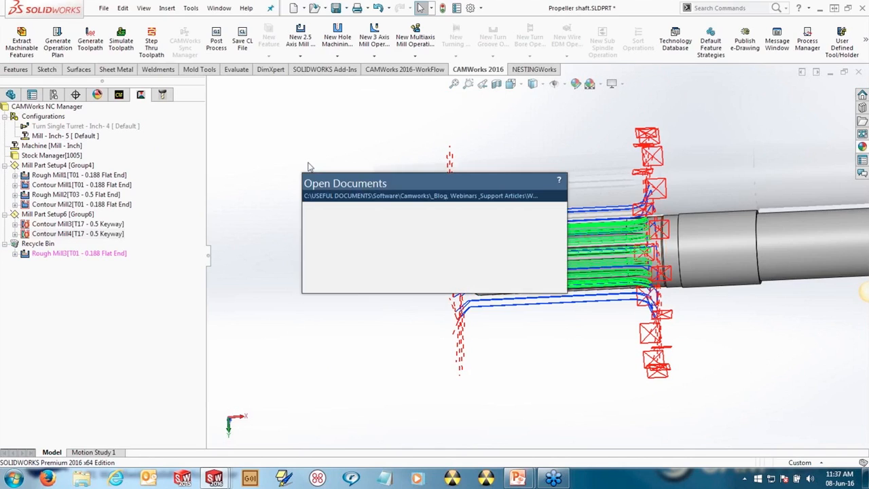
{"action": "left_click", "coordinate": [432, 251]}
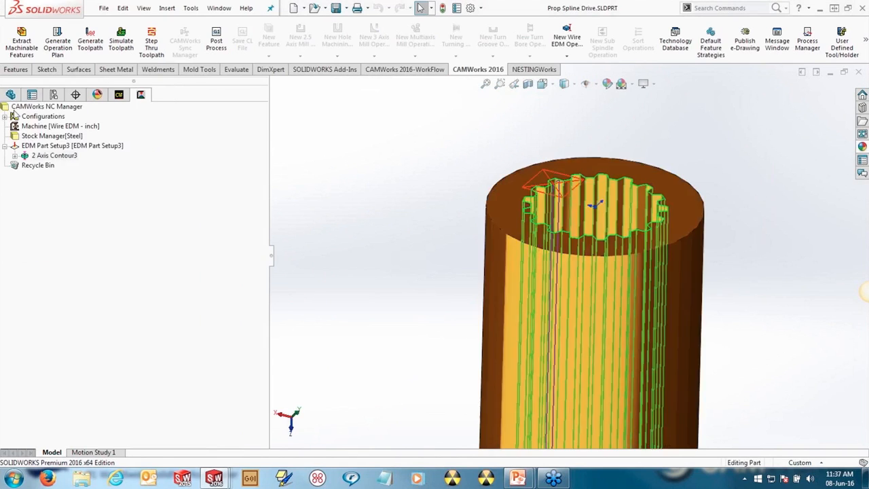
{"action": "right_click", "coordinate": [41, 252]}
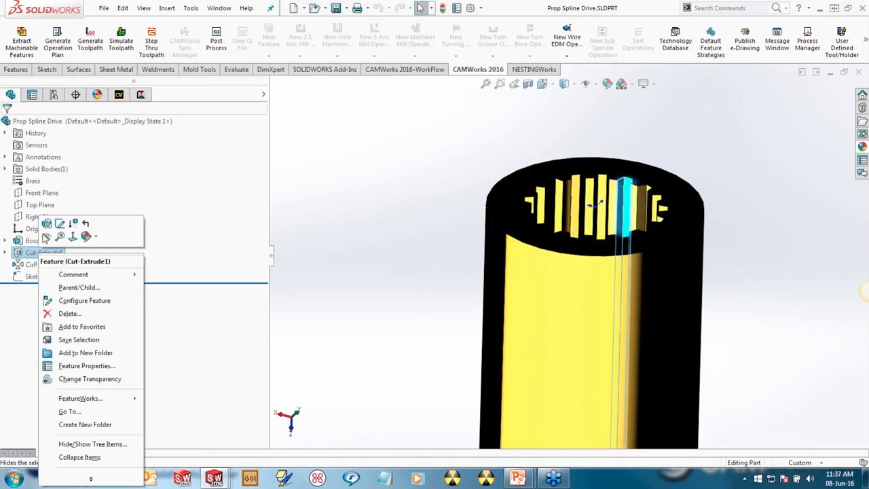
- Set the inner diameter dimension of the Boss-Extrude1 sketch to 1.125 in
{"action": "left_click", "coordinate": [29, 242]}
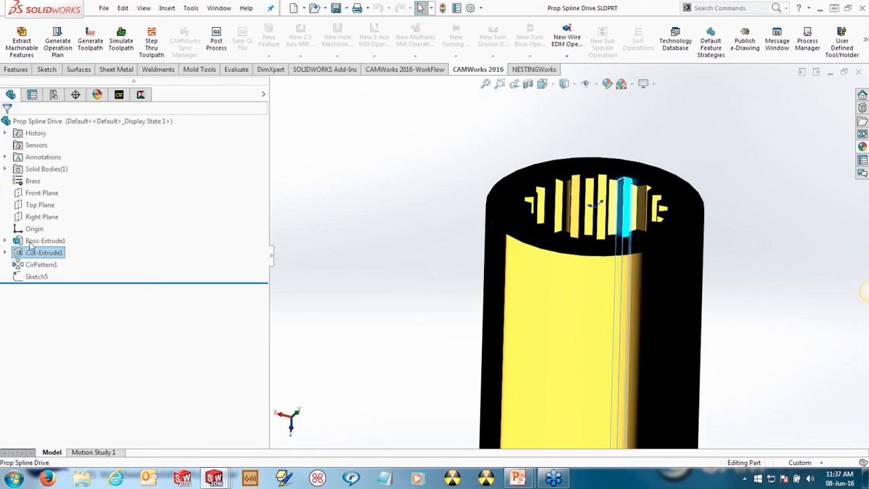
{"action": "left_click", "coordinate": [29, 243]}
{"action": "double_click", "coordinate": [423, 120]}
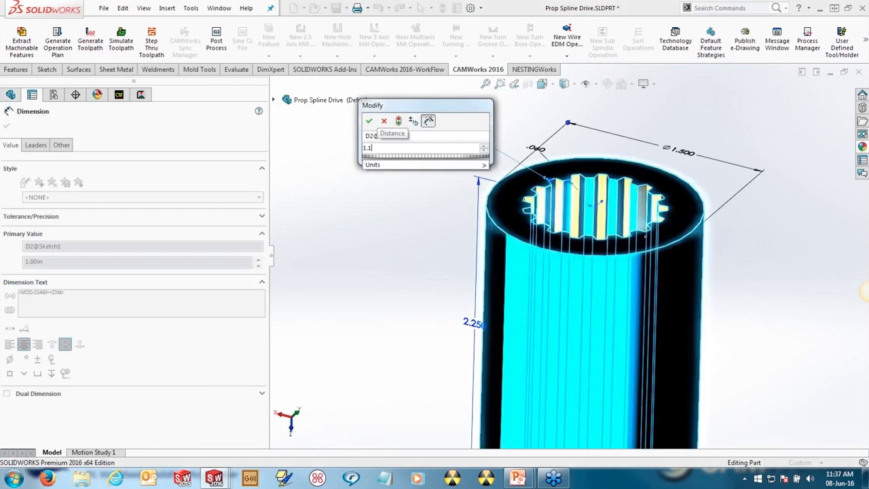
{"action": "type", "text": "1.125"}
{"action": "left_click", "coordinate": [369, 120]}
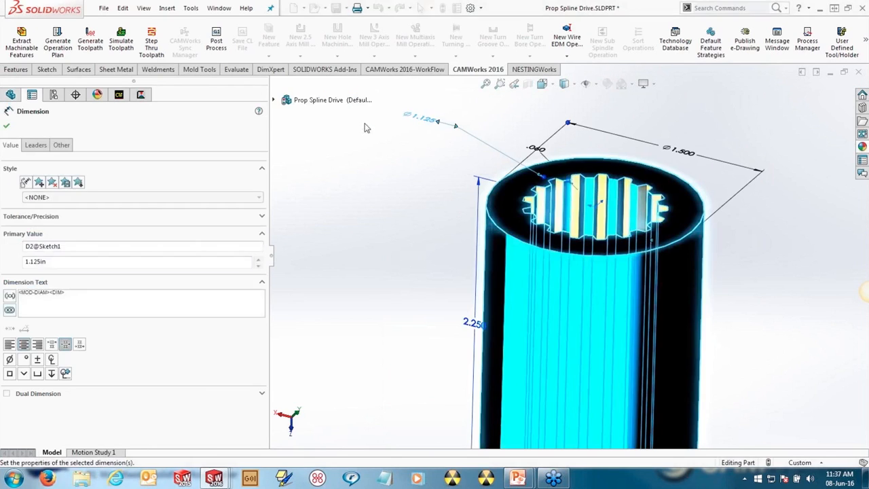
{"action": "left_click", "coordinate": [353, 147]}
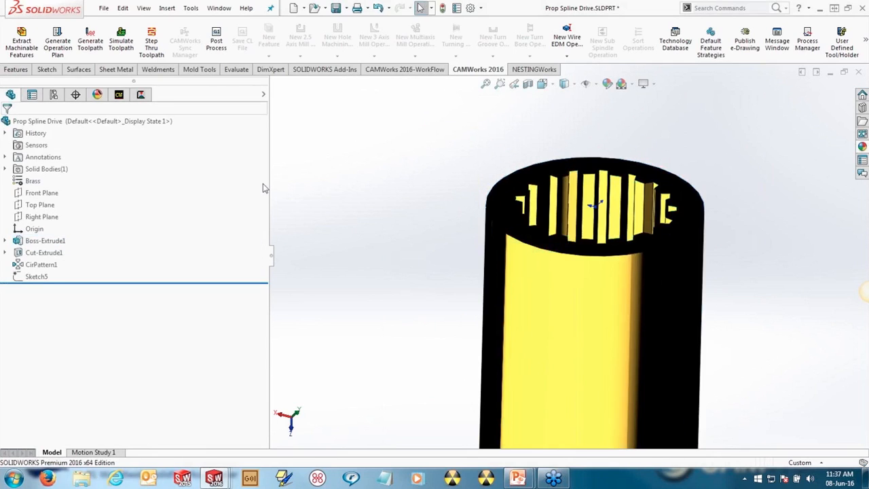
- Fully rebuild the CAMWorks data and replace Irregular Die4 with Irregular Die5 in its associated operations
{"action": "left_click", "coordinate": [141, 94]}
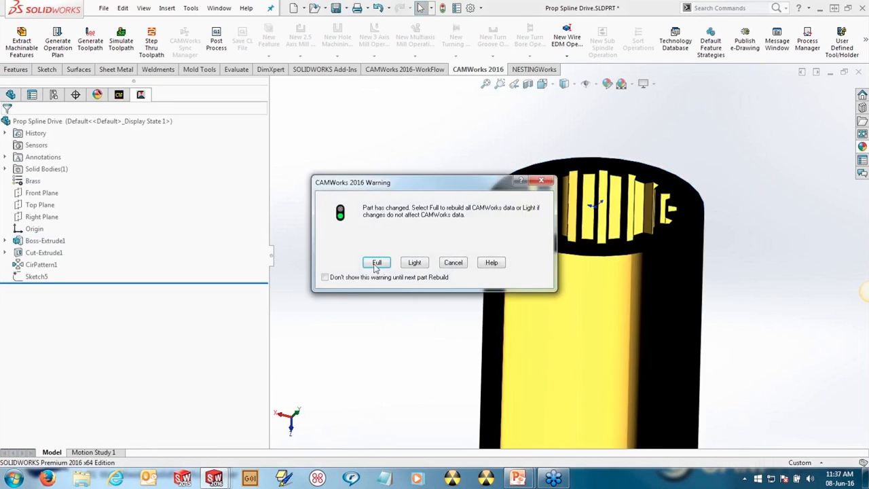
{"action": "left_click", "coordinate": [375, 263]}
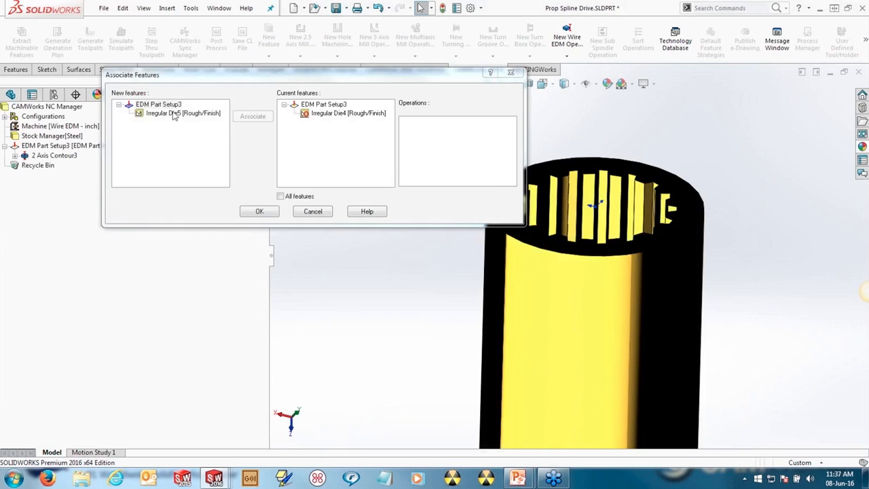
{"action": "left_click", "coordinate": [175, 114]}
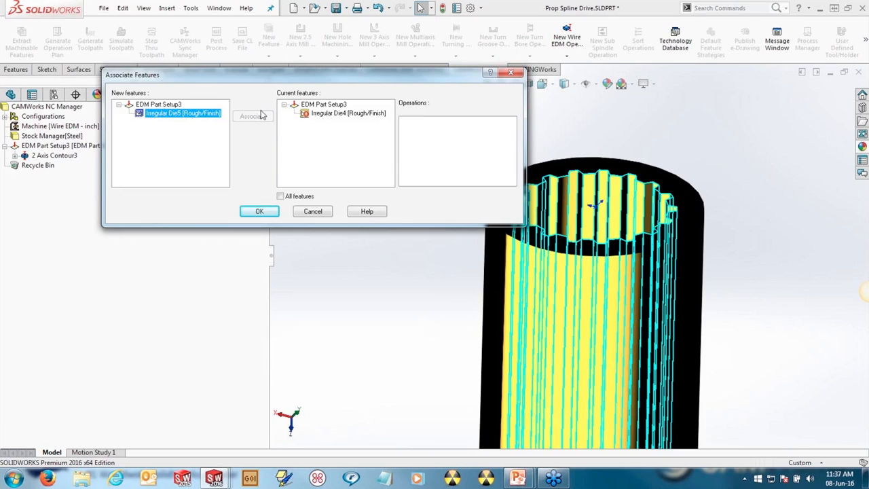
{"action": "left_click", "coordinate": [323, 117]}
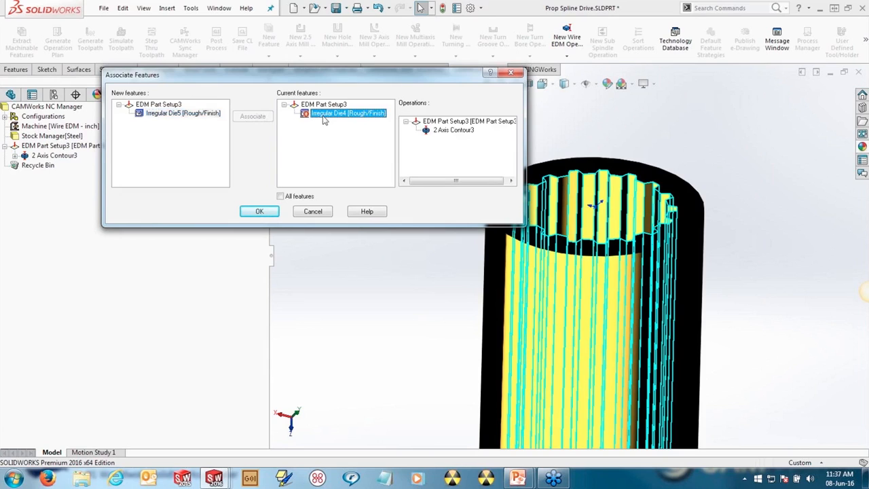
{"action": "left_click", "coordinate": [252, 117]}
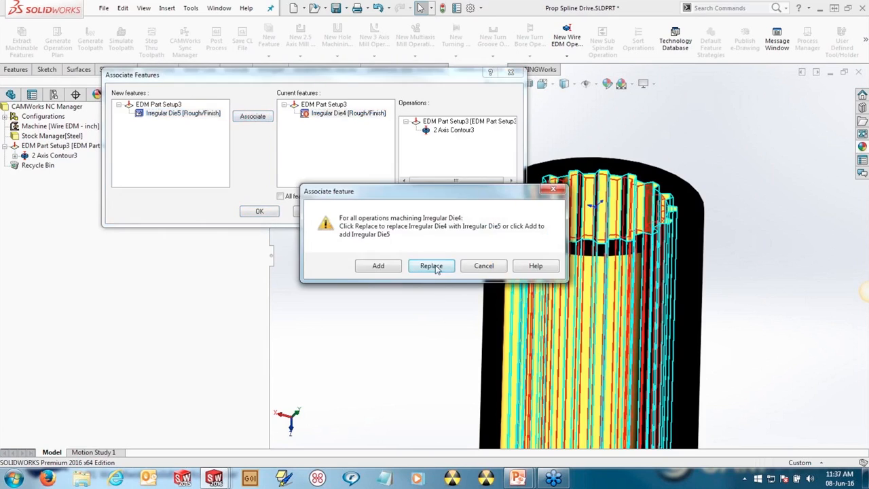
{"action": "left_click", "coordinate": [427, 265]}
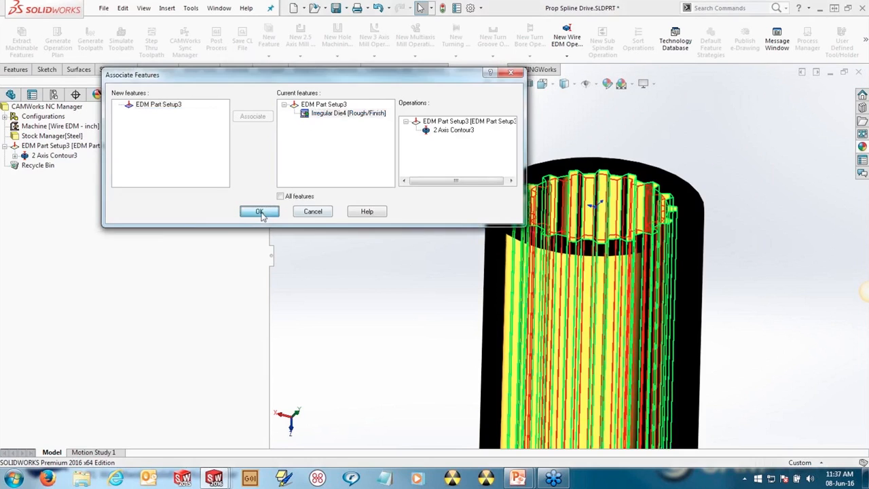
{"action": "left_click", "coordinate": [260, 212]}
- Regenerate the toolpath of the 2 Axis Contour3 operation and check it in the toolpath simulation
{"action": "right_click", "coordinate": [55, 156]}
{"action": "left_click", "coordinate": [100, 183]}
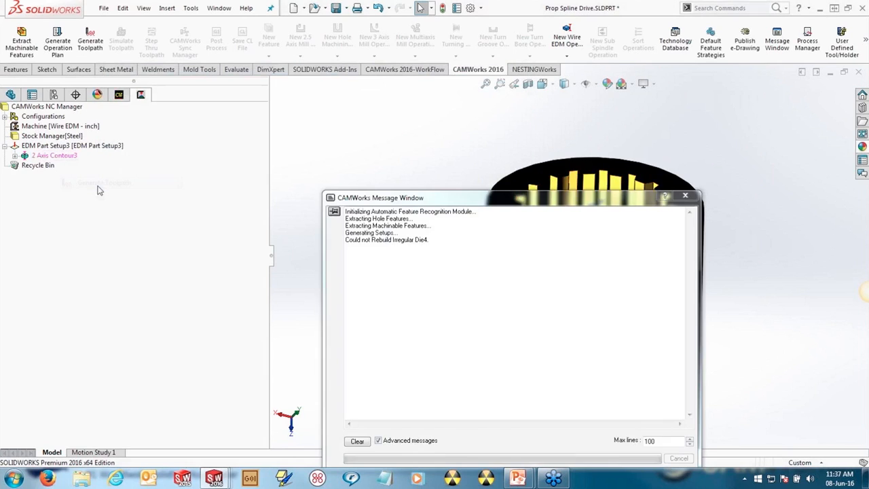
{"action": "left_click", "coordinate": [126, 46]}
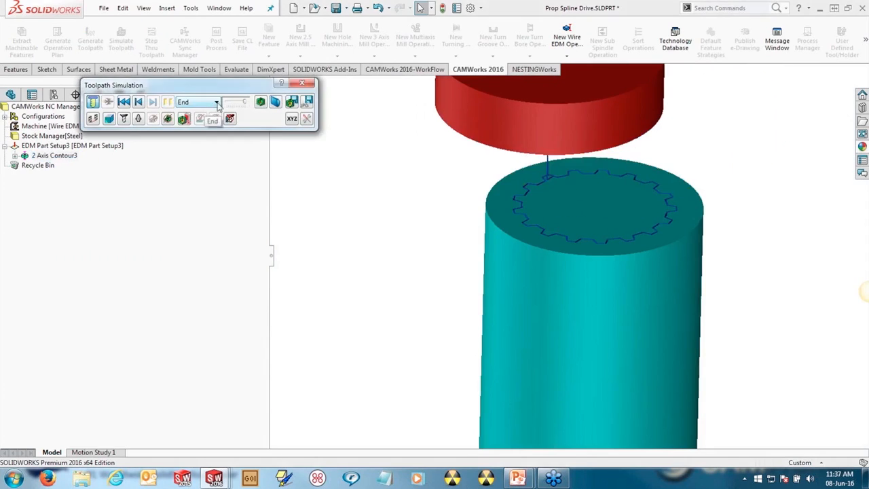
{"action": "left_click", "coordinate": [306, 85]}
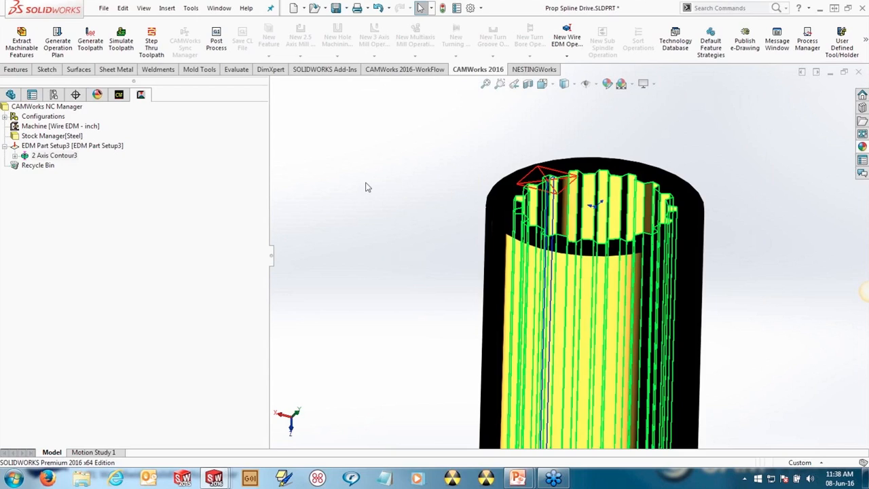
- Save the Prop Spline Drive part and switch to the Engine Cover Mold part
{"action": "left_click", "coordinate": [335, 7]}
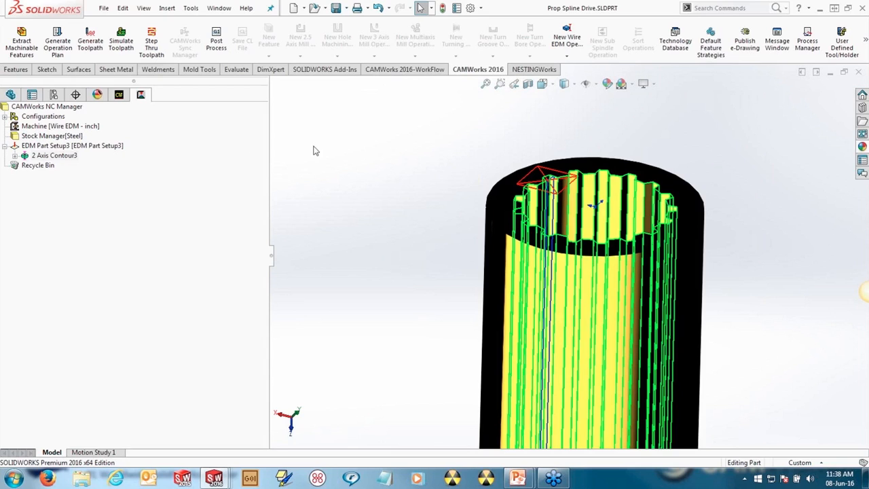
{"action": "key", "text": "ctrl+Tab"}
{"action": "key", "text": "ctrl+Tab"}
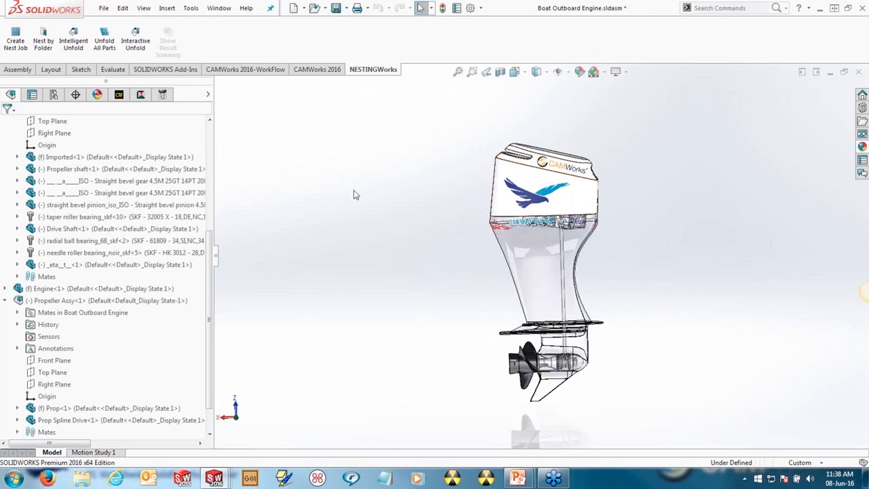
{"action": "key", "text": "r"}
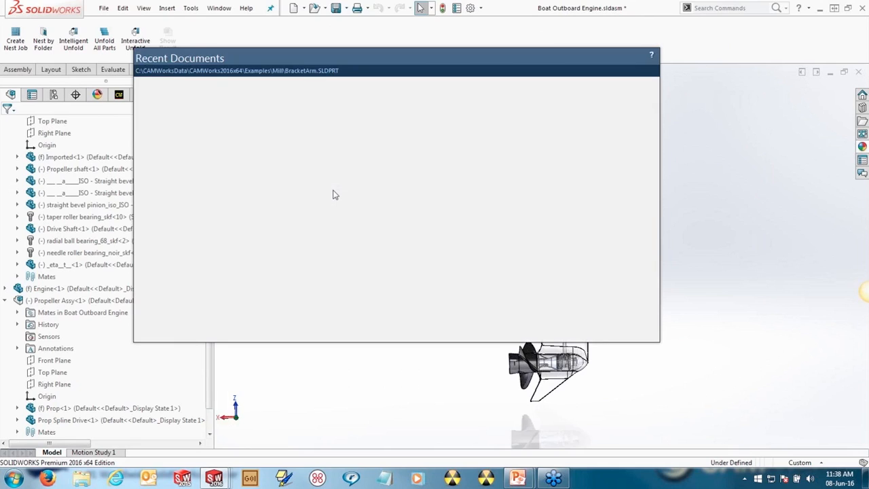
{"action": "left_click", "coordinate": [334, 197]}
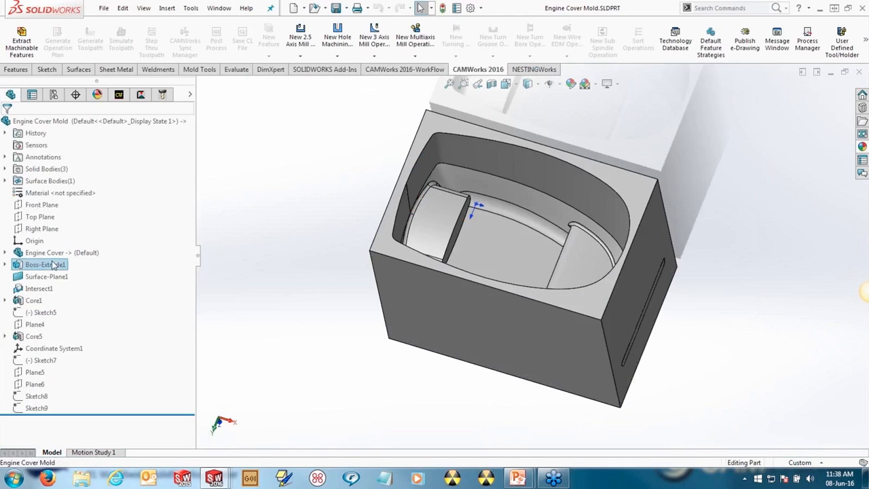
- Roll the Engine Cover Mold history back to just before Boss-Extrude1, leaving only the inserted engine cover
{"action": "right_click", "coordinate": [54, 266]}
{"action": "left_click", "coordinate": [273, 188]}
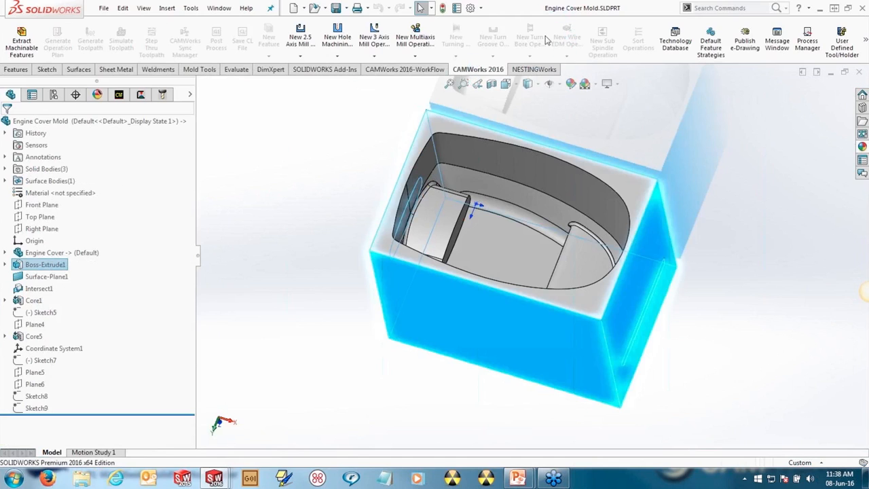
{"action": "middle_click_drag", "start_coordinate": [523, 178], "coordinate": [528, 112]}
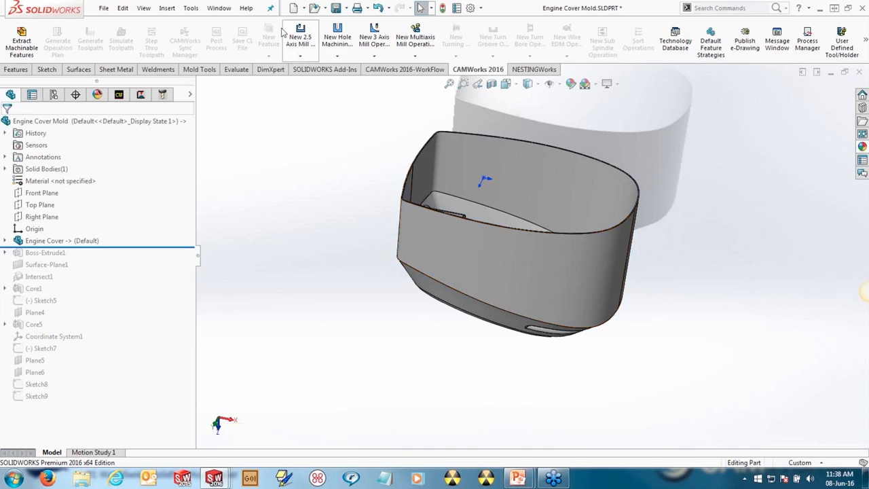
{"action": "left_click", "coordinate": [166, 8]}
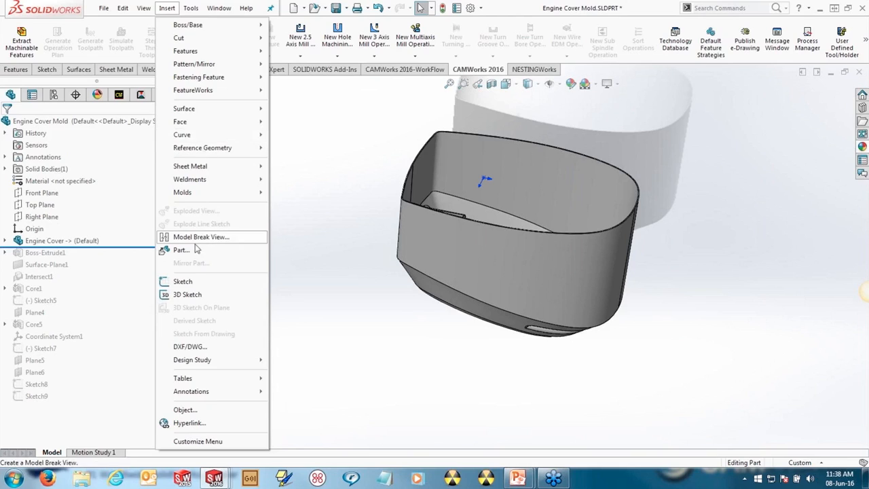
{"action": "left_click", "coordinate": [327, 219]}
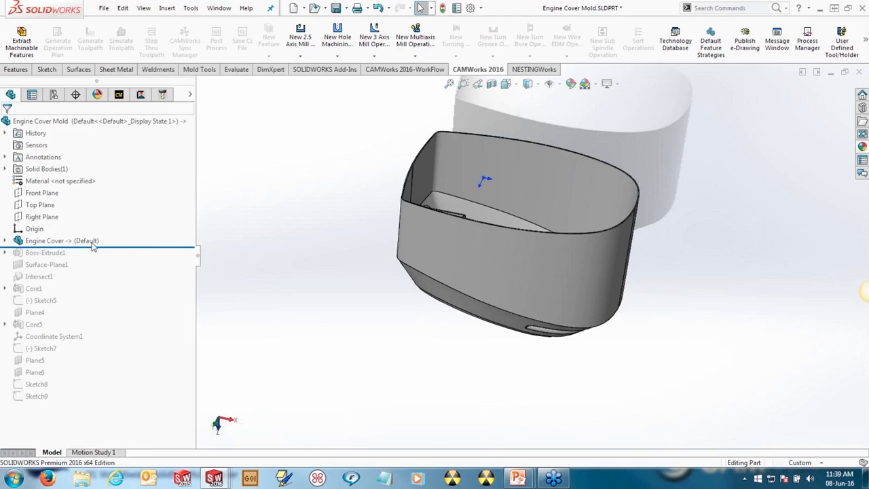
- Roll the history forward to include Boss-Extrude1 and hide the block body around the engine cover
{"action": "left_click_drag", "start_coordinate": [93, 246], "coordinate": [102, 261]}
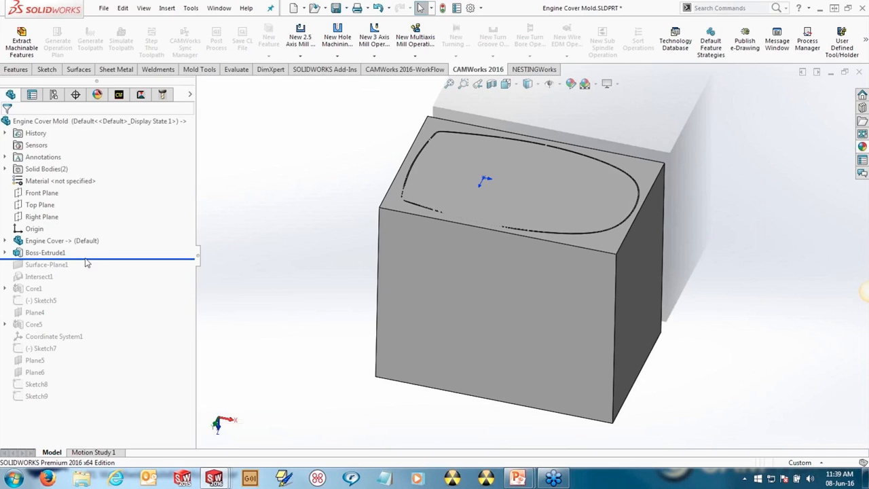
{"action": "right_click", "coordinate": [426, 260]}
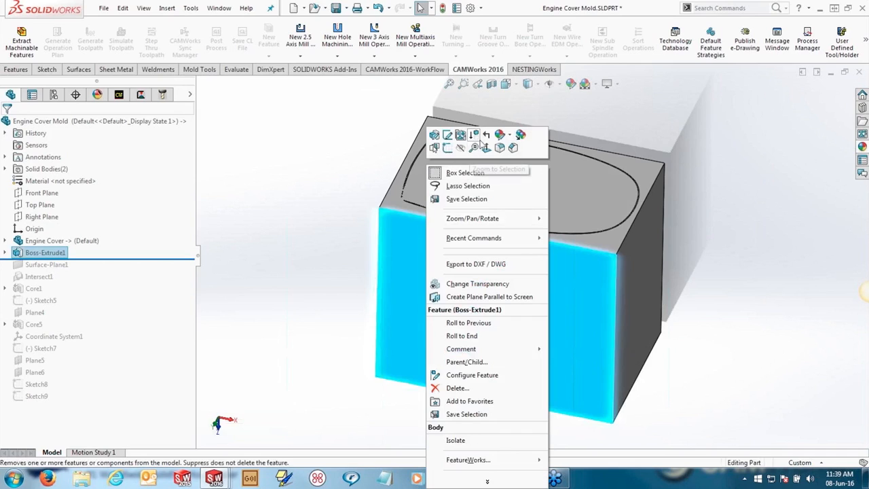
{"action": "left_click", "coordinate": [461, 148]}
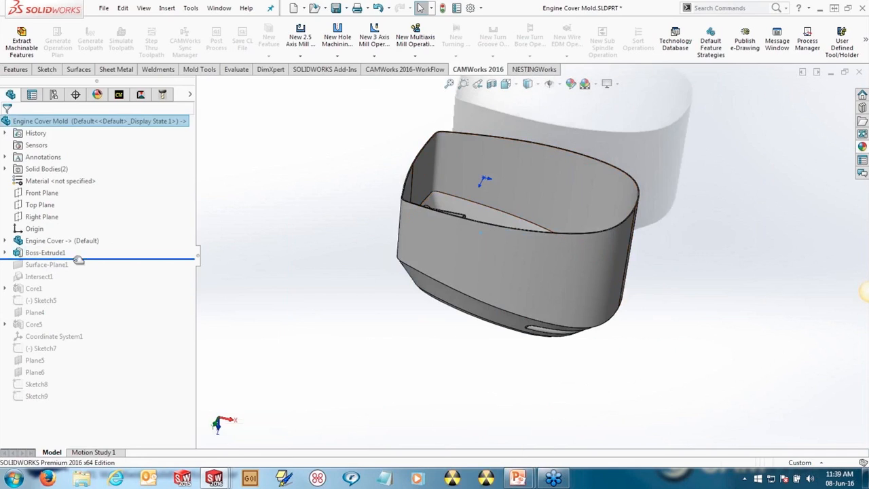
- Roll the history forward to include Surface-Plane1 and inspect that surface at the engine cover's slotted opening
{"action": "left_click_drag", "start_coordinate": [79, 261], "coordinate": [77, 268]}
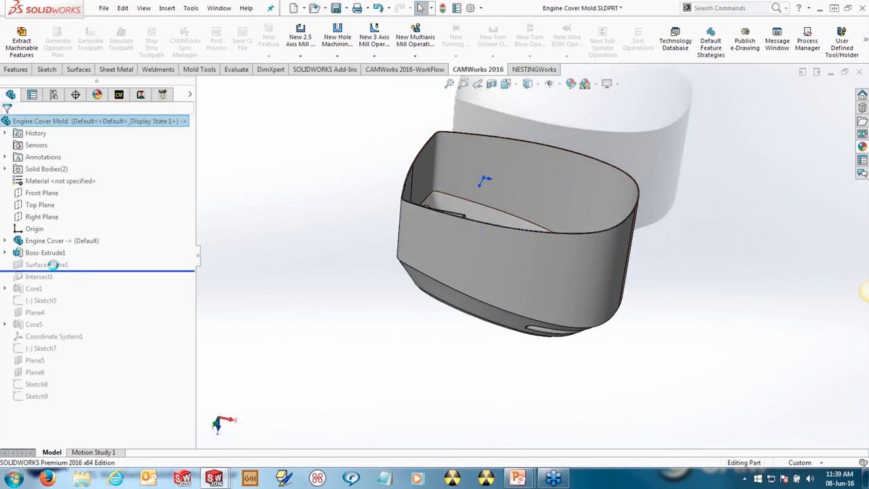
{"action": "left_click", "coordinate": [47, 276]}
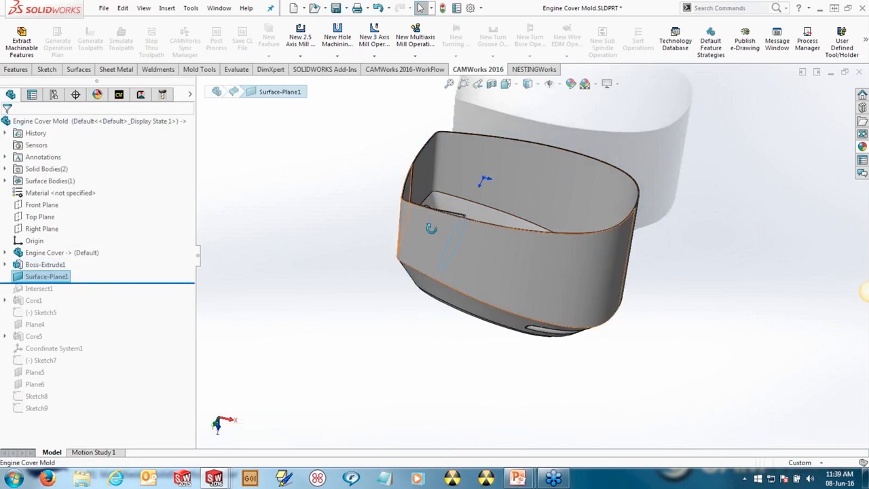
{"action": "middle_click_drag", "start_coordinate": [431, 228], "coordinate": [541, 480]}
{"action": "scroll", "coordinate": [477, 212], "scroll_direction": "down", "scroll_amount": 3}
{"action": "scroll", "coordinate": [476, 207], "scroll_direction": "down", "scroll_amount": 5}
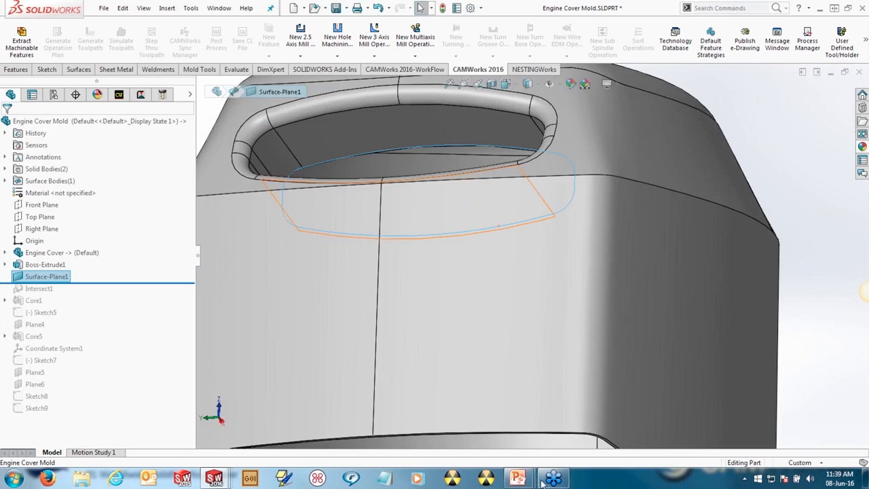
{"action": "middle_click_drag", "start_coordinate": [435, 158], "coordinate": [370, 233]}
{"action": "scroll", "coordinate": [436, 162], "scroll_direction": "up", "scroll_amount": 5}
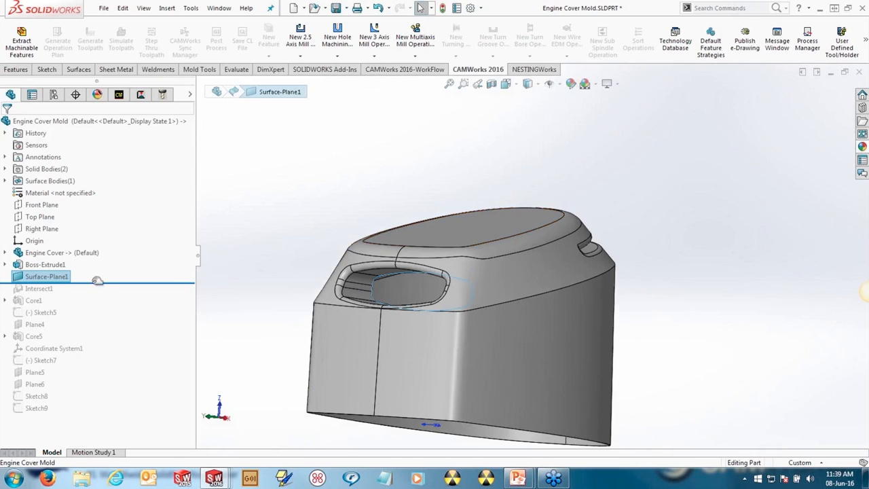
- Roll the history forward to include Intersect1 and examine the mold cavity and its raised inserts from several angles
{"action": "left_click_drag", "start_coordinate": [98, 281], "coordinate": [93, 294]}
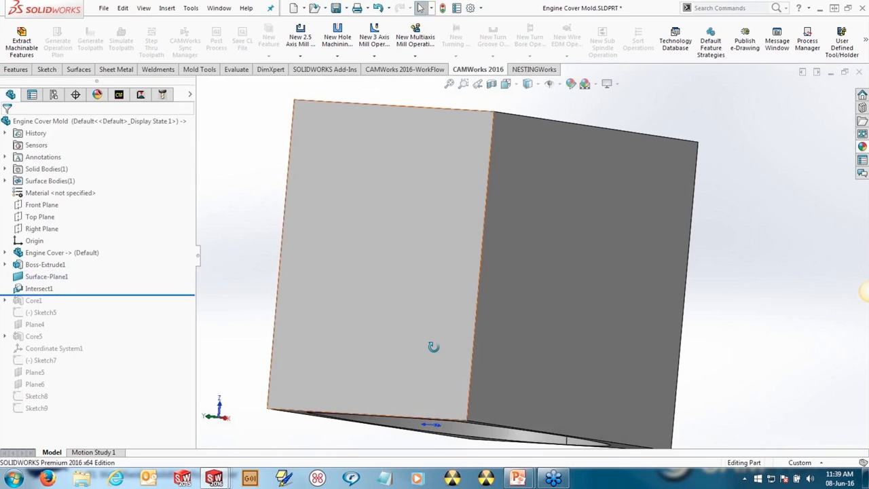
{"action": "middle_click_drag", "start_coordinate": [434, 347], "coordinate": [379, 154]}
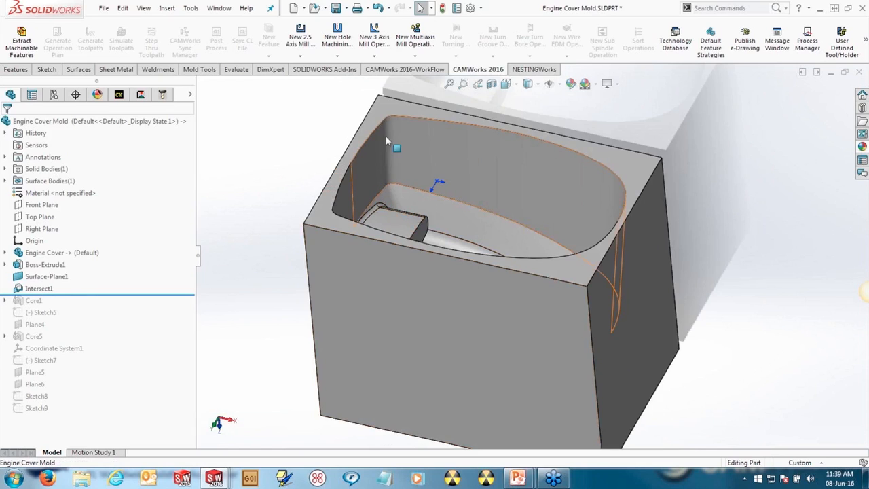
{"action": "middle_click_drag", "start_coordinate": [437, 176], "coordinate": [397, 224]}
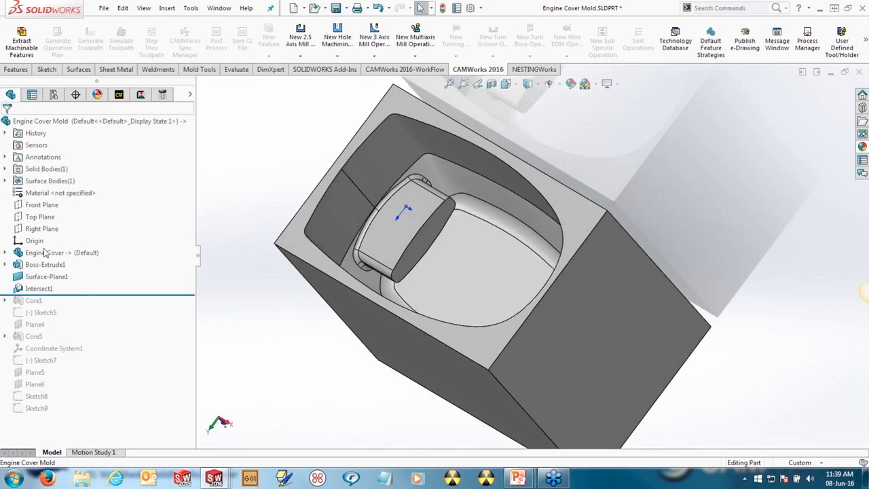
{"action": "left_click", "coordinate": [399, 169]}
{"action": "middle_click_drag", "start_coordinate": [450, 231], "coordinate": [448, 250]}
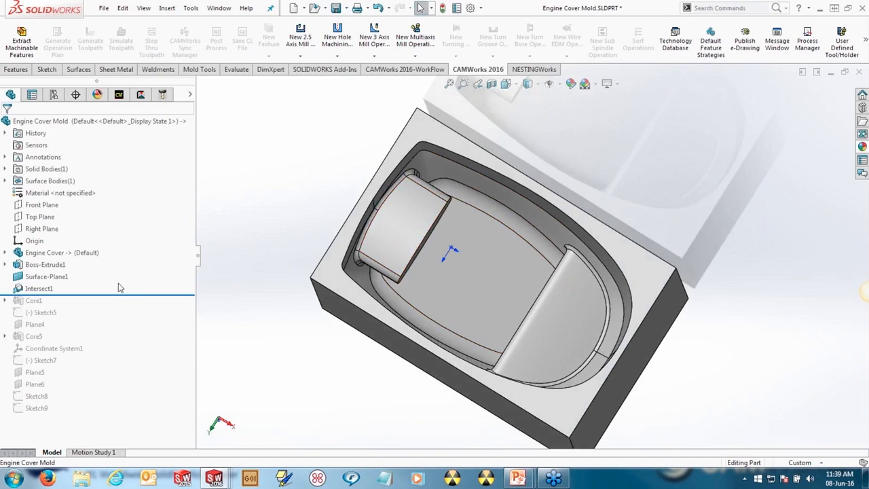
{"action": "middle_click_drag", "start_coordinate": [424, 289], "coordinate": [418, 195]}
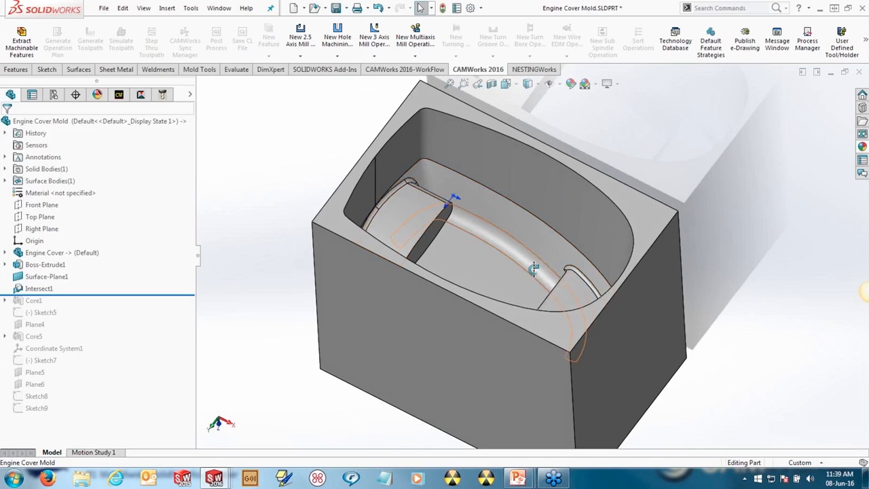
{"action": "middle_click_drag", "start_coordinate": [534, 270], "coordinate": [535, 288]}
{"action": "middle_click_drag", "start_coordinate": [525, 341], "coordinate": [546, 323]}
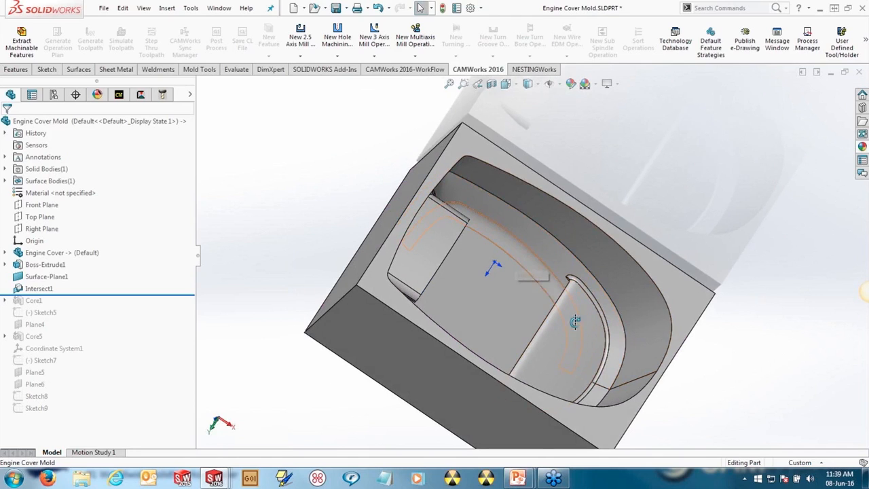
{"action": "middle_click_drag", "start_coordinate": [574, 324], "coordinate": [585, 370]}
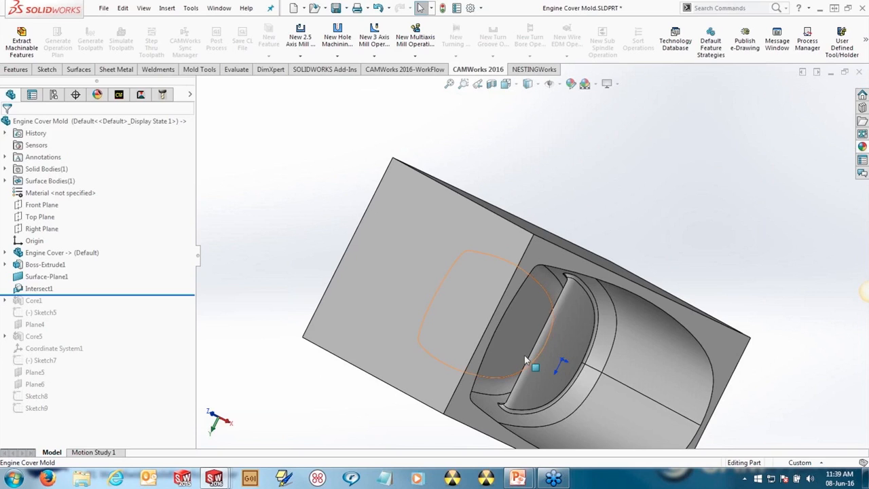
- Examine the mold cavity in section view cut at the Front, Right and Top planes, and leave the section unsaved
{"action": "middle_click_drag", "start_coordinate": [525, 355], "coordinate": [481, 279]}
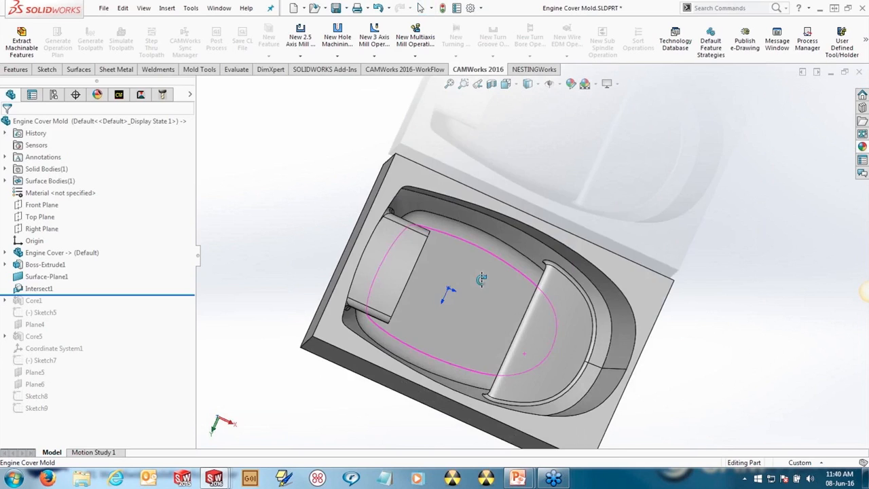
{"action": "middle_click_drag", "start_coordinate": [495, 176], "coordinate": [495, 163]}
{"action": "left_click", "coordinate": [493, 85]}
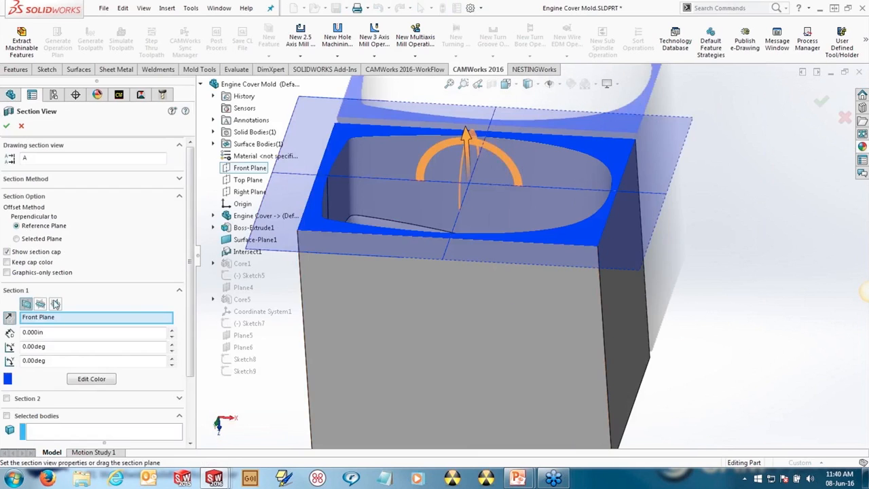
{"action": "left_click", "coordinate": [56, 304]}
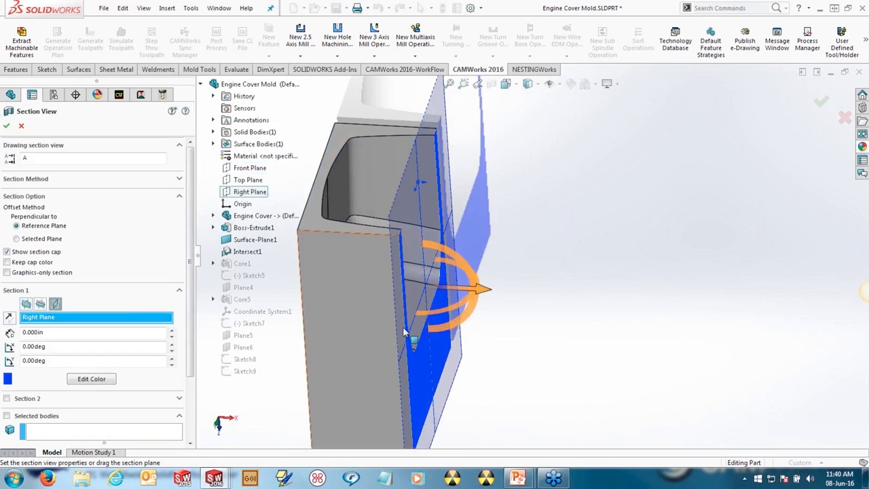
{"action": "middle_click_drag", "start_coordinate": [406, 332], "coordinate": [435, 286]}
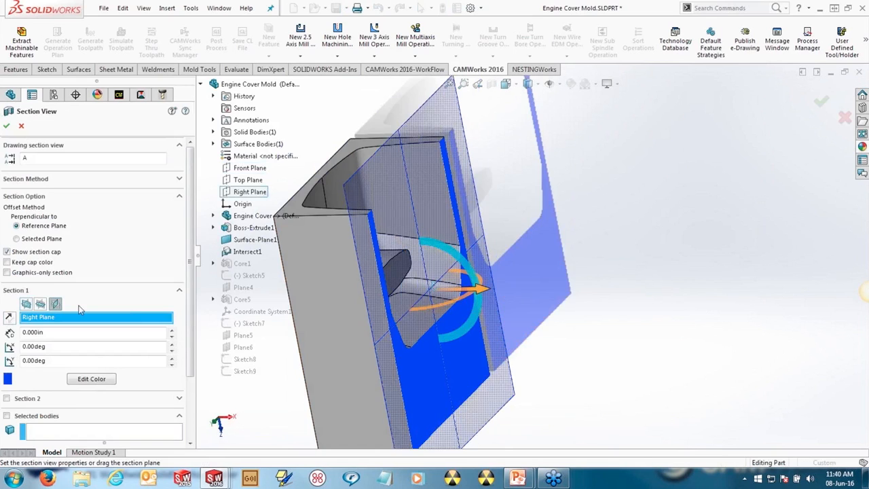
{"action": "left_click", "coordinate": [40, 304]}
{"action": "middle_click_drag", "start_coordinate": [514, 243], "coordinate": [556, 196]}
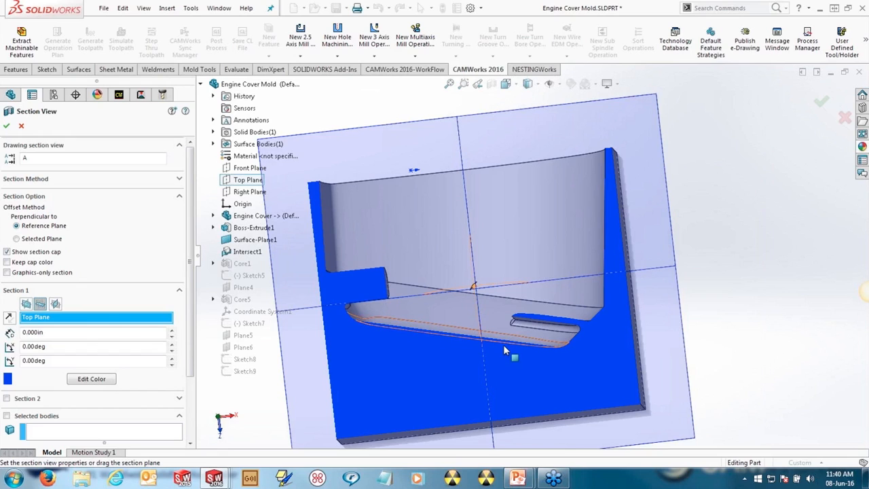
{"action": "key", "text": "Escape"}
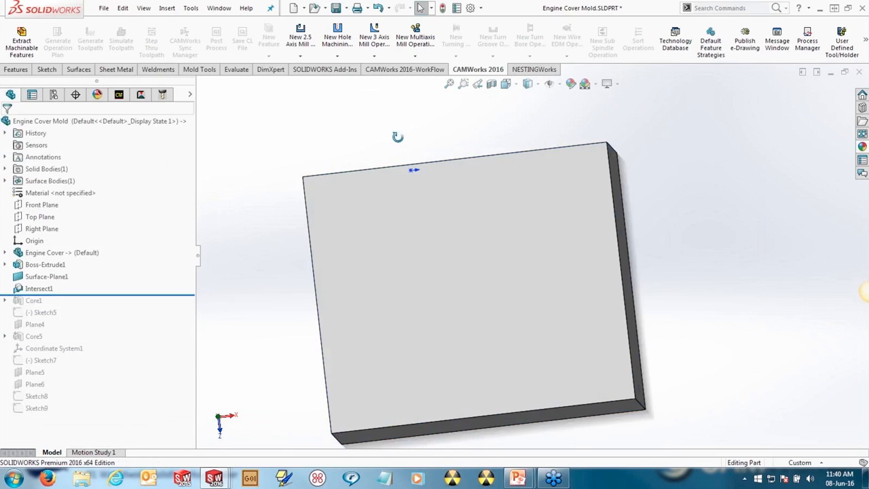
- Roll the history forward to include Core1 and Sketch5, and bring up the mold tools
{"action": "middle_click_drag", "start_coordinate": [394, 151], "coordinate": [369, 292]}
{"action": "left_click_drag", "start_coordinate": [76, 295], "coordinate": [77, 317]}
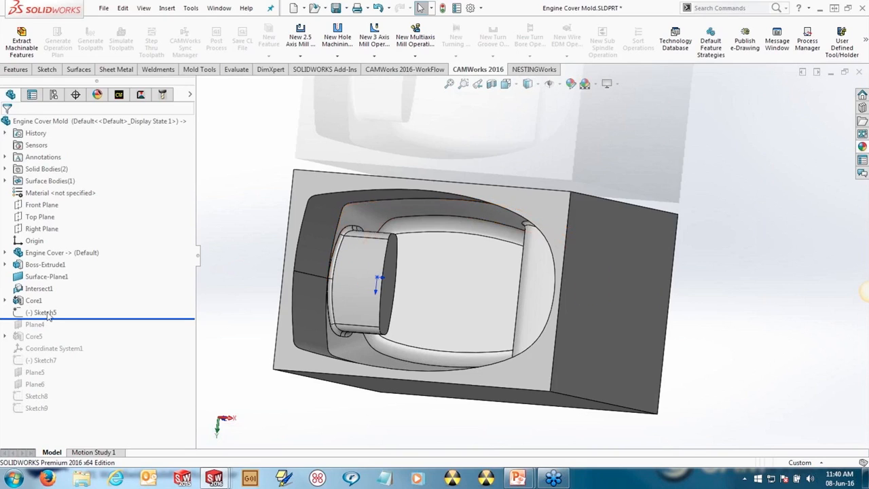
{"action": "left_click", "coordinate": [198, 70]}
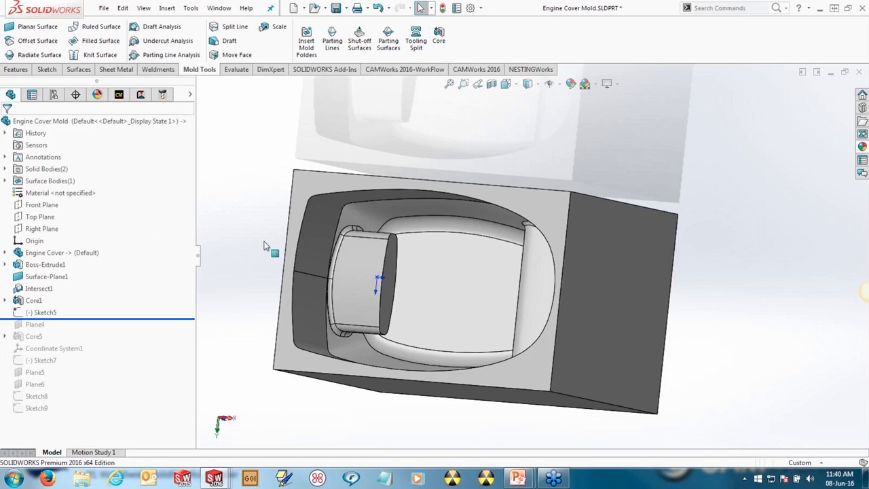
{"action": "left_click", "coordinate": [34, 300]}
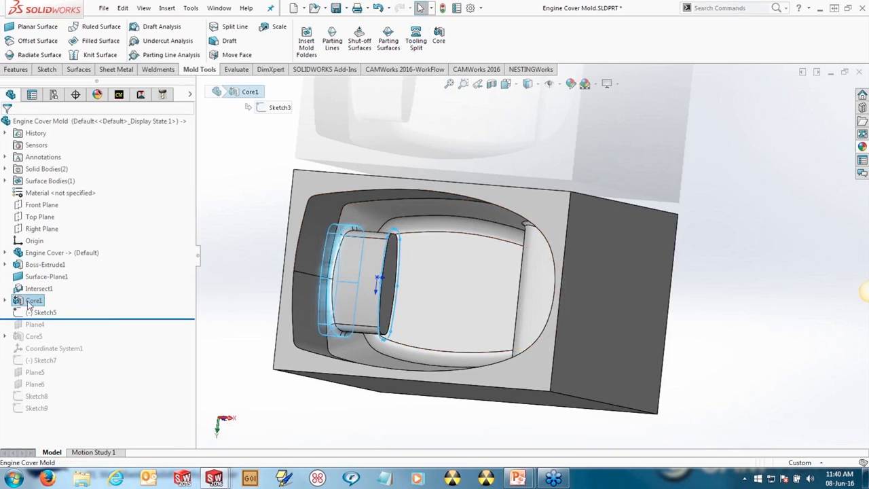
{"action": "right_click", "coordinate": [28, 302]}
{"action": "left_click", "coordinate": [37, 214]}
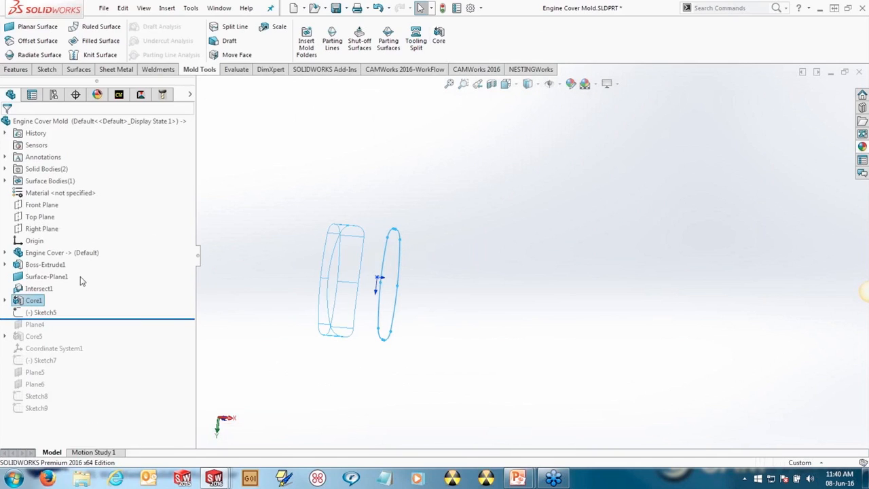
{"action": "right_click", "coordinate": [30, 302]}
{"action": "left_click", "coordinate": [76, 205]}
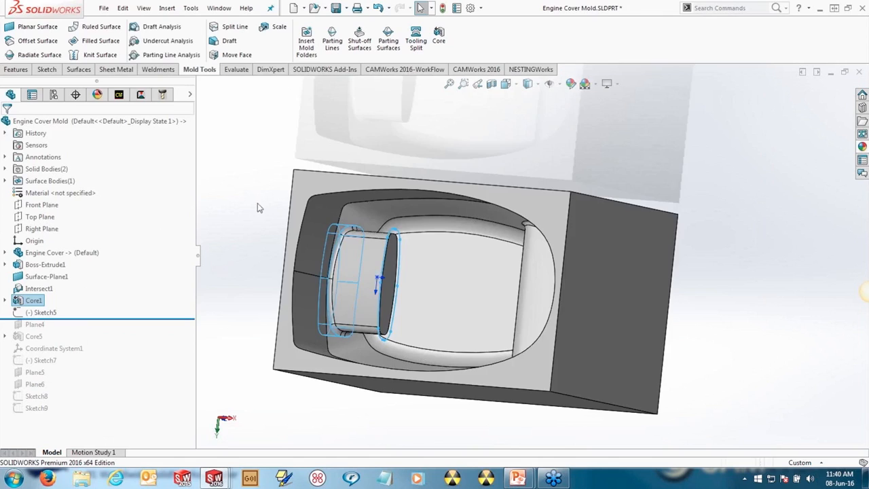
{"action": "left_click", "coordinate": [257, 208]}
- Hide the Core1[2] solid body listed among the core bodies and view the opening it leaves in the mold
{"action": "left_click", "coordinate": [6, 169]}
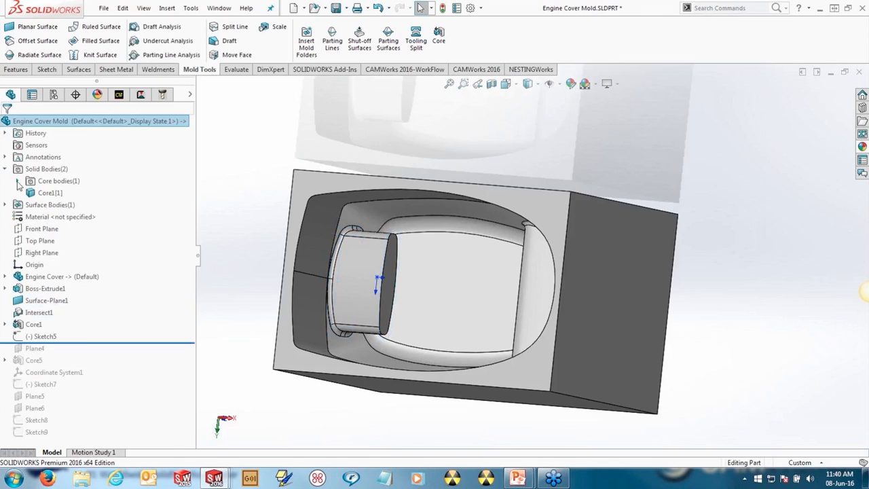
{"action": "left_click", "coordinate": [18, 180]}
{"action": "left_click", "coordinate": [61, 193]}
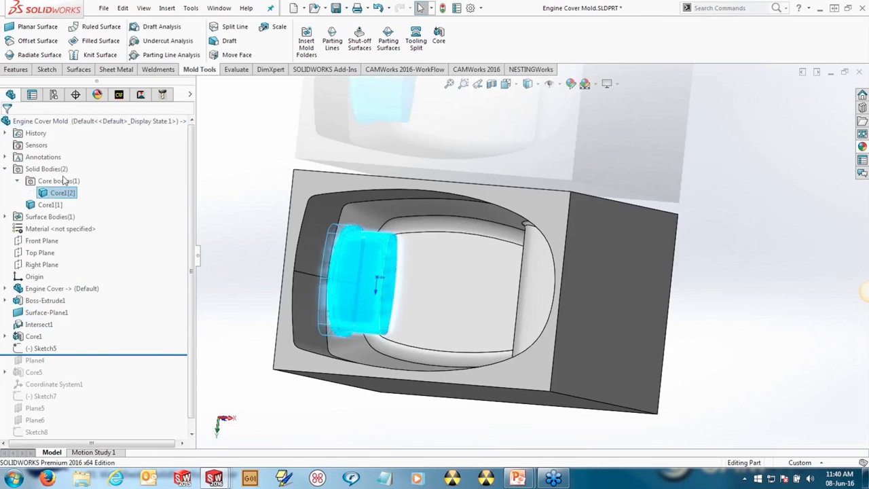
{"action": "left_click", "coordinate": [227, 219]}
{"action": "middle_click_drag", "start_coordinate": [343, 302], "coordinate": [408, 224]}
- Roll the history forward to include Plane4 and Core5, and hide the Core5[2] core body
{"action": "left_click_drag", "start_coordinate": [76, 354], "coordinate": [67, 378]}
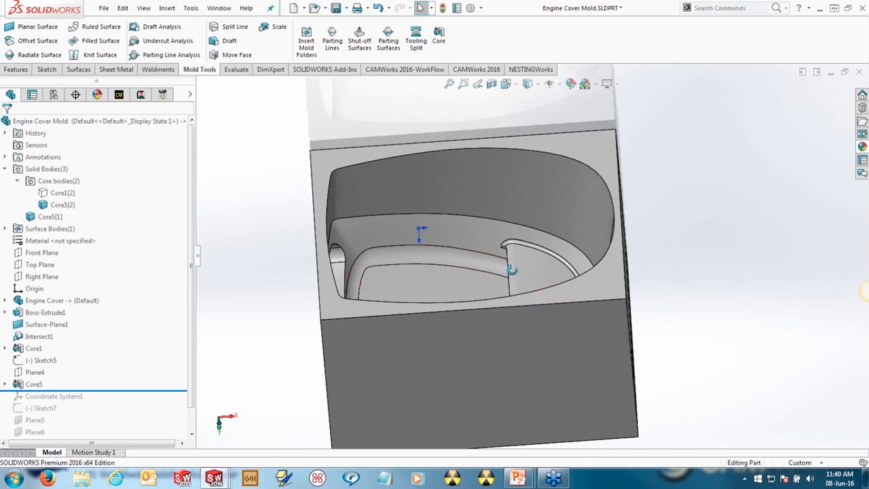
{"action": "middle_click_drag", "start_coordinate": [512, 270], "coordinate": [462, 271]}
{"action": "left_click", "coordinate": [62, 204]}
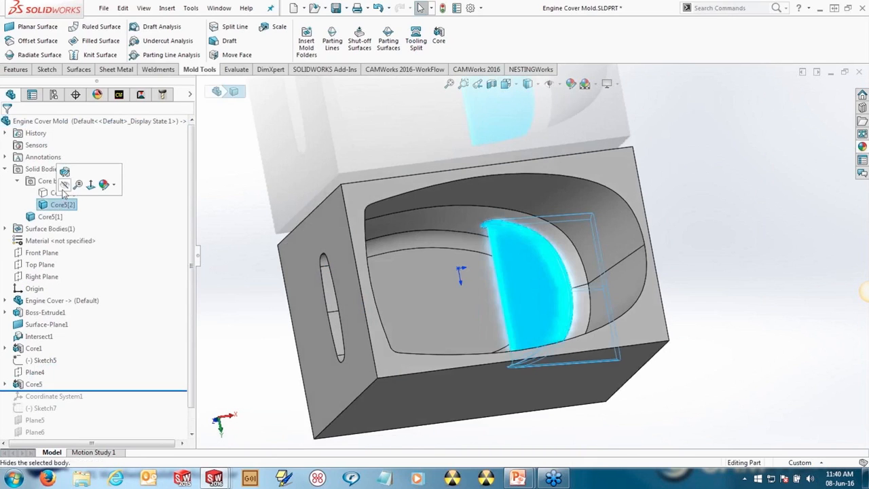
{"action": "left_click", "coordinate": [64, 186]}
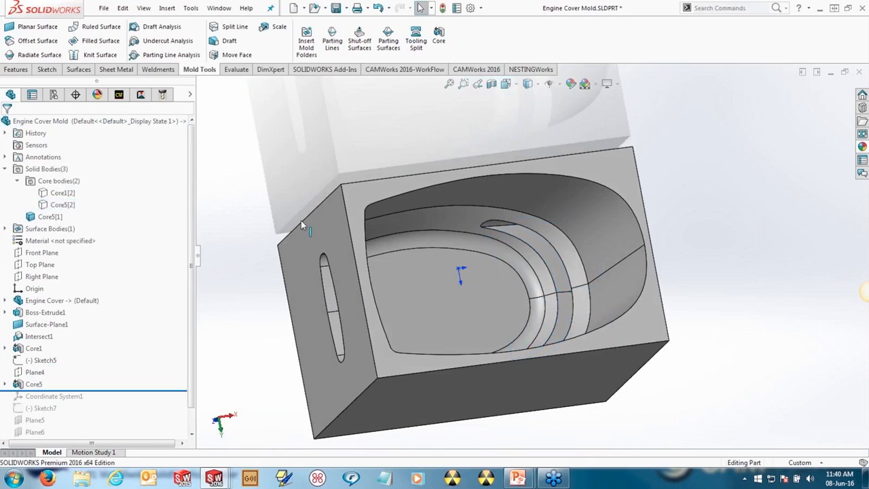
- Roll the history forward to the end of the feature tree and inspect the cavity from several angles
{"action": "mouse_move", "coordinate": [121, 394]}
{"action": "left_mouse_down"}
{"action": "mouse_move", "coordinate": [116, 425]}
{"action": "mouse_move", "coordinate": [109, 414]}
{"action": "left_mouse_up"}
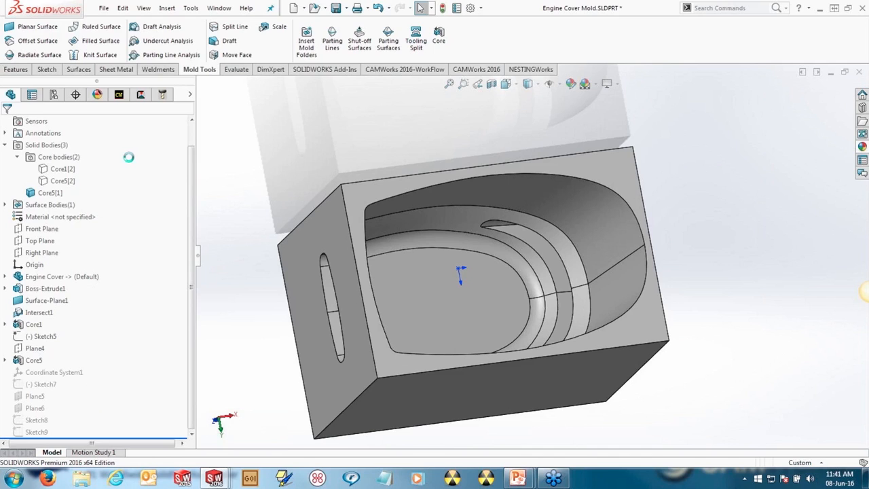
{"action": "middle_click_drag", "start_coordinate": [278, 196], "coordinate": [421, 285]}
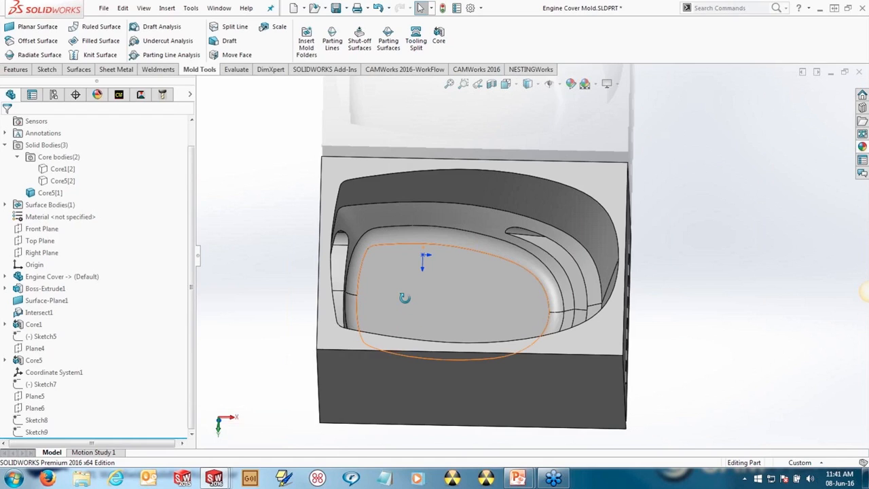
{"action": "middle_click_drag", "start_coordinate": [405, 298], "coordinate": [400, 239]}
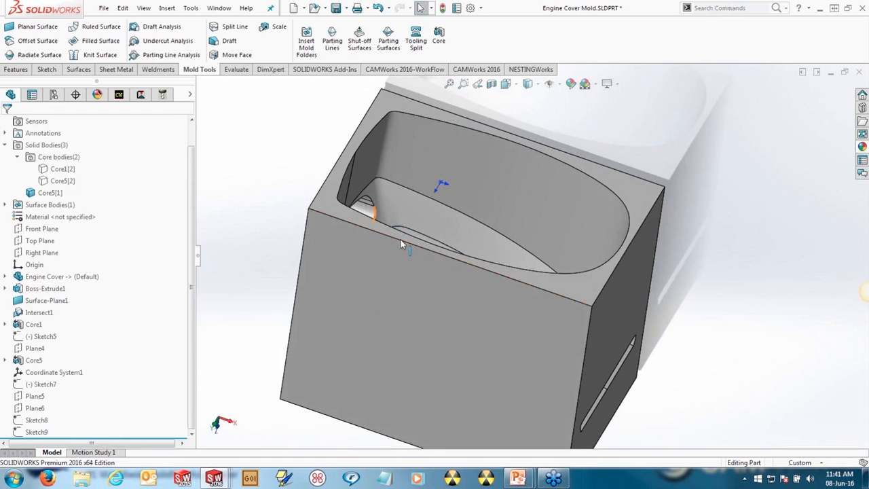
- Run a Draft Analysis from the mold's top rim face with a 1 degree draft angle and inspect the cavity walls
{"action": "left_click", "coordinate": [238, 71]}
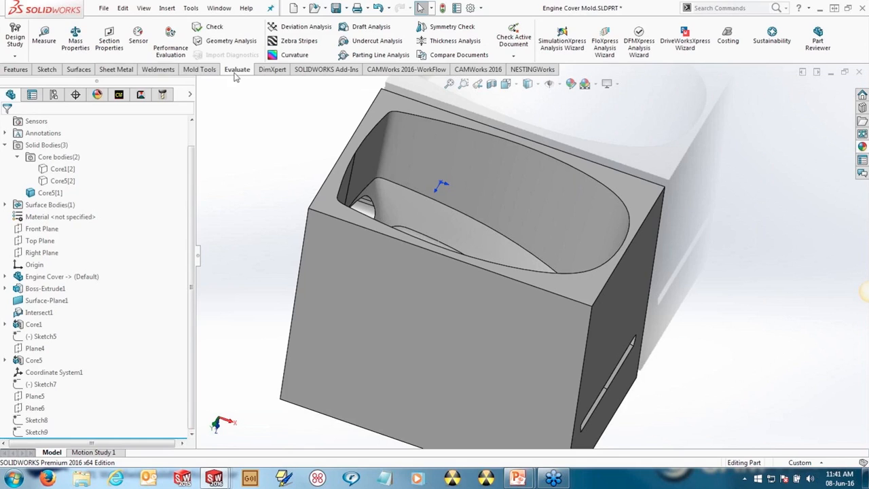
{"action": "left_click", "coordinate": [371, 27]}
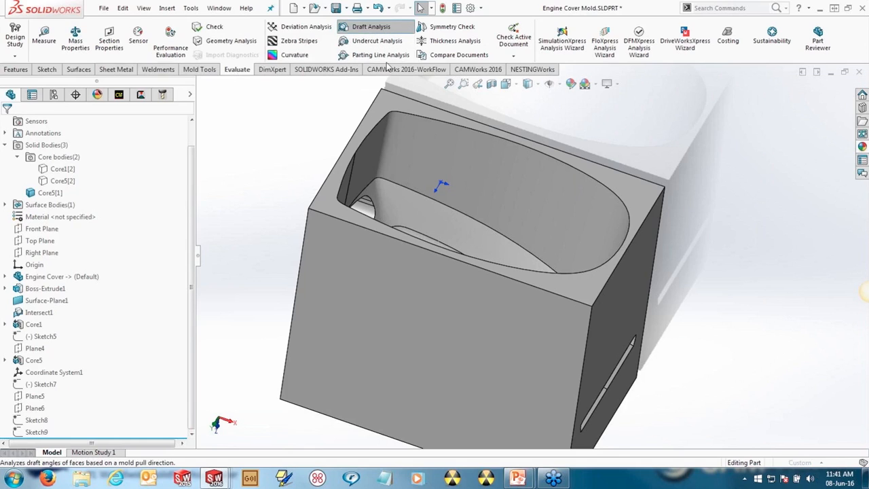
{"action": "left_click", "coordinate": [395, 114]}
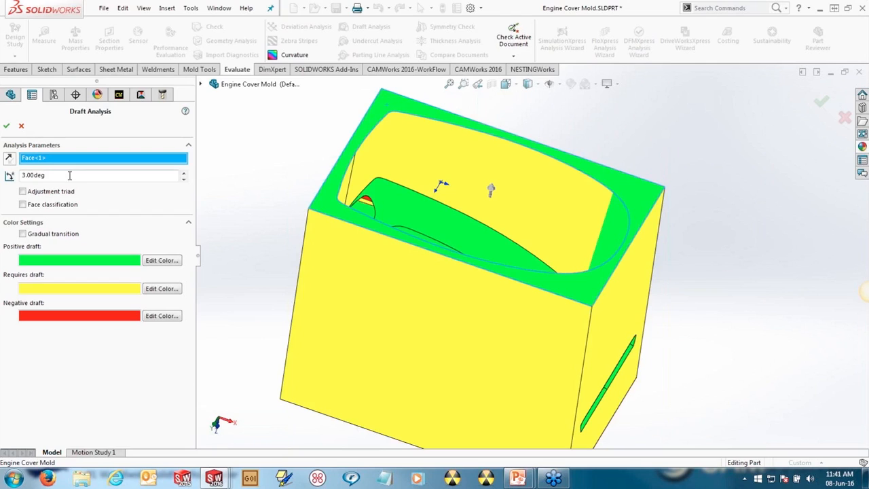
{"action": "double_click", "coordinate": [69, 176]}
{"action": "type", "text": "1"}
{"action": "key", "text": "Return"}
{"action": "mouse_move", "coordinate": [392, 190]}
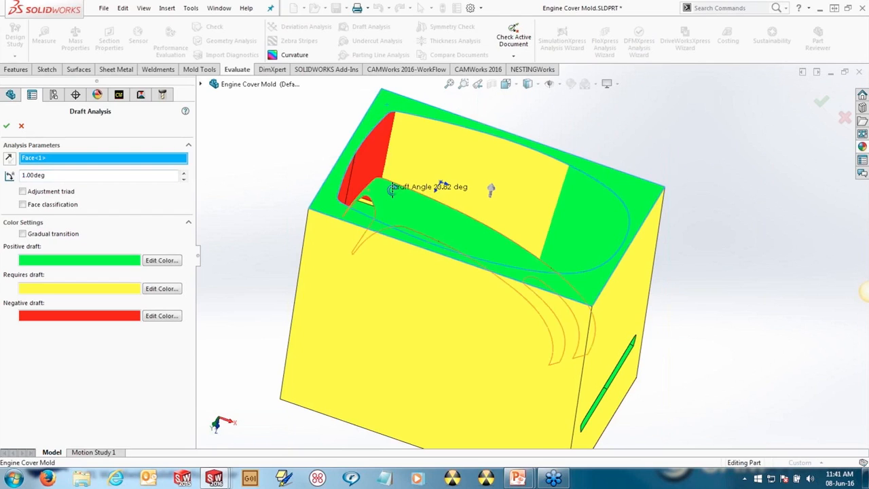
{"action": "middle_click_drag", "start_coordinate": [392, 189], "coordinate": [400, 144]}
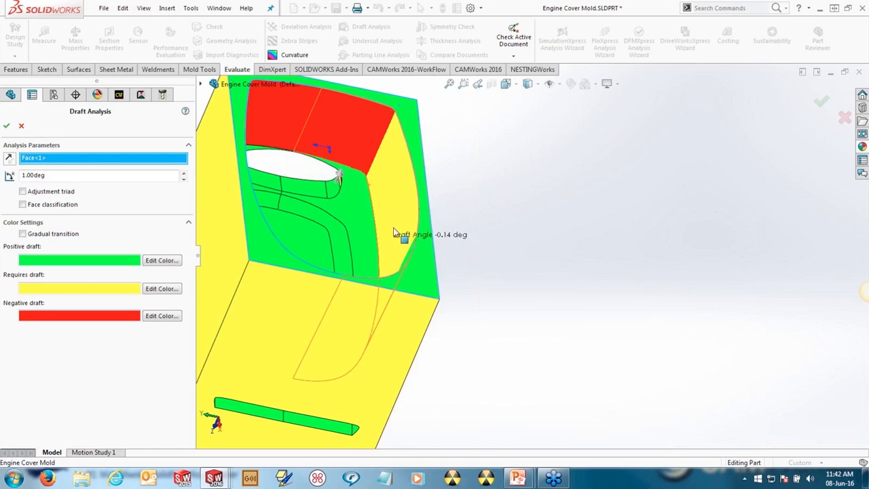
- Set the draft analysis angle to 0 degrees, examine the cavity walls and side openings, and close the analysis without keeping it
{"action": "double_click", "coordinate": [59, 176]}
{"action": "type", "text": "0"}
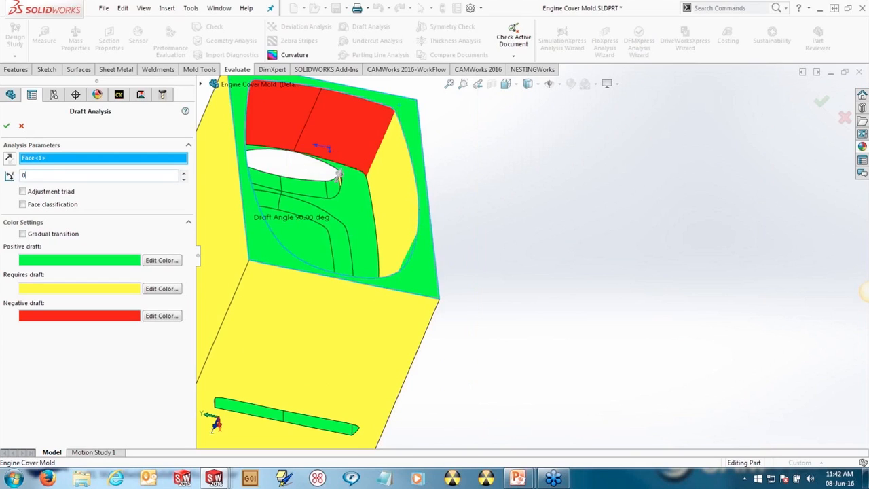
{"action": "key", "text": "Return"}
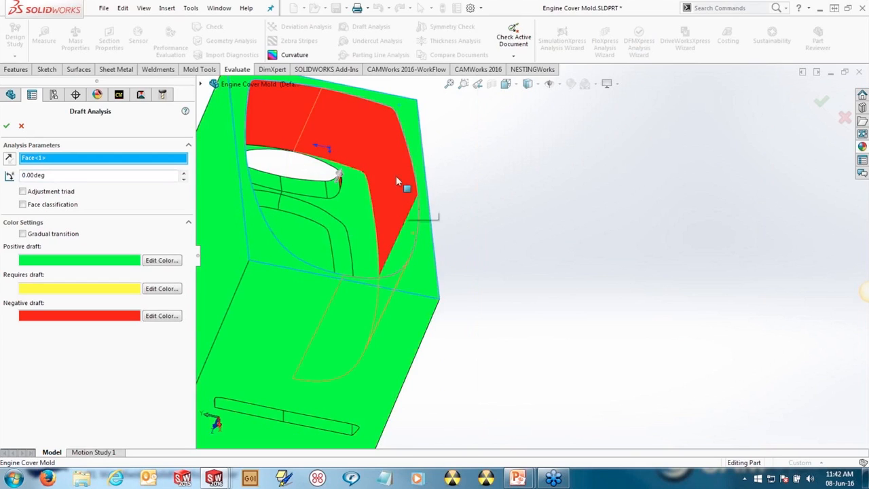
{"action": "scroll", "coordinate": [377, 185], "scroll_direction": "up", "scroll_amount": 3}
{"action": "scroll", "coordinate": [467, 227], "scroll_direction": "down", "scroll_amount": 3}
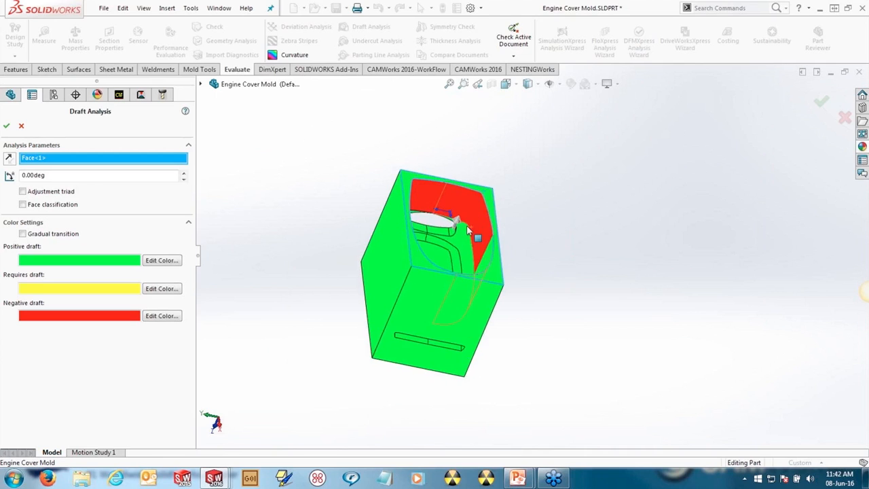
{"action": "scroll", "coordinate": [467, 227], "scroll_direction": "down", "scroll_amount": 6}
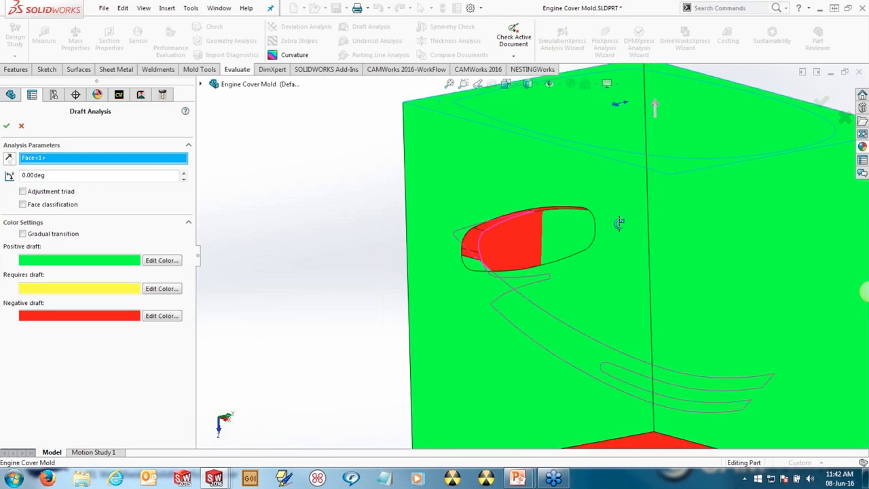
{"action": "middle_click_drag", "start_coordinate": [561, 228], "coordinate": [462, 368]}
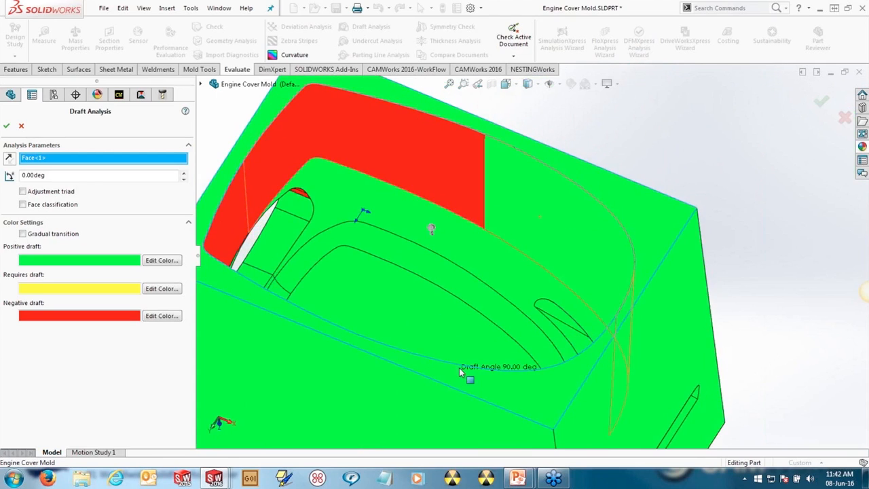
{"action": "left_click", "coordinate": [21, 127]}
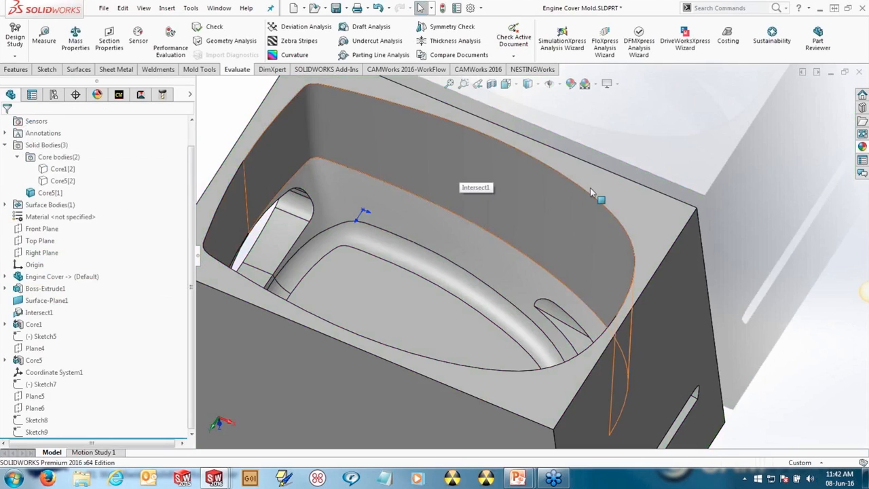
- Run an Undercut Analysis from the mold's top rim face, hide the straddle undercut faces, and toggle the occluded ones off and on
{"action": "scroll", "coordinate": [606, 193], "scroll_direction": "up", "scroll_amount": 3}
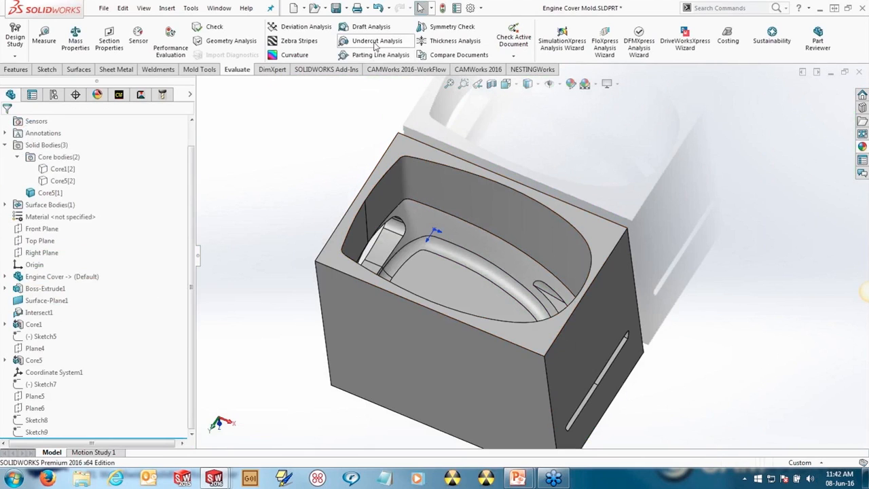
{"action": "left_click", "coordinate": [375, 45]}
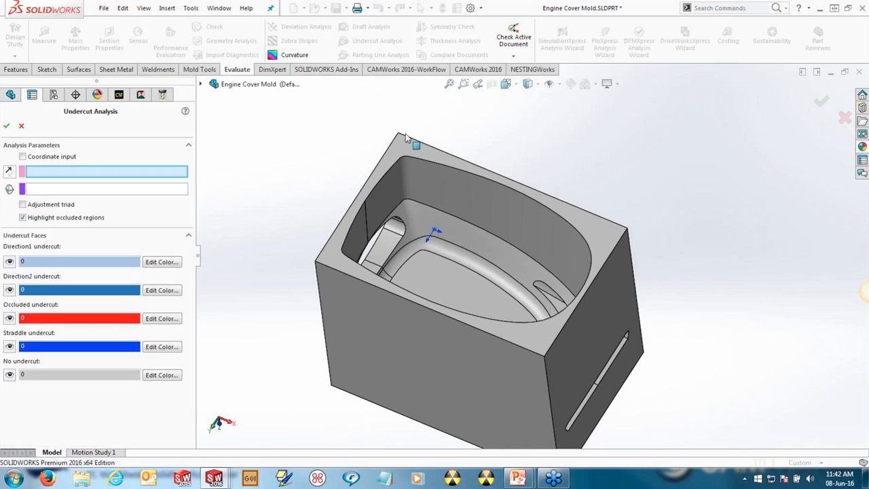
{"action": "left_click", "coordinate": [391, 146]}
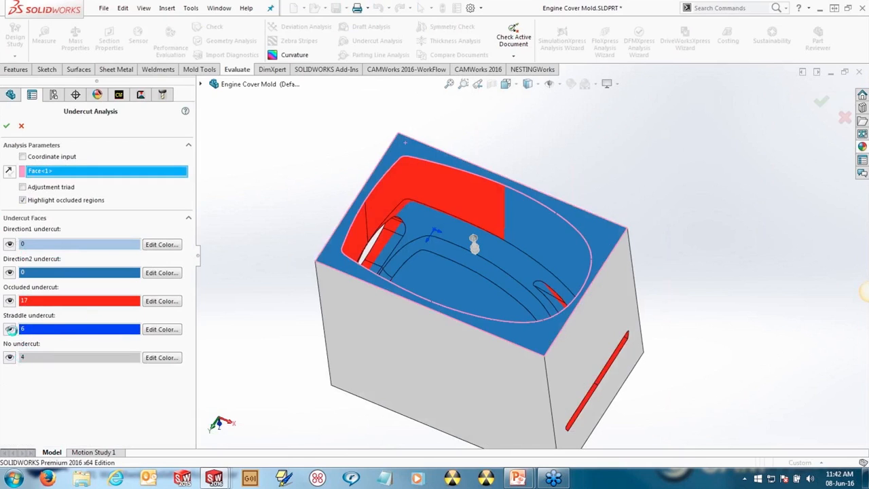
{"action": "left_click", "coordinate": [10, 329]}
{"action": "left_click", "coordinate": [9, 301]}
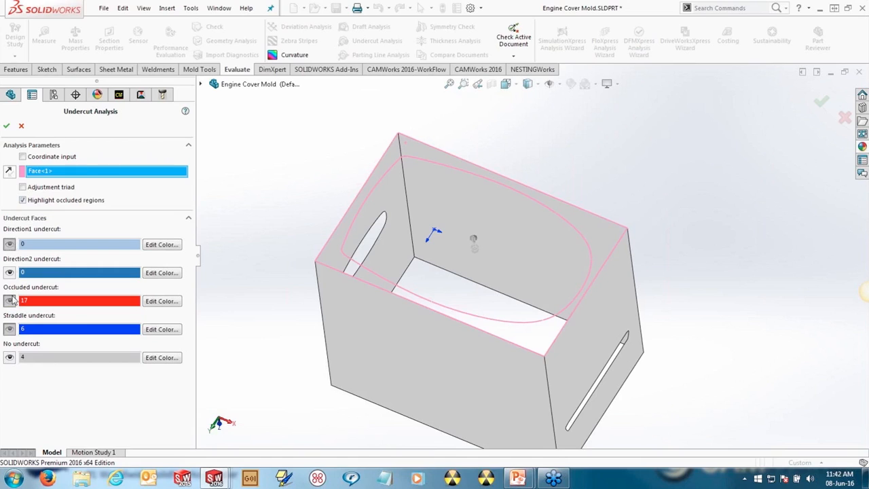
{"action": "left_click", "coordinate": [11, 303]}
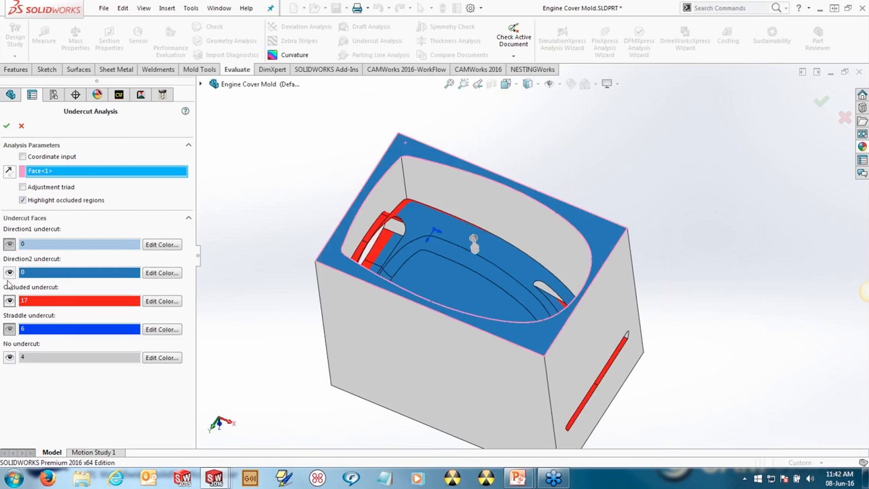
- Hide the no-undercut faces, toggle the occluded undercut faces off and on to examine them, and close the Undercut Analysis without keeping it
{"action": "left_click", "coordinate": [10, 357]}
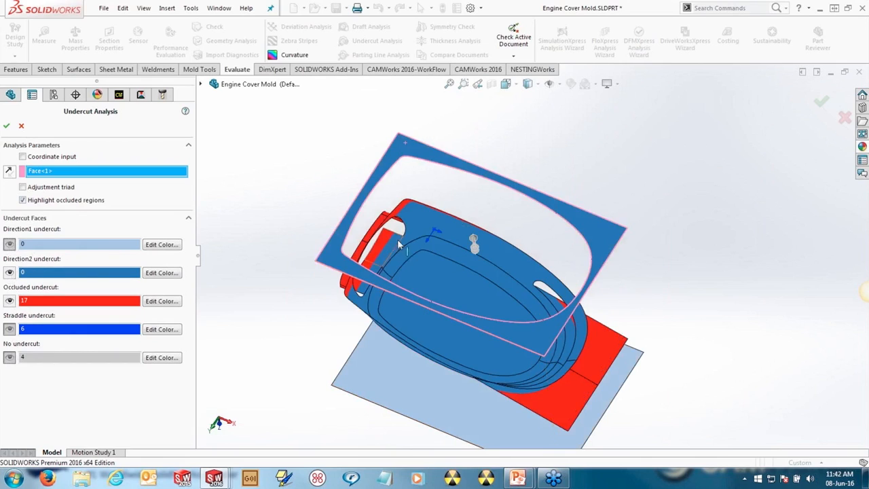
{"action": "left_click", "coordinate": [11, 301]}
{"action": "left_click", "coordinate": [11, 302]}
{"action": "left_click", "coordinate": [21, 128]}
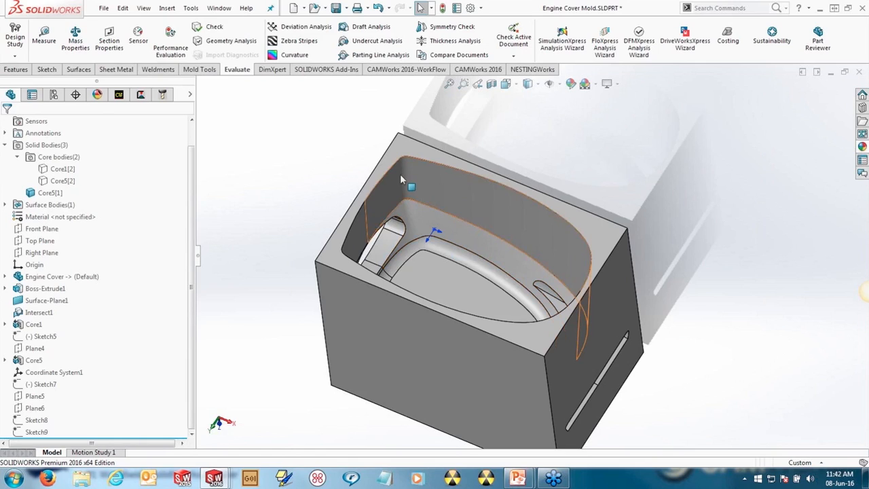
- Create a new CAMWorks mill part setup using the mold's top rim face as the setup direction
{"action": "left_click", "coordinate": [119, 95]}
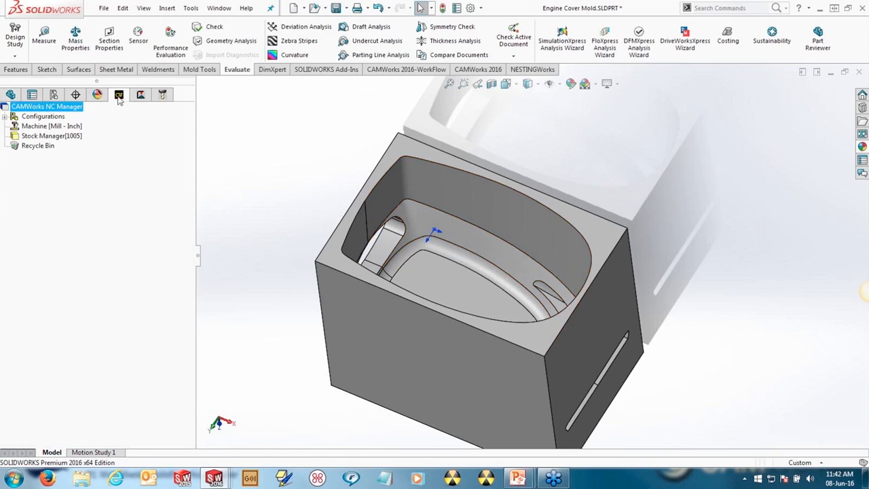
{"action": "right_click", "coordinate": [53, 136]}
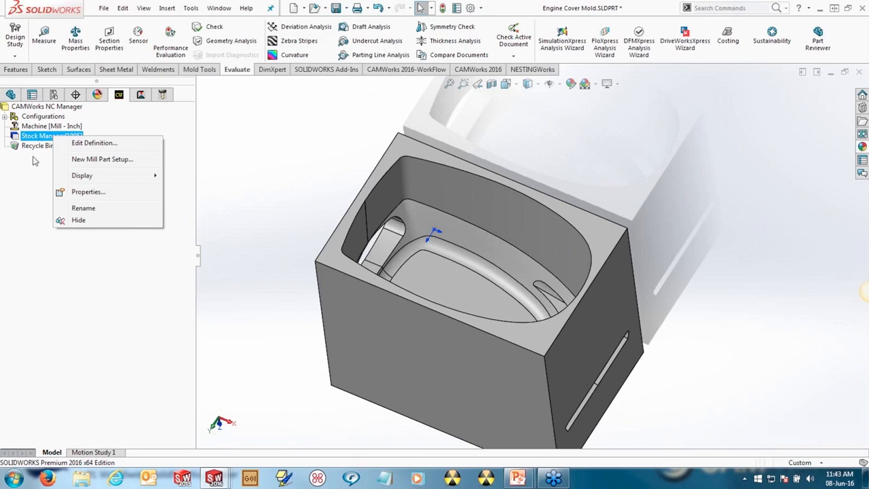
{"action": "left_click", "coordinate": [235, 176]}
{"action": "right_click", "coordinate": [66, 139]}
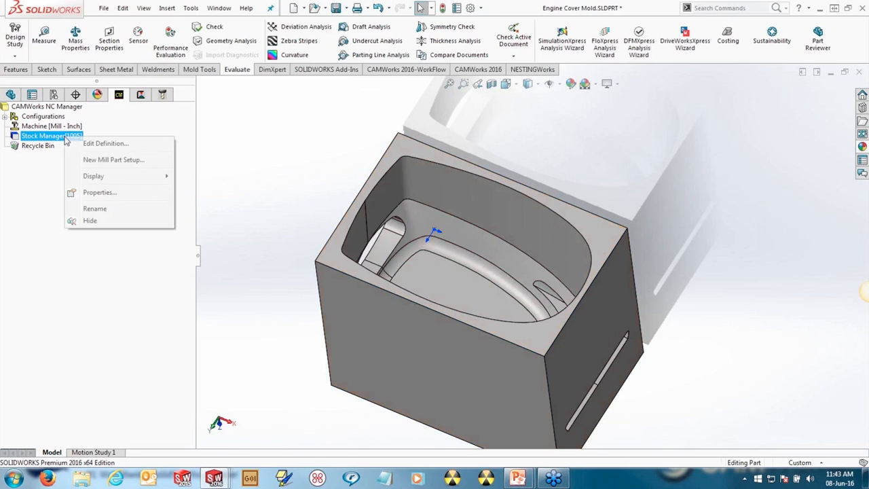
{"action": "left_click", "coordinate": [114, 159]}
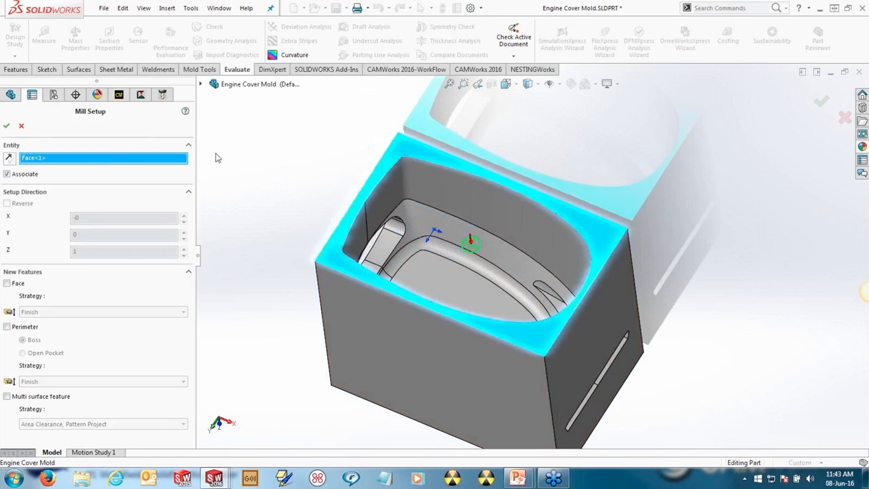
{"action": "left_click", "coordinate": [7, 126]}
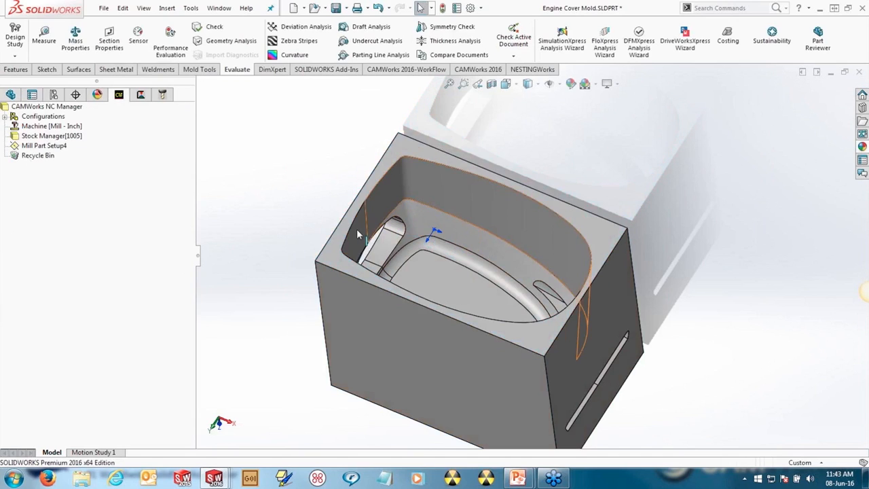
- Create a multi surface feature from all mold faces in the mill part setup with the Area Clearance, Z Level strategy
{"action": "middle_click_drag", "start_coordinate": [474, 264], "coordinate": [481, 188]}
{"action": "right_click", "coordinate": [66, 150]}
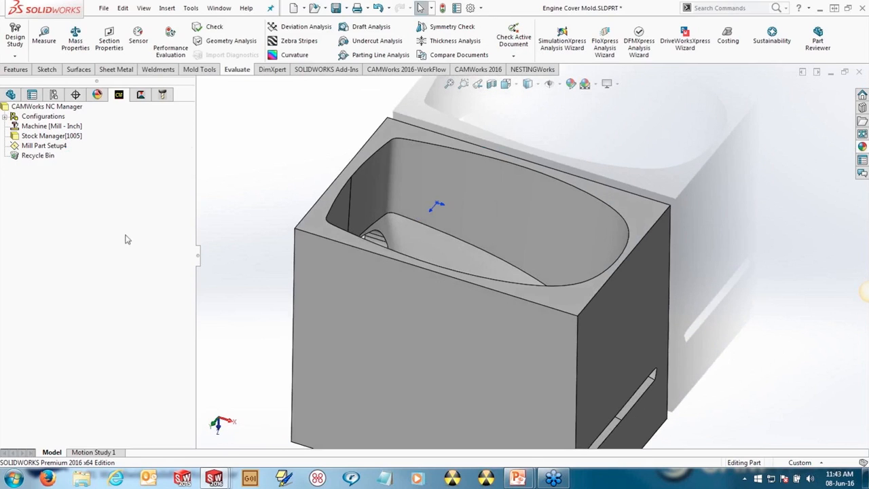
{"action": "left_click", "coordinate": [123, 240]}
{"action": "left_click", "coordinate": [77, 354]}
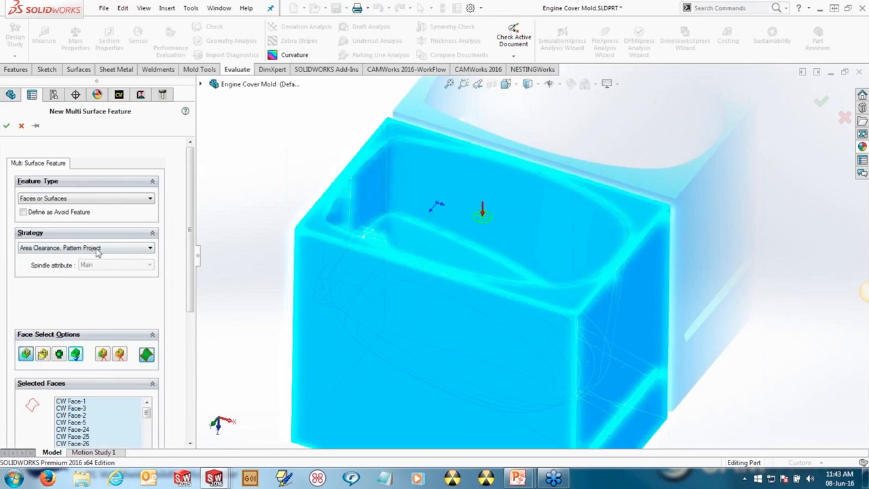
{"action": "left_click", "coordinate": [72, 249]}
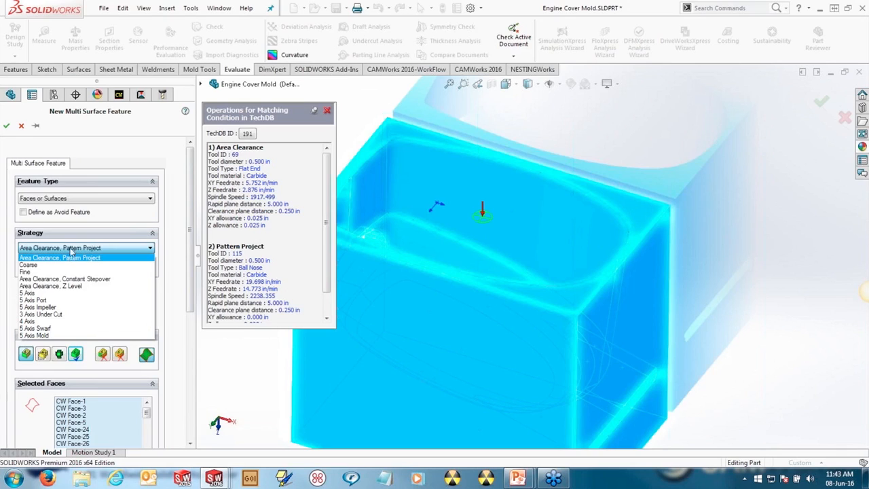
{"action": "left_click", "coordinate": [57, 286]}
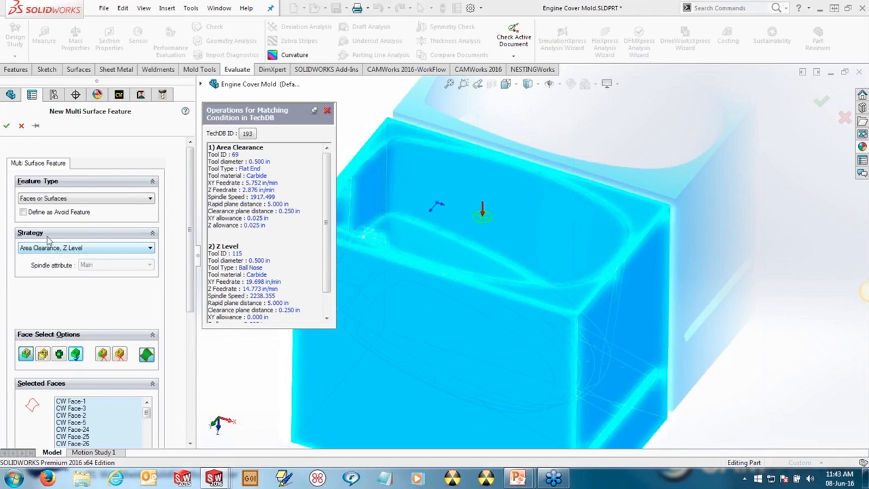
{"action": "left_click", "coordinate": [6, 126]}
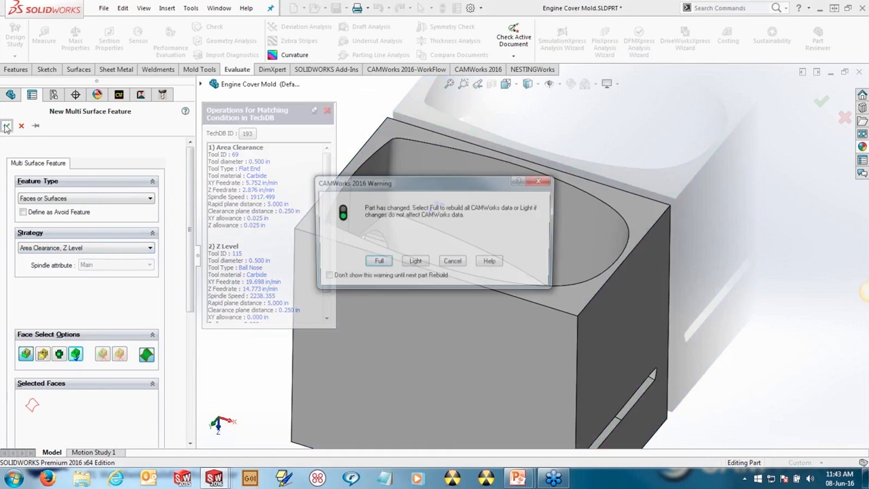
- Cancel the CAMWorks rebuild, suppress its warning until the next part rebuild, and generate the operation plan for the multi surface feature
{"action": "left_click", "coordinate": [441, 277]}
{"action": "left_click", "coordinate": [453, 263]}
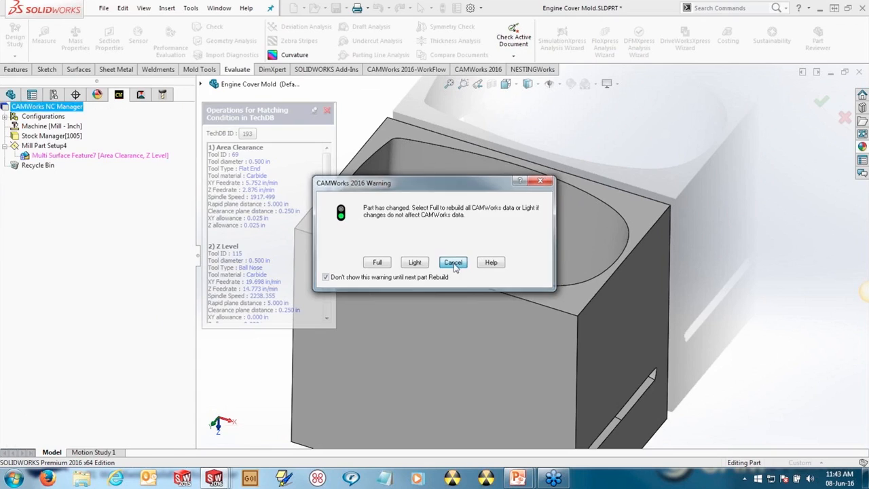
{"action": "right_click", "coordinate": [92, 156]}
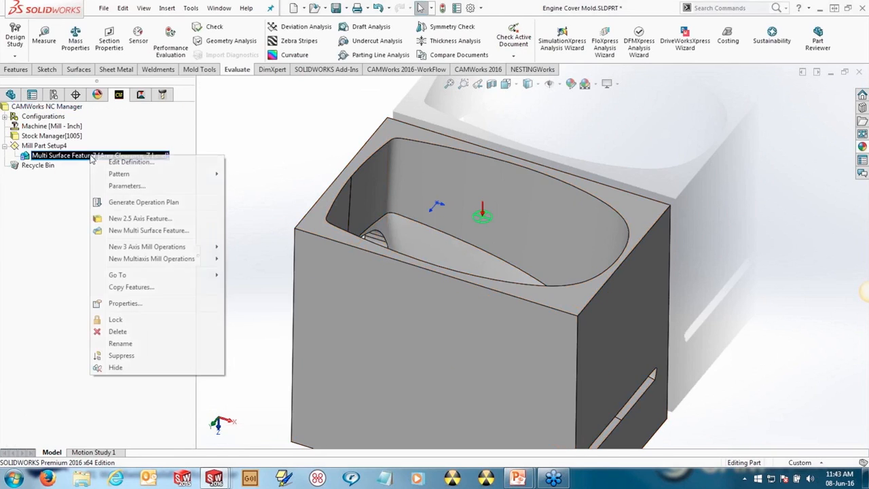
{"action": "left_click", "coordinate": [133, 203]}
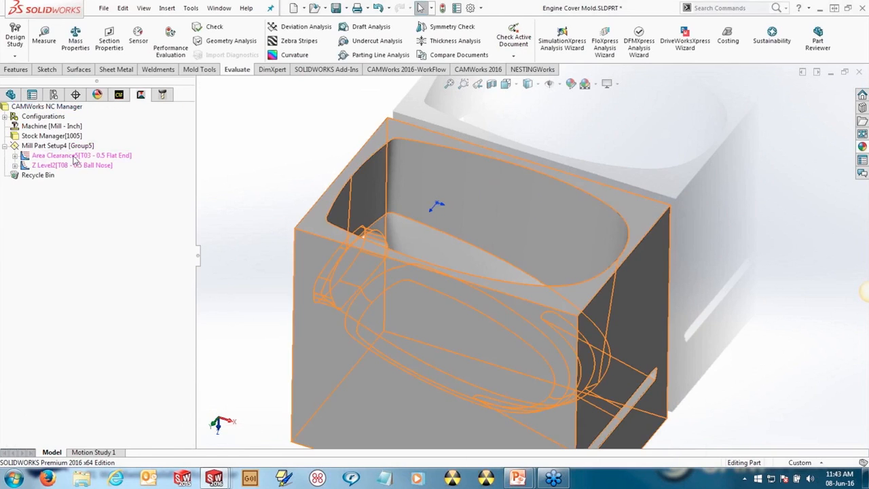
- Start a new contain area for the Area Clearance operation and select the cavity's top rim loop as its contour
{"action": "left_click", "coordinate": [75, 157]}
{"action": "right_click", "coordinate": [75, 157]}
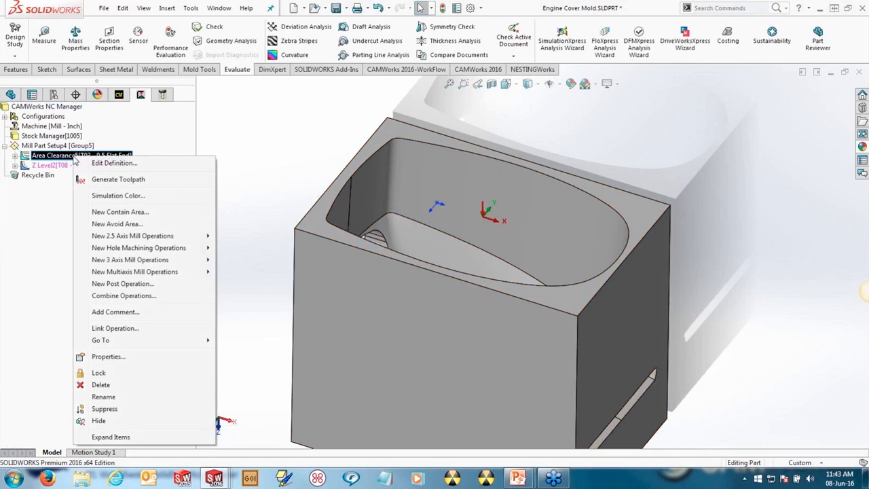
{"action": "left_click", "coordinate": [109, 216]}
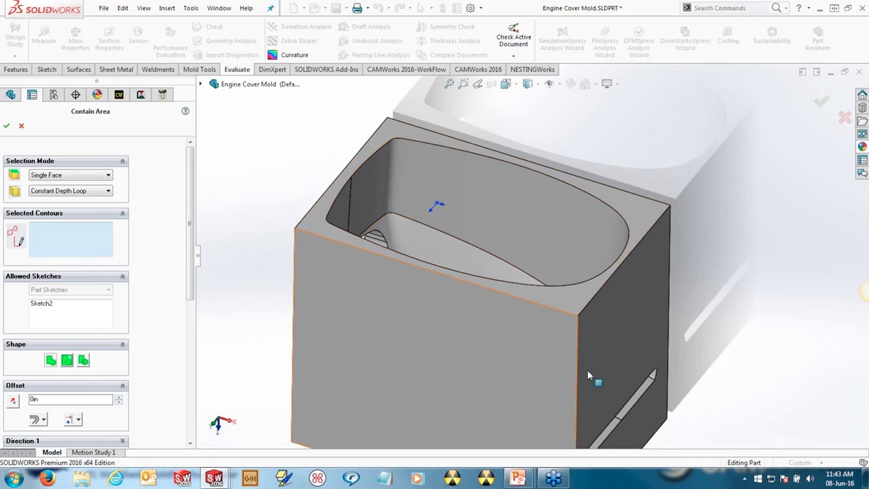
{"action": "left_click", "coordinate": [389, 148]}
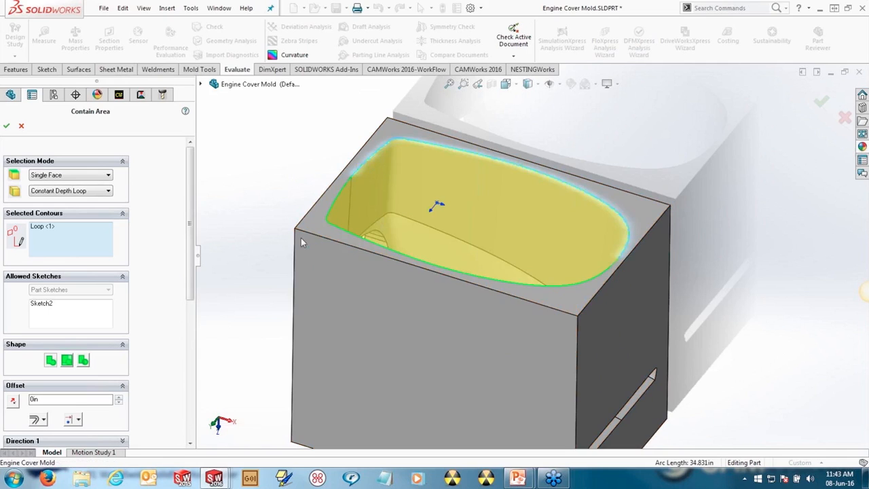
- Try a 0.8 in outward offset for the contain area and examine its boundary around the cavity rim
{"action": "left_click", "coordinate": [118, 398]}
{"action": "left_click", "coordinate": [118, 398]}
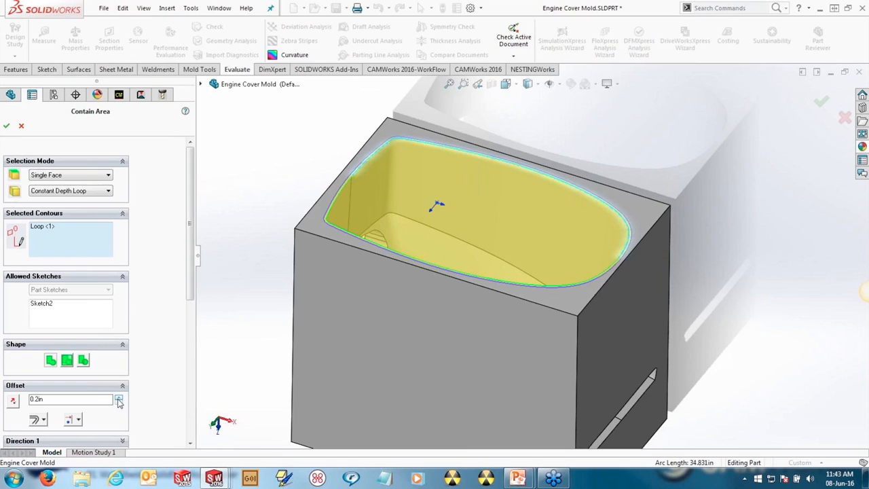
{"action": "left_click", "coordinate": [118, 398]}
{"action": "left_click", "coordinate": [118, 398]}
{"action": "left_click", "coordinate": [118, 398]}
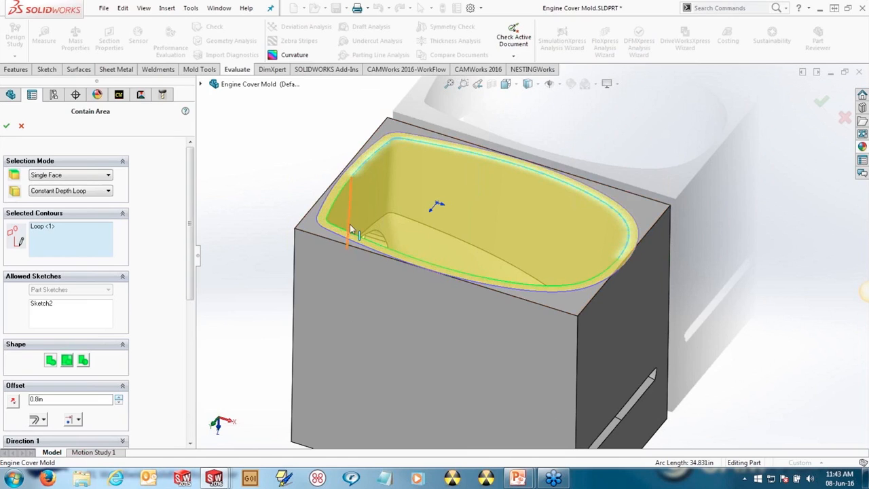
{"action": "scroll", "coordinate": [350, 225], "scroll_direction": "down", "scroll_amount": 6}
{"action": "scroll", "coordinate": [367, 249], "scroll_direction": "up", "scroll_amount": 5}
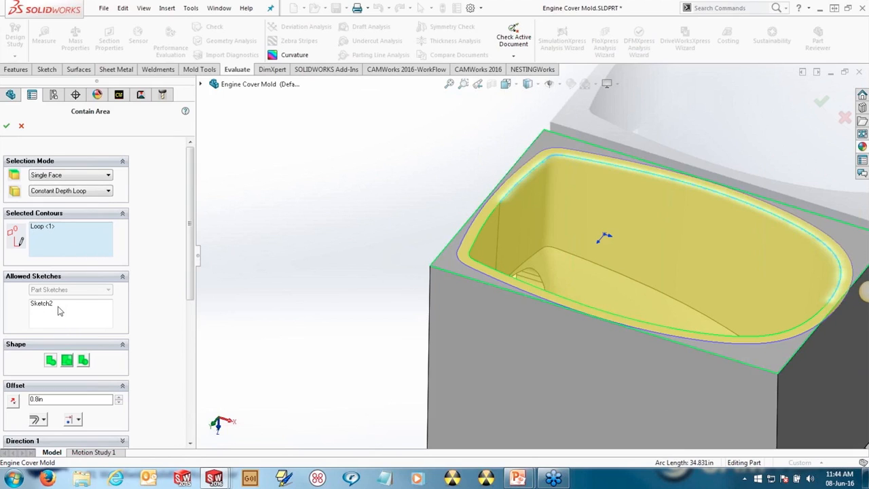
- Set the contain area's offset to 0 in and accept the contain area
{"action": "left_click", "coordinate": [95, 399]}
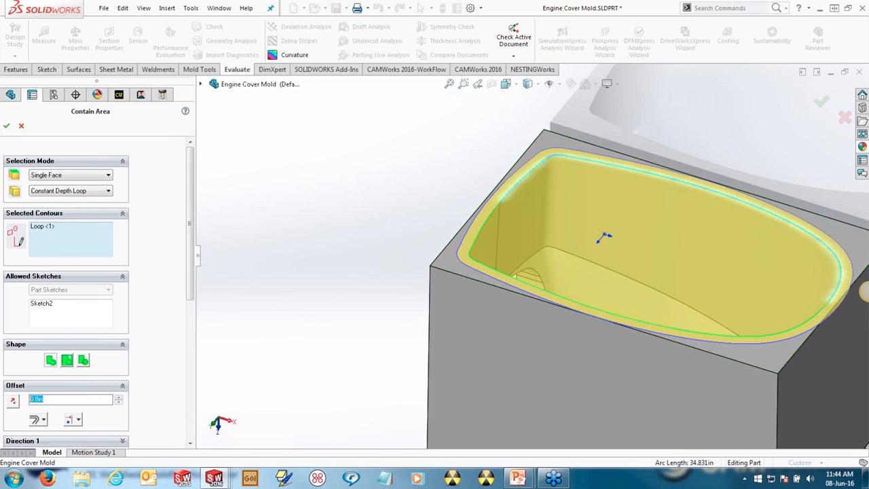
{"action": "type", "text": "0"}
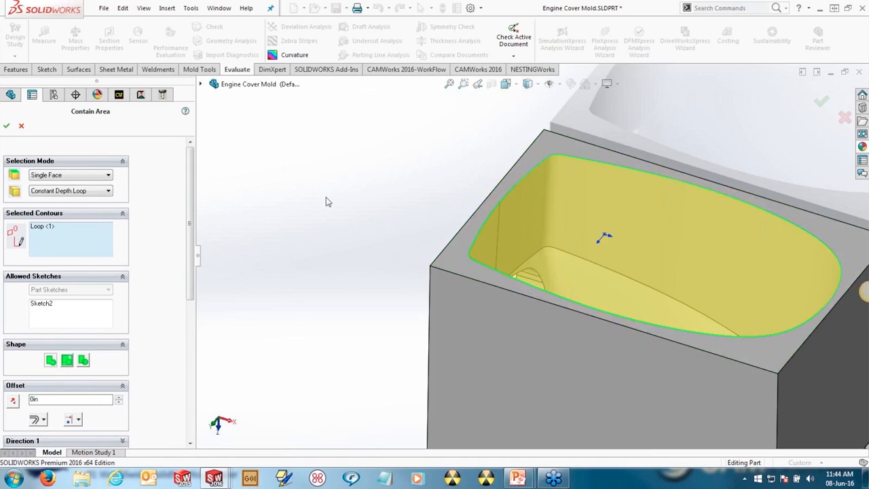
{"action": "left_click", "coordinate": [7, 126]}
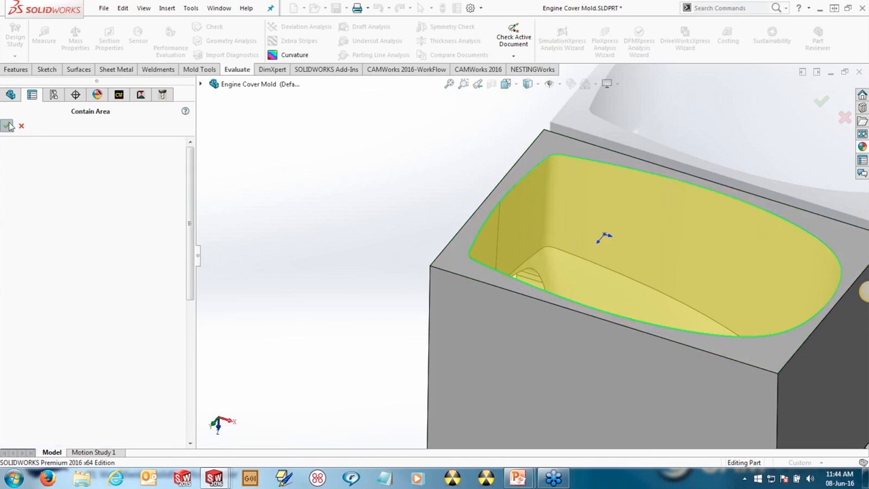
- Open the Area Clearance operation's parameters and set its constant depth cut amount to 0.5 in
{"action": "double_click", "coordinate": [81, 158]}
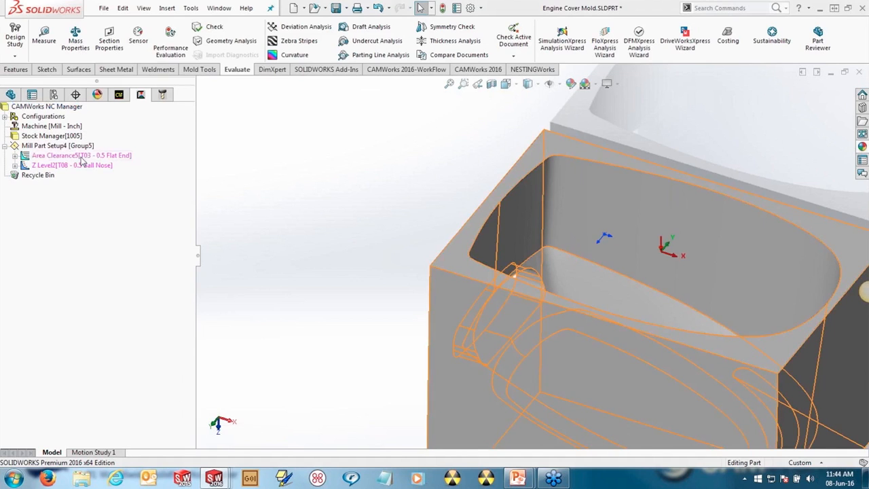
{"action": "middle_click_drag", "start_coordinate": [532, 287], "coordinate": [524, 273]}
{"action": "left_click", "coordinate": [493, 285]}
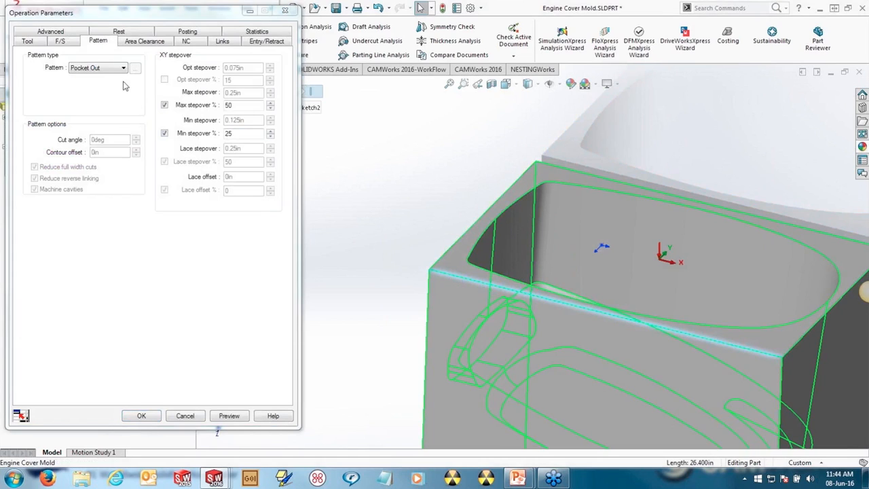
{"action": "left_click", "coordinate": [139, 43]}
{"action": "double_click", "coordinate": [233, 97]}
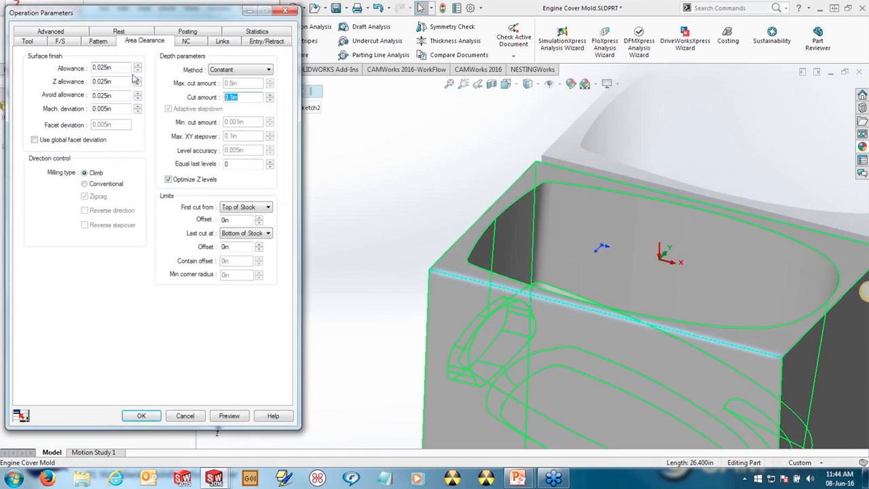
{"action": "type", "text": ".5"}
- Set the flat end mill's cut diameter and shank diameter to 1 in
{"action": "left_click", "coordinate": [28, 41]}
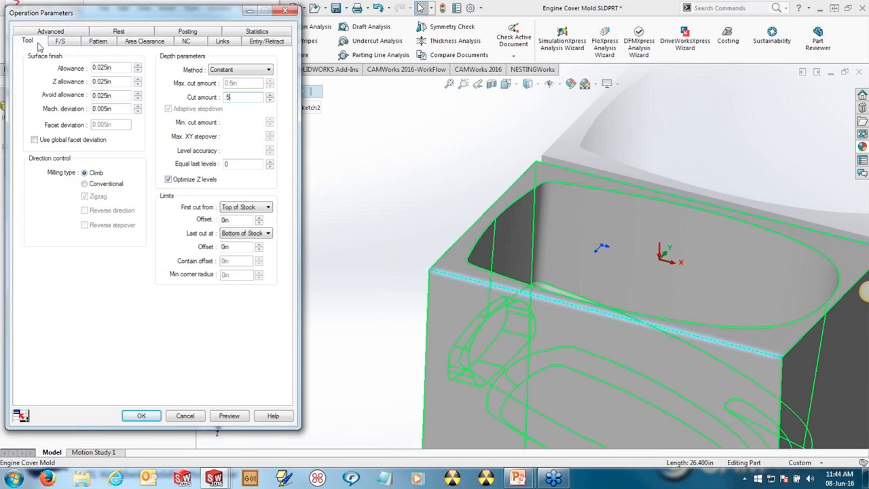
{"action": "type", "text": "1"}
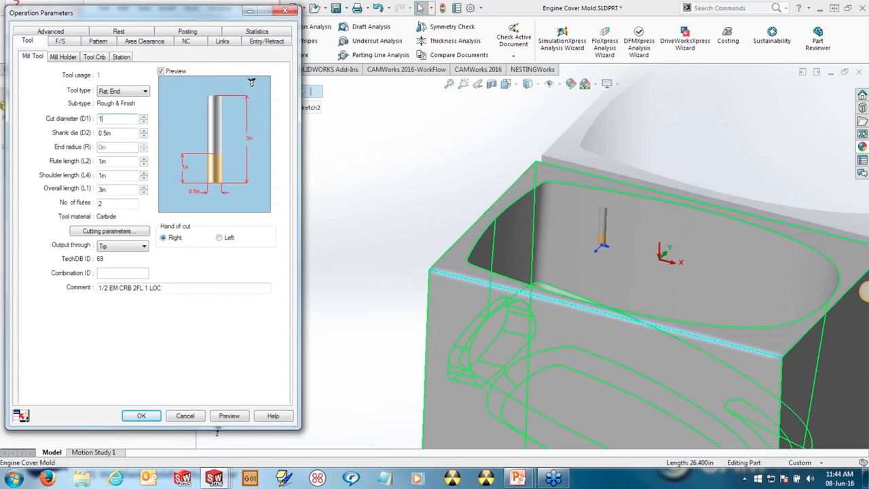
{"action": "double_click", "coordinate": [112, 133]}
{"action": "type", "text": "1"}
{"action": "left_click", "coordinate": [133, 120]}
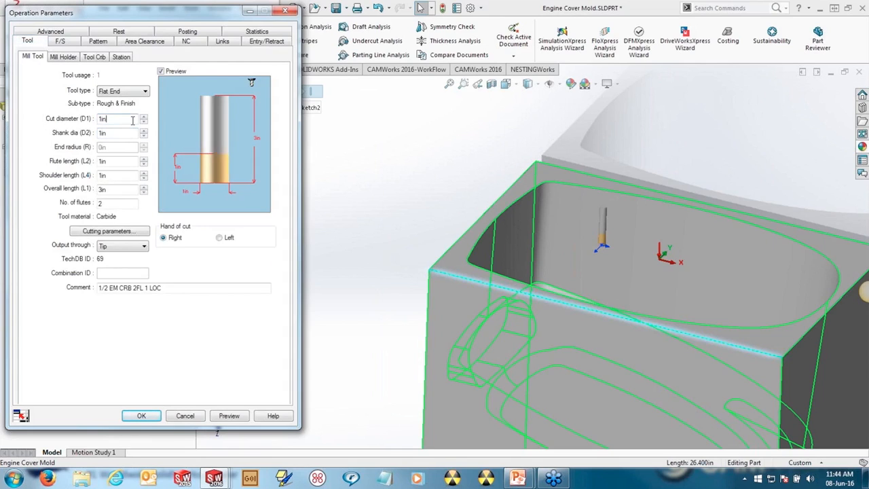
- Examine the 1 in flat end mill's C40-50EM1 holder at the edge of the mold cavity
{"action": "left_click", "coordinate": [62, 57]}
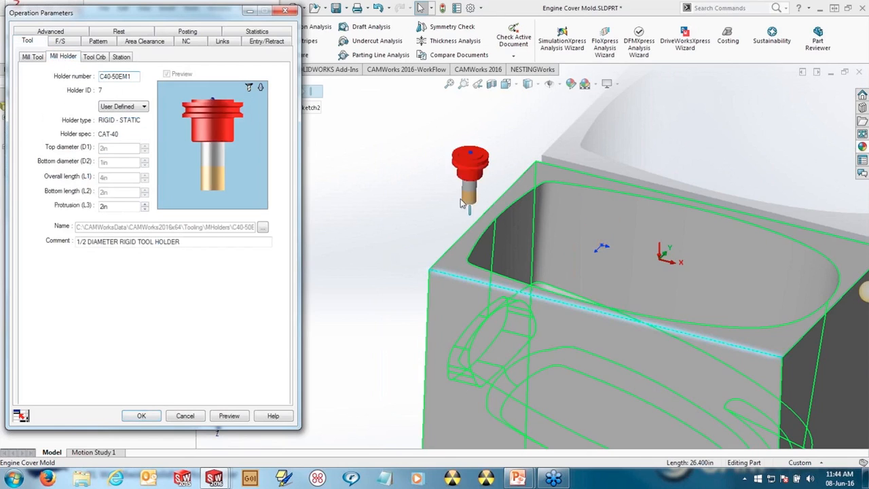
{"action": "scroll", "coordinate": [573, 228], "scroll_direction": "down", "scroll_amount": 5}
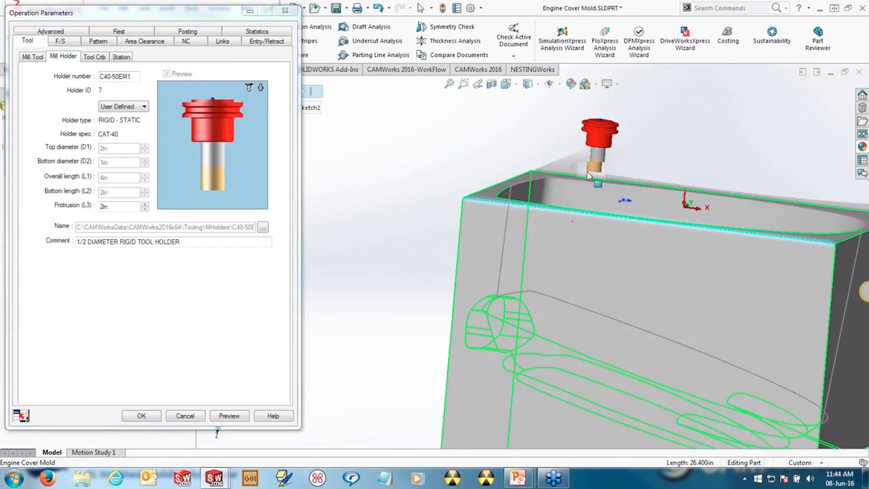
{"action": "middle_click_drag", "start_coordinate": [505, 253], "coordinate": [508, 240]}
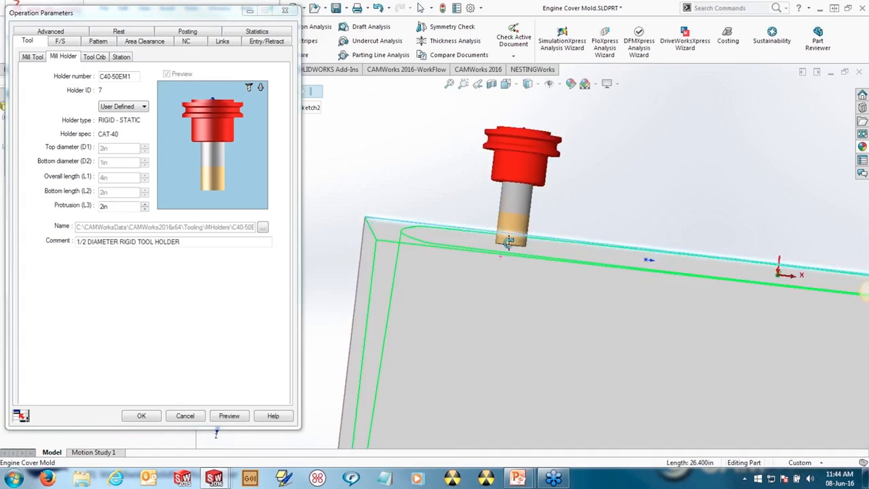
{"action": "scroll", "coordinate": [504, 261], "scroll_direction": "up", "scroll_amount": 3}
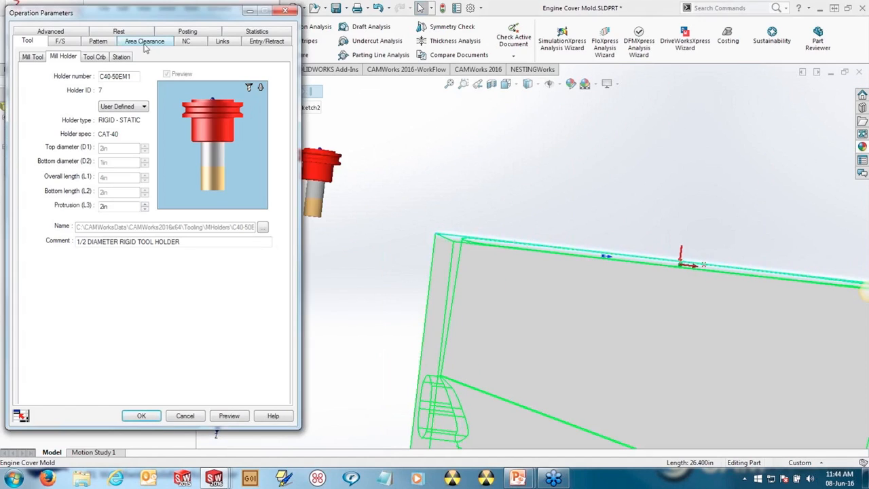
- Calculate the minimum tool protrusion for the Area Clearance operation by previewing its toolpath, and read the calculated minimum
{"action": "left_click", "coordinate": [65, 32]}
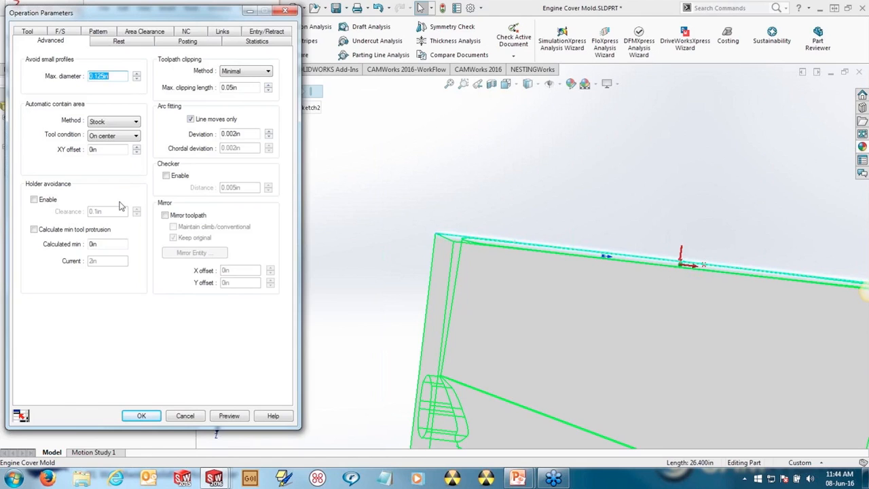
{"action": "scroll", "coordinate": [611, 246], "scroll_direction": "up", "scroll_amount": 5}
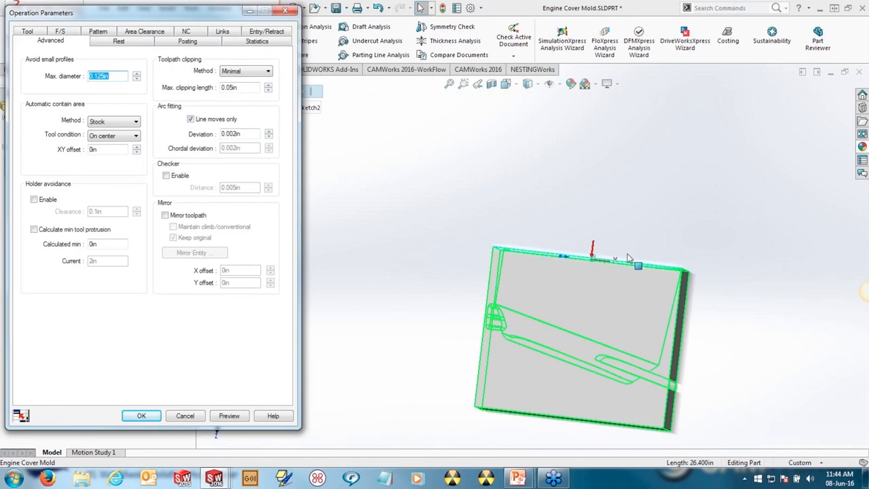
{"action": "middle_click_drag", "start_coordinate": [624, 268], "coordinate": [623, 283]}
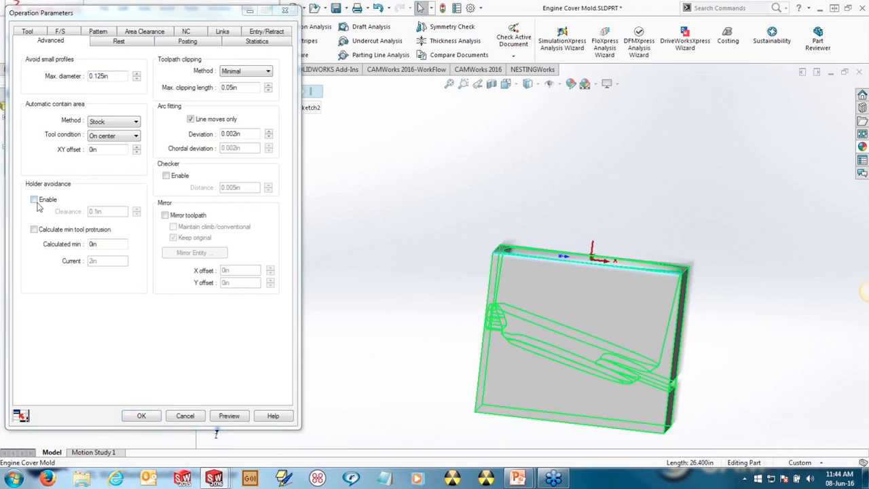
{"action": "left_click", "coordinate": [35, 230]}
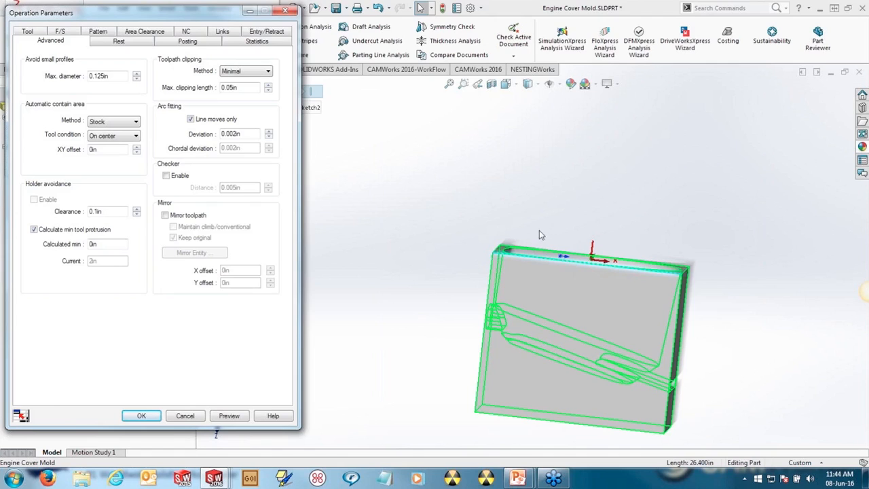
{"action": "left_click", "coordinate": [230, 416]}
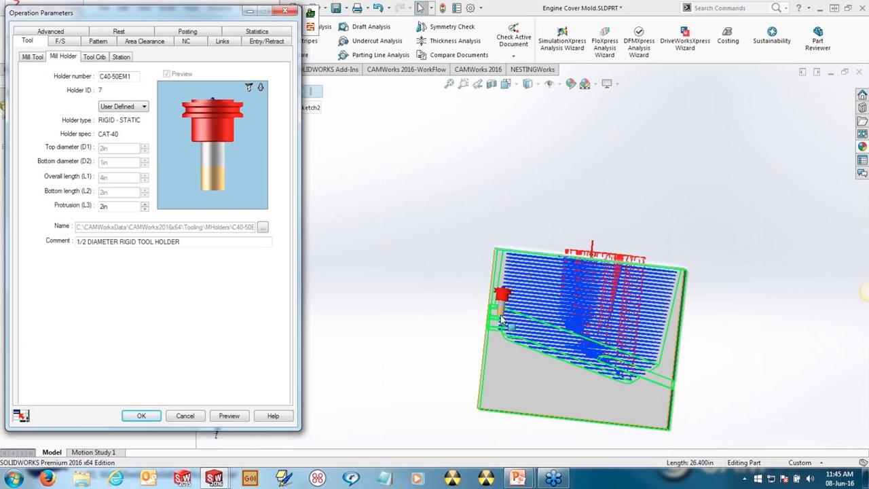
{"action": "left_click", "coordinate": [68, 34]}
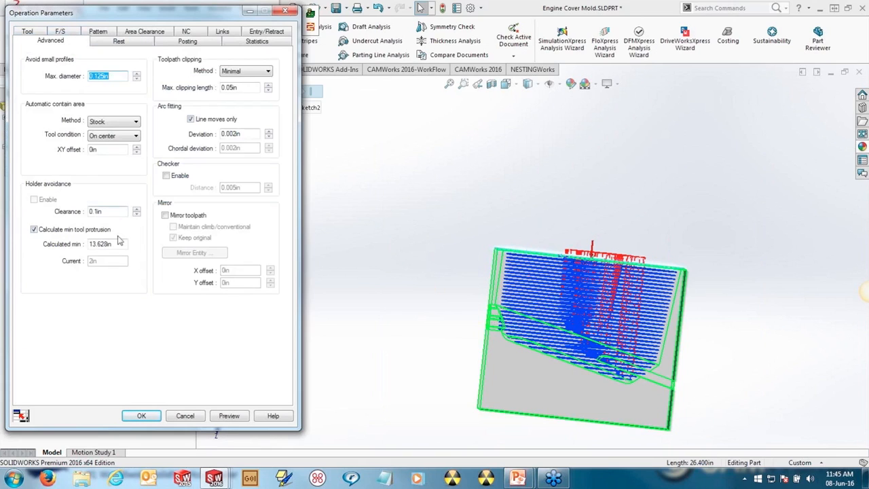
{"action": "left_click_drag", "start_coordinate": [113, 244], "coordinate": [60, 245]}
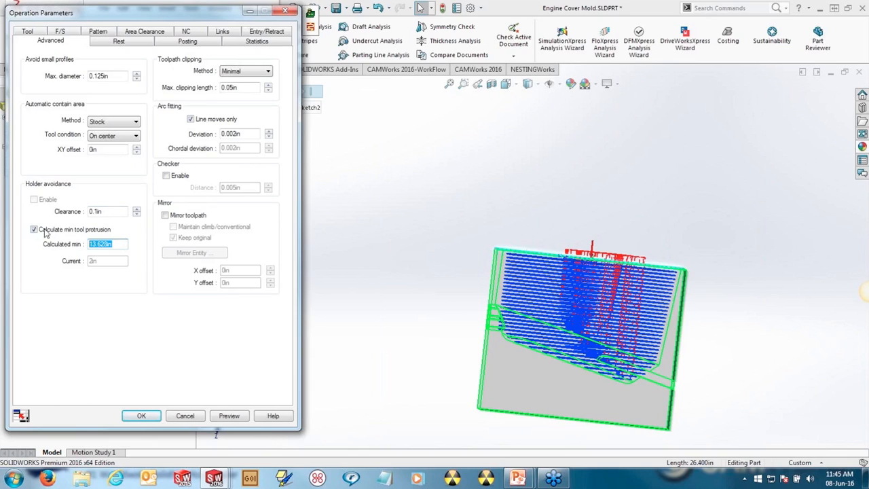
- Replace the minimum protrusion calculation with holder avoidance at 0.5 in clearance, preview the toolpath and accept the operation parameters
{"action": "left_click", "coordinate": [34, 230]}
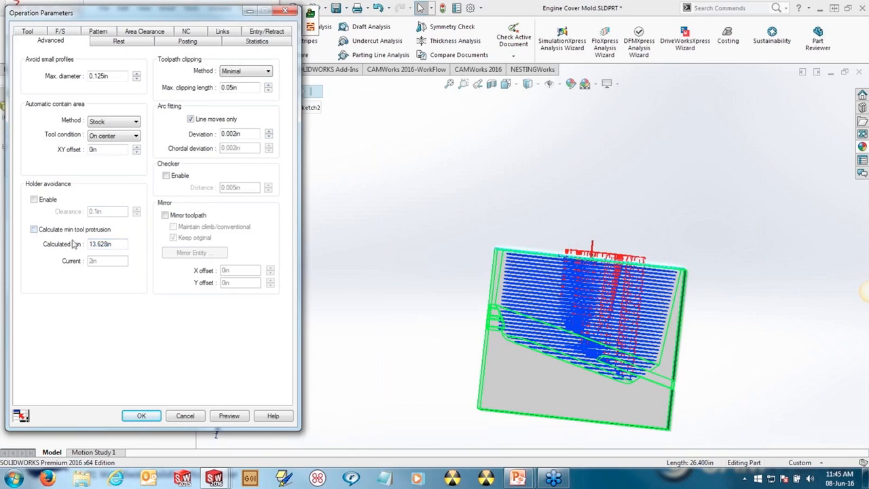
{"action": "left_click", "coordinate": [45, 200]}
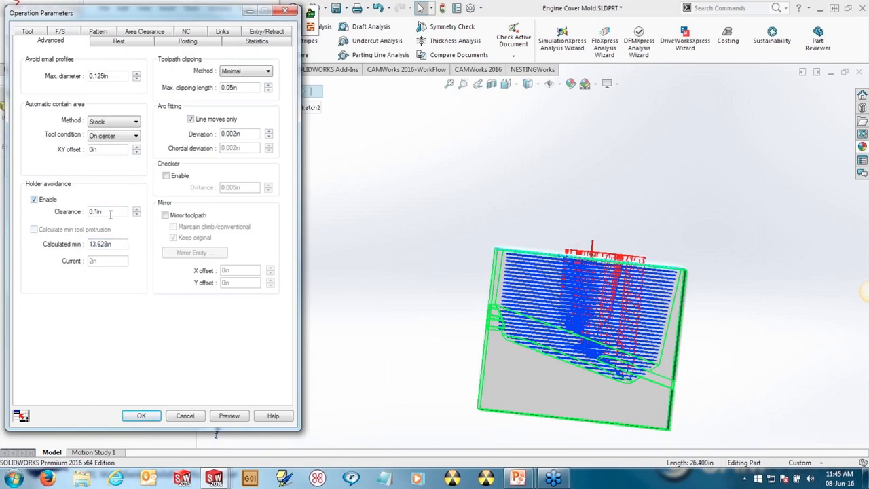
{"action": "left_click_drag", "start_coordinate": [110, 213], "coordinate": [39, 213]}
{"action": "type", "text": "5"}
{"action": "left_click", "coordinate": [228, 415]}
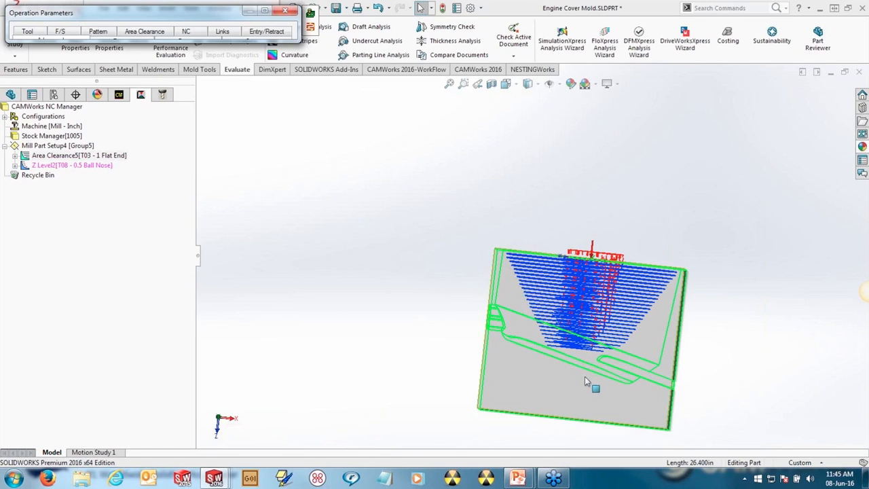
{"action": "middle_click_drag", "start_coordinate": [591, 313], "coordinate": [593, 337]}
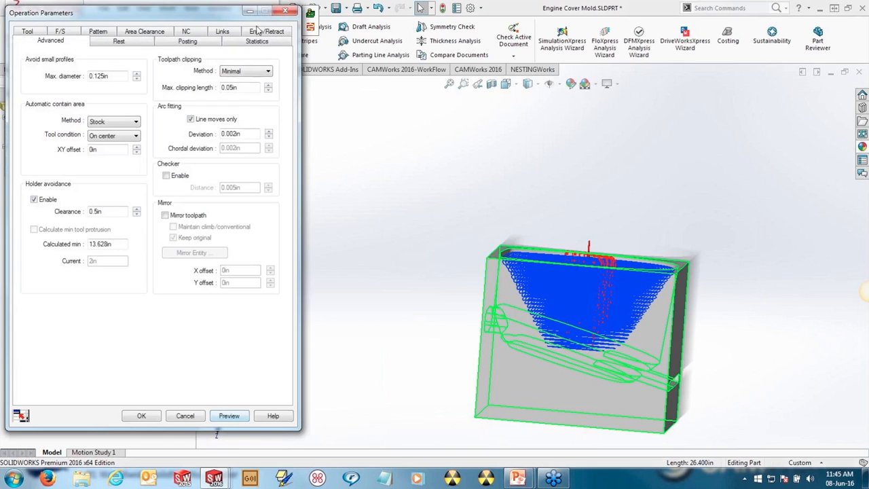
{"action": "left_click", "coordinate": [141, 418]}
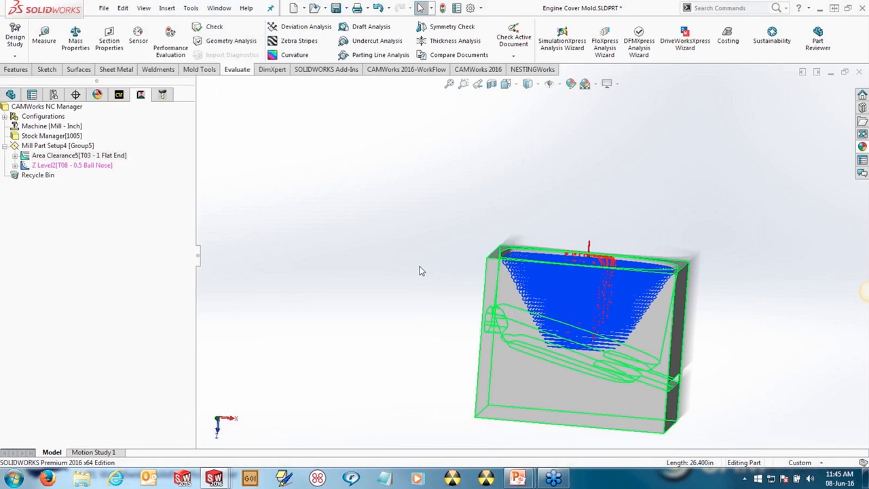
- Create a new mill part setup with Plane5 as its direction entity
{"action": "left_click", "coordinate": [119, 94]}
{"action": "right_click", "coordinate": [61, 136]}
{"action": "left_click", "coordinate": [84, 161]}
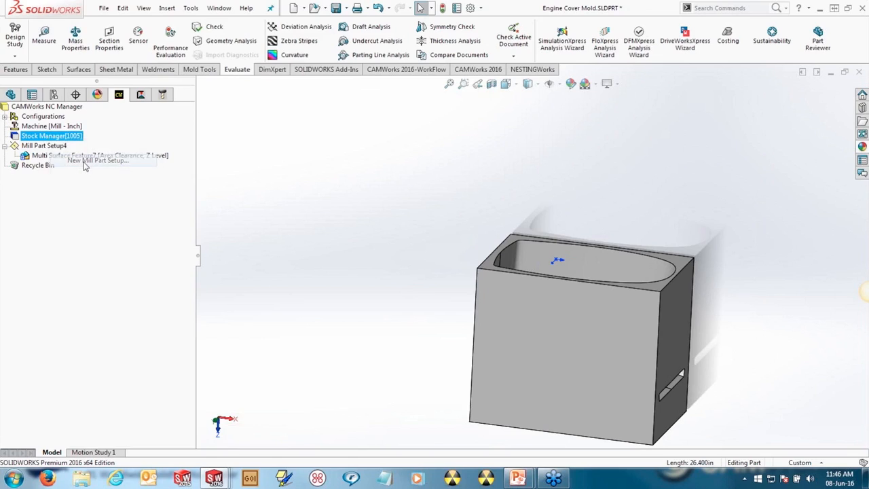
{"action": "left_click", "coordinate": [202, 84]}
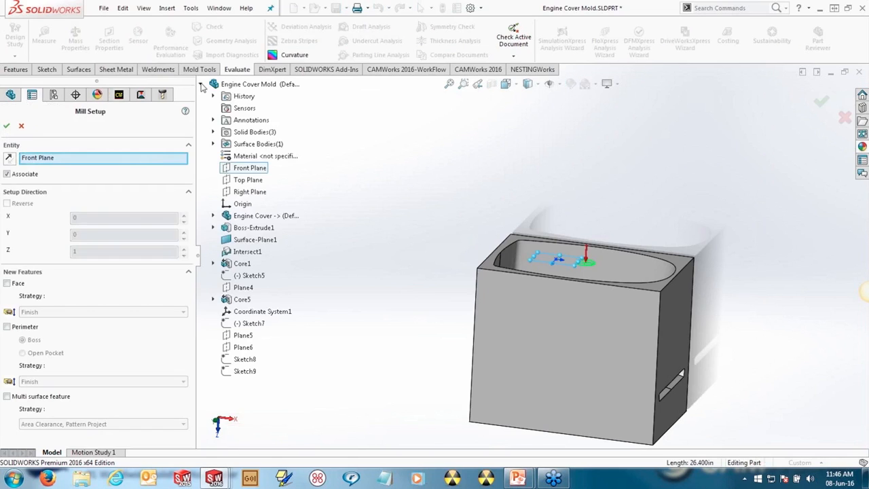
{"action": "left_click", "coordinate": [242, 335]}
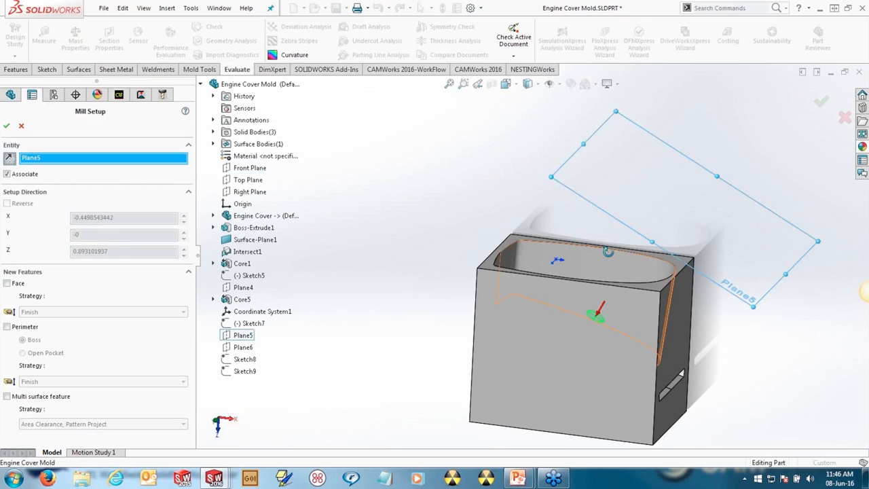
{"action": "left_click", "coordinate": [7, 127]}
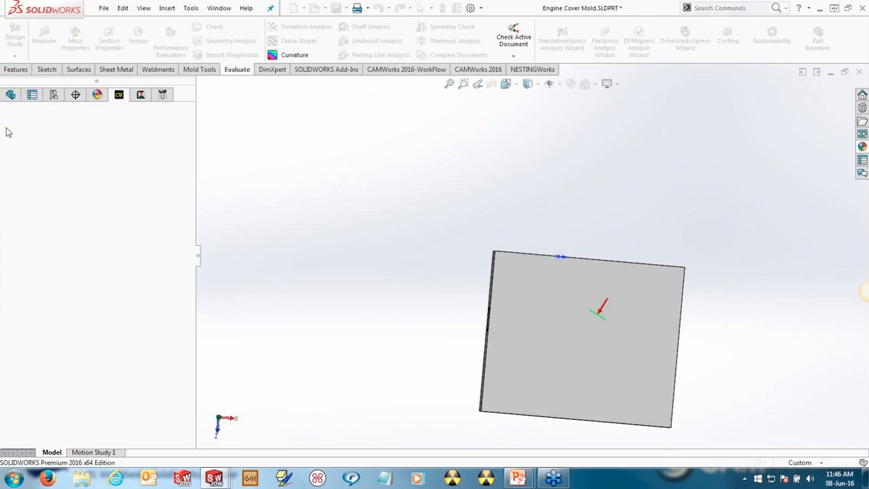
- Add a multi surface feature to the new setup from all faces of the Core5[1] body with the Area Clearance, Z Level strategy
{"action": "right_click", "coordinate": [38, 166]}
{"action": "left_click", "coordinate": [96, 256]}
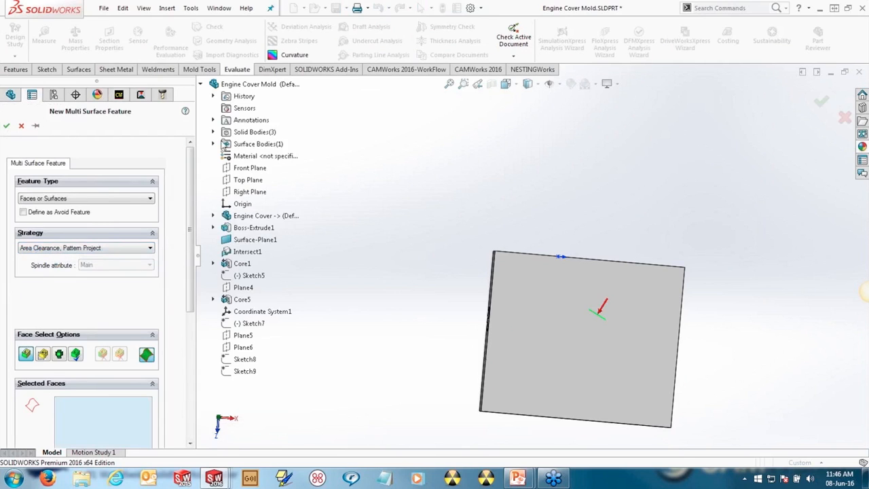
{"action": "left_click", "coordinate": [212, 132]}
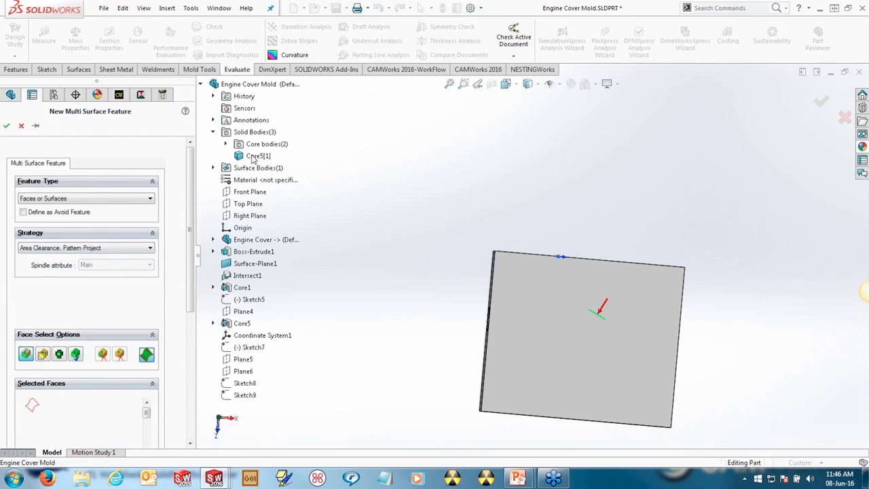
{"action": "left_click", "coordinate": [256, 156]}
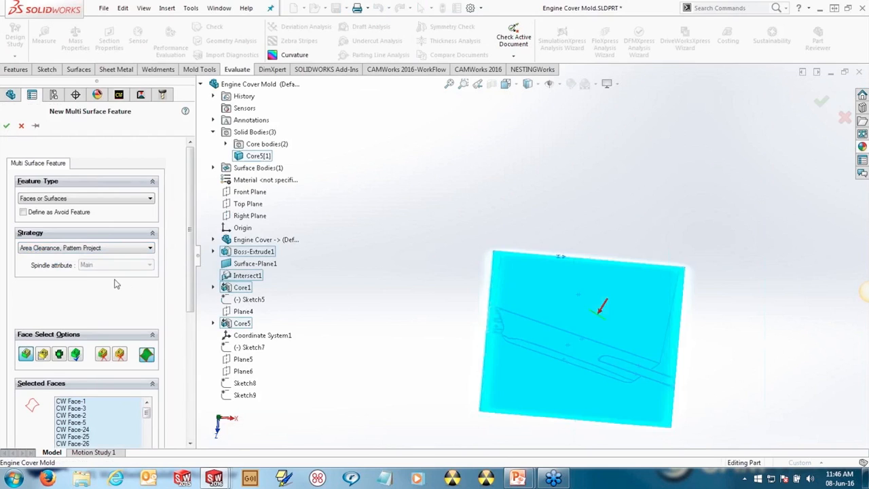
{"action": "left_click", "coordinate": [102, 248]}
{"action": "left_click", "coordinate": [51, 273]}
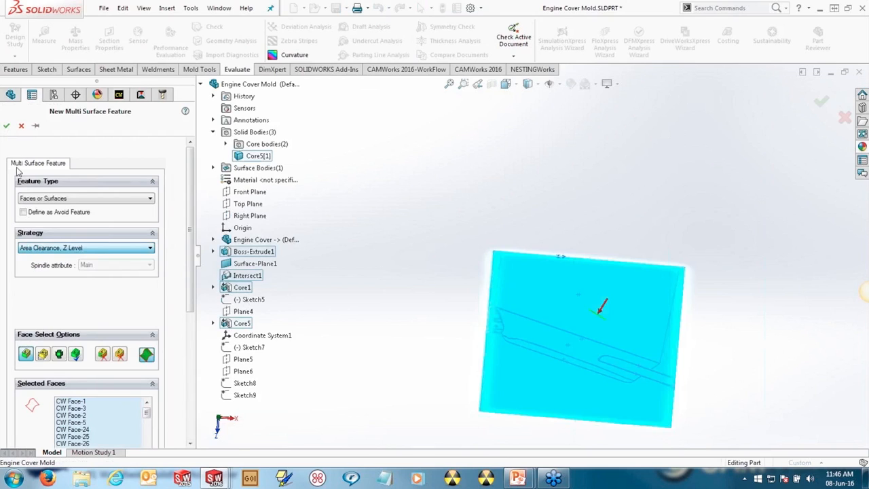
{"action": "left_click", "coordinate": [6, 126]}
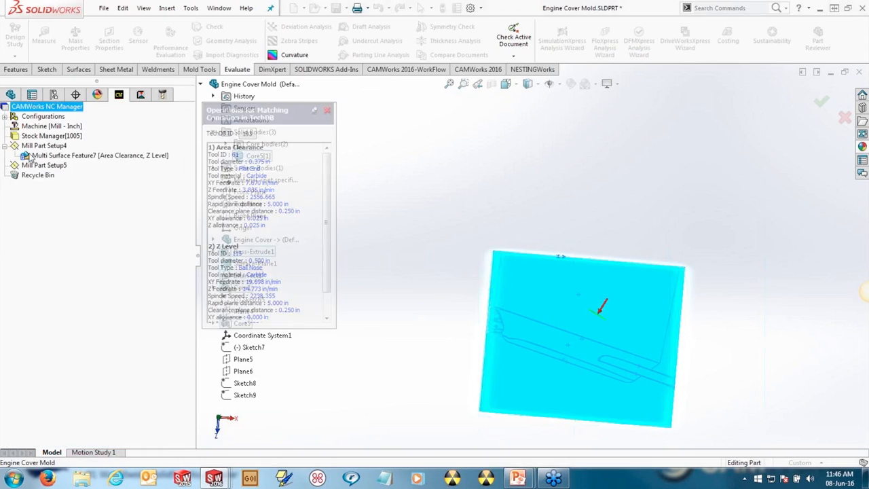
- Add a 3-axis Area Clearance operation to the new multi surface feature, copying Area Clearance5's parameters, then review and accept them
{"action": "right_click", "coordinate": [110, 177]}
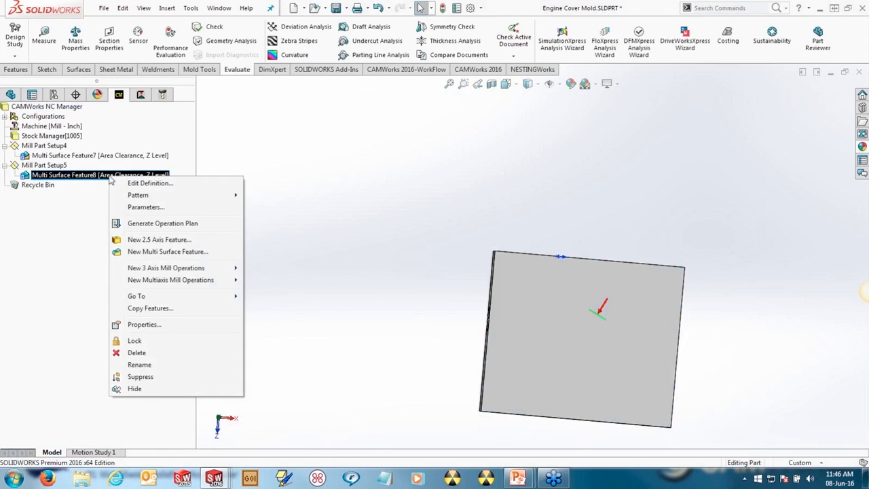
{"action": "mouse_move", "coordinate": [238, 273]}
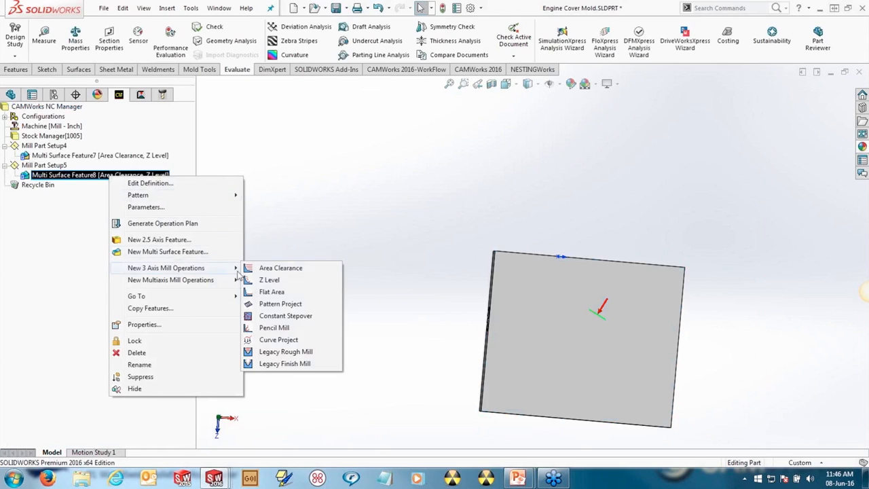
{"action": "left_click", "coordinate": [266, 269]}
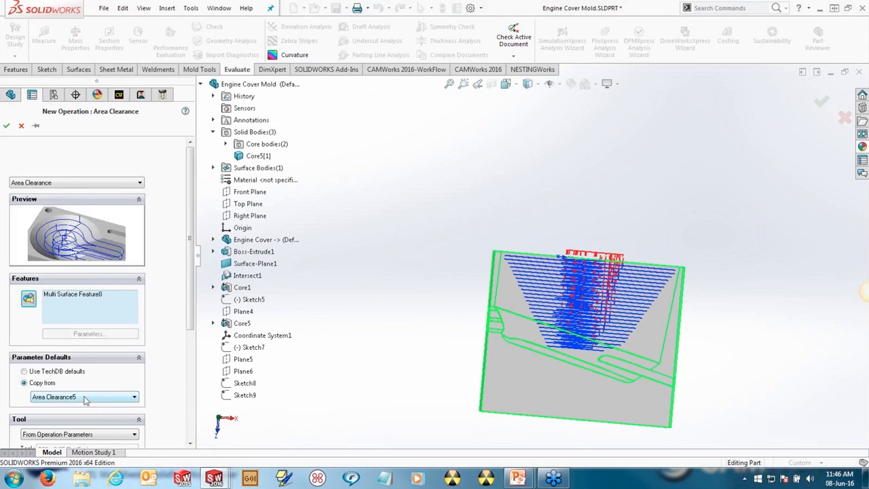
{"action": "left_click", "coordinate": [85, 399]}
{"action": "left_click", "coordinate": [85, 406]}
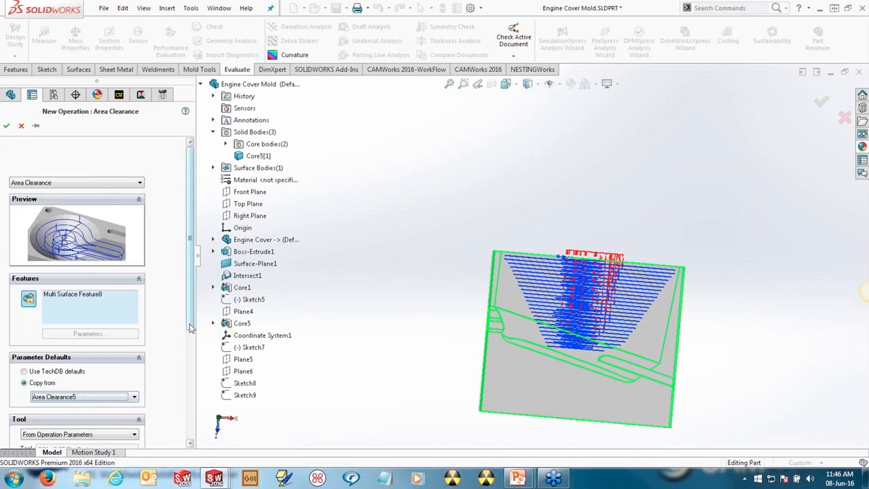
{"action": "left_click", "coordinate": [6, 125]}
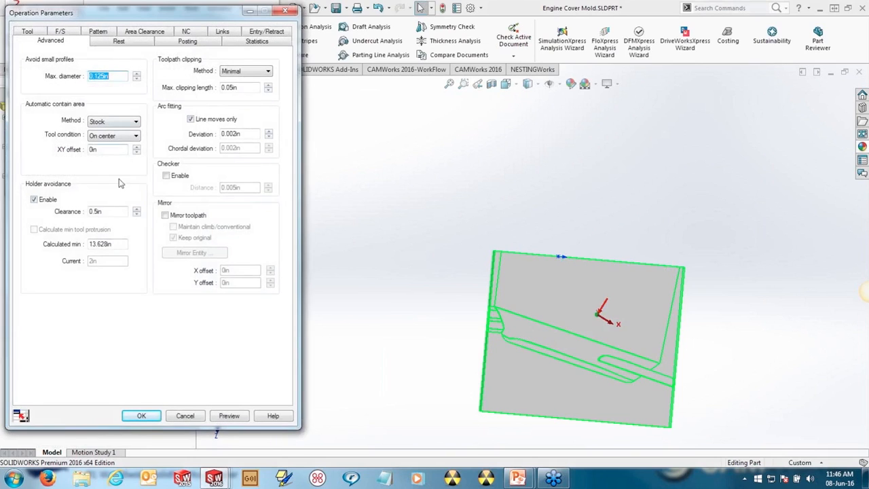
{"action": "left_click", "coordinate": [41, 34]}
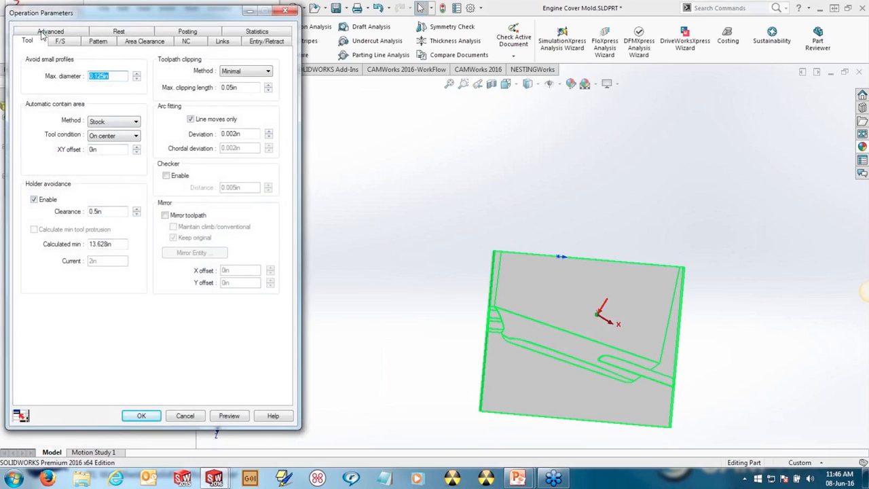
{"action": "left_click", "coordinate": [138, 46]}
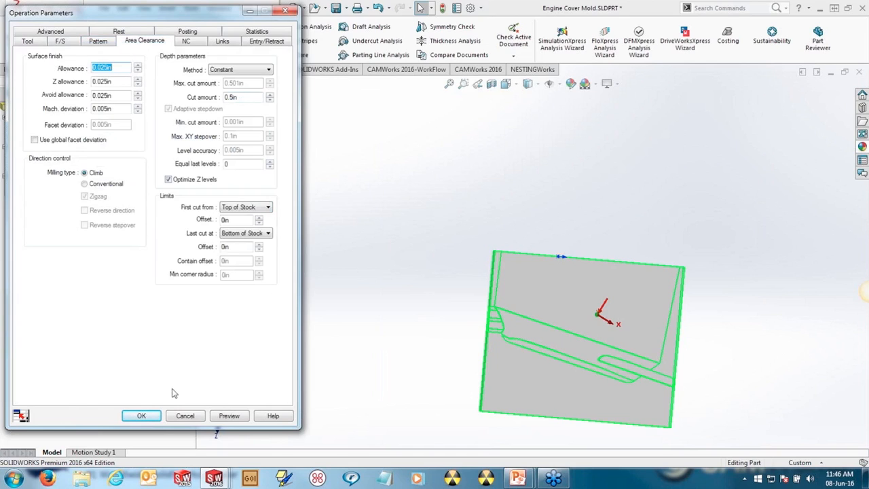
{"action": "left_click", "coordinate": [143, 415]}
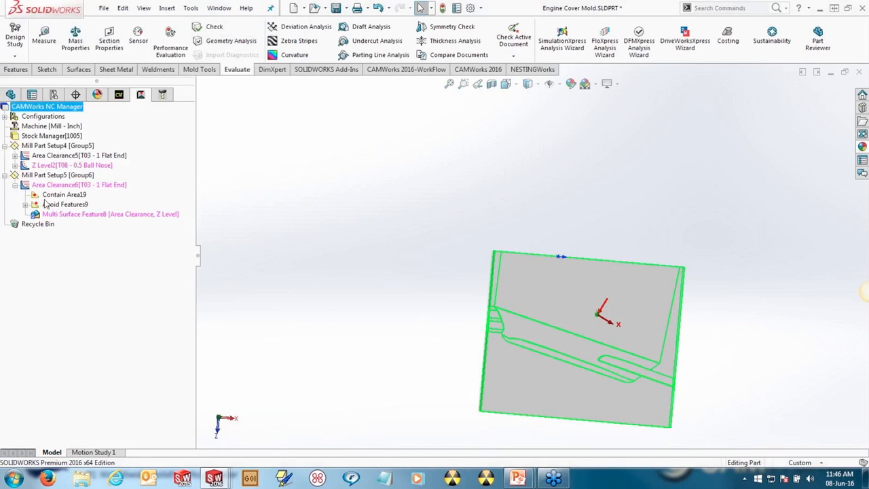
- Set Area Clearance6's rest machining to From WIP, computed from Area Clearance5, and generate its toolpath
{"action": "left_click", "coordinate": [61, 194]}
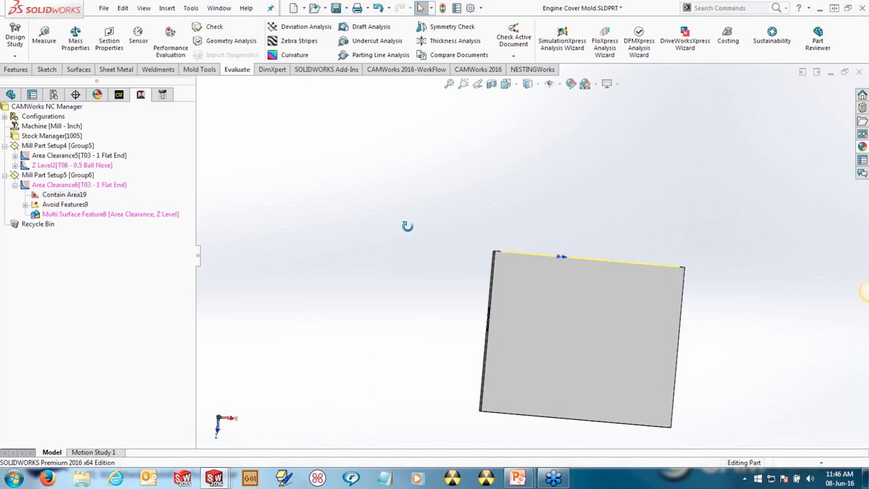
{"action": "right_click", "coordinate": [47, 185]}
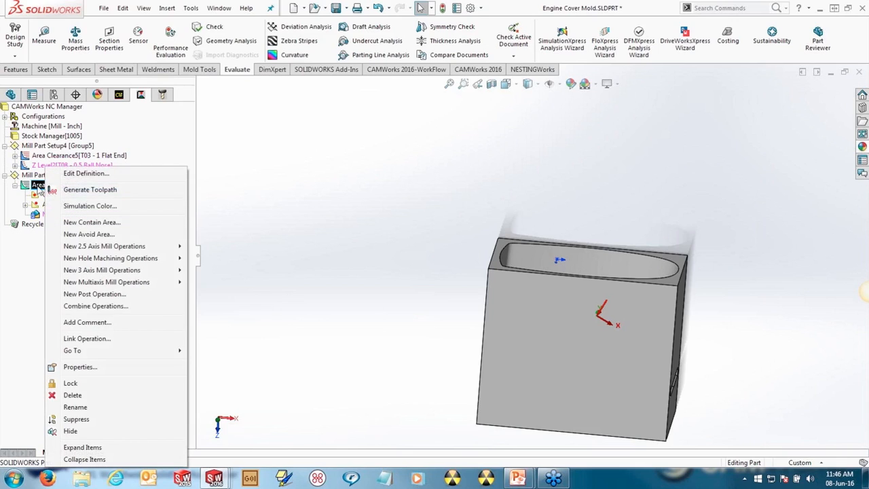
{"action": "left_click", "coordinate": [90, 189]}
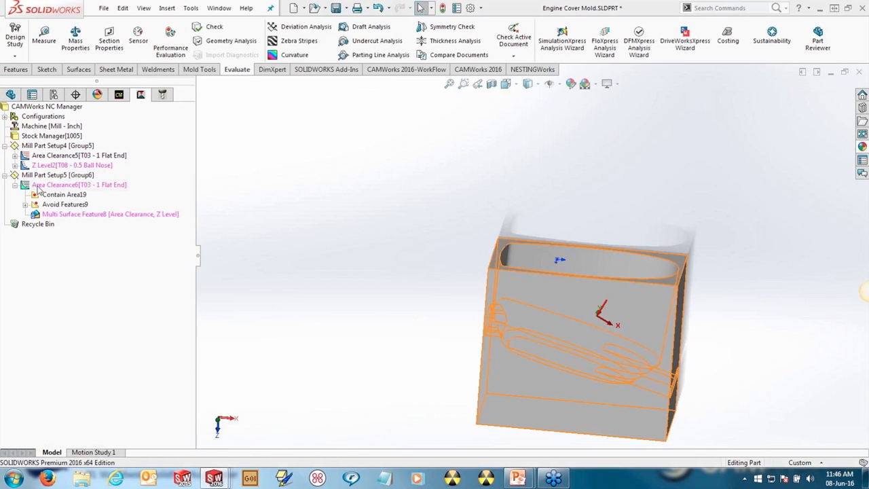
{"action": "double_click", "coordinate": [38, 189]}
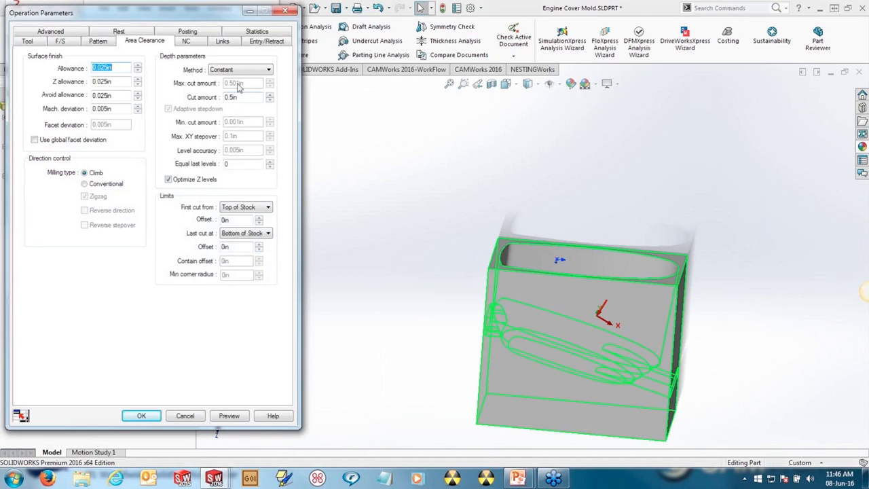
{"action": "left_click", "coordinate": [119, 31]}
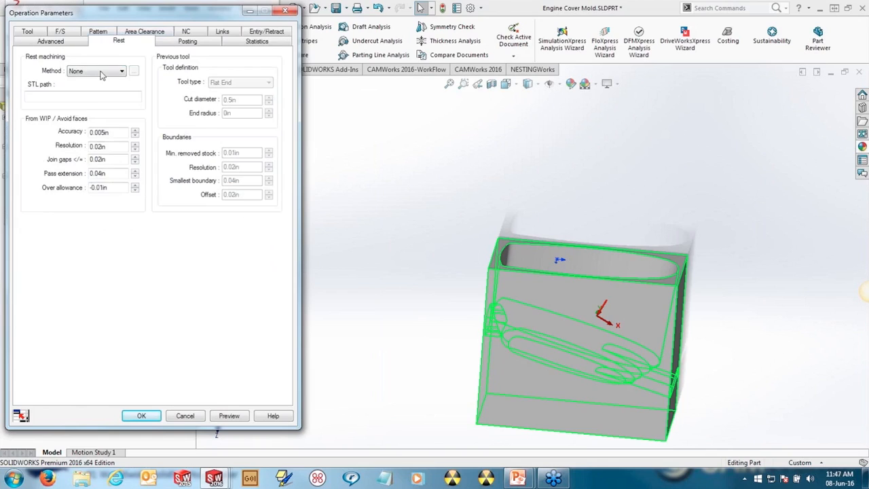
{"action": "left_click", "coordinate": [101, 76]}
{"action": "left_click", "coordinate": [99, 93]}
{"action": "left_click", "coordinate": [132, 74]}
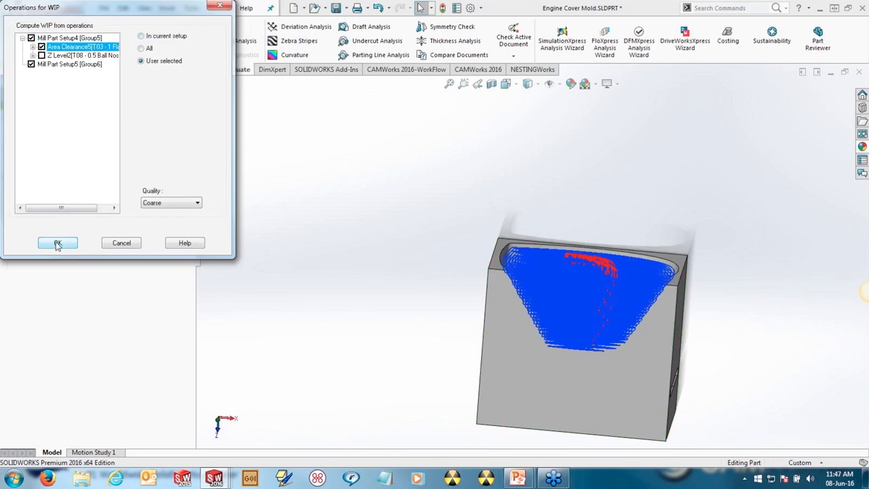
{"action": "left_click", "coordinate": [57, 243]}
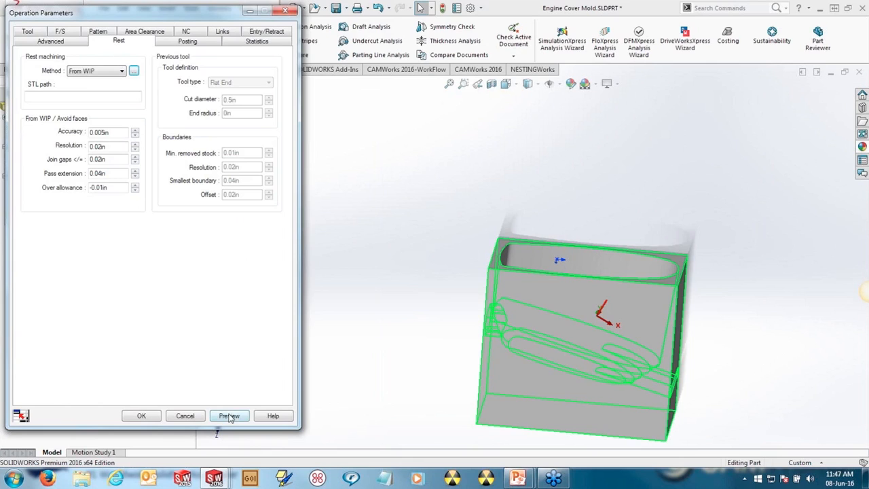
{"action": "left_click", "coordinate": [230, 416]}
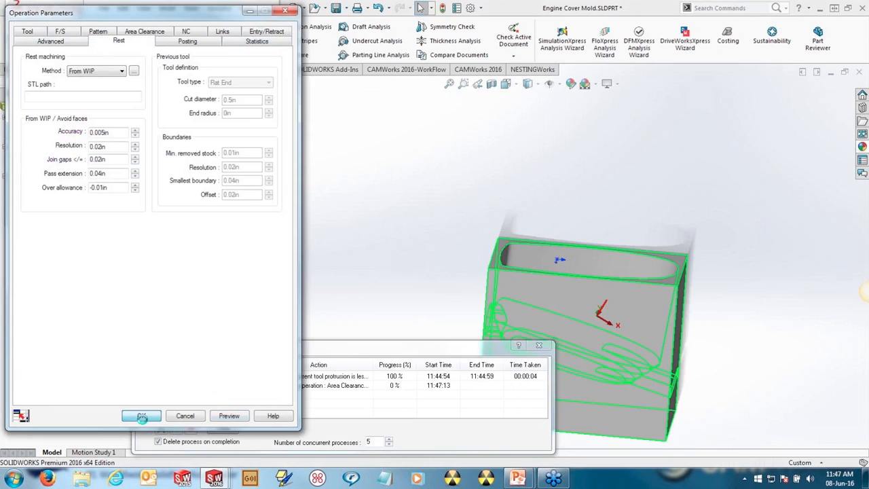
- Create another new mill part setup with Plane6 as its direction entity
{"action": "left_click", "coordinate": [120, 94]}
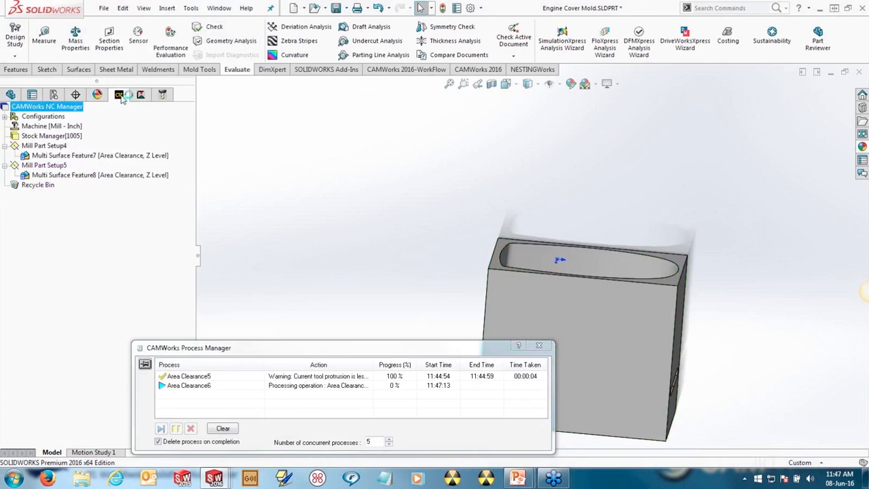
{"action": "left_click", "coordinate": [45, 136]}
{"action": "right_click", "coordinate": [46, 136]}
{"action": "left_click", "coordinate": [92, 157]}
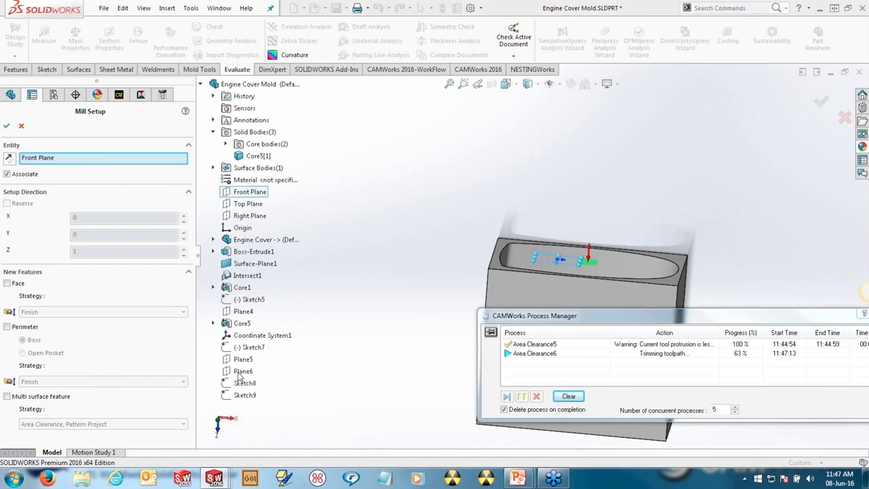
{"action": "left_click", "coordinate": [242, 371]}
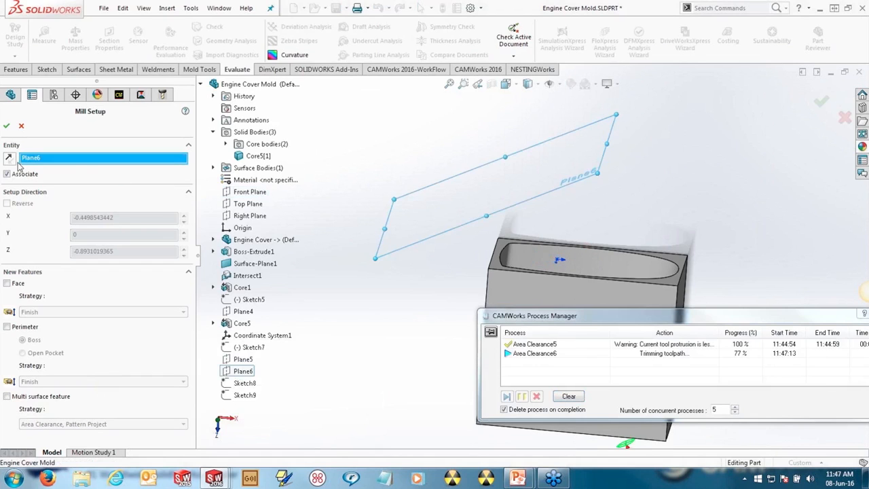
{"action": "left_click", "coordinate": [7, 127]}
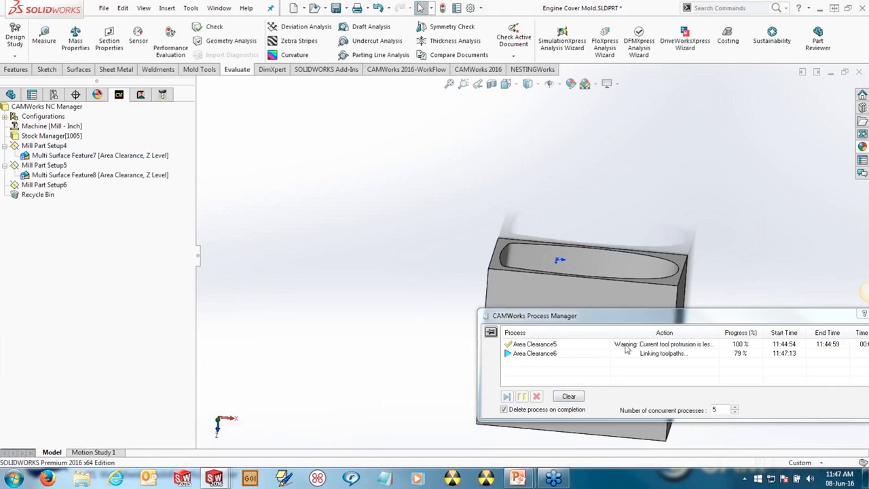
- Add a multi surface feature to the Plane6 setup from all faces of the Core5[1] body with the Area Clearance, Z Level strategy
{"action": "left_click", "coordinate": [42, 185]}
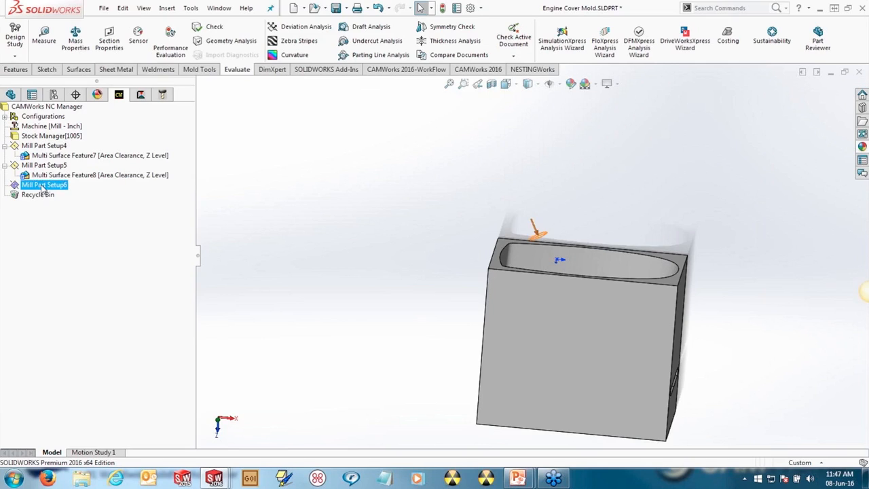
{"action": "right_click", "coordinate": [42, 188]}
{"action": "left_click", "coordinate": [102, 277]}
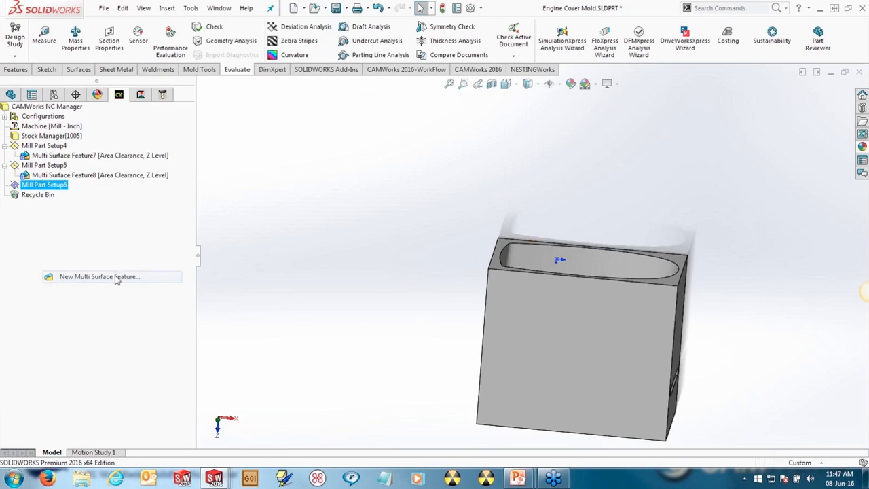
{"action": "left_click", "coordinate": [85, 248]}
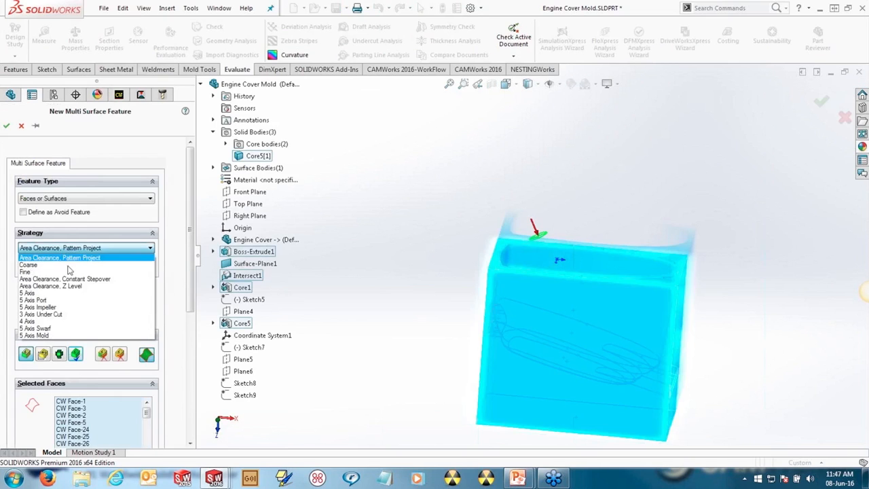
{"action": "left_click", "coordinate": [68, 289]}
{"action": "left_click", "coordinate": [6, 125]}
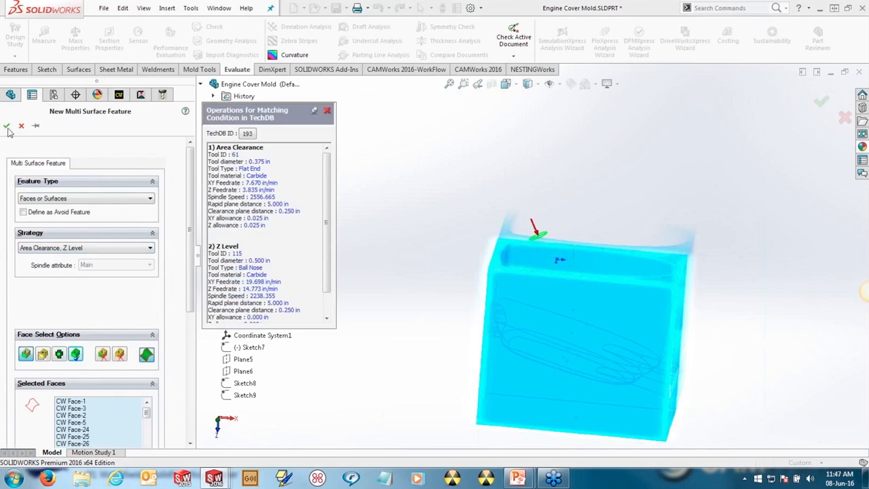
- Add a 3-axis Area Clearance operation to the Plane6 setup's multi surface feature, copying parameters from Area Clearance5
{"action": "right_click", "coordinate": [60, 195]}
{"action": "mouse_move", "coordinate": [156, 287]}
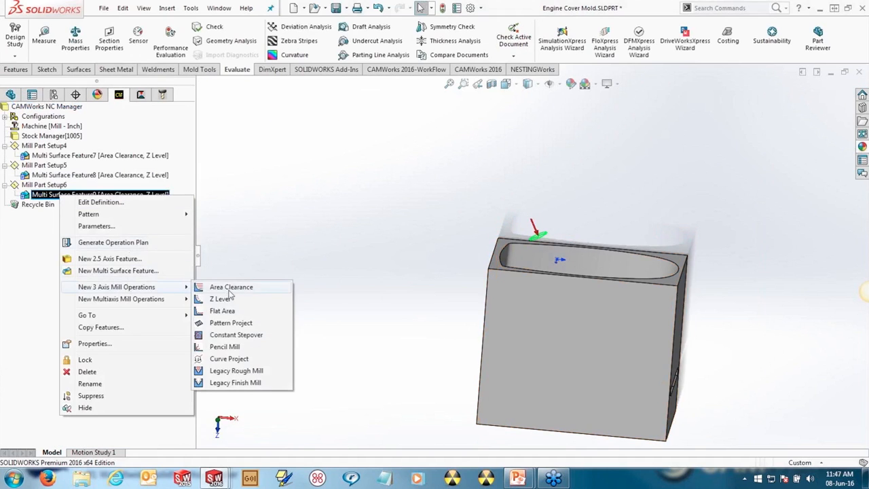
{"action": "left_click", "coordinate": [227, 288]}
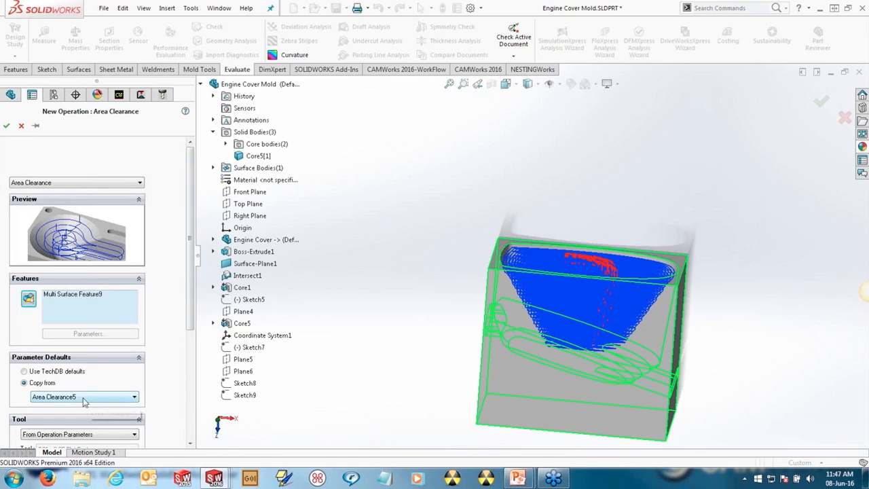
{"action": "left_click", "coordinate": [7, 126]}
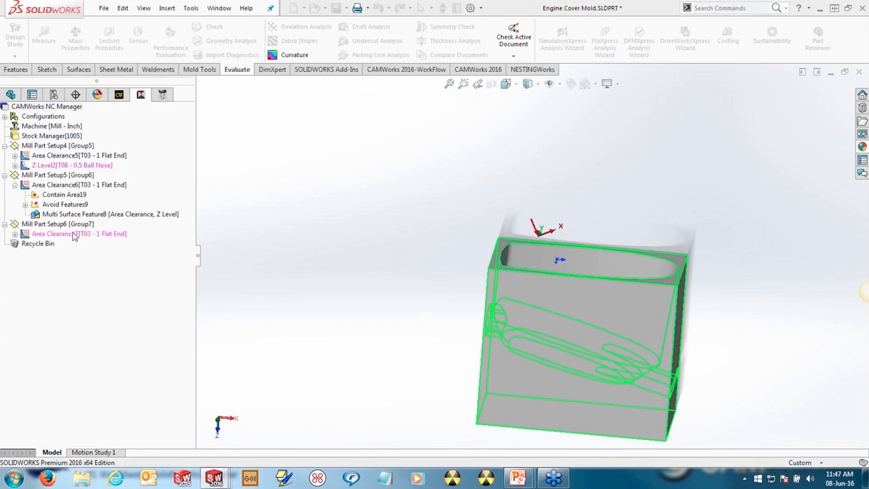
- Set Area Clearance7's rest machining to From WIP, computed from Area Clearance5 and Area Clearance6, and accept the operation parameters
{"action": "double_click", "coordinate": [75, 235]}
{"action": "left_click", "coordinate": [118, 40]}
{"action": "left_click", "coordinate": [117, 72]}
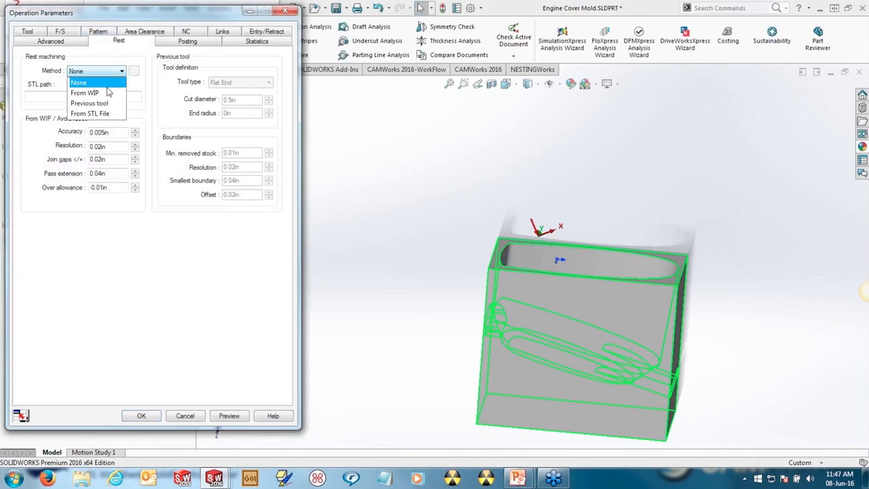
{"action": "left_click", "coordinate": [107, 93]}
{"action": "left_click", "coordinate": [135, 72]}
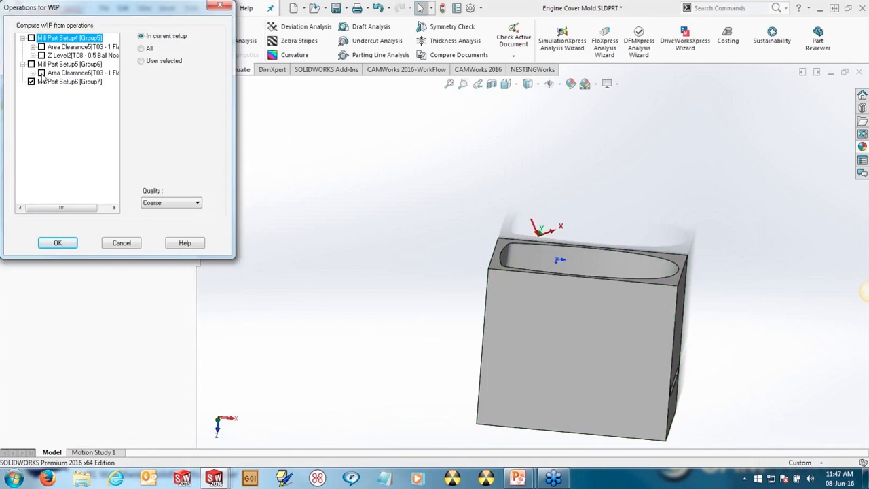
{"action": "left_click", "coordinate": [41, 72]}
{"action": "left_click", "coordinate": [43, 47]}
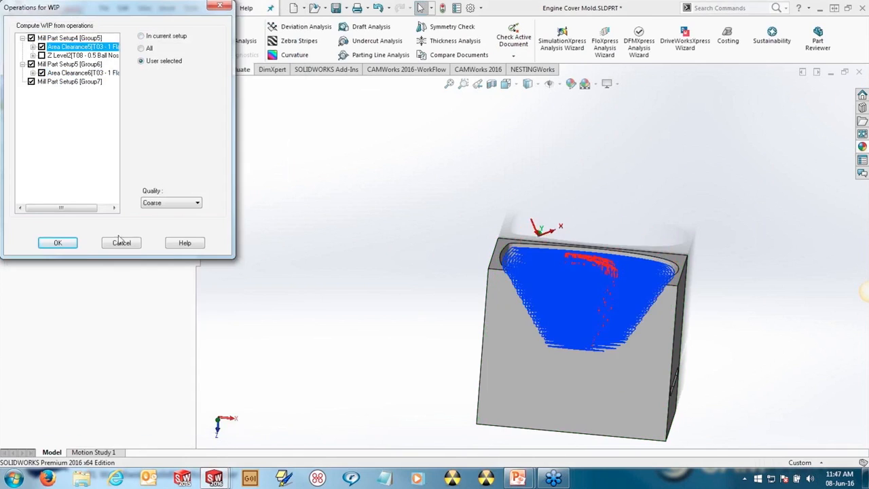
{"action": "left_click", "coordinate": [58, 243]}
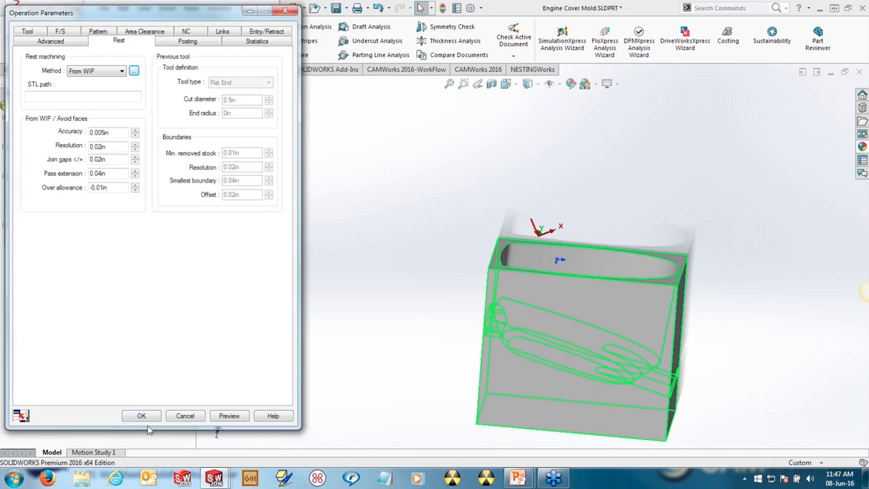
{"action": "left_click", "coordinate": [147, 417]}
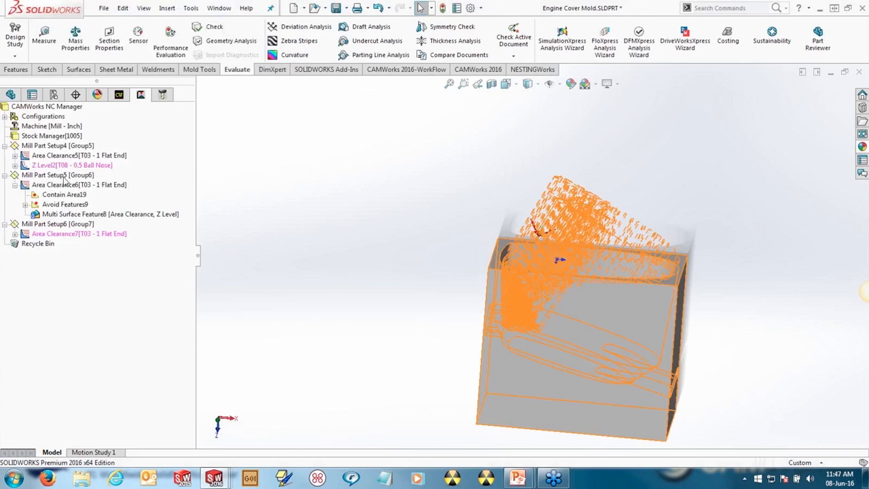
- Try 5 Axis indexing in the machine definition, check the rotary axis settings, and set the indexing to None
{"action": "double_click", "coordinate": [52, 127]}
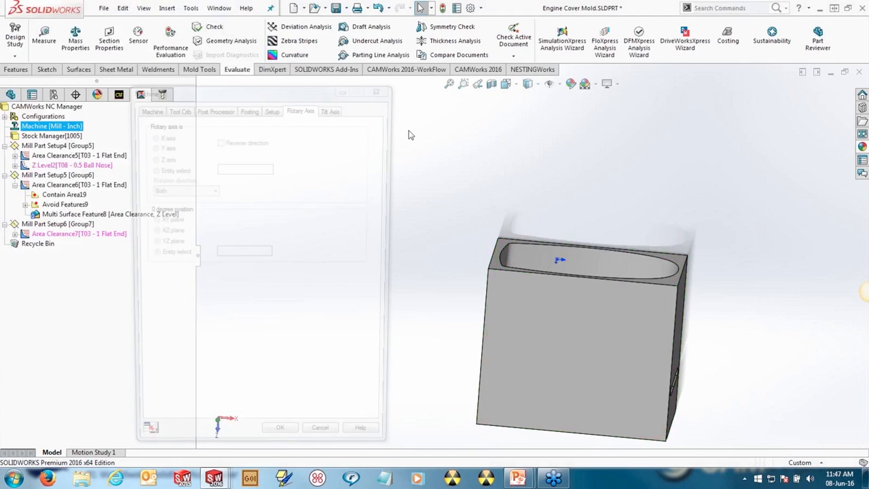
{"action": "left_click", "coordinate": [272, 108]}
{"action": "left_click", "coordinate": [333, 130]}
{"action": "left_click", "coordinate": [309, 157]}
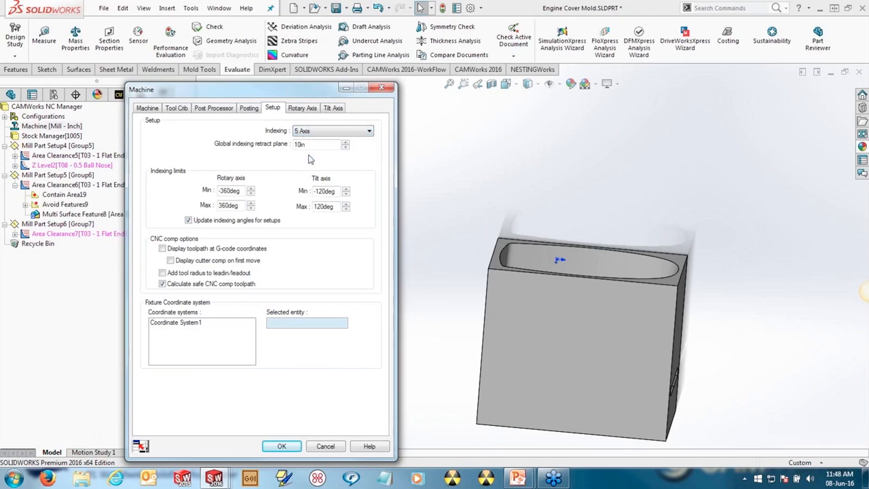
{"action": "left_click", "coordinate": [303, 110]}
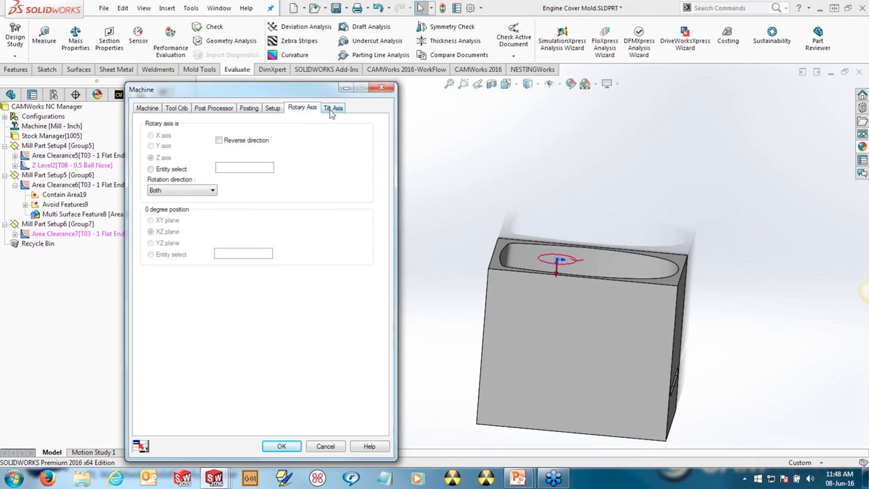
{"action": "left_click", "coordinate": [274, 110]}
{"action": "left_click", "coordinate": [312, 134]}
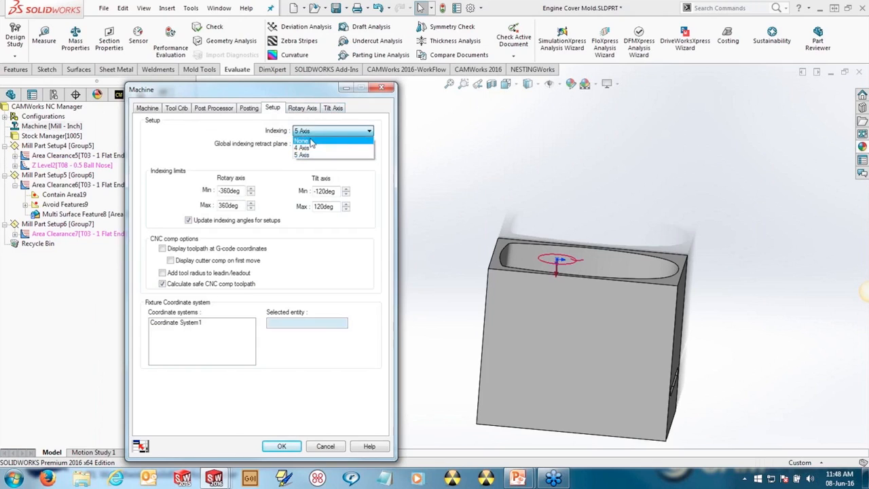
{"action": "left_click", "coordinate": [311, 141]}
{"action": "key", "text": "Return"}
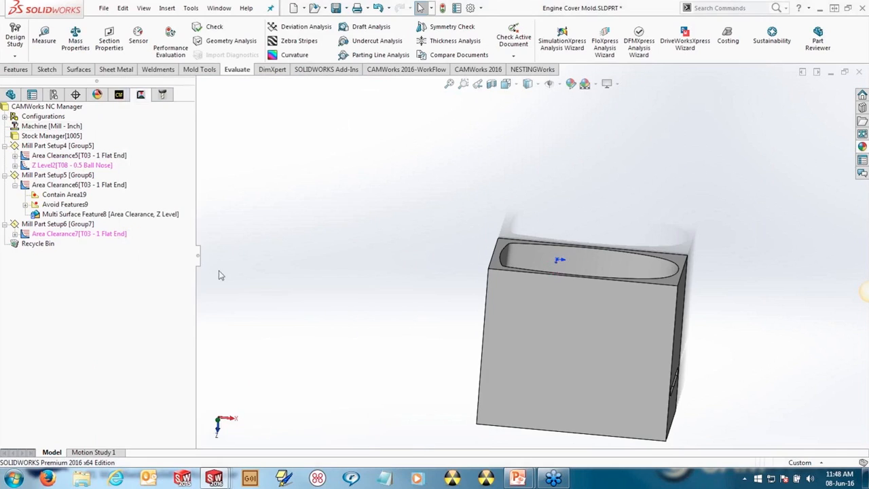
- Generate the toolpath for Area Clearance7 and examine Area Clearance6's toolpath in the cavity
{"action": "left_click", "coordinate": [76, 233]}
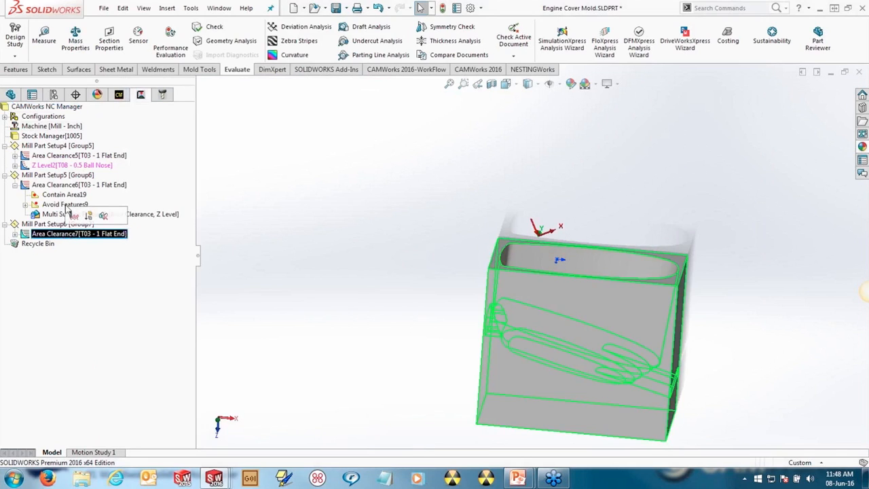
{"action": "left_click", "coordinate": [74, 215]}
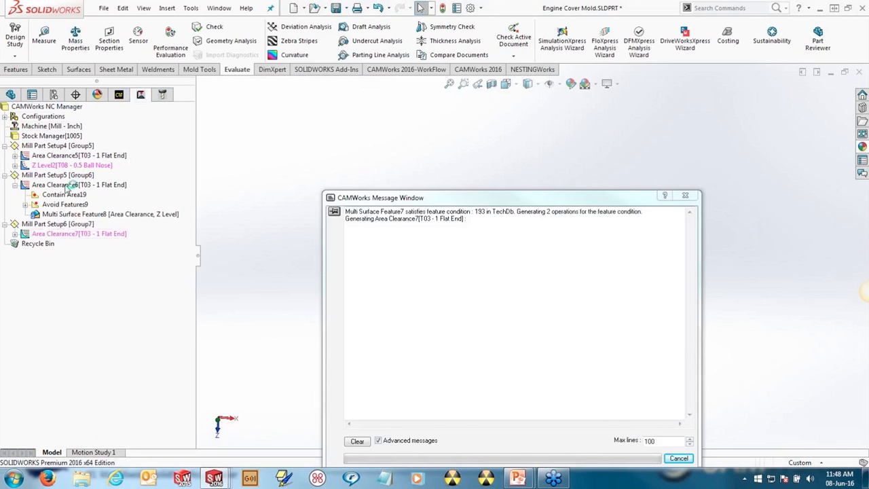
{"action": "scroll", "coordinate": [66, 189], "scroll_direction": "down", "scroll_amount": 3}
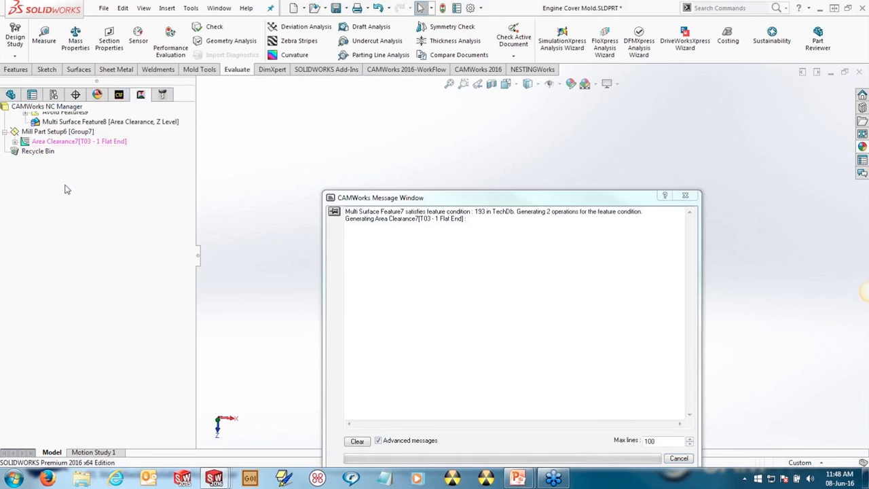
{"action": "left_click", "coordinate": [66, 186]}
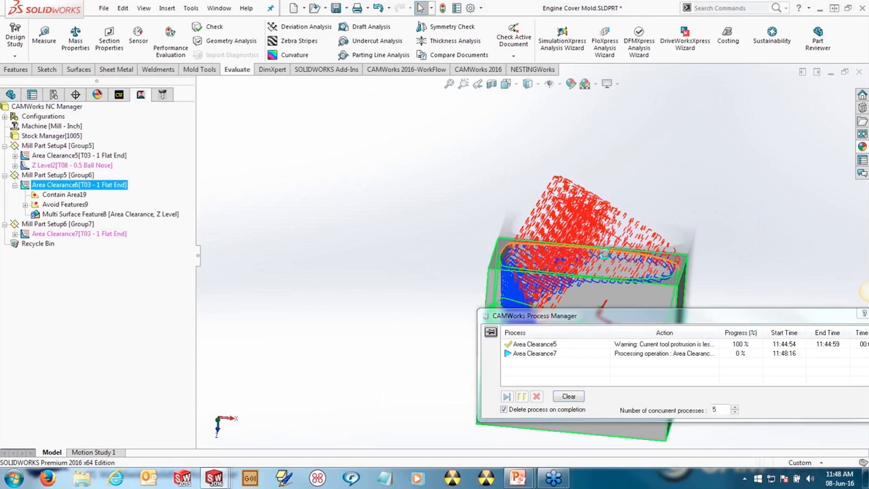
{"action": "middle_click_drag", "start_coordinate": [589, 266], "coordinate": [536, 265]}
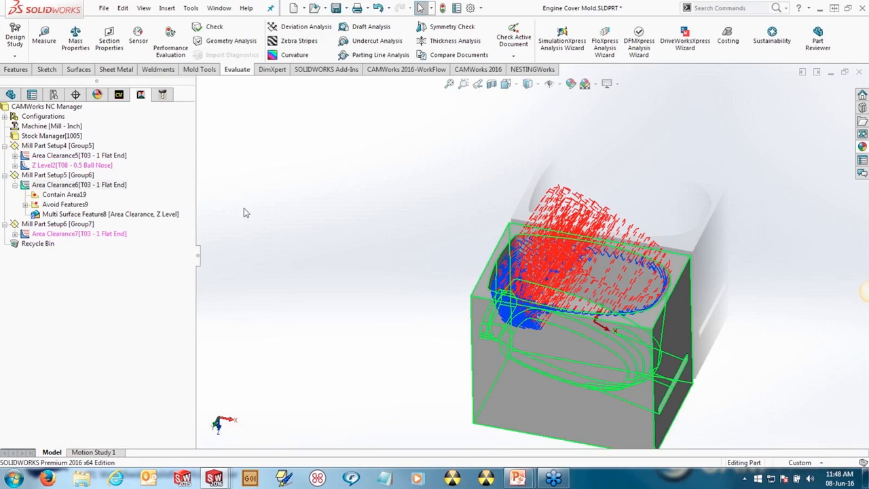
- Define the stock from the STL file Engine Cover Mold.stl in inches, inserted using Coordinate System1
{"action": "double_click", "coordinate": [48, 139]}
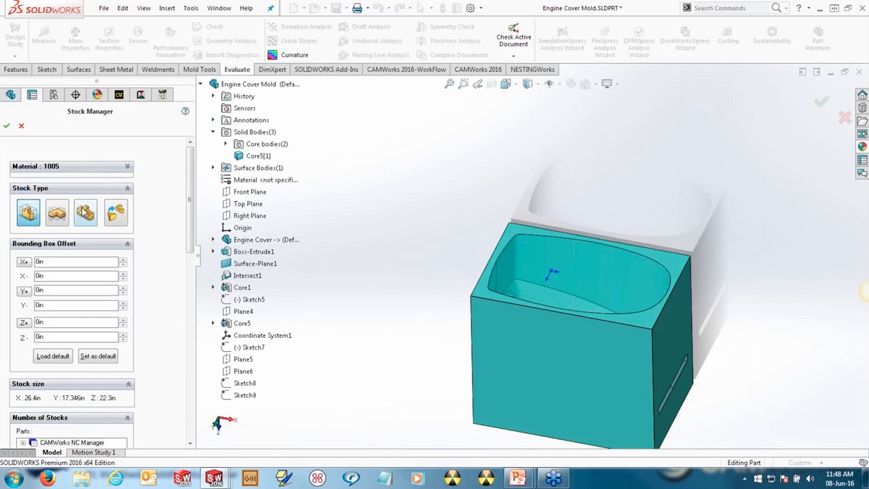
{"action": "left_click", "coordinate": [85, 212]}
{"action": "left_click", "coordinate": [121, 263]}
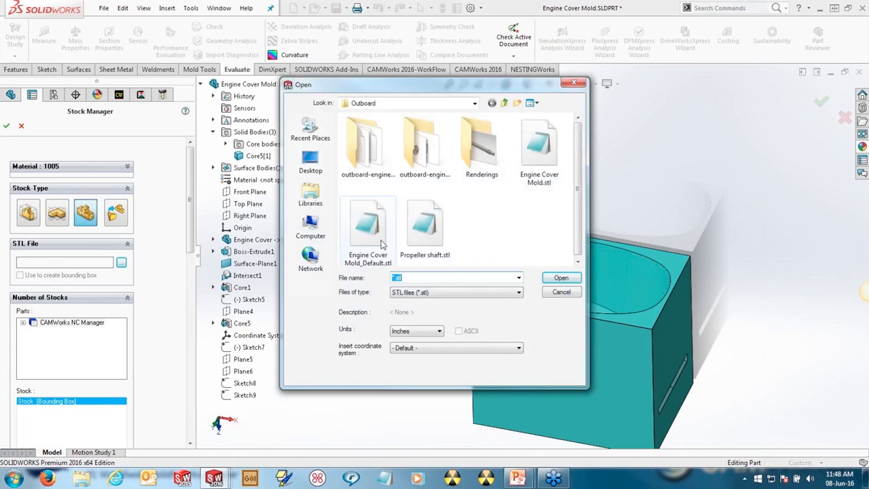
{"action": "left_click", "coordinate": [539, 148]}
{"action": "left_click", "coordinate": [559, 278]}
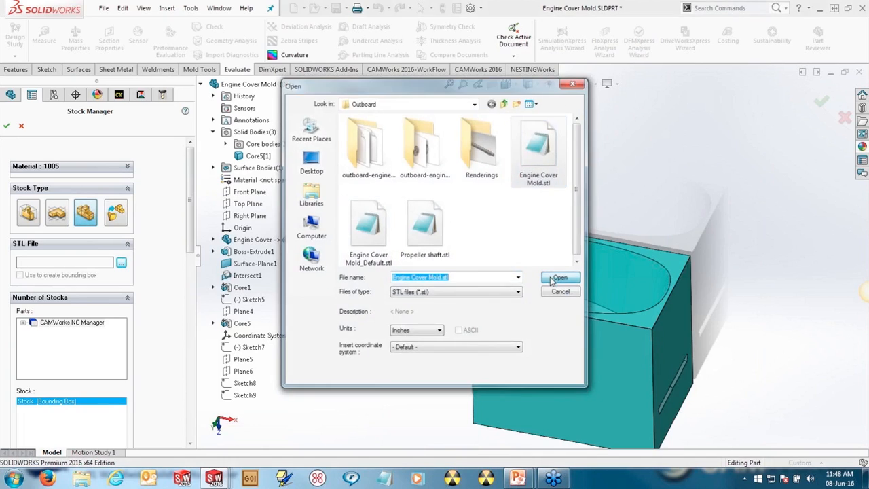
{"action": "left_click", "coordinate": [536, 178]}
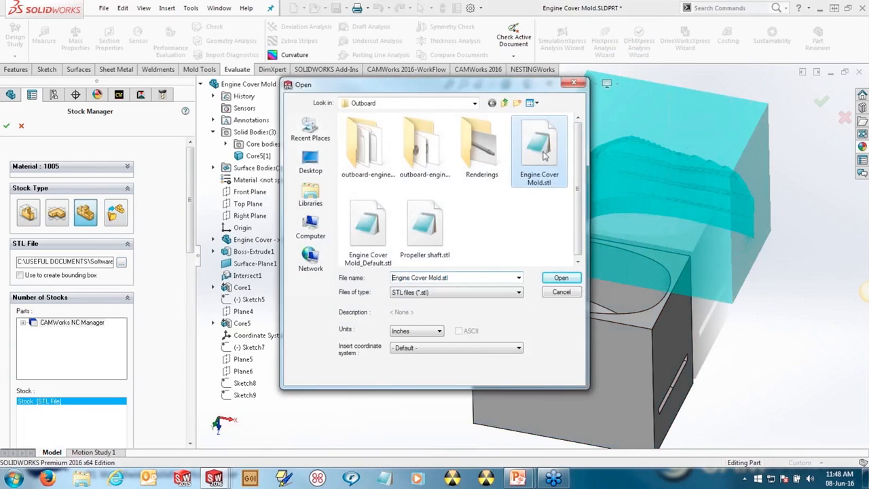
{"action": "left_click", "coordinate": [497, 348]}
{"action": "left_click", "coordinate": [495, 366]}
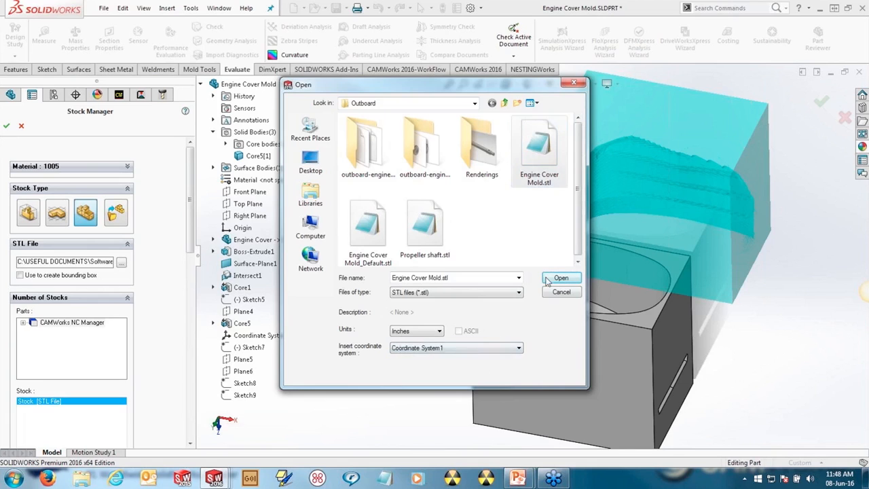
{"action": "left_click", "coordinate": [559, 278]}
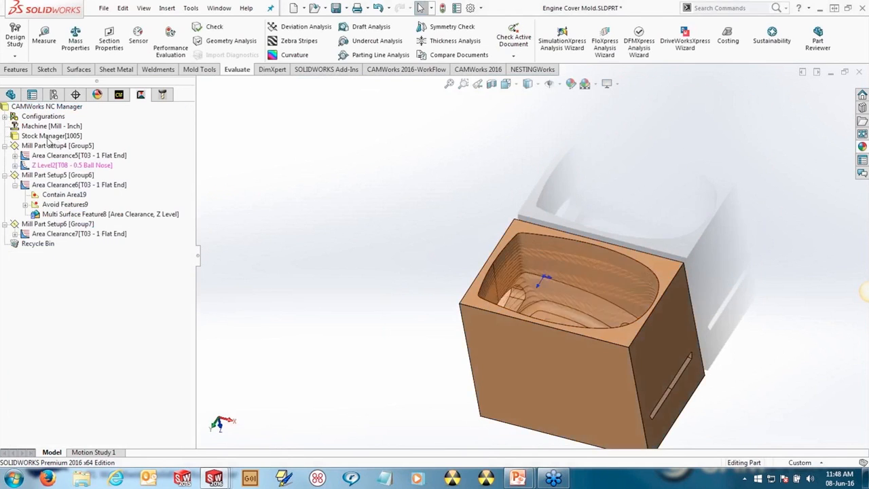
- Examine the new STL stock around the cavity in the toolpath simulation, then close the simulation
{"action": "left_click", "coordinate": [459, 70]}
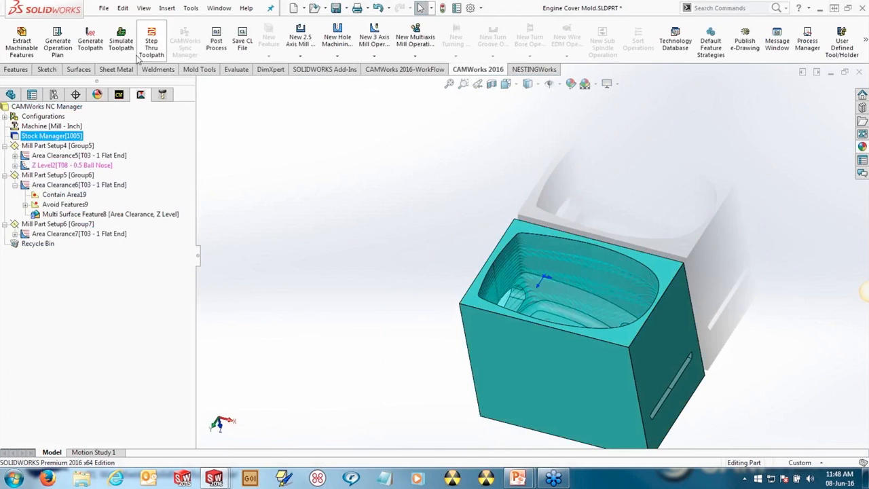
{"action": "left_click", "coordinate": [121, 41]}
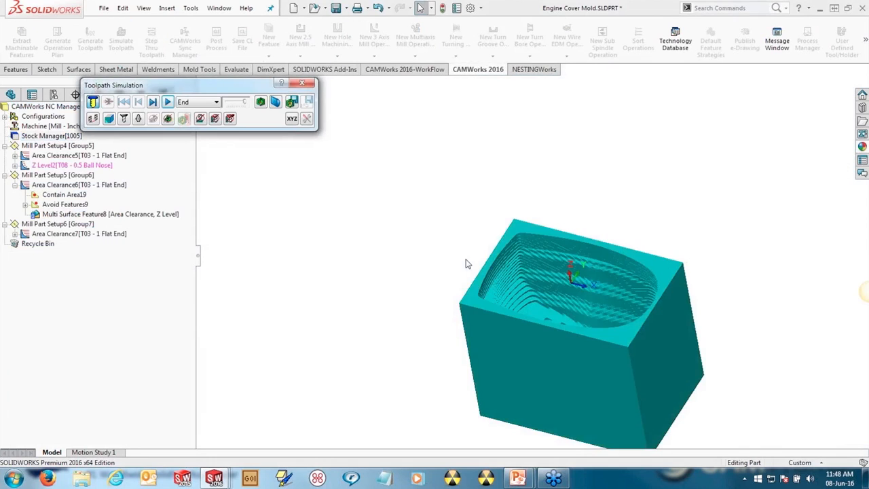
{"action": "middle_click_drag", "start_coordinate": [511, 281], "coordinate": [551, 304]}
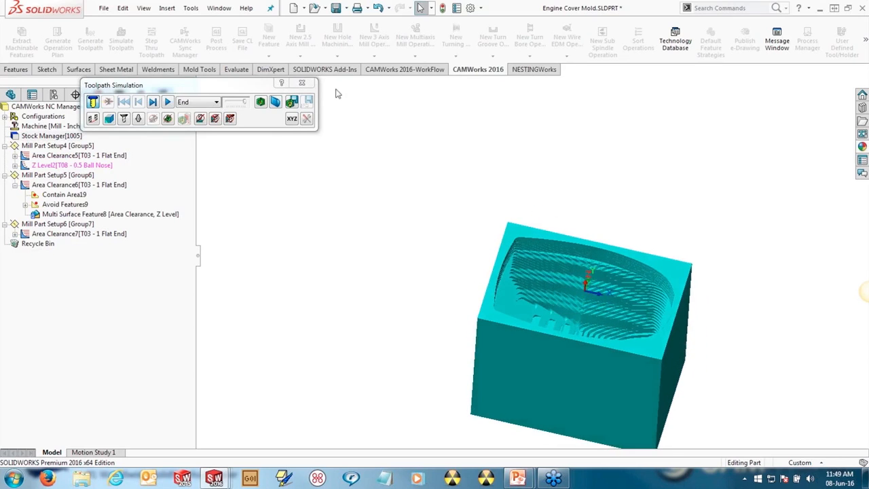
{"action": "left_click", "coordinate": [305, 85]}
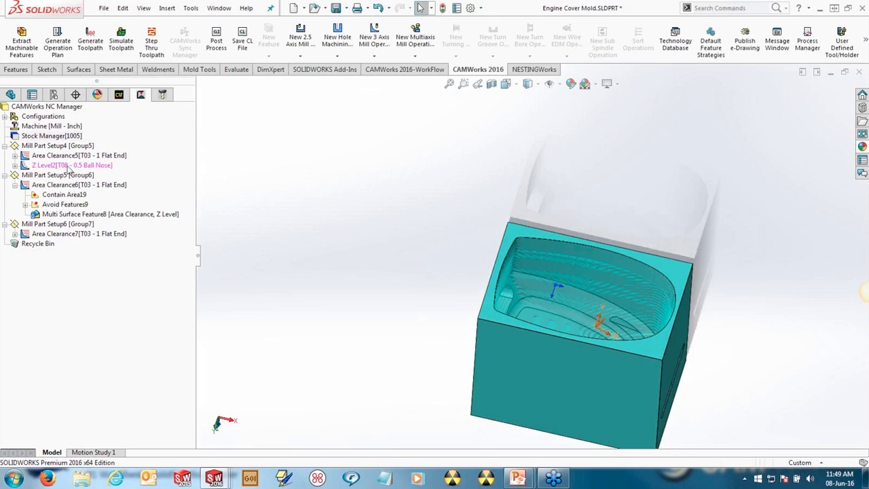
- Try to generate the toolpath for the Z Level2 finishing operation
{"action": "left_click", "coordinate": [73, 165]}
{"action": "left_click", "coordinate": [76, 146]}
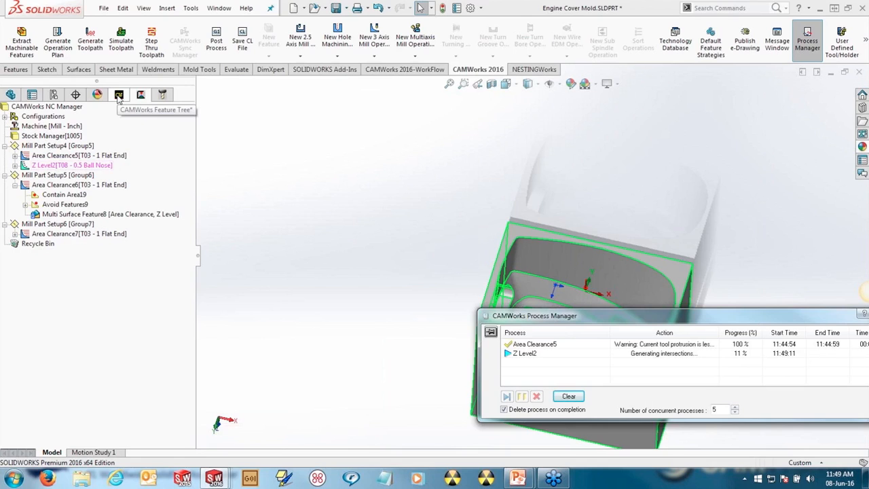
{"action": "left_click", "coordinate": [119, 95]}
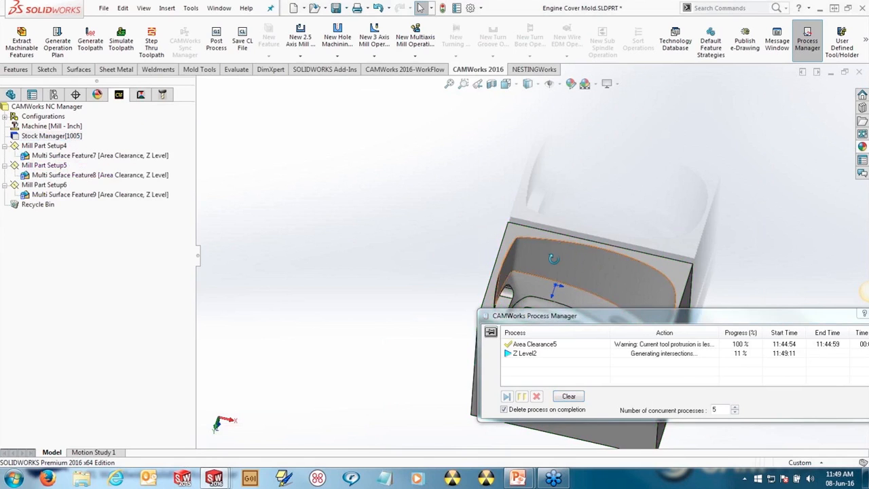
{"action": "middle_click_drag", "start_coordinate": [544, 270], "coordinate": [529, 274]}
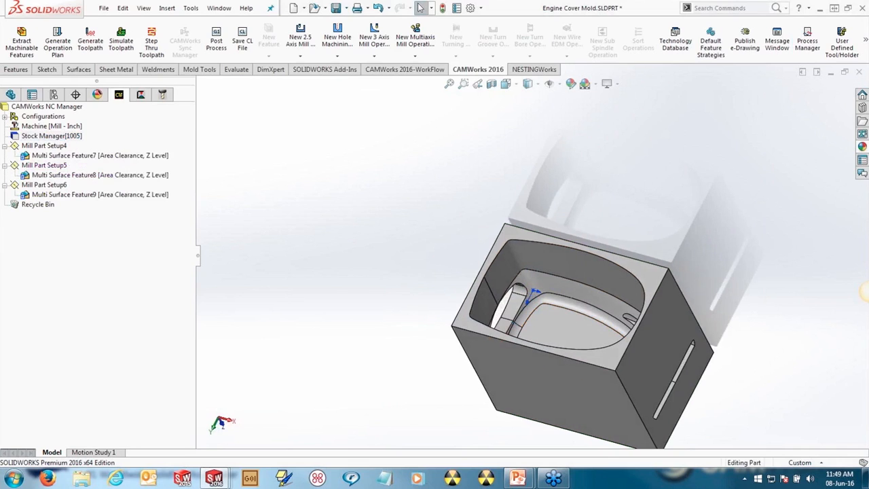
- Add a new contain area to the Z Level2 operation using the rim of the cavity opening
{"action": "left_click", "coordinate": [141, 94]}
{"action": "left_click", "coordinate": [91, 165]}
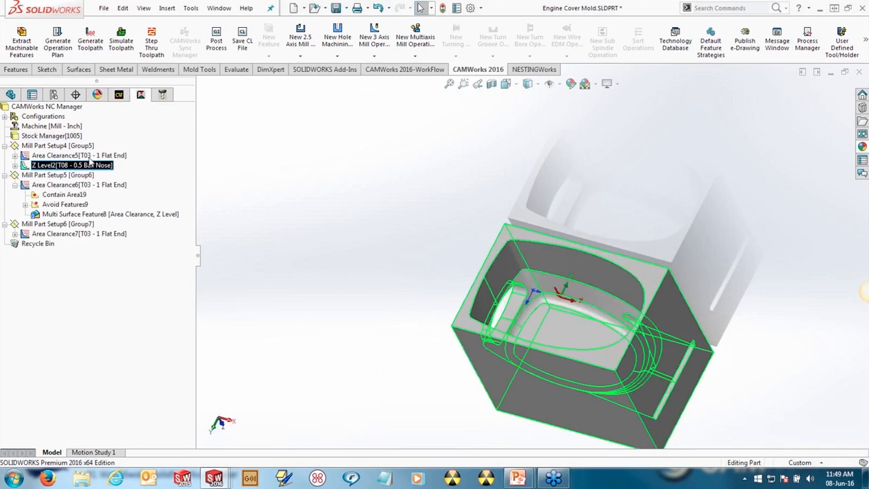
{"action": "right_click", "coordinate": [55, 167]}
{"action": "right_click", "coordinate": [45, 167]}
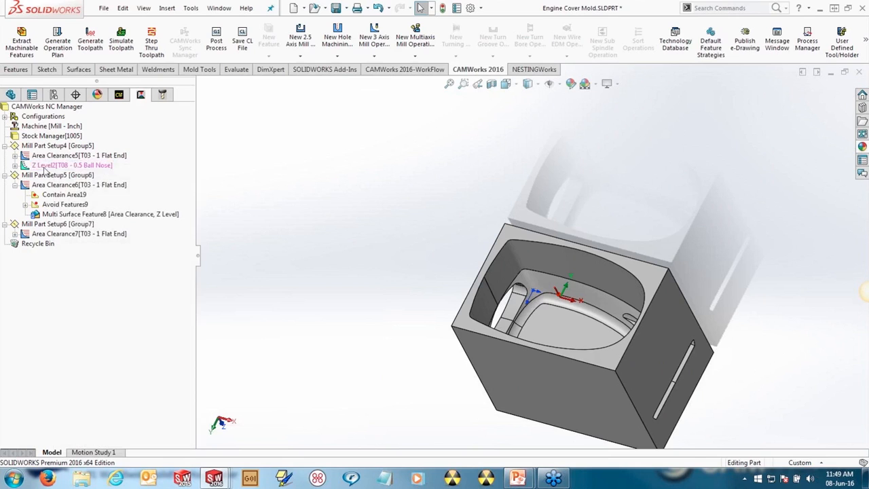
{"action": "left_click", "coordinate": [91, 223]}
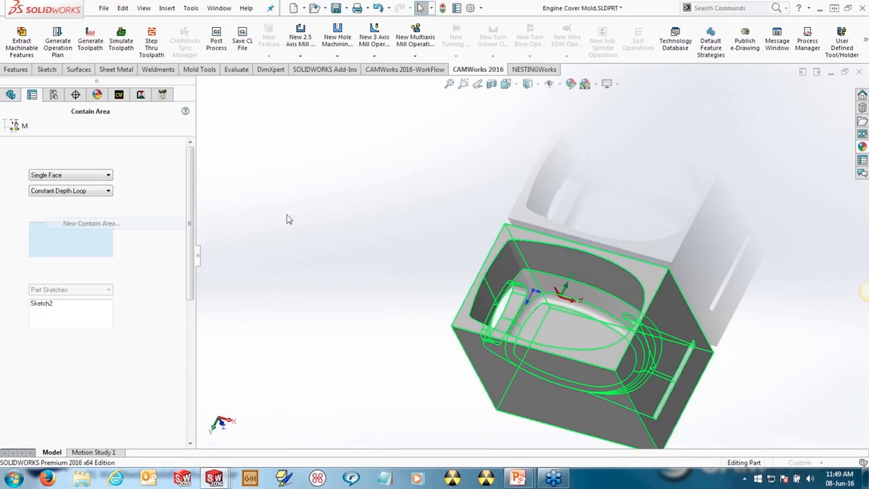
{"action": "left_click", "coordinate": [507, 243]}
{"action": "left_click", "coordinate": [6, 125]}
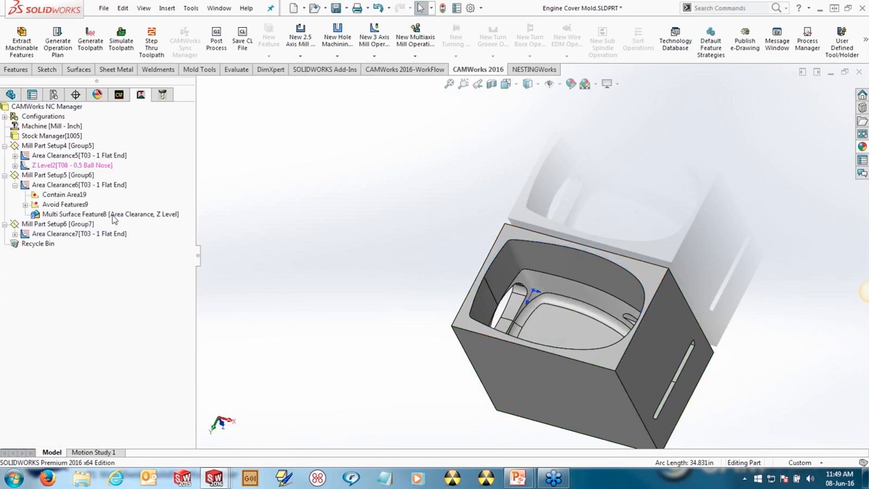
- Set the constant depth cut amount of the Z Level2 operation to 0.5 in
{"action": "left_click", "coordinate": [66, 168]}
{"action": "right_click", "coordinate": [66, 169]}
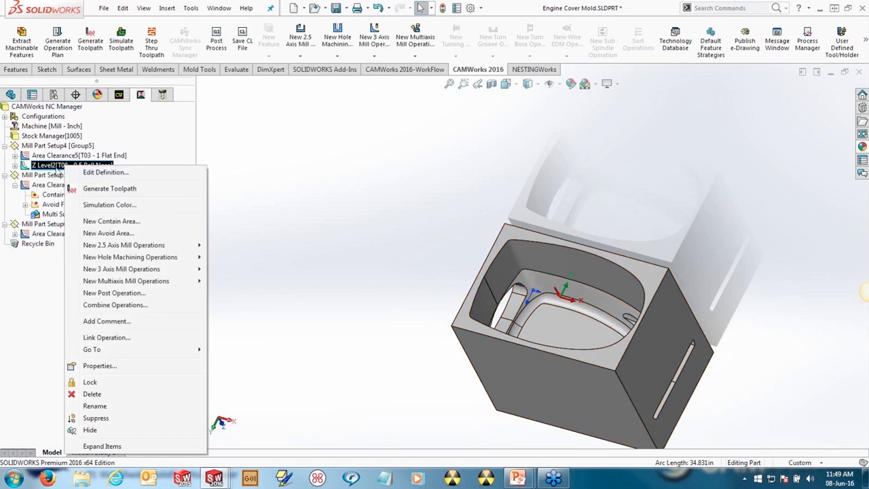
{"action": "left_click", "coordinate": [74, 186]}
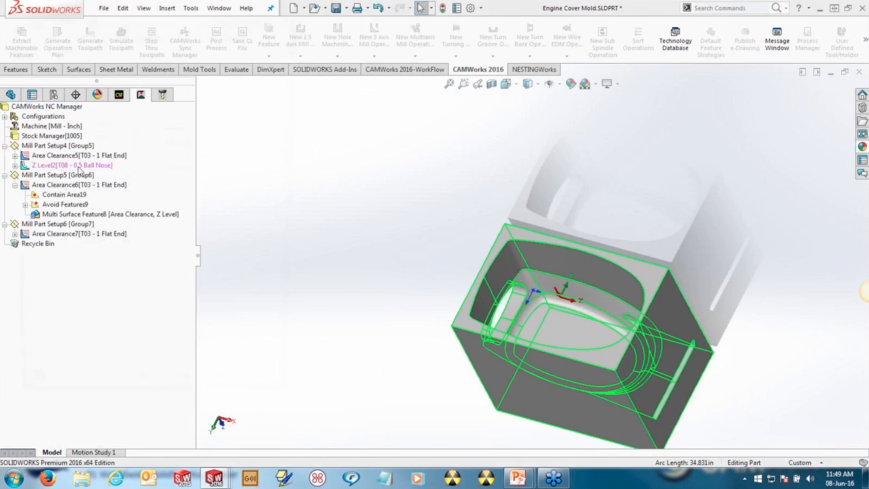
{"action": "double_click", "coordinate": [62, 166]}
{"action": "left_click", "coordinate": [72, 31]}
{"action": "left_click_drag", "start_coordinate": [249, 86], "coordinate": [212, 86]}
{"action": "type", "text": ".5"}
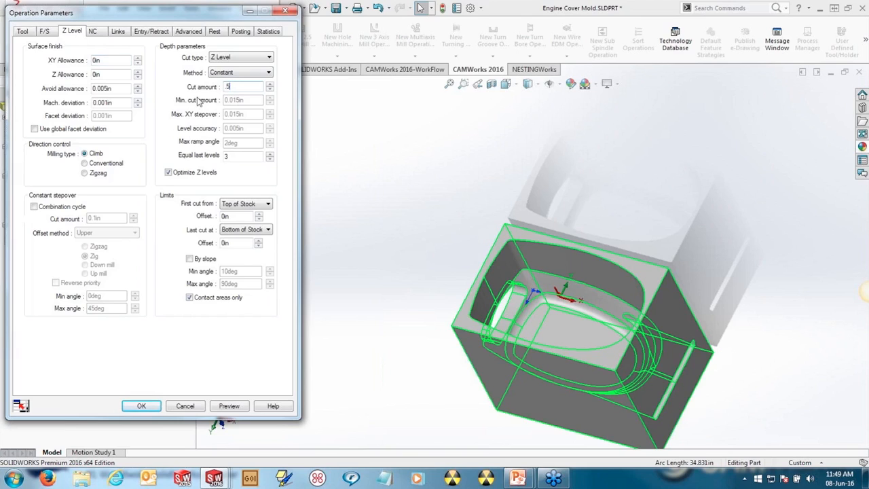
- Set the ball nose tool's cut diameter and shank diameter to 1 in and accept the Z Level2 parameters
{"action": "left_click", "coordinate": [29, 33]}
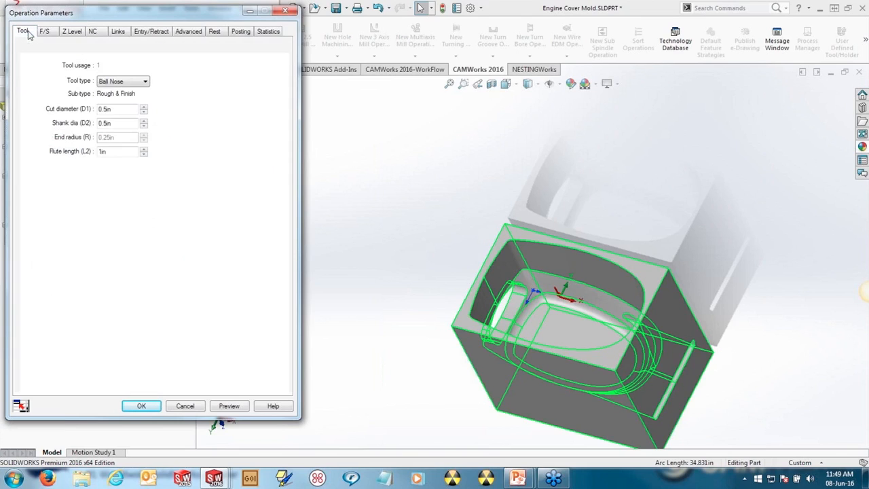
{"action": "left_click_drag", "start_coordinate": [125, 108], "coordinate": [65, 121]}
{"action": "type", "text": "11"}
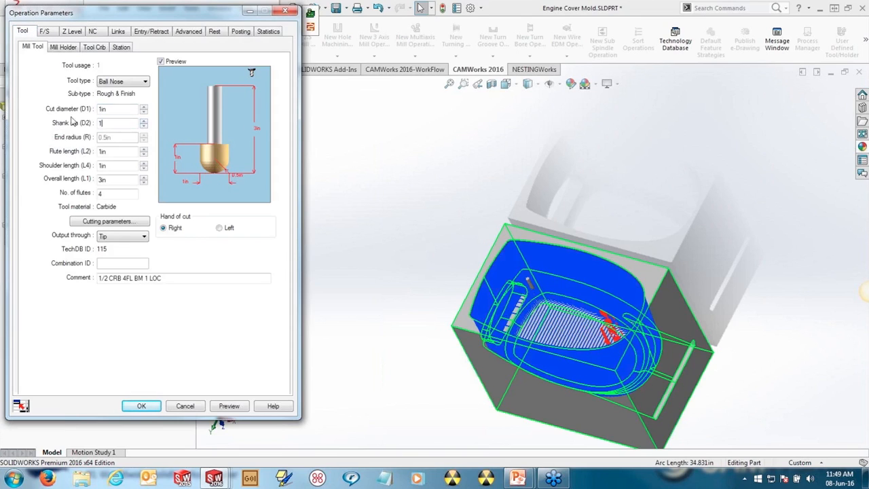
{"action": "left_click", "coordinate": [113, 112]}
{"action": "left_click", "coordinate": [145, 407]}
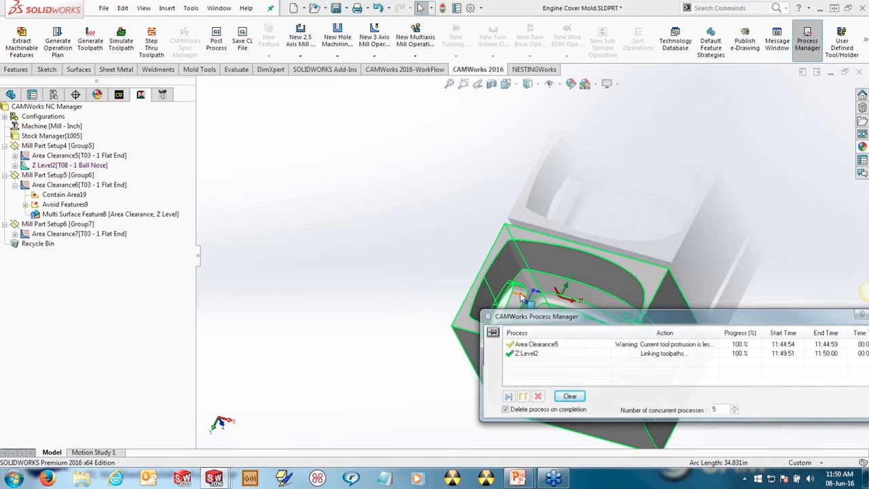
- Inspect the Z Level2 toolpath from the side, checking its passes near the cavity floor and corner fillets
{"action": "middle_click_drag", "start_coordinate": [529, 300], "coordinate": [545, 209]}
{"action": "scroll", "coordinate": [569, 351], "scroll_direction": "down", "scroll_amount": 5}
{"action": "scroll", "coordinate": [569, 351], "scroll_direction": "up", "scroll_amount": 3}
{"action": "middle_click_drag", "start_coordinate": [791, 380], "coordinate": [781, 345]}
{"action": "scroll", "coordinate": [681, 305], "scroll_direction": "down", "scroll_amount": 5}
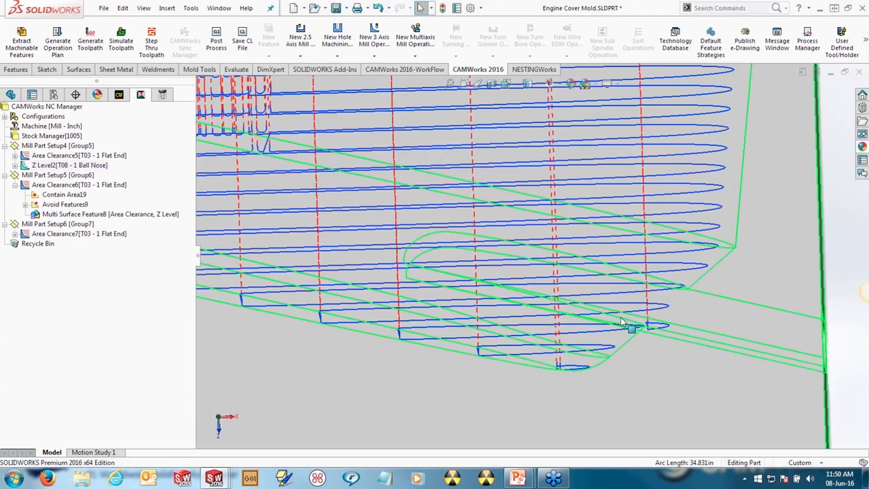
{"action": "scroll", "coordinate": [622, 322], "scroll_direction": "up", "scroll_amount": 5}
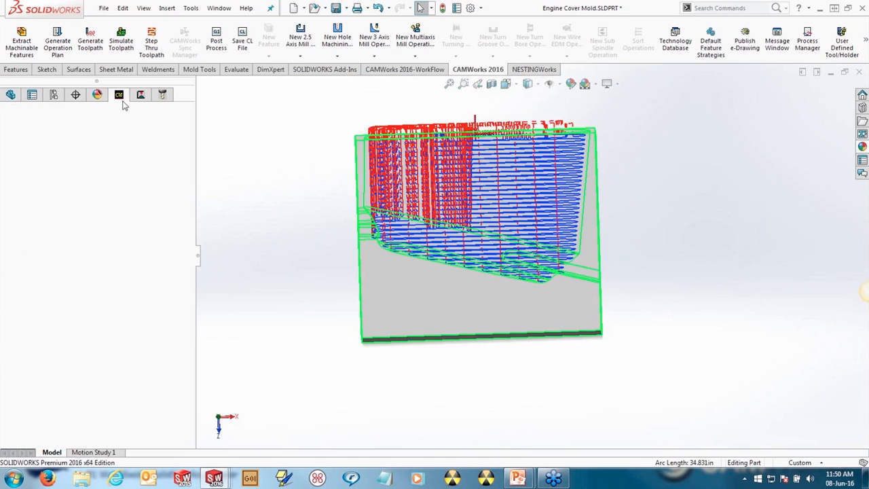
- Start an Offset Surface from seven faces of the mold cavity, covering its walls, blends and floor
{"action": "middle_click_drag", "start_coordinate": [431, 174], "coordinate": [411, 218]}
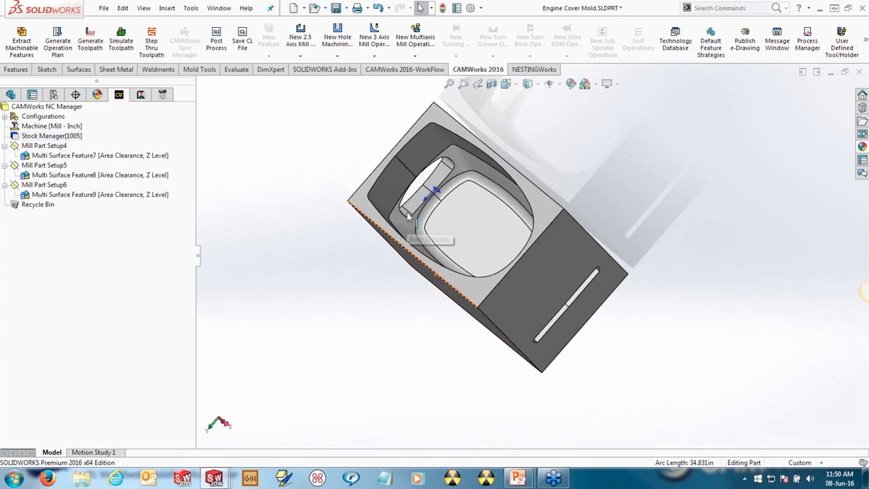
{"action": "left_click", "coordinate": [80, 70]}
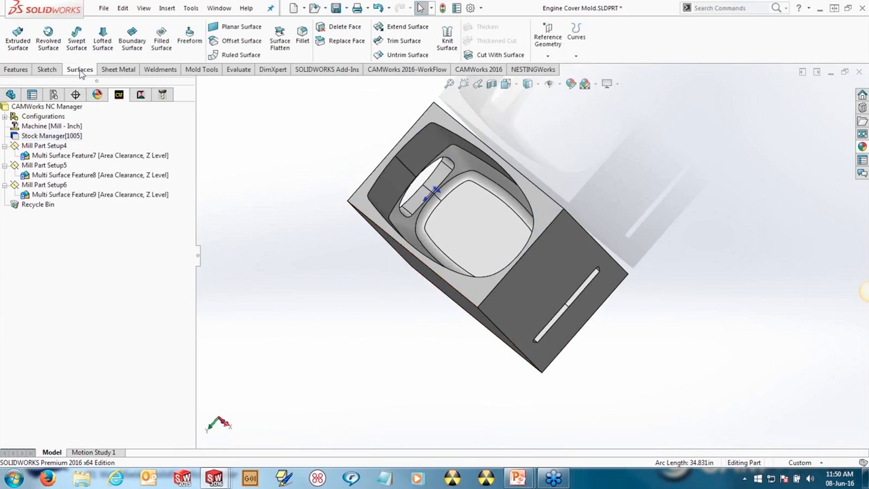
{"action": "right_click", "coordinate": [111, 72]}
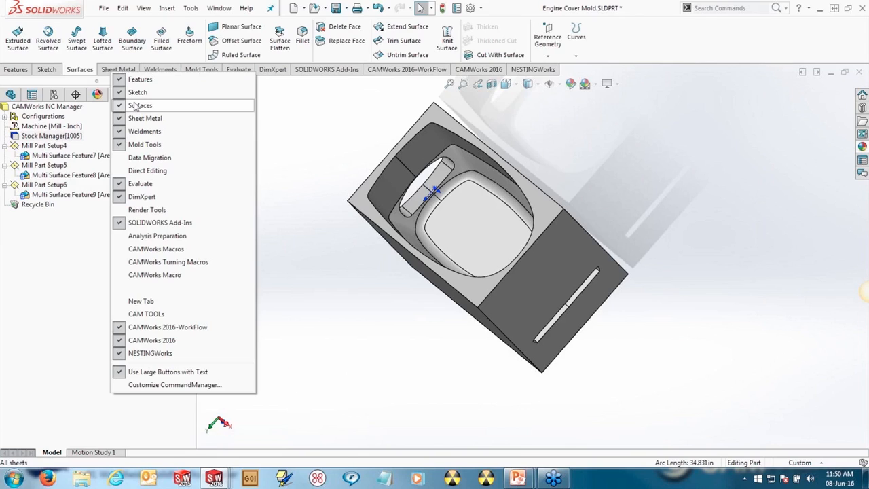
{"action": "left_click", "coordinate": [84, 74]}
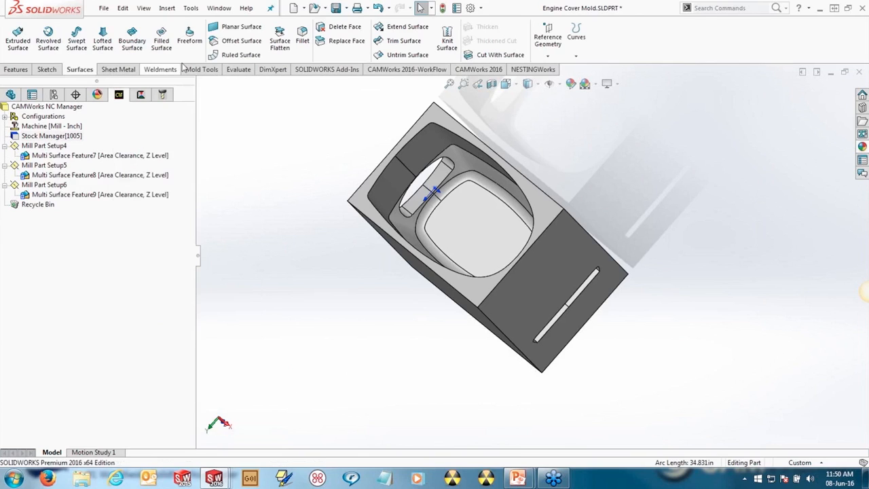
{"action": "left_click", "coordinate": [242, 42]}
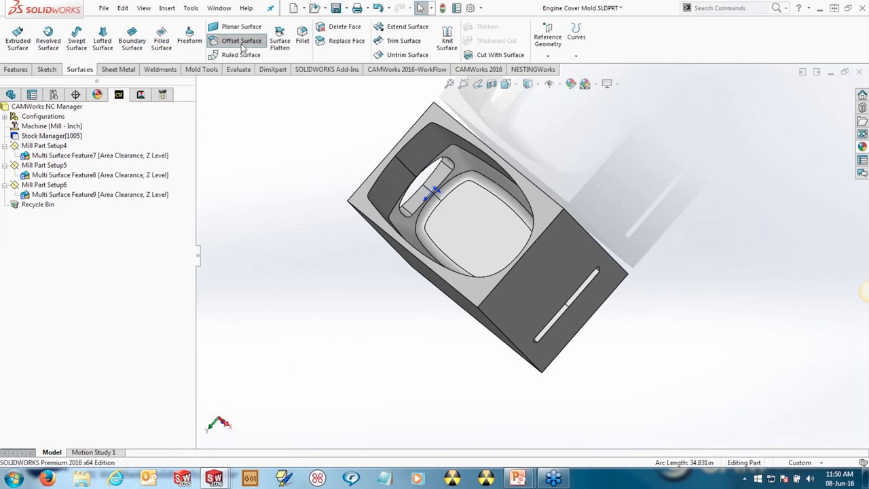
{"action": "left_click", "coordinate": [423, 151]}
{"action": "left_click", "coordinate": [397, 178]}
{"action": "left_click", "coordinate": [462, 164]}
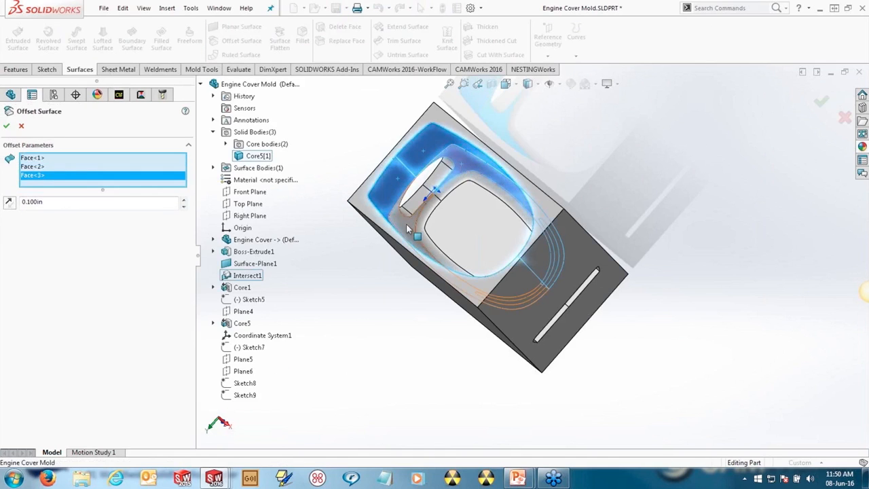
{"action": "left_click", "coordinate": [407, 224]}
{"action": "left_click", "coordinate": [423, 219]}
{"action": "left_click", "coordinate": [453, 185]}
{"action": "left_click", "coordinate": [453, 212]}
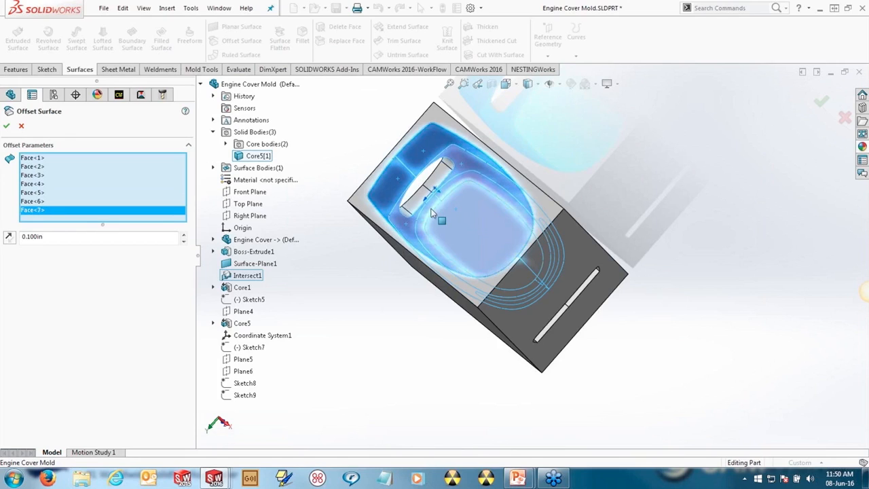
- Set the offset distance of the seven selected cavity faces to 0 in and accept the copied surface
{"action": "double_click", "coordinate": [57, 236]}
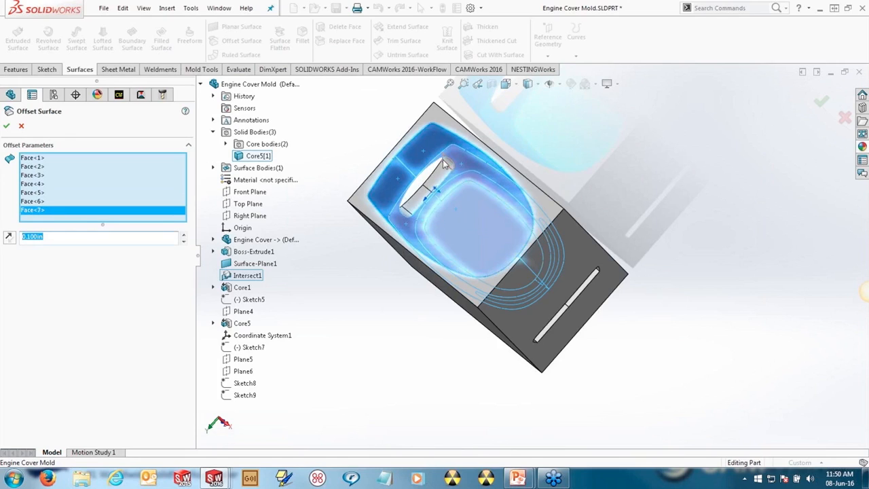
{"action": "scroll", "coordinate": [442, 159], "scroll_direction": "down", "scroll_amount": 6}
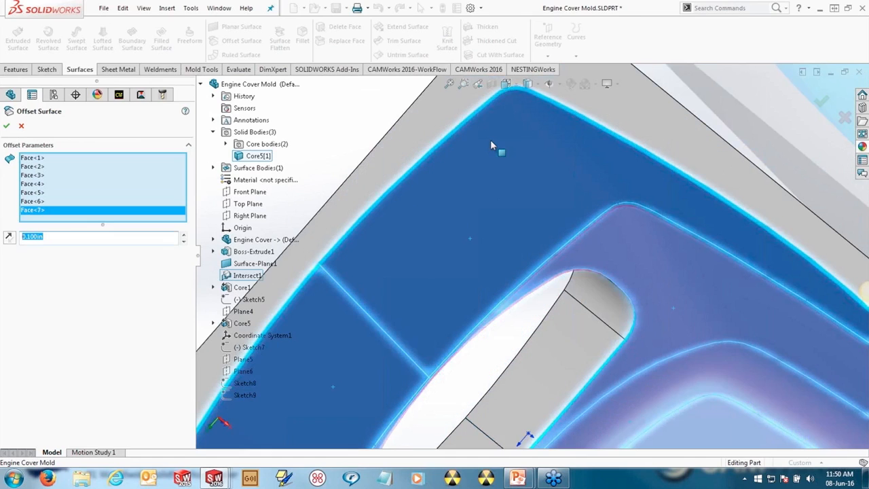
{"action": "middle_click_drag", "start_coordinate": [516, 166], "coordinate": [537, 180]}
{"action": "type", "text": "0"}
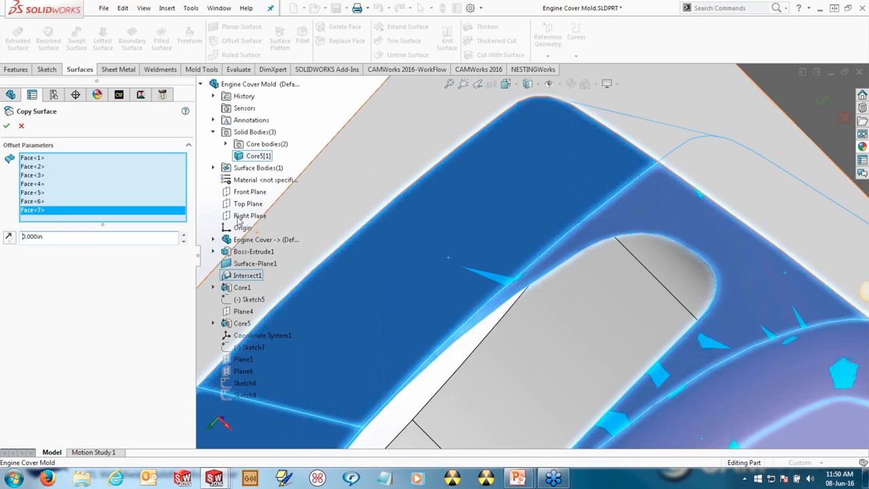
{"action": "left_click", "coordinate": [6, 125]}
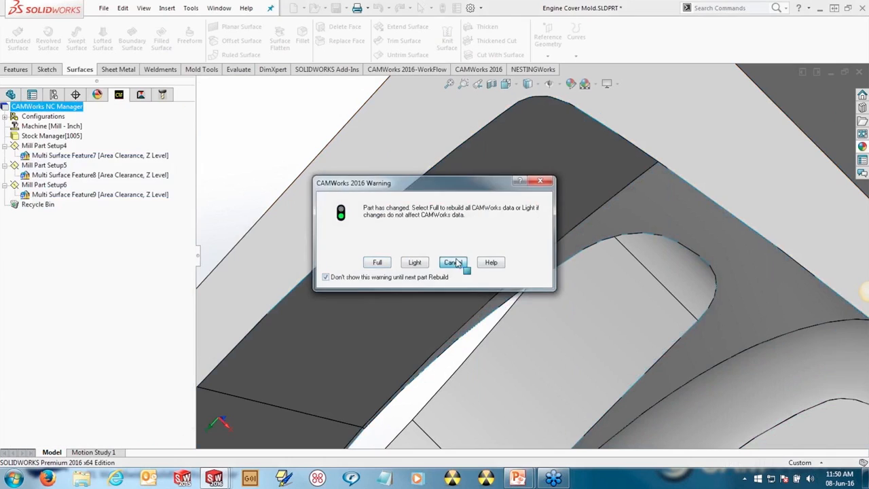
- Cancel the CAMWorks rebuild warning and hide the solid mold body around the copied cavity surface
{"action": "left_click", "coordinate": [456, 260]}
{"action": "scroll", "coordinate": [593, 274], "scroll_direction": "up", "scroll_amount": 3}
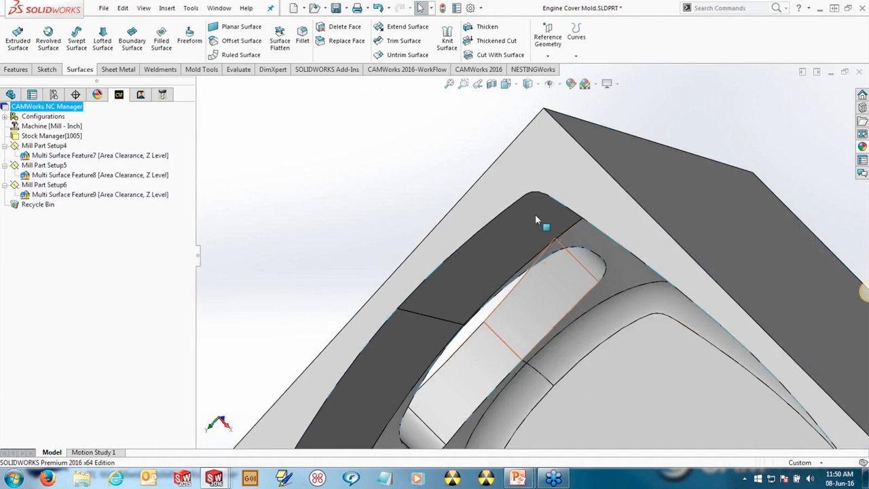
{"action": "right_click", "coordinate": [556, 176]}
{"action": "left_click", "coordinate": [594, 148]}
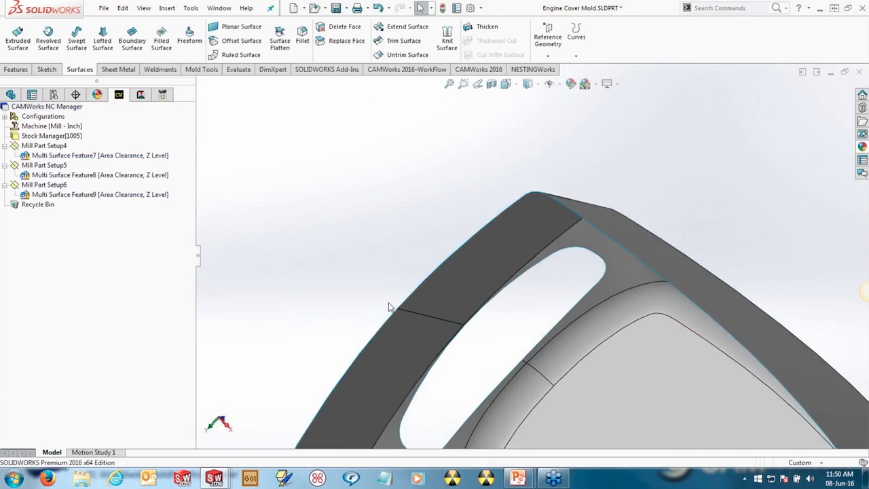
{"action": "scroll", "coordinate": [544, 345], "scroll_direction": "up", "scroll_amount": 3}
{"action": "middle_click_drag", "start_coordinate": [562, 277], "coordinate": [567, 352]}
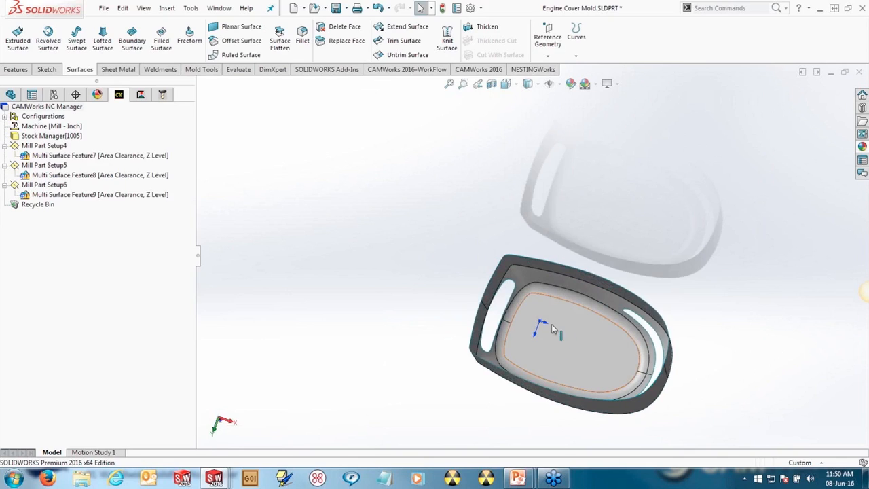
- Delete the two slot holes from the copied cavity surface, using the Delete Hole(s) option for each
{"action": "left_click", "coordinate": [506, 360]}
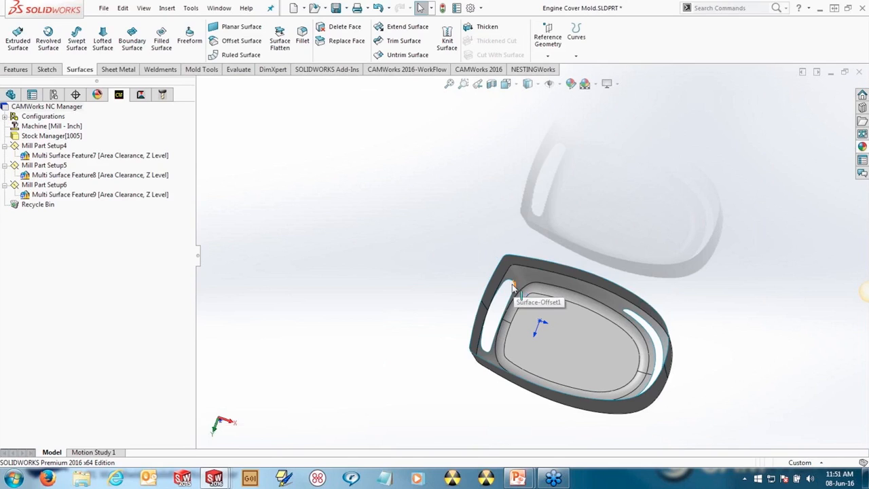
{"action": "left_click", "coordinate": [510, 284]}
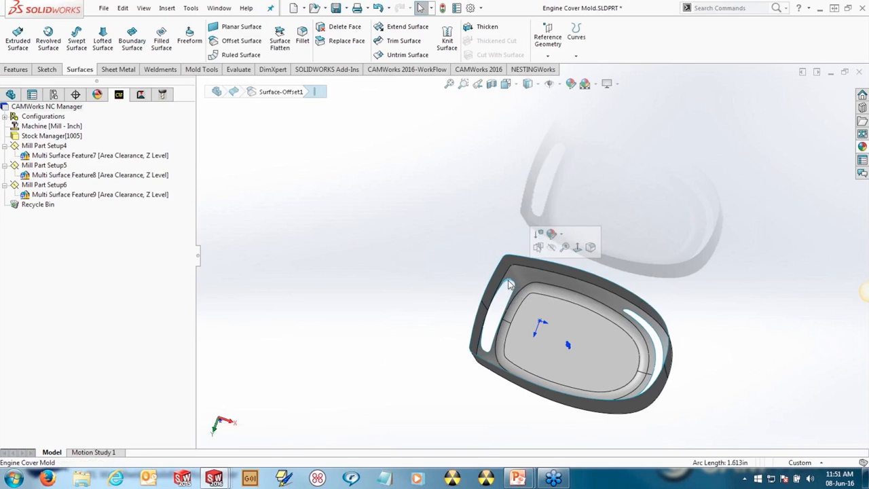
{"action": "key", "text": "Delete"}
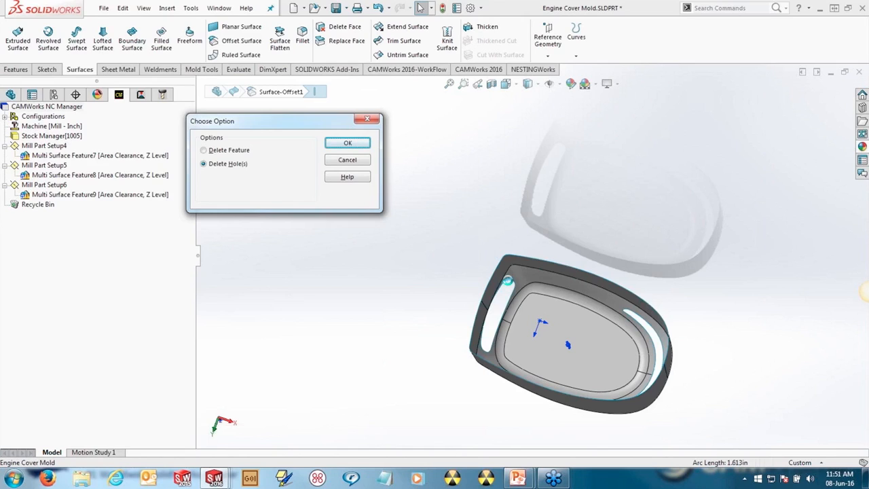
{"action": "key", "text": "Return"}
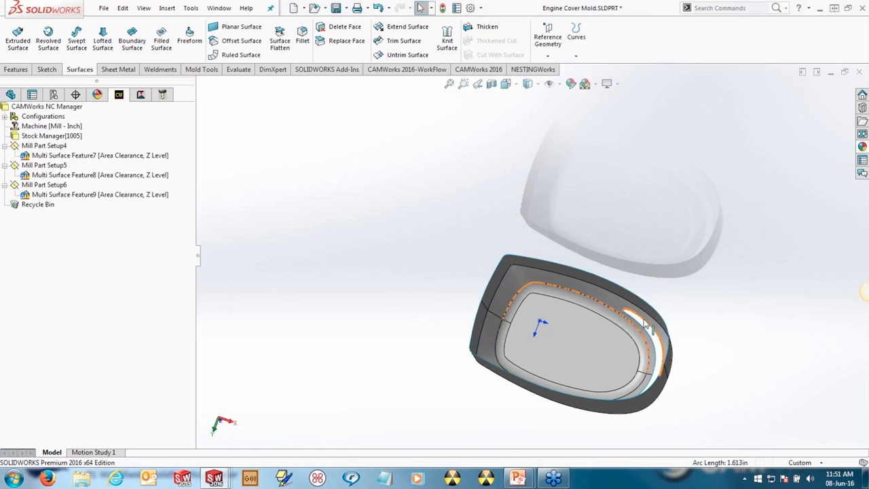
{"action": "left_click", "coordinate": [645, 324]}
{"action": "key", "text": "Delete"}
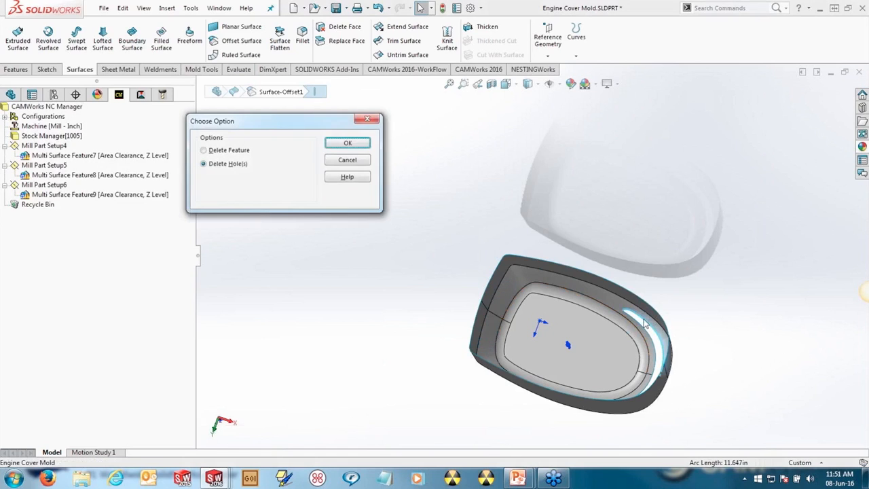
{"action": "key", "text": "Return"}
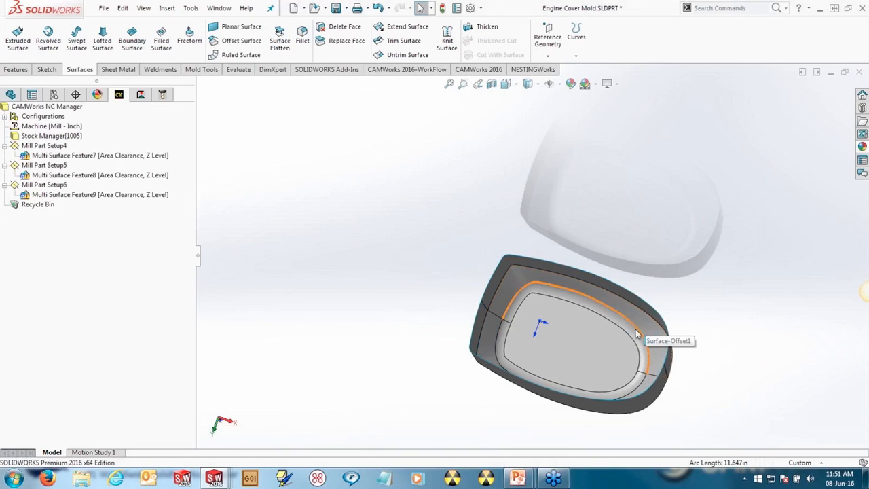
- Sketch four circles of different sizes on the Top Plane, spread across the copied surface's long side wall
{"action": "middle_click_drag", "start_coordinate": [637, 334], "coordinate": [598, 225]}
{"action": "left_click", "coordinate": [11, 94]}
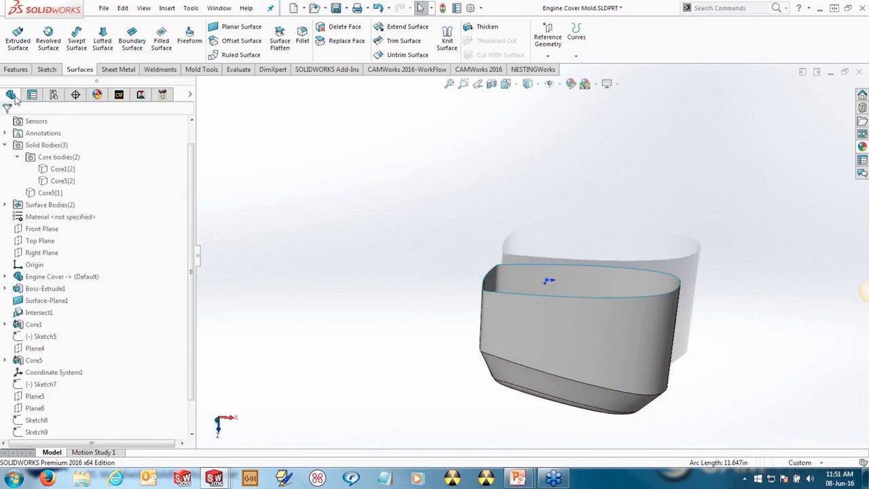
{"action": "left_click", "coordinate": [45, 229]}
{"action": "left_click", "coordinate": [40, 254]}
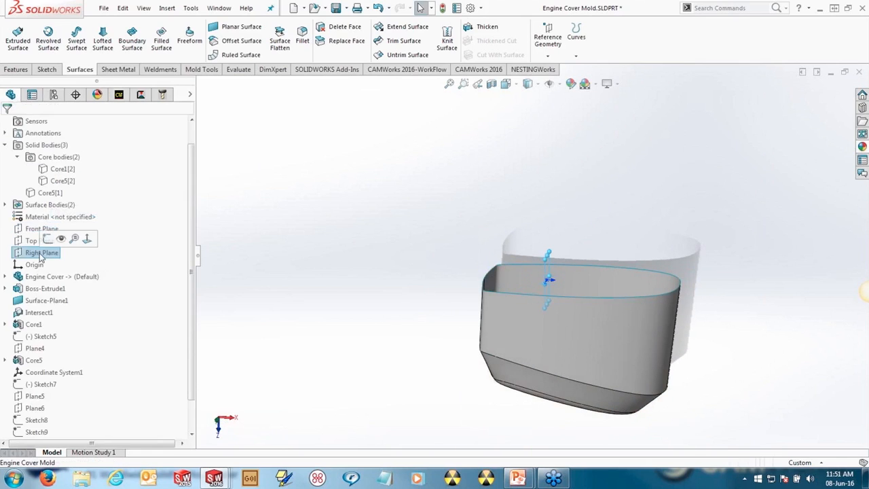
{"action": "left_click", "coordinate": [40, 240]}
{"action": "left_click", "coordinate": [48, 226]}
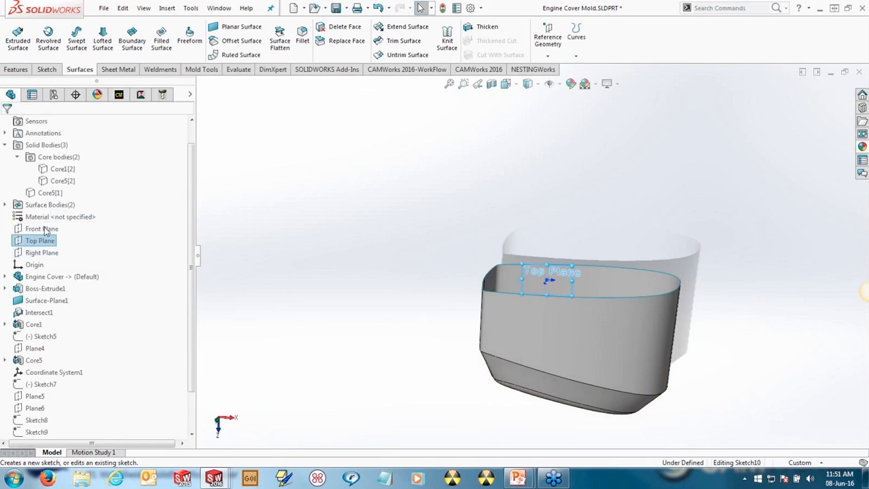
{"action": "left_click", "coordinate": [92, 26]}
{"action": "left_click_drag", "start_coordinate": [516, 317], "coordinate": [615, 355]}
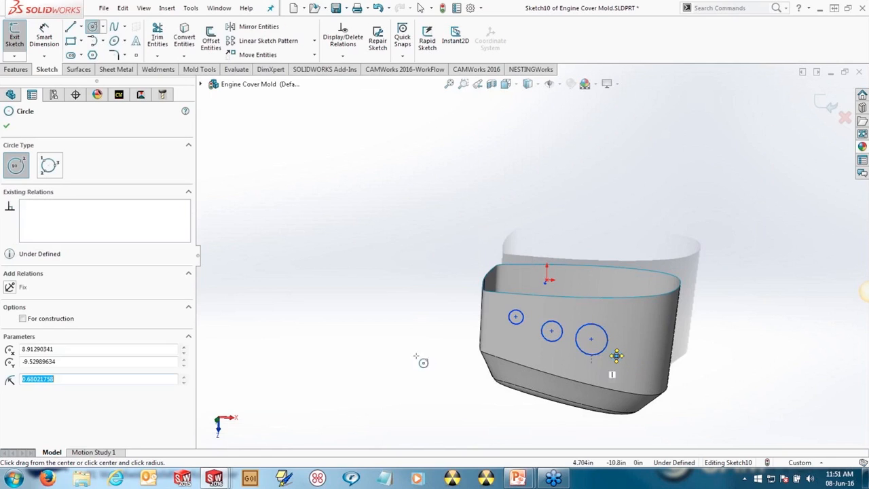
- Trim the copied surface with the circle sketch, removing the four circular regions from the near side wall
{"action": "left_click", "coordinate": [78, 69]}
{"action": "left_click", "coordinate": [385, 43]}
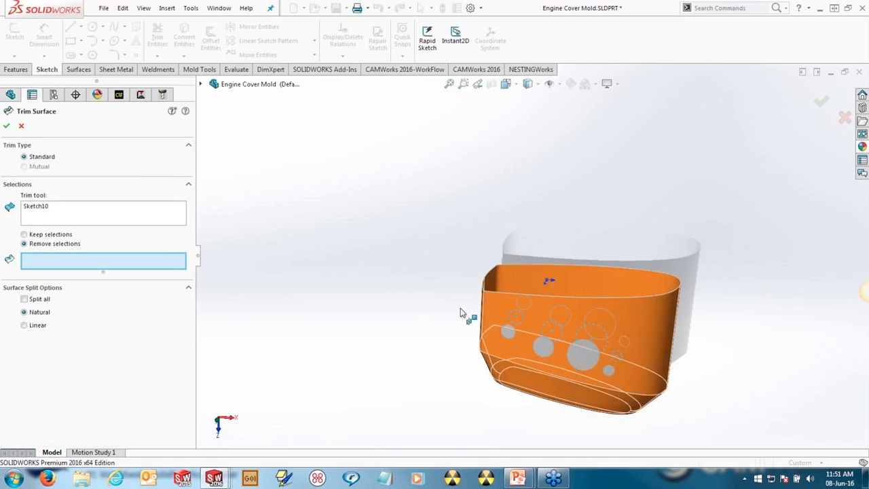
{"action": "left_click", "coordinate": [506, 335]}
{"action": "left_click", "coordinate": [544, 347]}
{"action": "left_click", "coordinate": [582, 355]}
{"action": "left_click", "coordinate": [609, 370]}
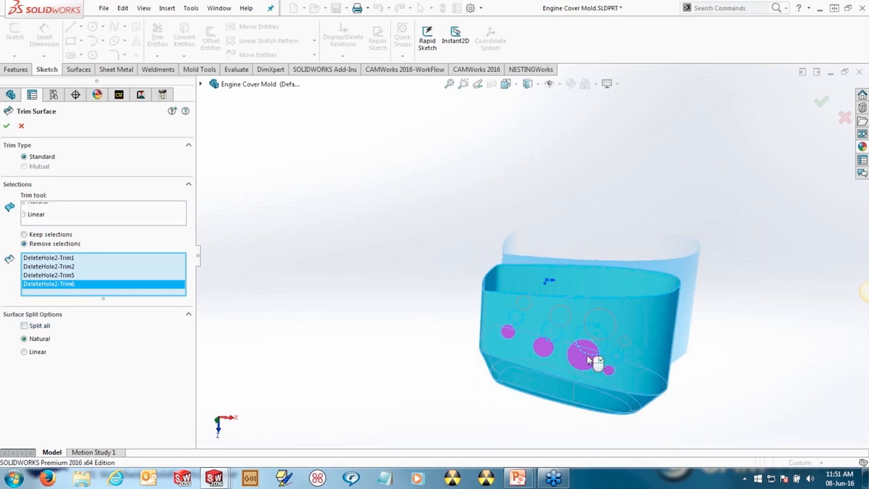
{"action": "left_click", "coordinate": [6, 125]}
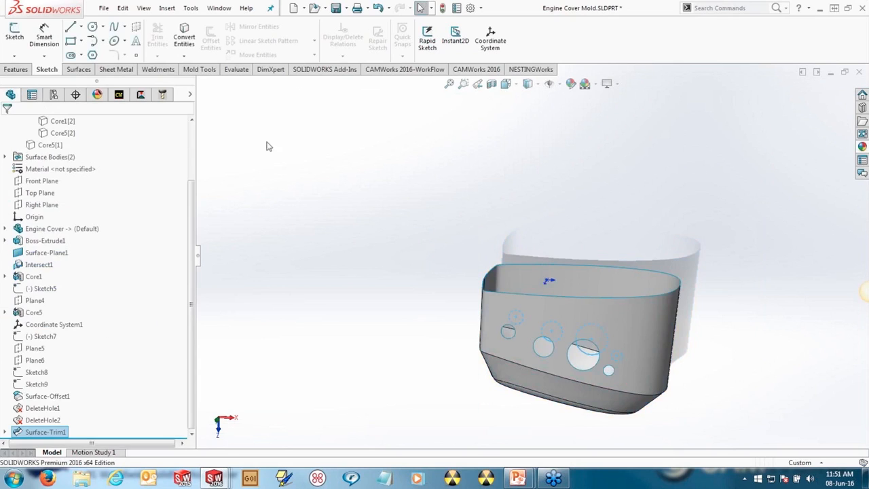
- Untrim the side wall face with the four circular holes, using internal edges and a 0% extension
{"action": "left_click", "coordinate": [79, 69]}
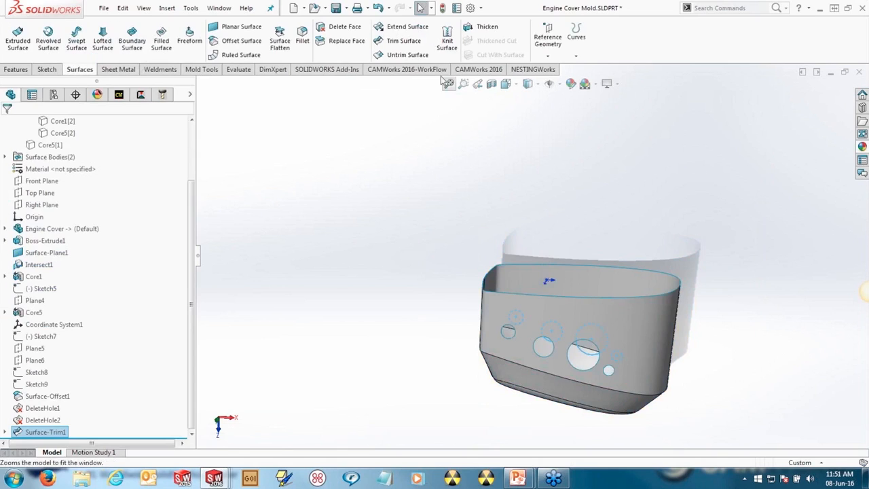
{"action": "left_click", "coordinate": [545, 323]}
{"action": "left_click", "coordinate": [403, 55]}
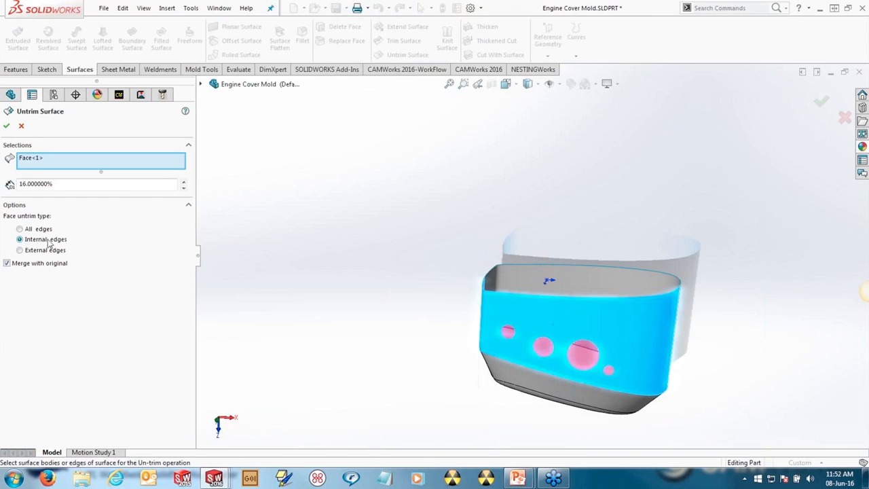
{"action": "left_click", "coordinate": [58, 184]}
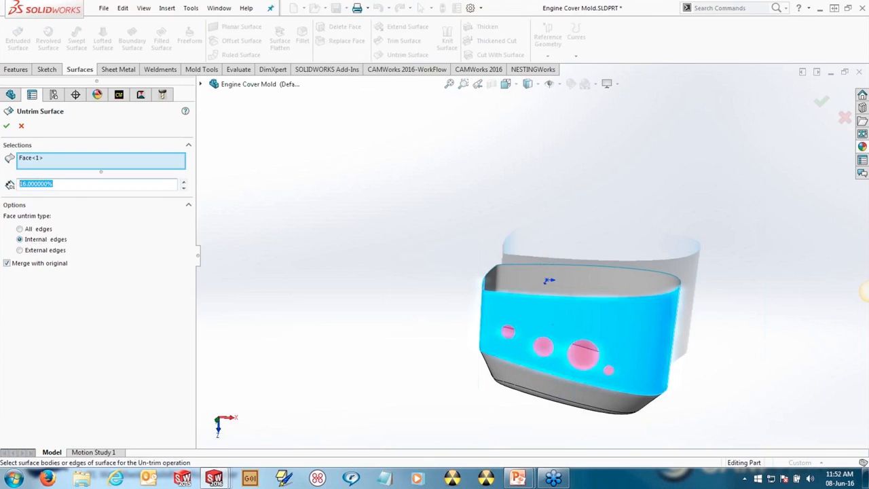
{"action": "type", "text": "0"}
{"action": "key", "text": "Return"}
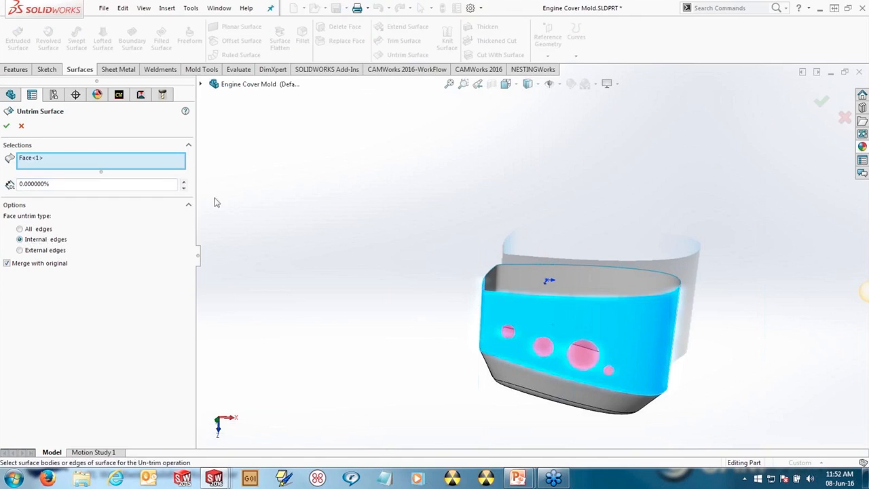
{"action": "left_click", "coordinate": [6, 125]}
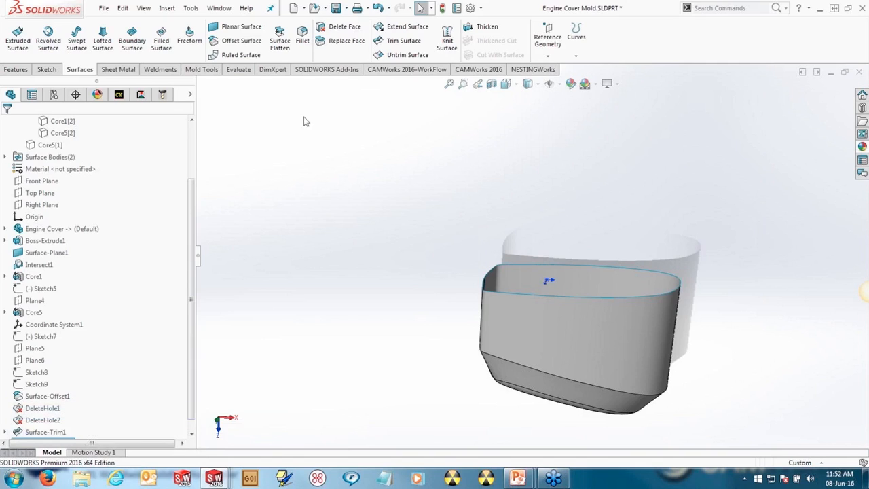
- Without rebuilding the CAMWorks data, create a multi surface feature under Mill Part Setup4 from the untrimmed surface body, using the 5 Axis Mold strategy
{"action": "left_click", "coordinate": [119, 95]}
{"action": "left_click", "coordinate": [453, 262]}
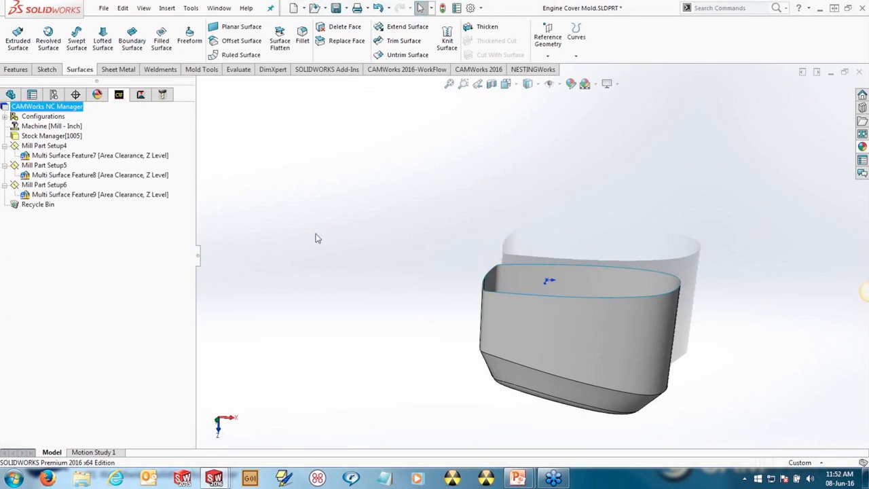
{"action": "middle_click_drag", "start_coordinate": [511, 221], "coordinate": [494, 269]}
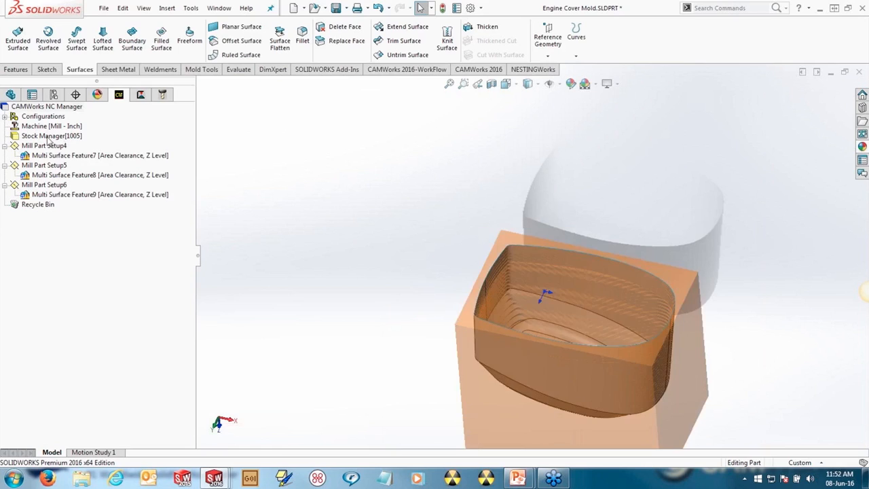
{"action": "right_click", "coordinate": [44, 146]}
{"action": "left_click", "coordinate": [102, 256]}
{"action": "left_click", "coordinate": [201, 84]}
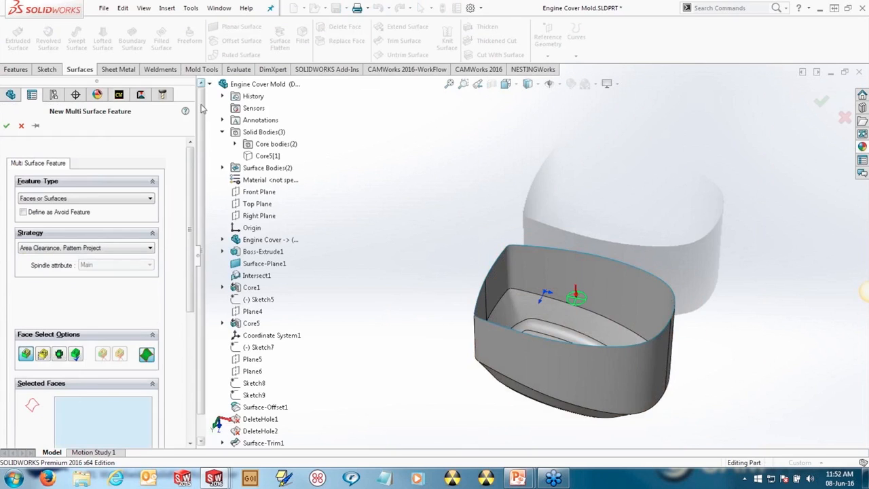
{"action": "left_click", "coordinate": [222, 168]}
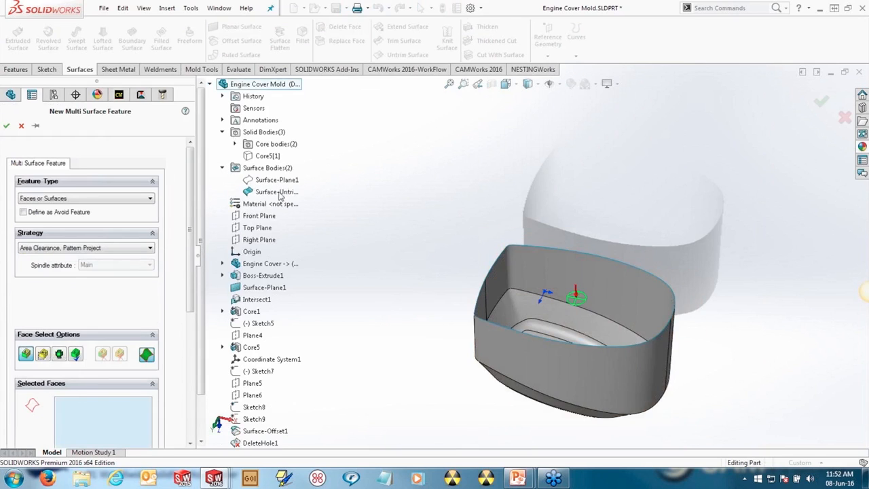
{"action": "left_click", "coordinate": [277, 192]}
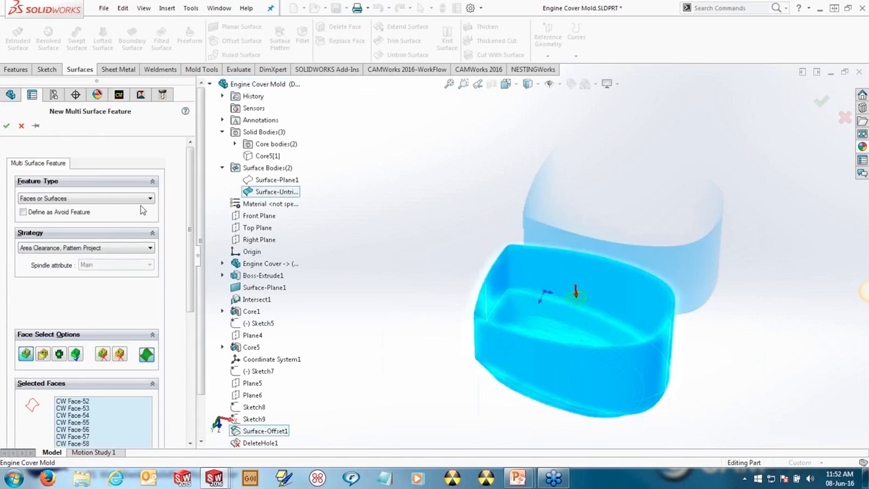
{"action": "left_click", "coordinate": [102, 250]}
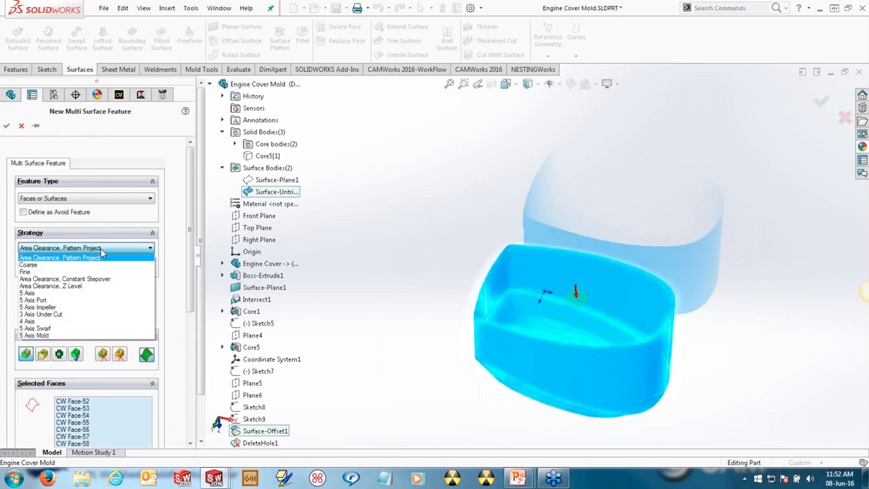
{"action": "left_click", "coordinate": [58, 335]}
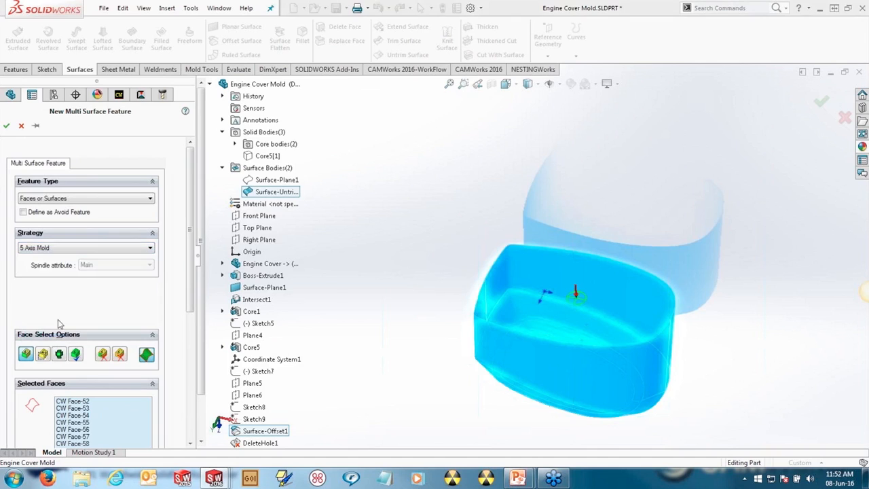
{"action": "left_click", "coordinate": [6, 126]}
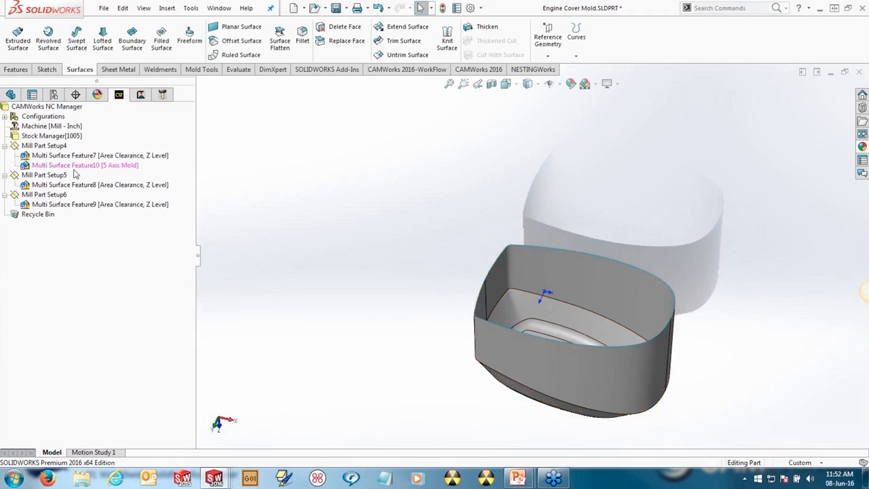
- Generate the operation plan for the 5 Axis Mold feature and open the resulting Multiaxis Mill operation's definition
{"action": "right_click", "coordinate": [75, 166]}
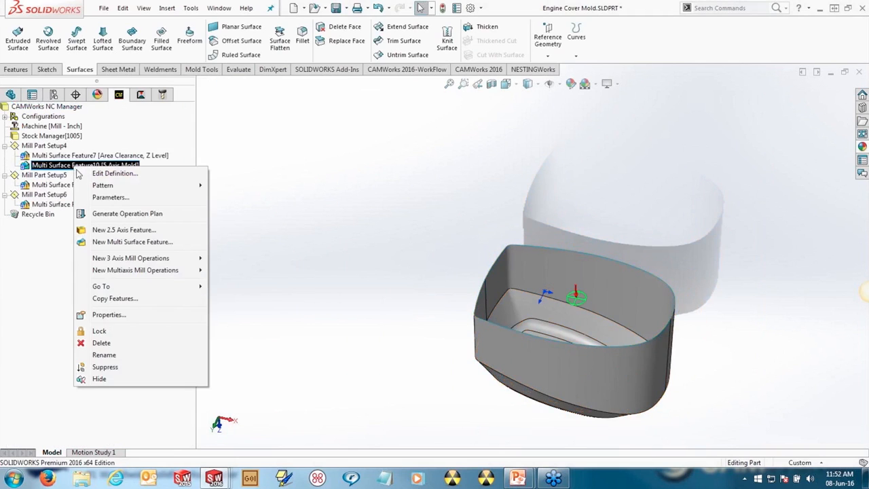
{"action": "left_click", "coordinate": [127, 213]}
{"action": "left_click", "coordinate": [78, 176]}
{"action": "right_click", "coordinate": [76, 175]}
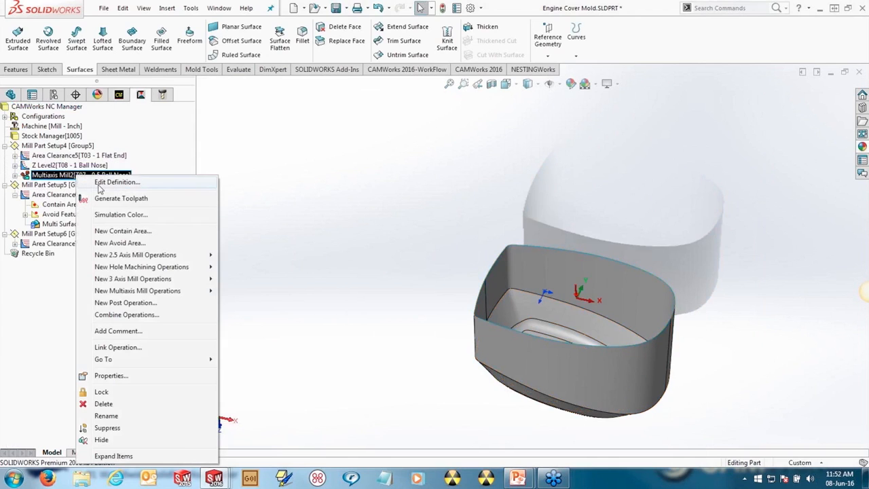
{"action": "left_click", "coordinate": [103, 198]}
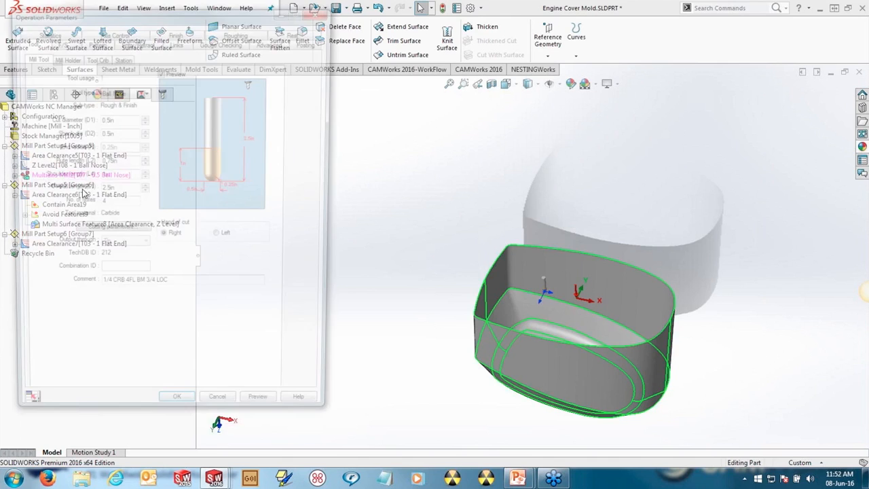
- Show the hidden Core5 solid mold body around the cavity surface
{"action": "left_click", "coordinate": [11, 94]}
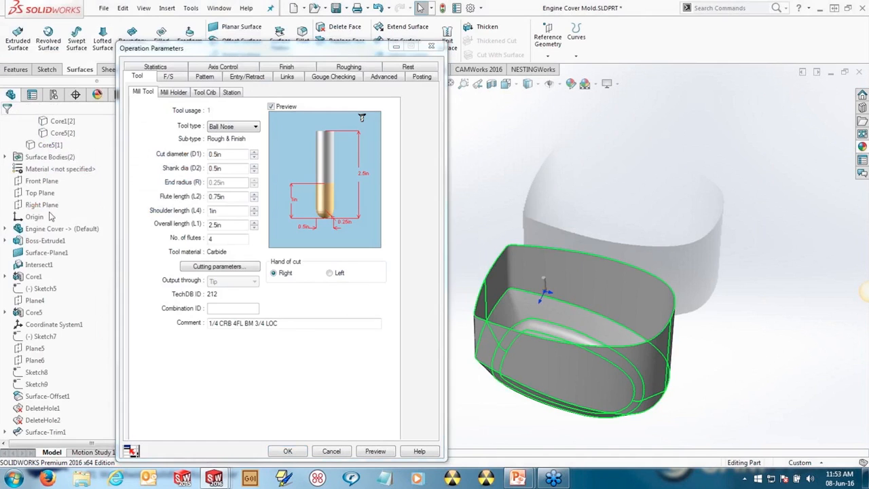
{"action": "right_click", "coordinate": [45, 229]}
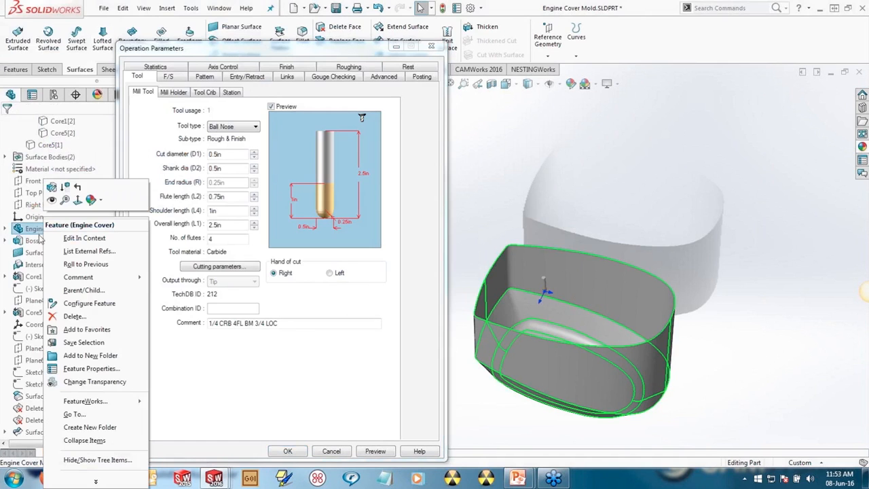
{"action": "right_click", "coordinate": [50, 144]}
{"action": "left_click", "coordinate": [57, 125]}
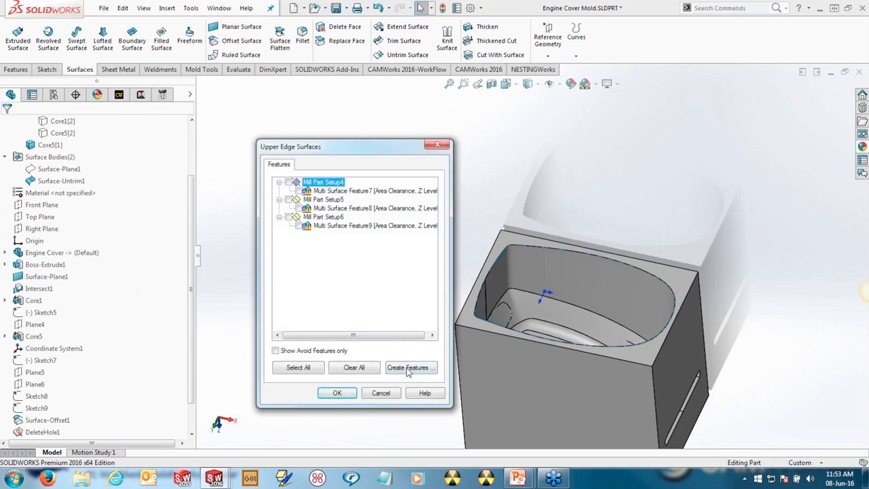
- Create an avoid feature from the mold block's top face and assign it as the flowline pattern's upper edge surface
{"action": "left_click", "coordinate": [406, 364]}
{"action": "left_click", "coordinate": [505, 250]}
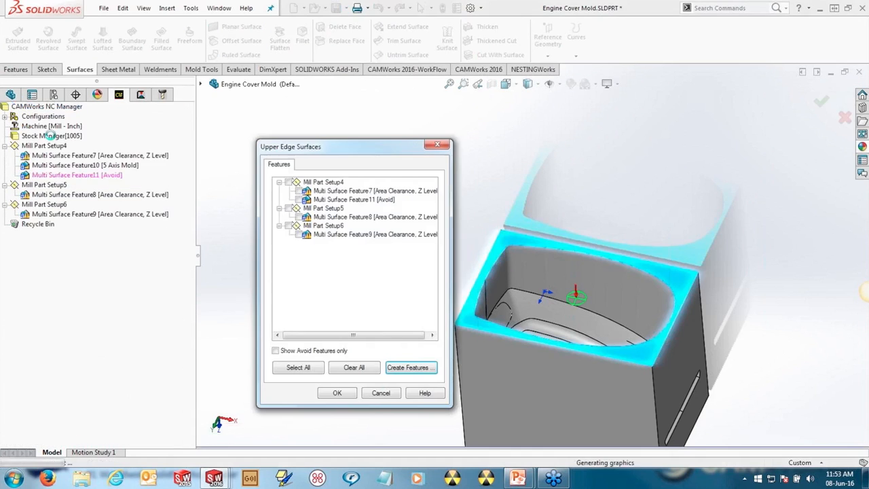
{"action": "left_click", "coordinate": [337, 393]}
- Create an avoid feature from the cavity floor and assign it as the flowline pattern's lower edge surface
{"action": "left_click", "coordinate": [267, 169]}
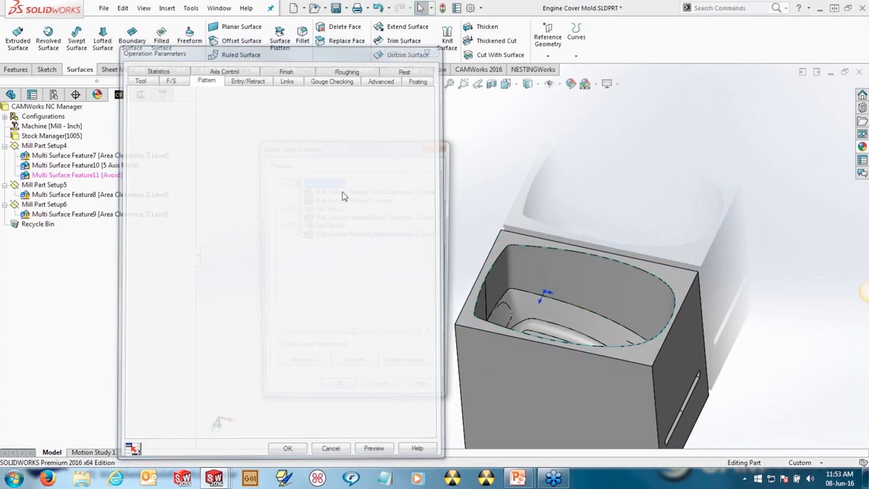
{"action": "left_click", "coordinate": [410, 368]}
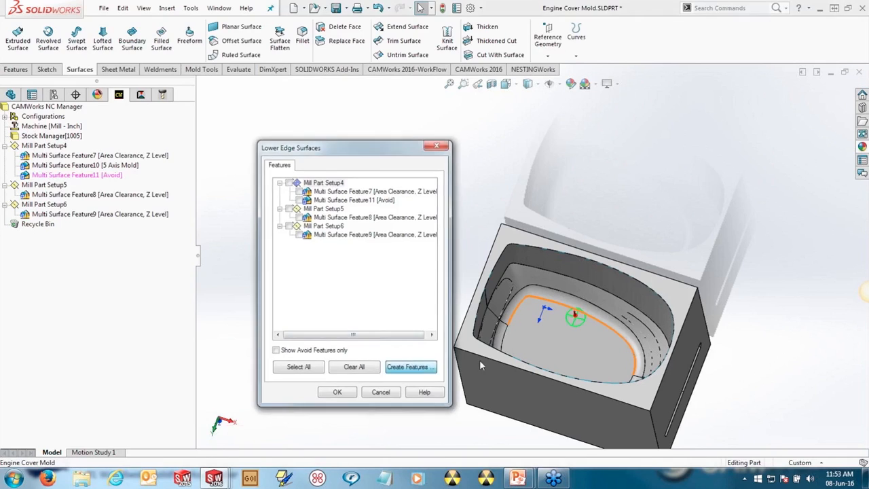
{"action": "left_click", "coordinate": [551, 344]}
{"action": "left_click", "coordinate": [6, 127]}
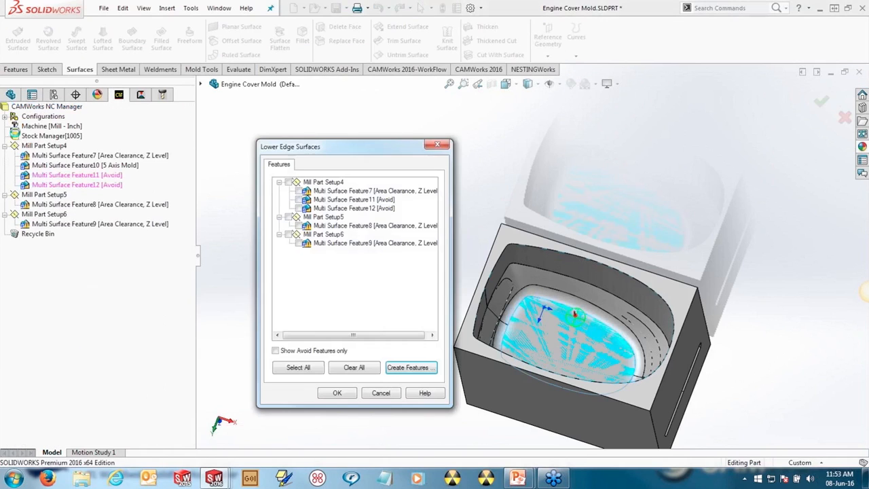
{"action": "left_click", "coordinate": [299, 210]}
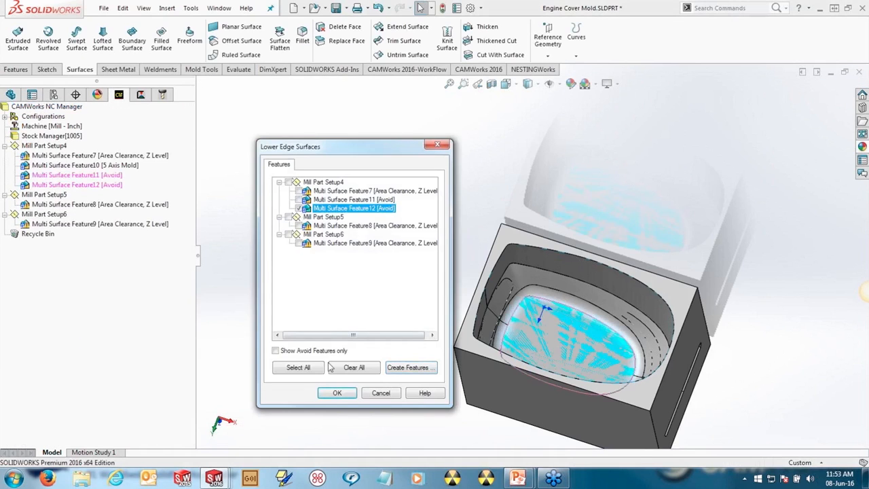
{"action": "left_click", "coordinate": [337, 393]}
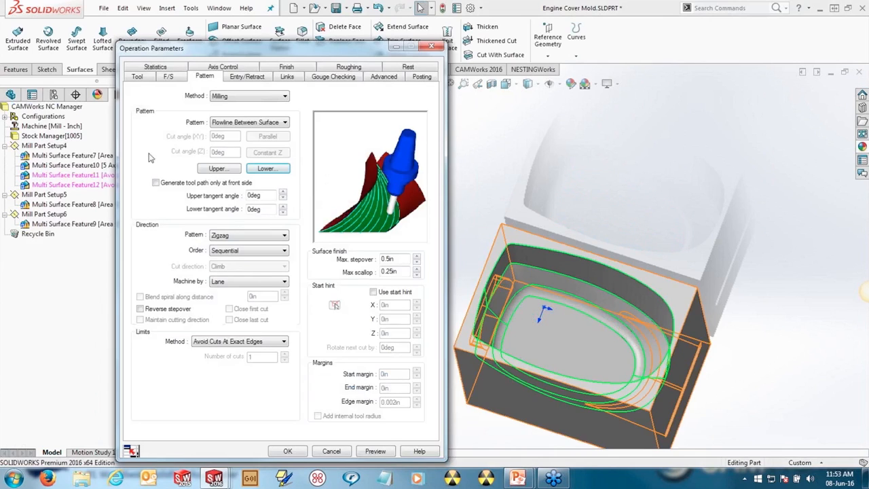
- Review the multiaxis operation's axis control settings and its gouge checking strategy, including the options for the tilt angle definition
{"action": "left_click", "coordinate": [220, 68]}
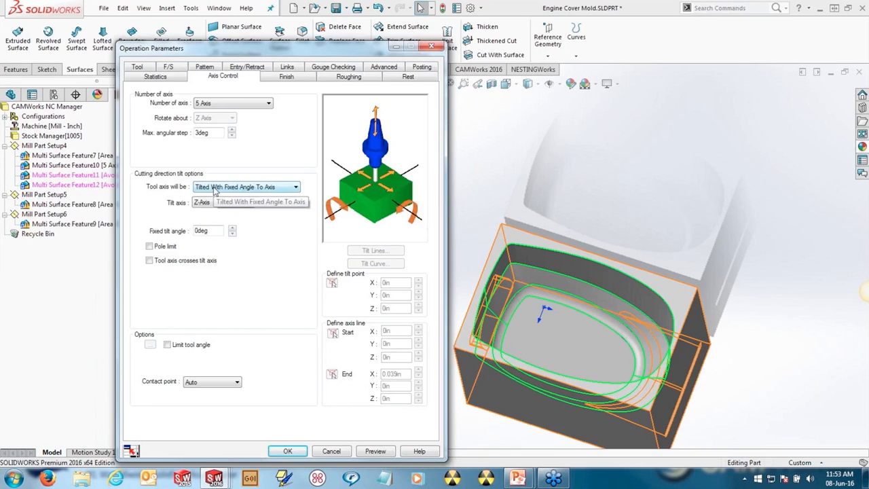
{"action": "left_click", "coordinate": [332, 68]}
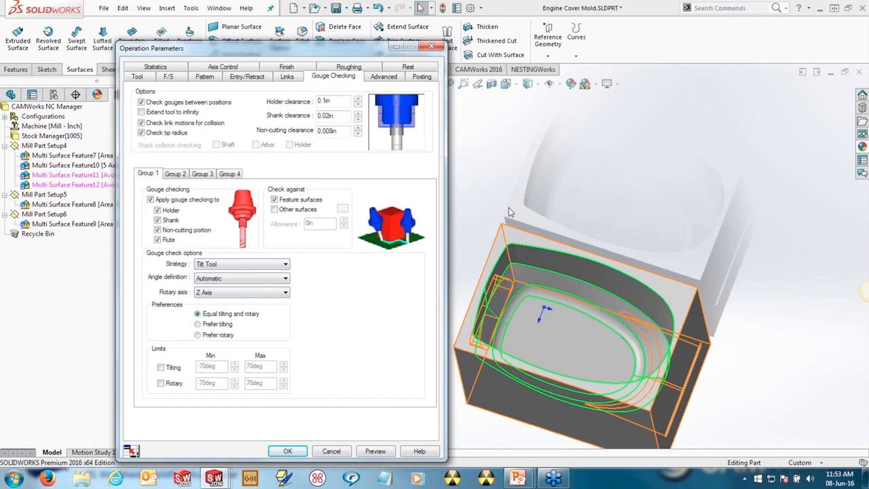
{"action": "middle_click_drag", "start_coordinate": [514, 208], "coordinate": [504, 229]}
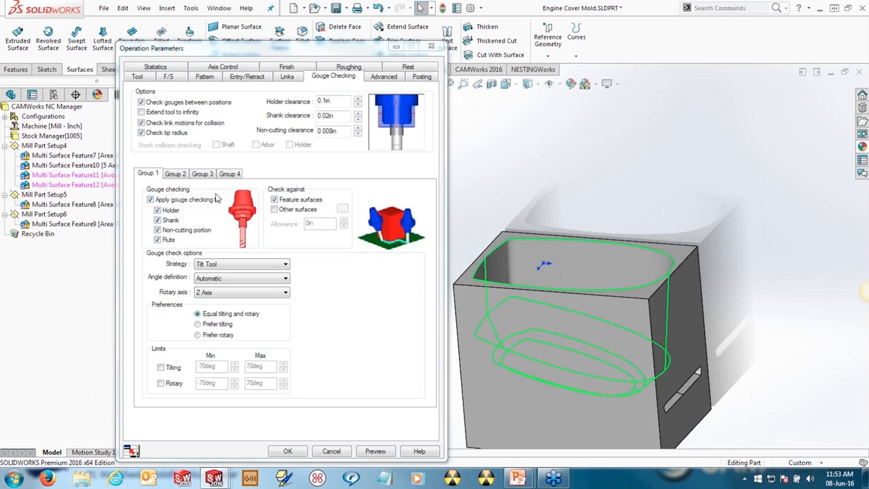
{"action": "left_click", "coordinate": [248, 279]}
{"action": "left_click", "coordinate": [258, 293]}
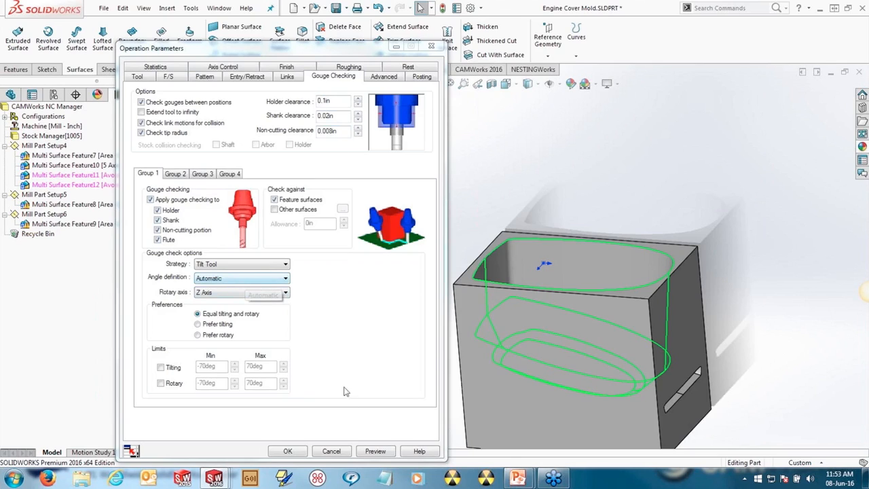
- Preview the multiaxis flowline toolpath and accept the operation parameters while it calculates
{"action": "left_click", "coordinate": [379, 451]}
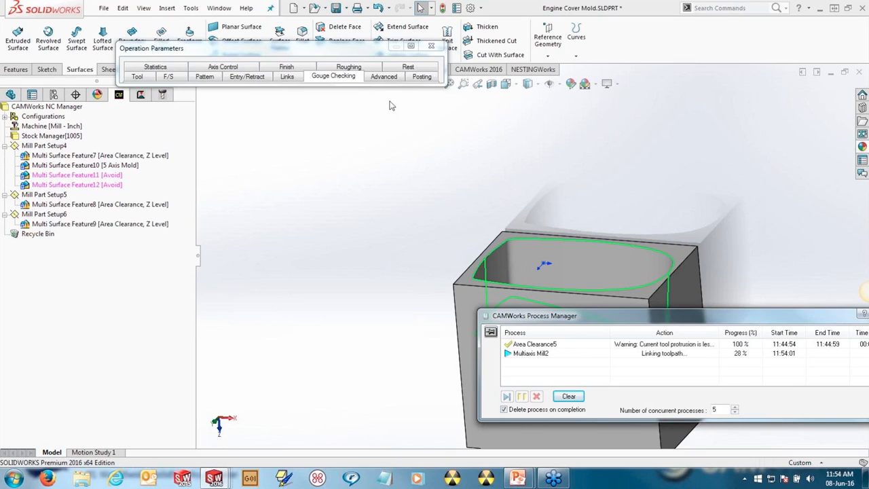
{"action": "left_click", "coordinate": [411, 48]}
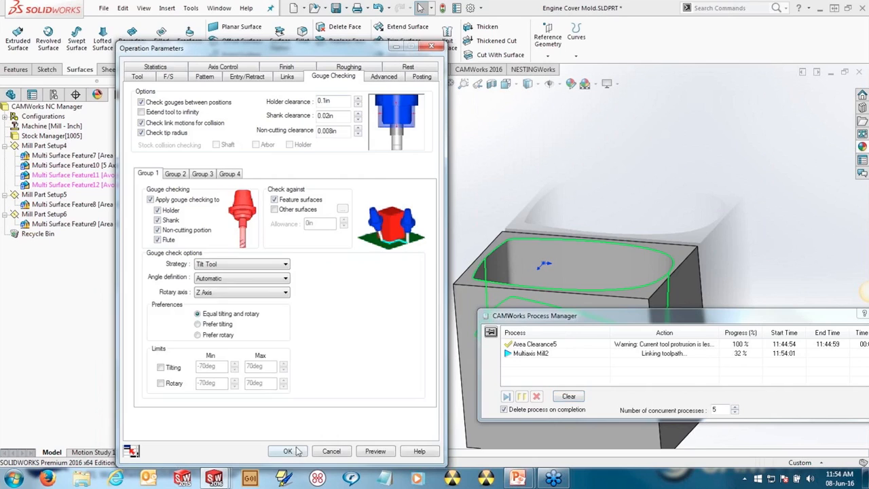
{"action": "left_click", "coordinate": [288, 451]}
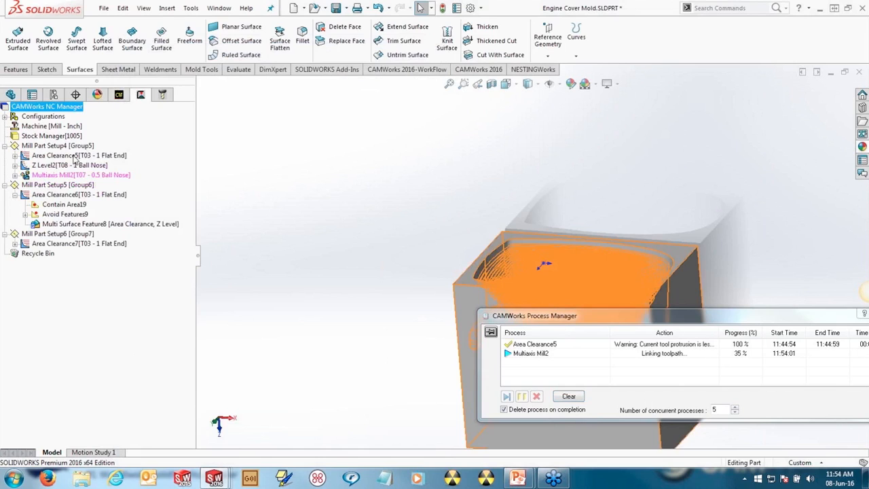
- Enable holder avoidance in the Z Level finishing operation's advanced parameters, and select the Multiaxis Mill operation
{"action": "double_click", "coordinate": [51, 167]}
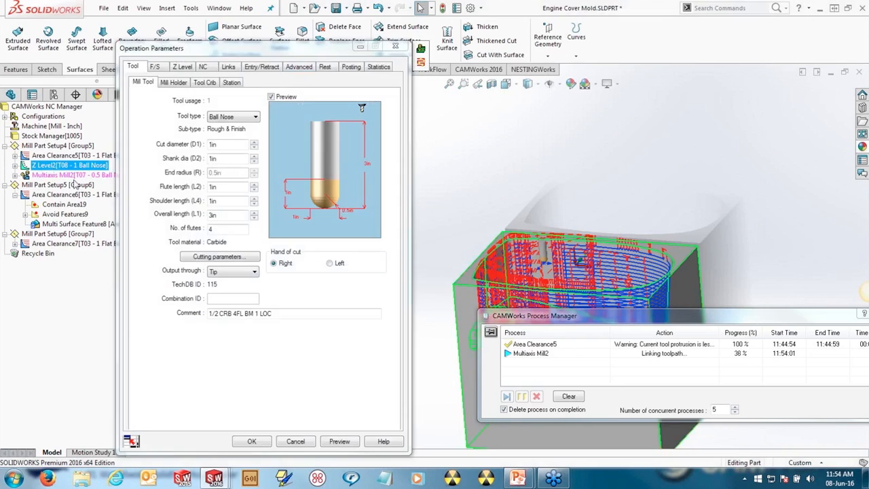
{"action": "left_click", "coordinate": [299, 65]}
{"action": "left_click", "coordinate": [145, 225]}
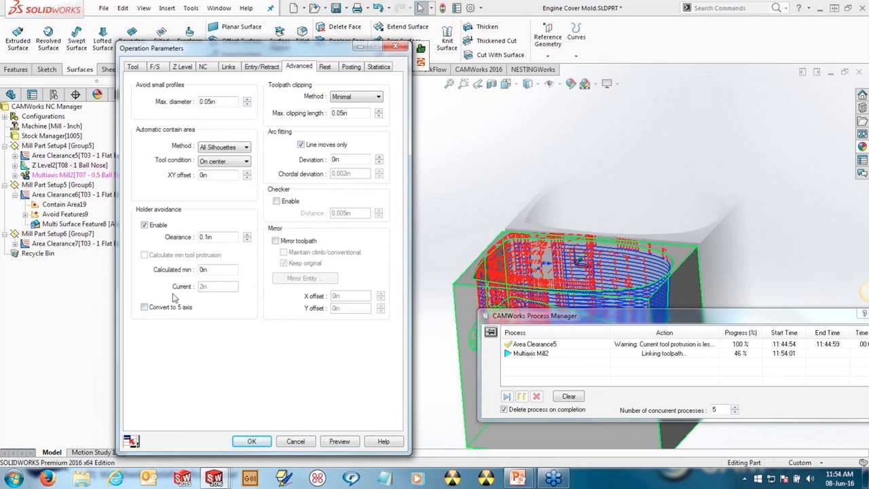
{"action": "left_click", "coordinate": [249, 446]}
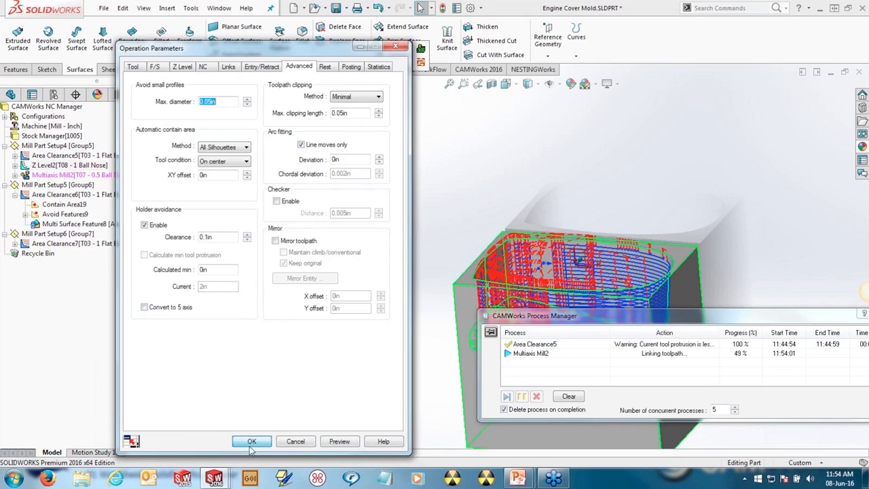
{"action": "left_click", "coordinate": [537, 262]}
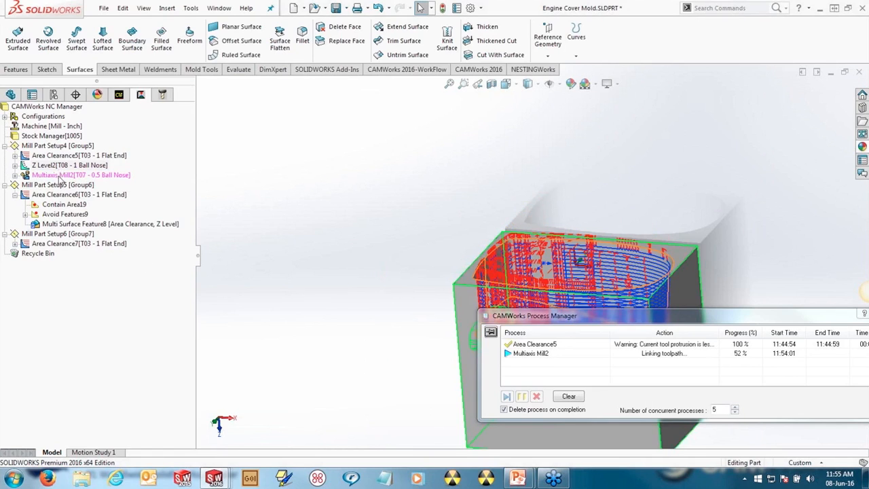
{"action": "left_click", "coordinate": [59, 175]}
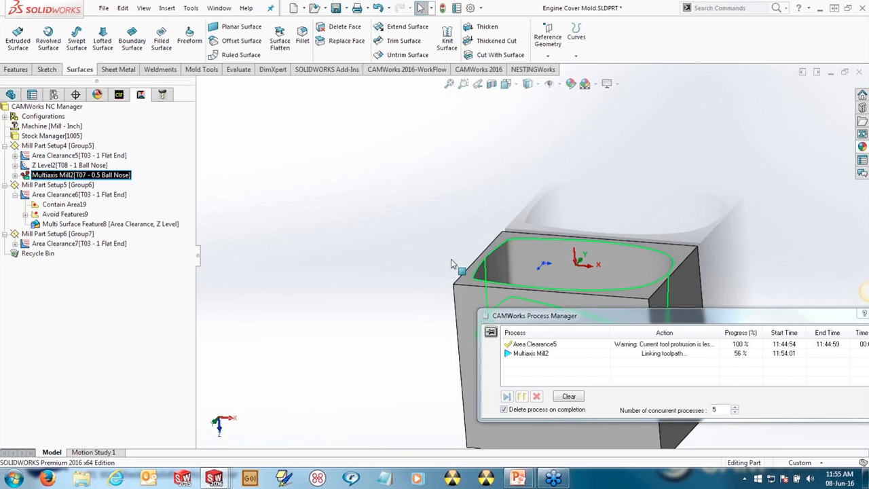
- Switch to the CAMWorks Webinar presentation in PowerPoint, resume its slide show and advance to the Hawk Ridge Systems website slide
{"action": "mouse_move", "coordinate": [517, 478]}
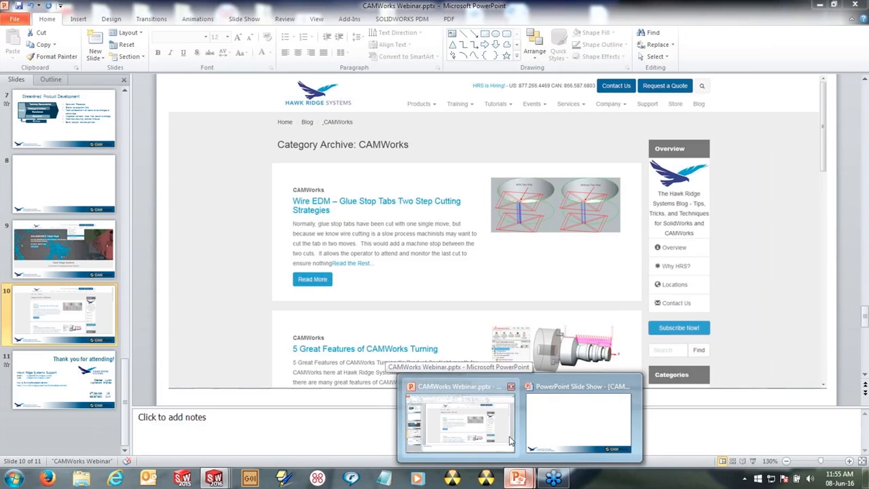
{"action": "left_click", "coordinate": [510, 441]}
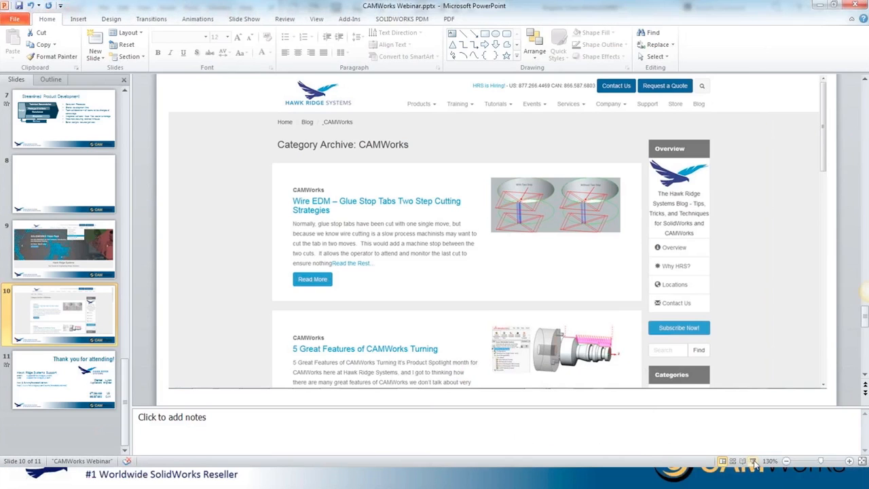
{"action": "left_click", "coordinate": [752, 462]}
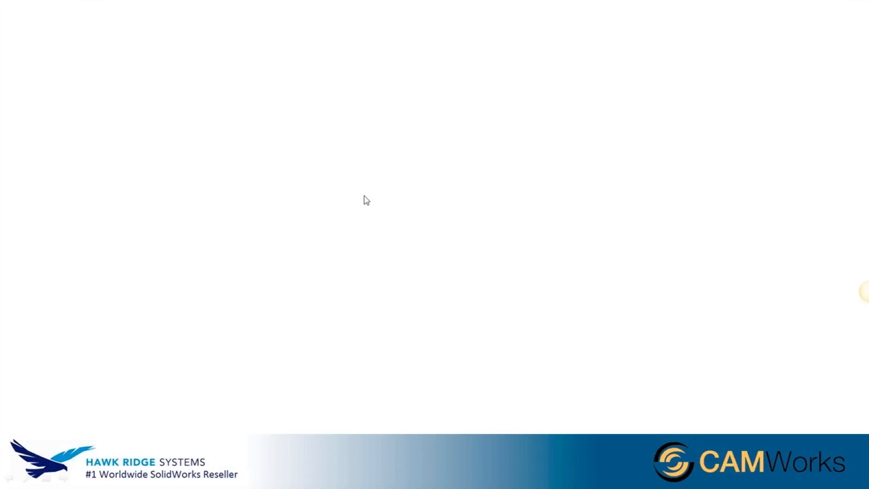
{"action": "left_click", "coordinate": [365, 195]}
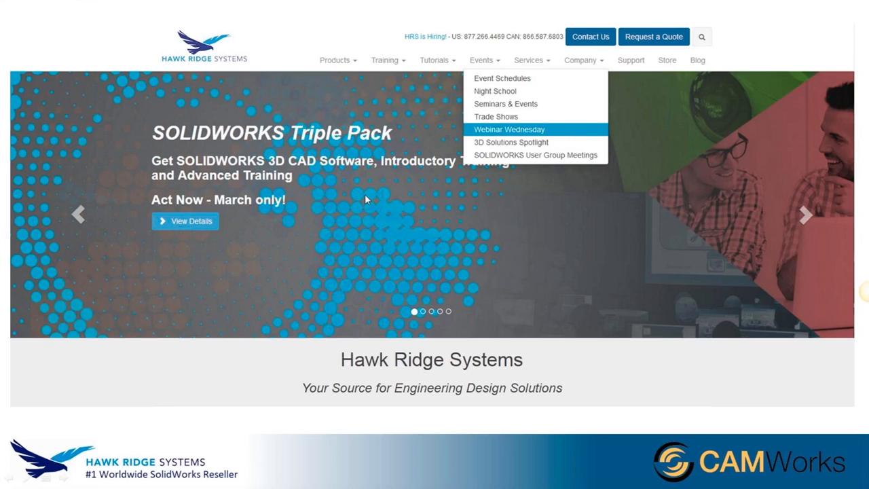
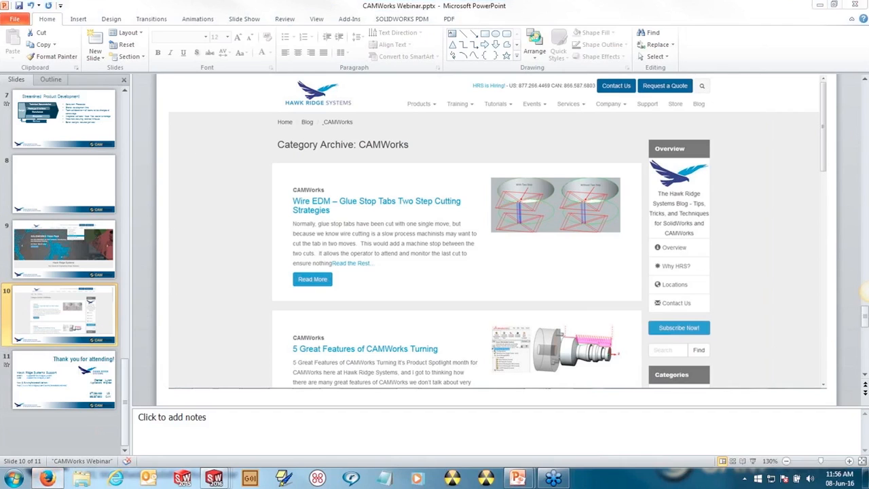
- Bring the web browser onto the presentation screen, maximize it, and open the blog on the Hawk Ridge Systems website
{"action": "left_click_drag", "start_coordinate": [532, 33], "coordinate": [868, 68]}
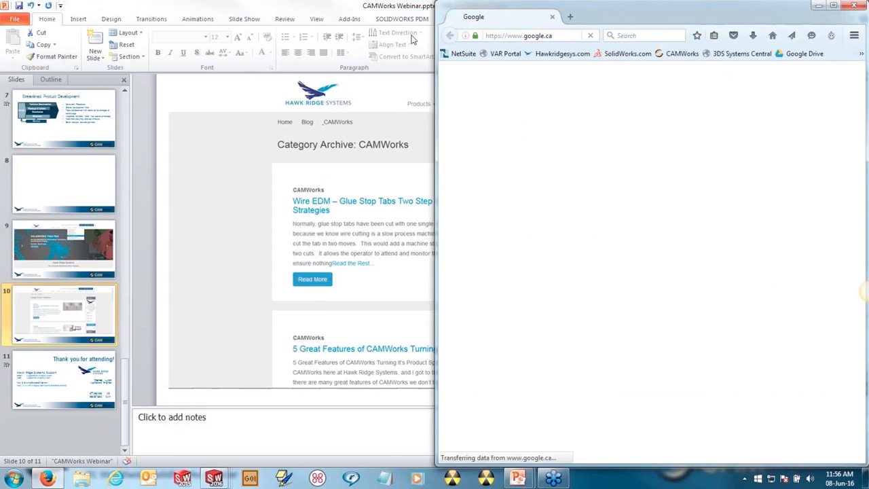
{"action": "key", "text": "super+Up"}
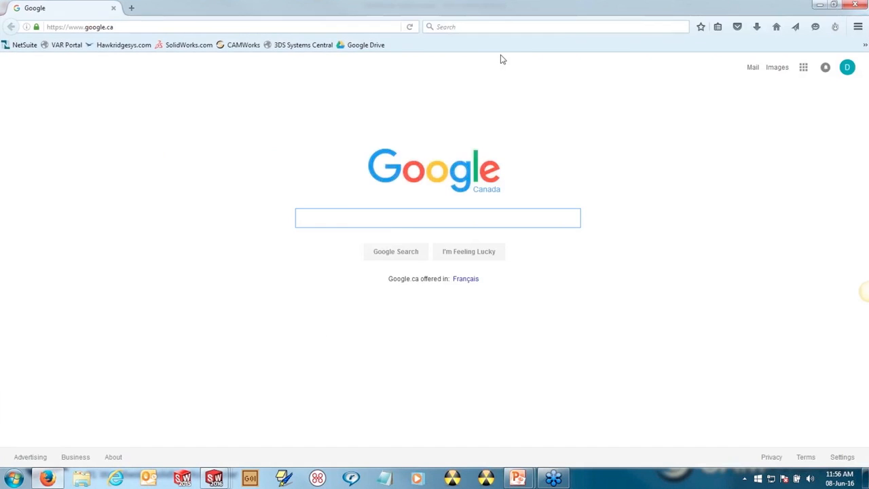
{"action": "left_click", "coordinate": [124, 45]}
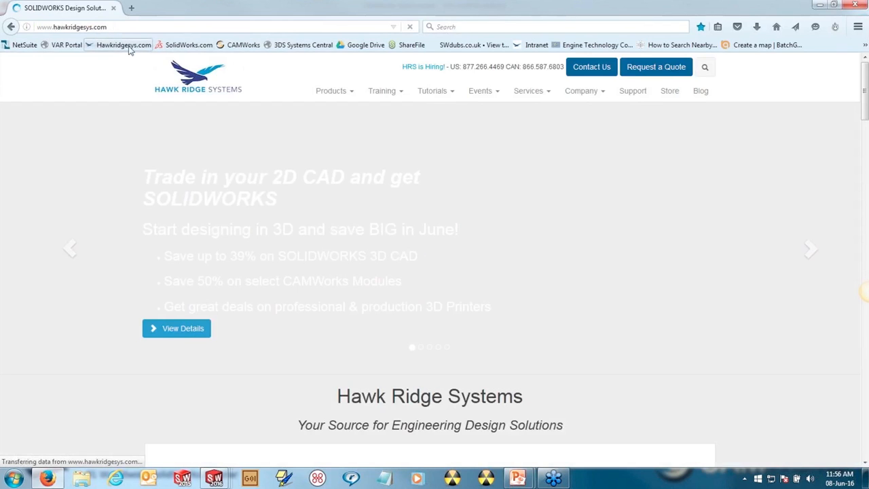
{"action": "left_click", "coordinate": [699, 91]}
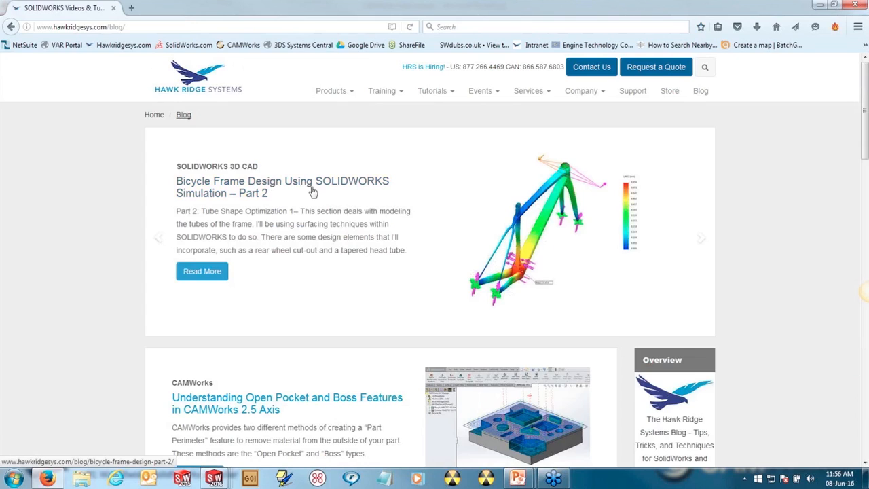
- Look through the article list on the Hawk Ridge Systems blog and return to its beginning
{"action": "scroll", "coordinate": [556, 226], "scroll_direction": "down", "scroll_amount": 1}
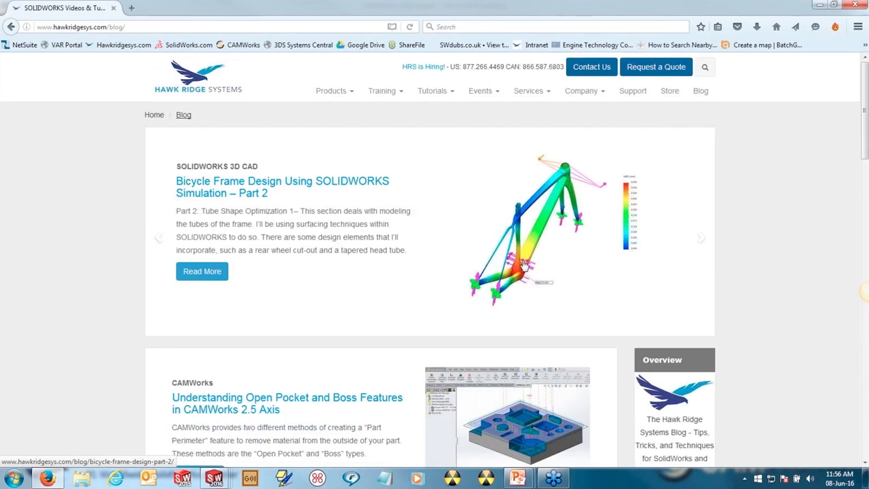
{"action": "scroll", "coordinate": [524, 265], "scroll_direction": "down", "scroll_amount": 1}
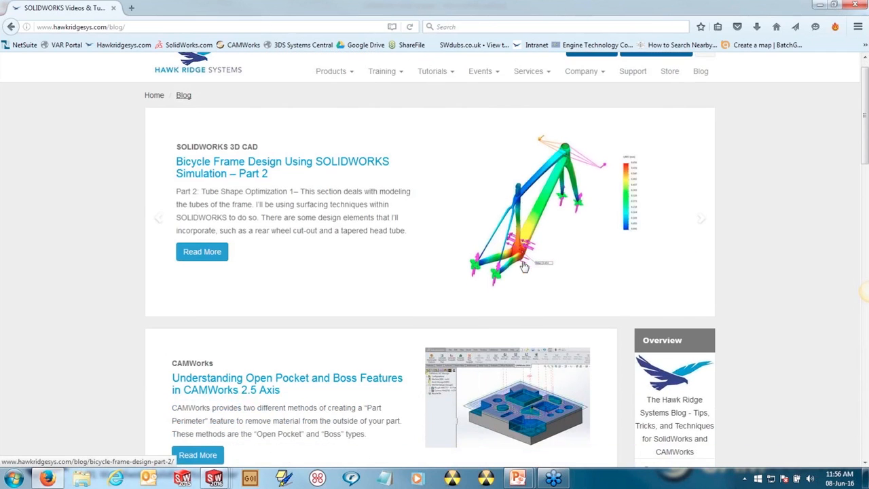
{"action": "scroll", "coordinate": [525, 266], "scroll_direction": "down", "scroll_amount": 3}
{"action": "scroll", "coordinate": [523, 190], "scroll_direction": "down", "scroll_amount": 3}
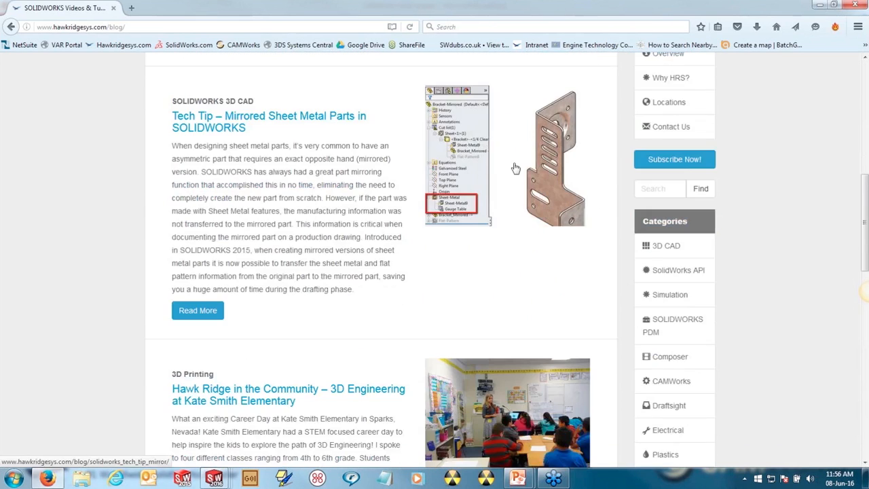
{"action": "scroll", "coordinate": [523, 272], "scroll_direction": "up", "scroll_amount": 1}
{"action": "scroll", "coordinate": [525, 284], "scroll_direction": "down", "scroll_amount": 3}
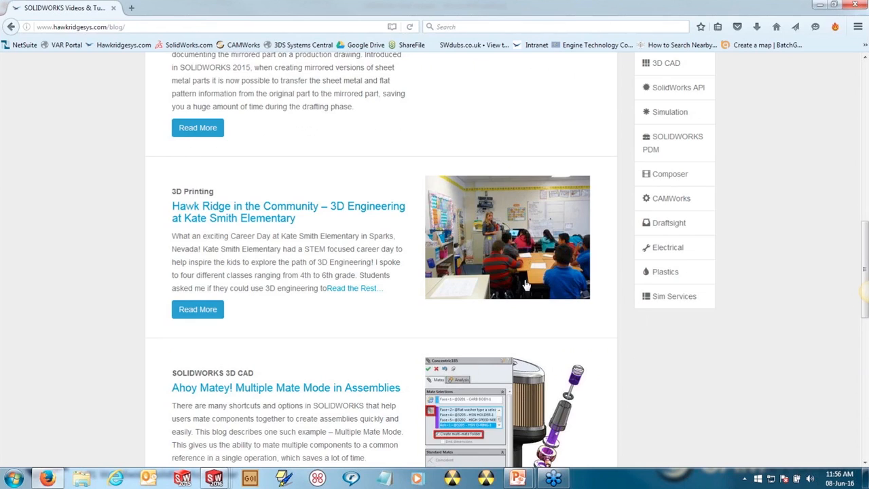
{"action": "scroll", "coordinate": [525, 283], "scroll_direction": "down", "scroll_amount": 3}
{"action": "scroll", "coordinate": [499, 271], "scroll_direction": "down", "scroll_amount": 4}
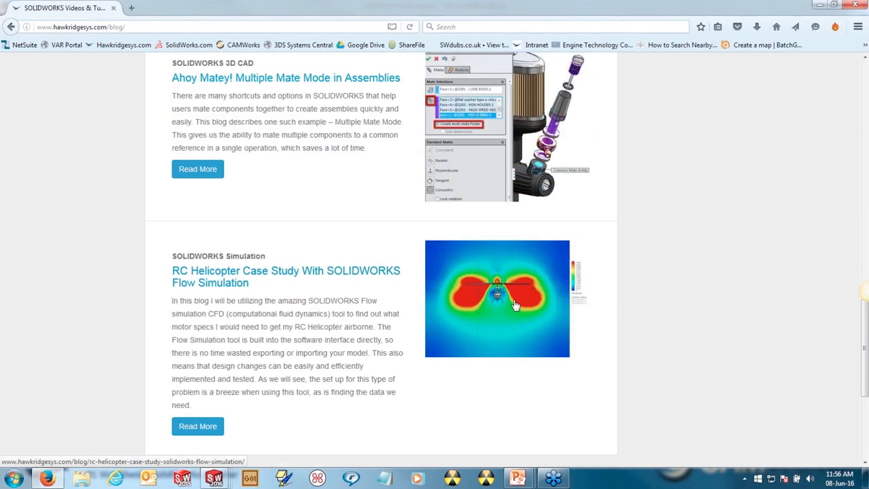
{"action": "scroll", "coordinate": [515, 305], "scroll_direction": "up", "scroll_amount": 10}
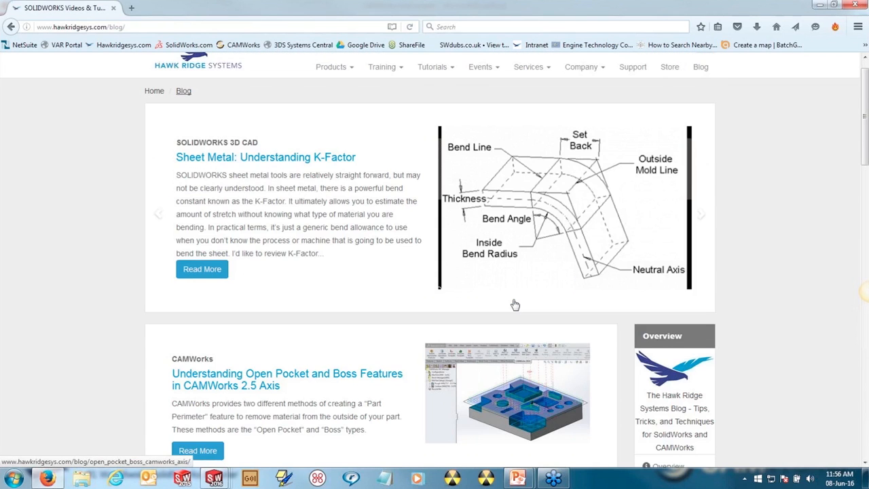
{"action": "scroll", "coordinate": [522, 255], "scroll_direction": "up", "scroll_amount": 1}
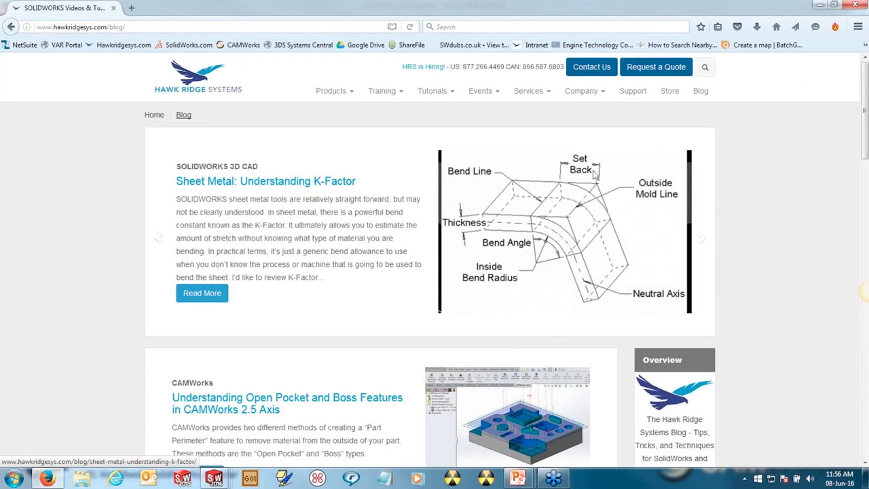
- Show the Support page of the Hawk Ridge Systems website and minimize the browser
{"action": "left_click", "coordinate": [632, 93]}
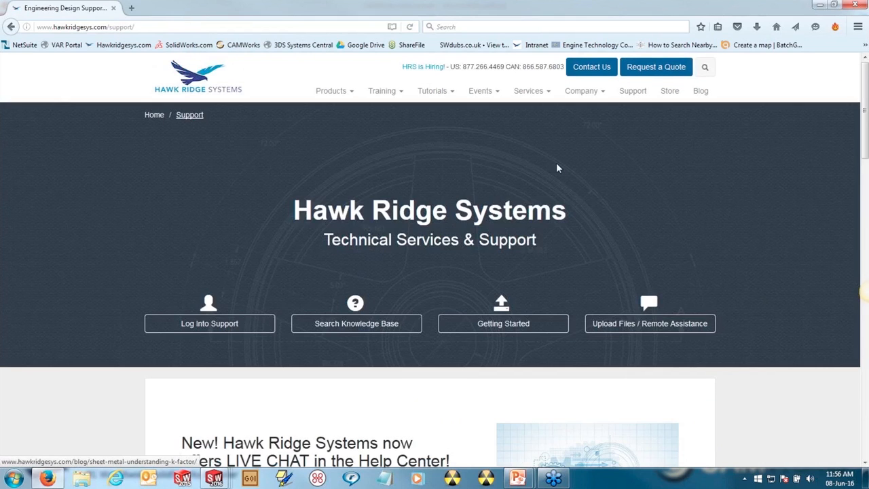
{"action": "left_click", "coordinate": [818, 5]}
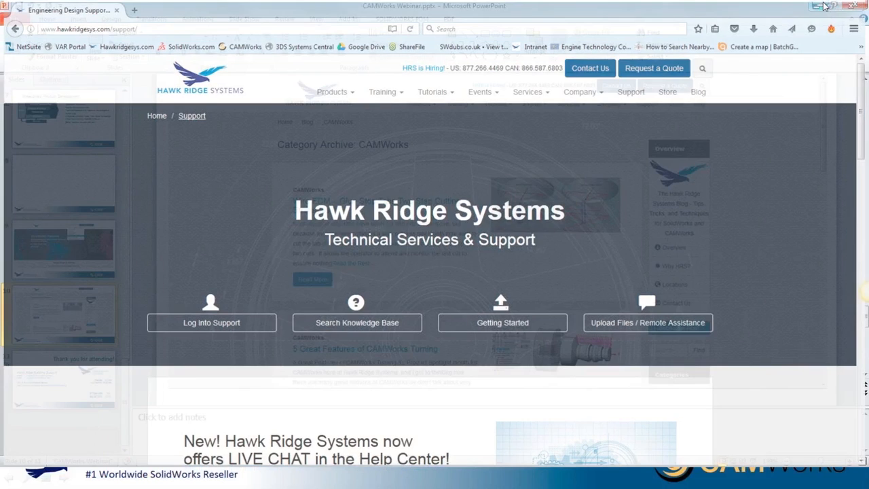
- Switch to the engine cover mold in SOLIDWORKS and play a slow step-through of the Multiaxis Mill2 toolpath
{"action": "key", "text": "alt+Tab"}
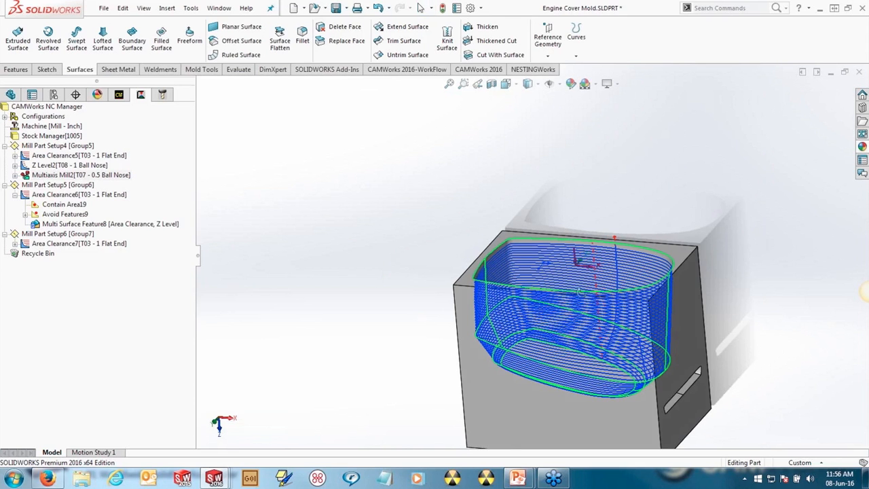
{"action": "middle_click_drag", "start_coordinate": [581, 292], "coordinate": [593, 347]}
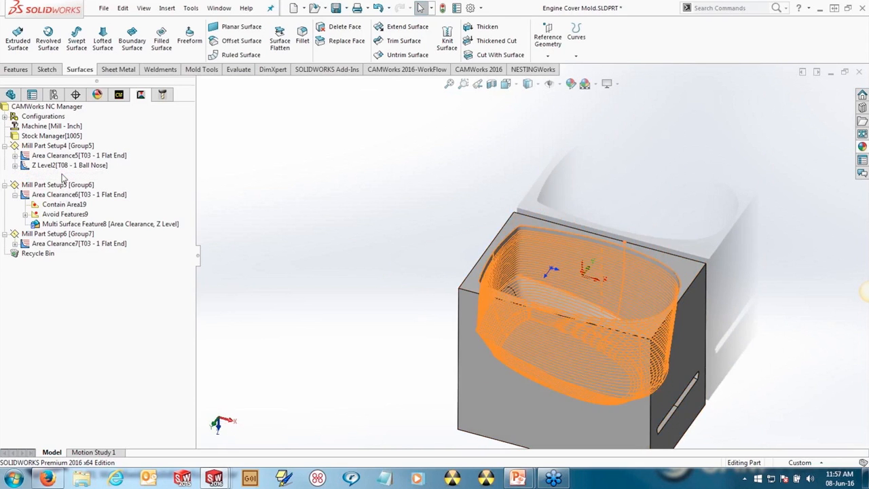
{"action": "right_click", "coordinate": [63, 175]}
{"action": "left_click", "coordinate": [102, 177]}
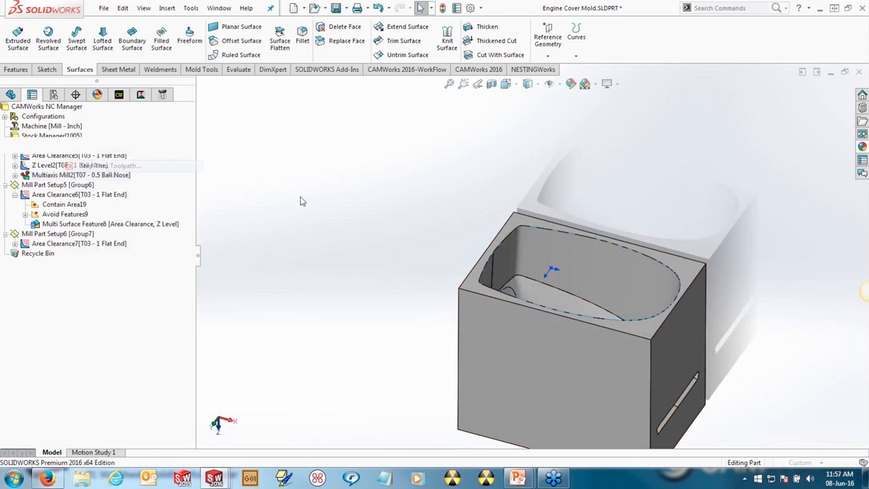
{"action": "left_click_drag", "start_coordinate": [139, 232], "coordinate": [24, 232]}
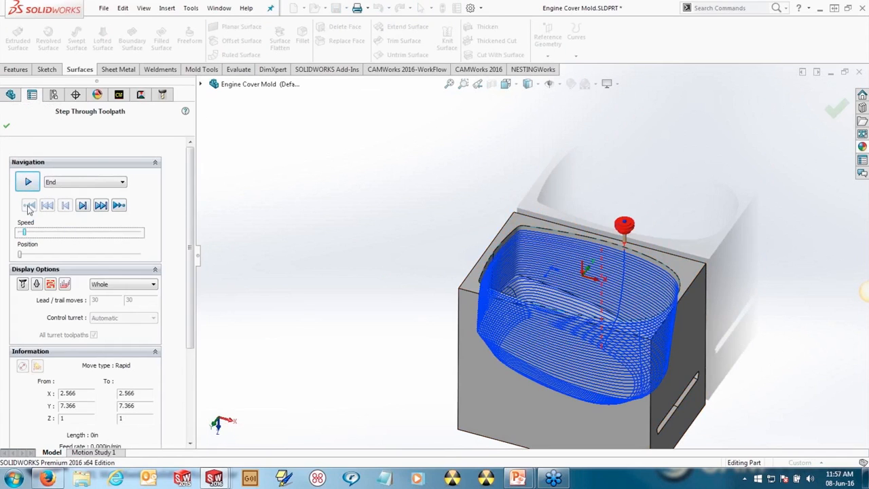
{"action": "left_click", "coordinate": [28, 182]}
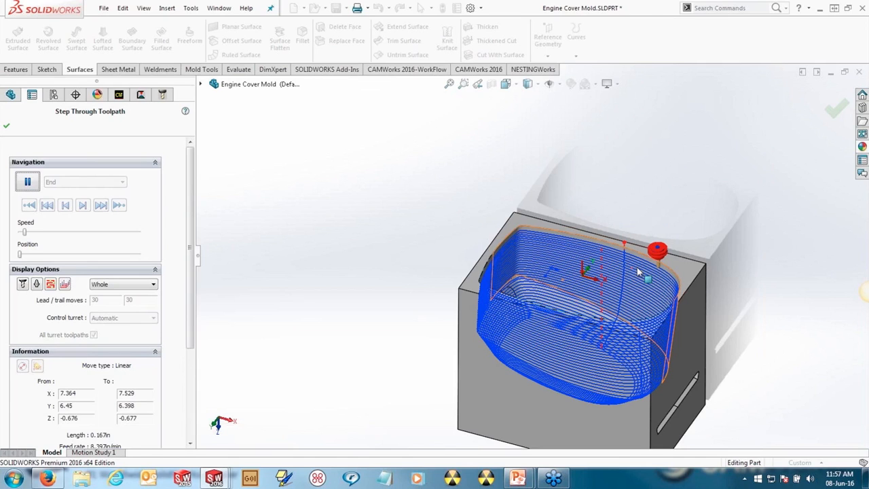
- Examine the tool and holder tilt close up and partway down the cavity wall, and close the toolpath step-through
{"action": "scroll", "coordinate": [637, 272], "scroll_direction": "down", "scroll_amount": 3}
{"action": "scroll", "coordinate": [628, 248], "scroll_direction": "down", "scroll_amount": 6}
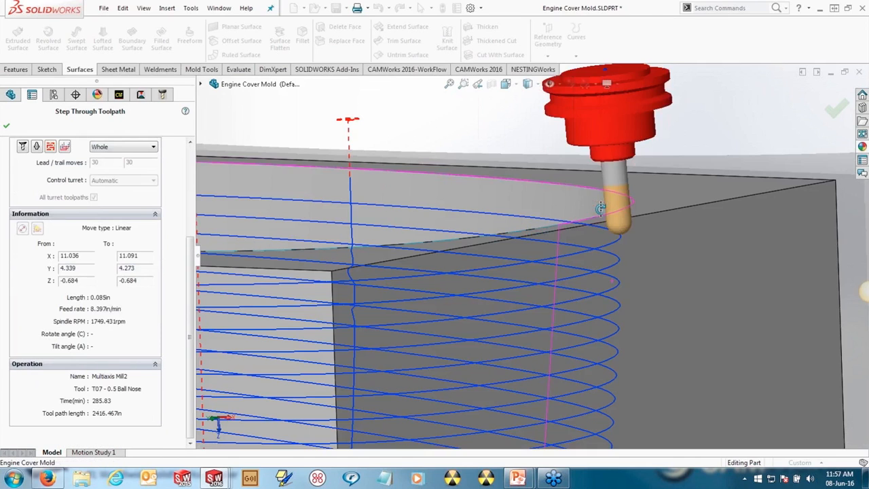
{"action": "scroll", "coordinate": [377, 288], "scroll_direction": "up", "scroll_amount": 5}
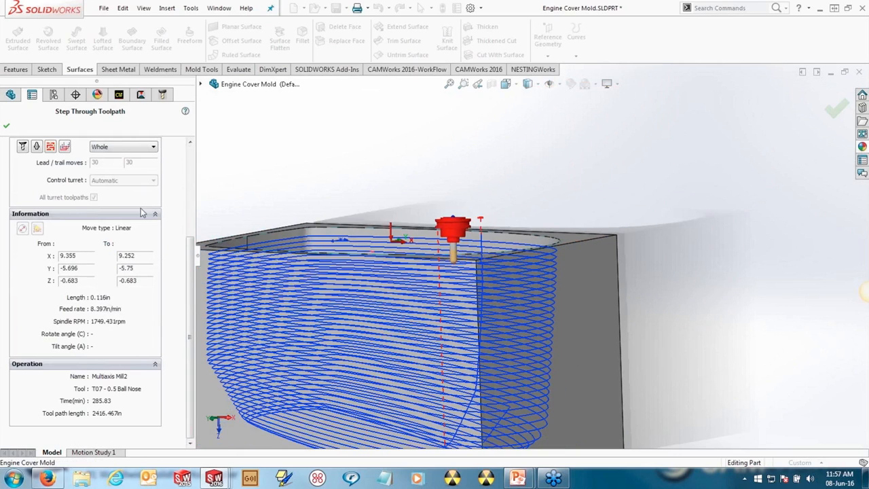
{"action": "scroll", "coordinate": [192, 172], "scroll_direction": "up", "scroll_amount": 3}
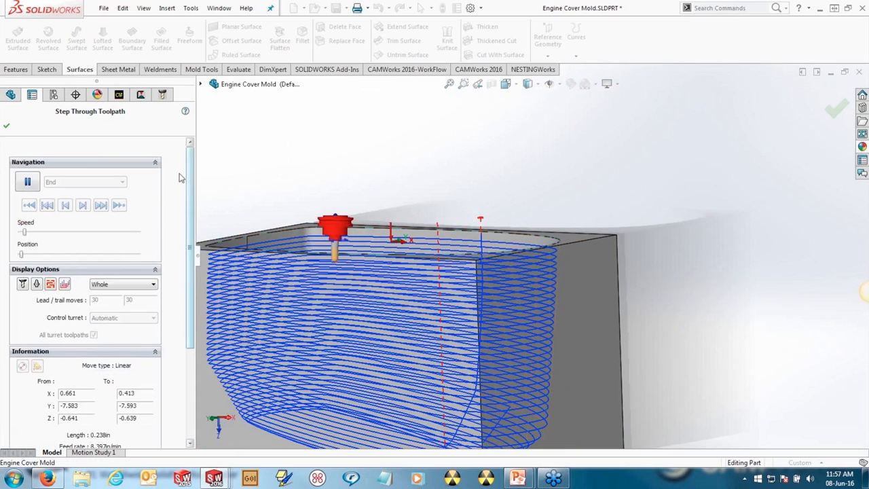
{"action": "left_click", "coordinate": [65, 255]}
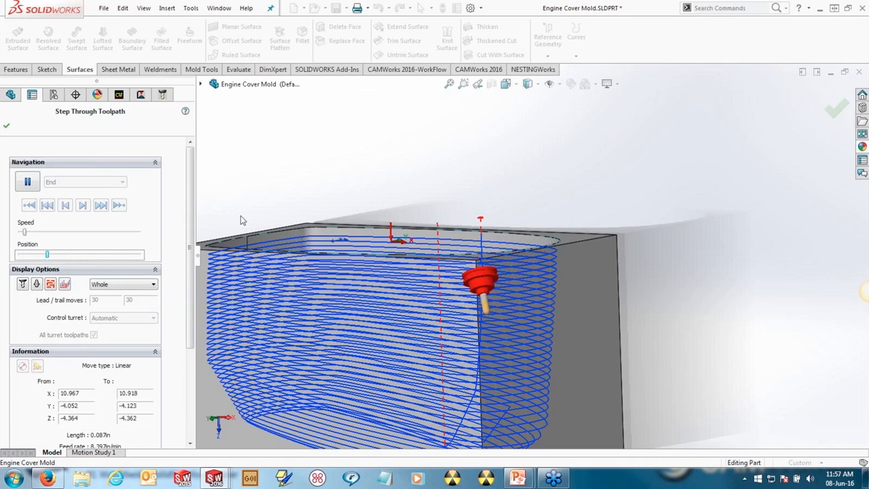
{"action": "middle_click_drag", "start_coordinate": [378, 253], "coordinate": [411, 234]}
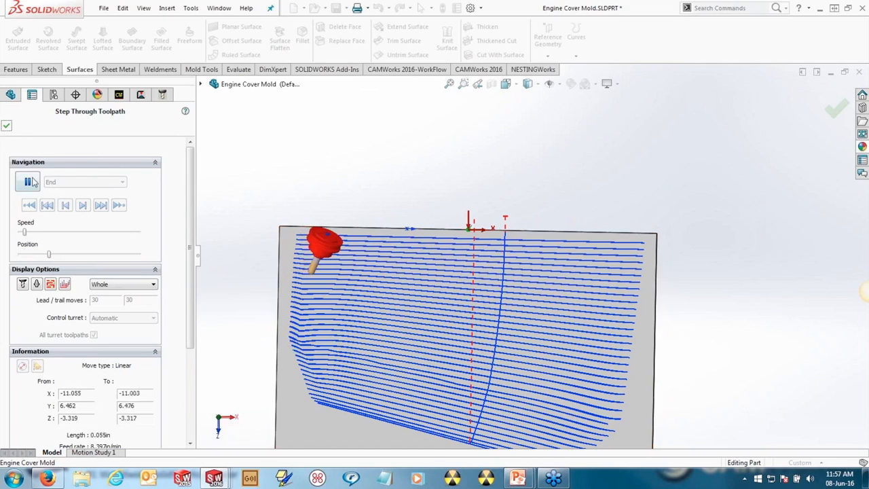
{"action": "left_click", "coordinate": [6, 126]}
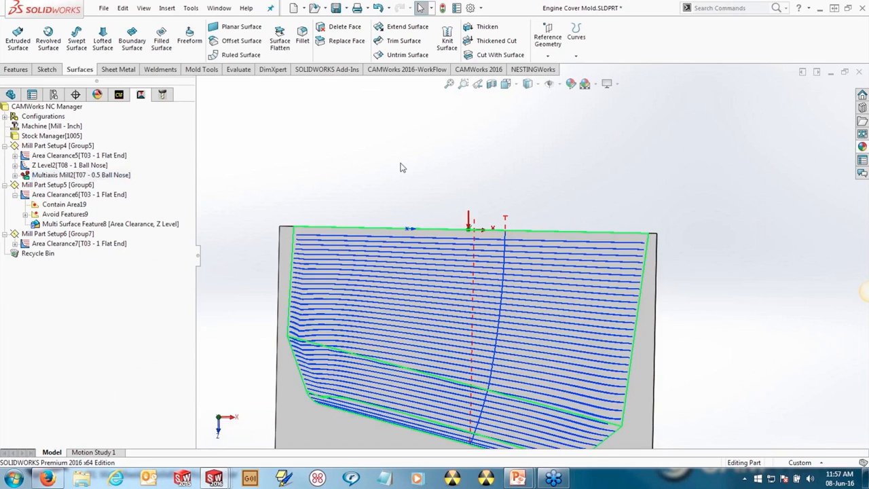
- Open the recent assembly Impeller_assy.SLDASM and display its CAMWorks operation tree
{"action": "key", "text": "r"}
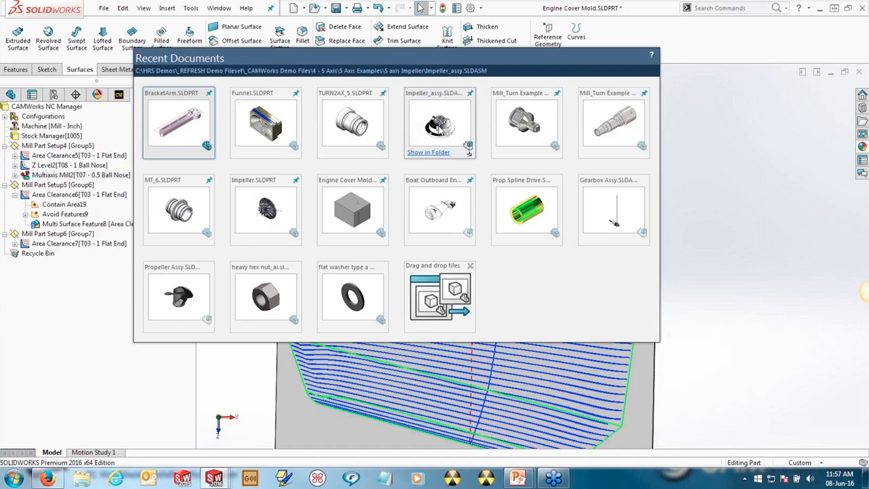
{"action": "left_click", "coordinate": [435, 126]}
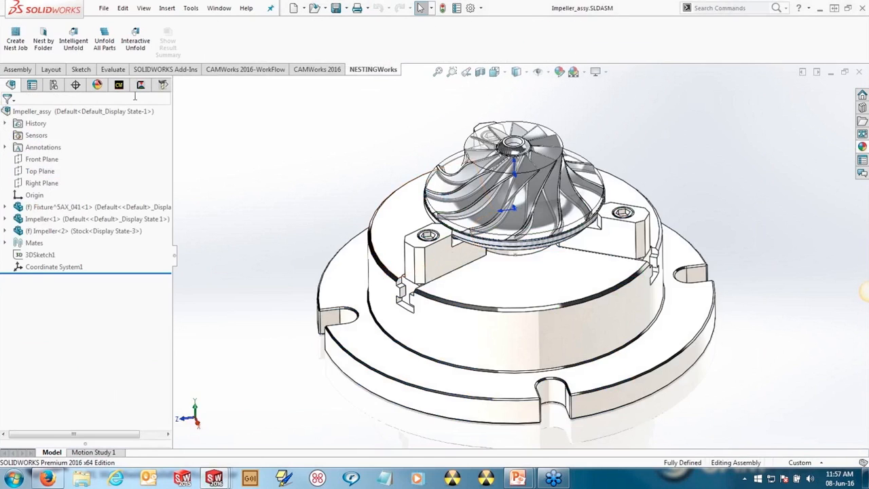
{"action": "left_click", "coordinate": [142, 88]}
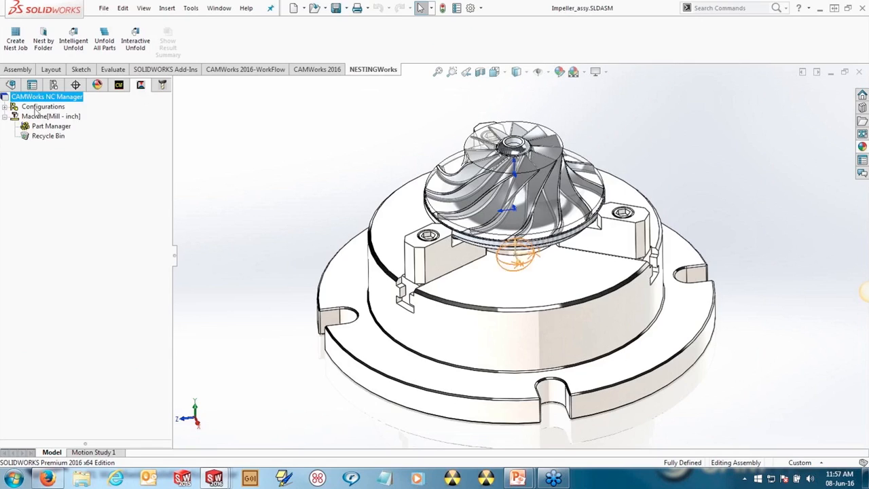
- Expand the impeller assembly's CAMWorks configurations and activate Mill-Inch-0
{"action": "left_click", "coordinate": [5, 107]}
{"action": "left_click", "coordinate": [33, 127]}
{"action": "left_click", "coordinate": [39, 119]}
{"action": "double_click", "coordinate": [39, 126]}
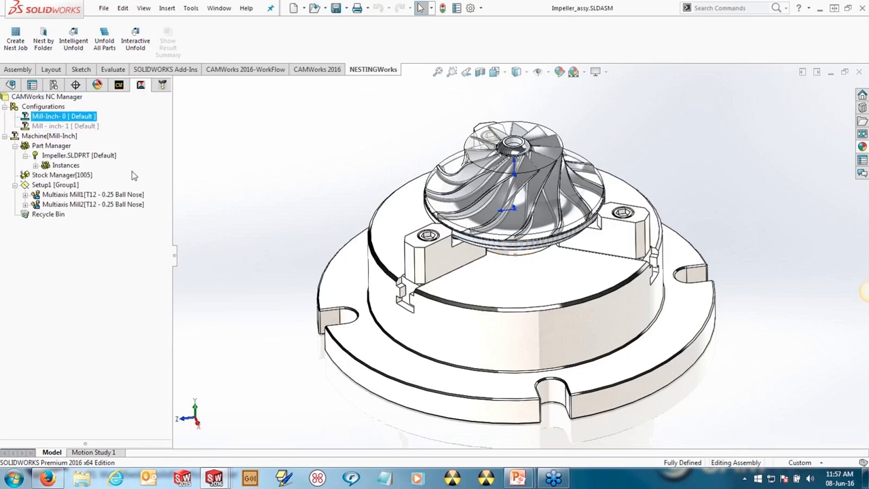
- Open the Mill-Inch machine's post processor settings and browse to the UPG\ctl folder for controller files
{"action": "double_click", "coordinate": [48, 137]}
{"action": "left_click", "coordinate": [221, 108]}
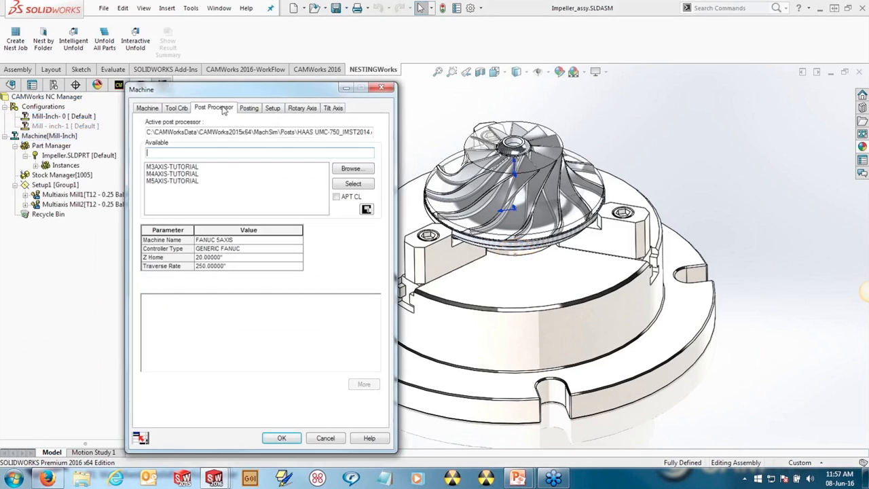
{"action": "left_click", "coordinate": [350, 168]}
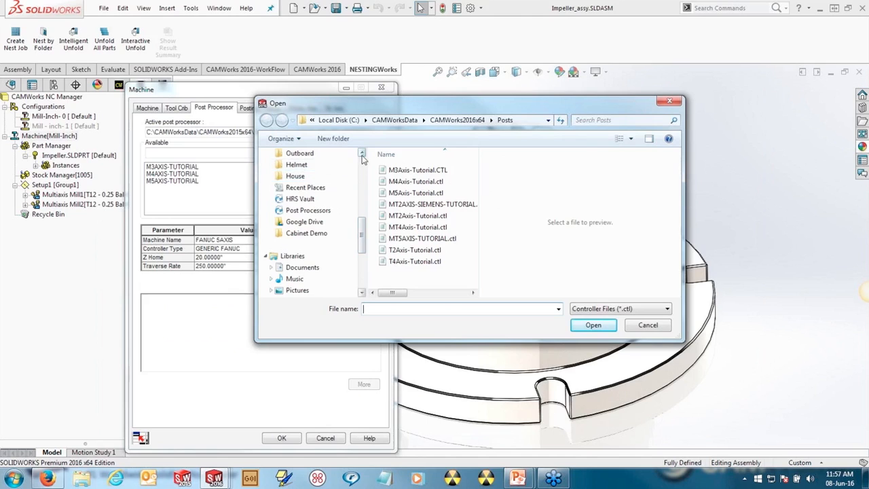
{"action": "scroll", "coordinate": [361, 158], "scroll_direction": "up", "scroll_amount": 5}
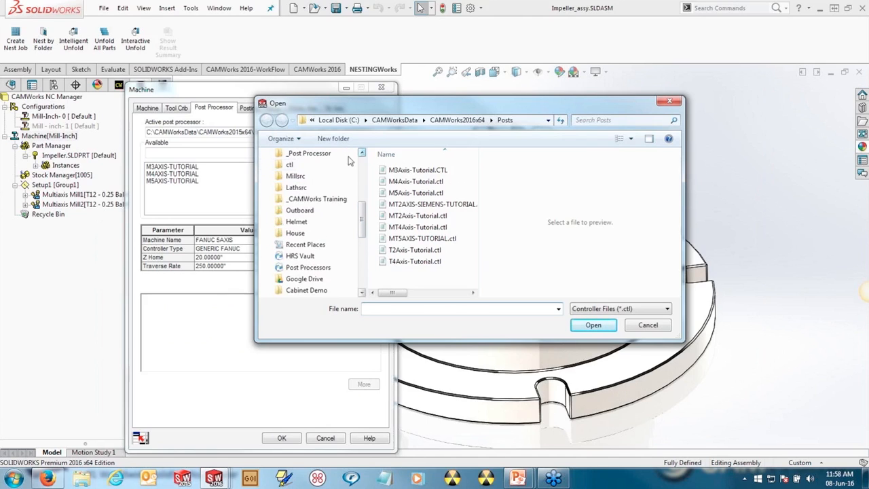
{"action": "left_click", "coordinate": [290, 164]}
- Load HAAS UMC-750_IMST2014.ctl from the ctl folder as the Mill-Inch machine's active post processor and accept the machine settings
{"action": "left_click", "coordinate": [411, 192]}
{"action": "scroll", "coordinate": [434, 204], "scroll_direction": "down", "scroll_amount": 5}
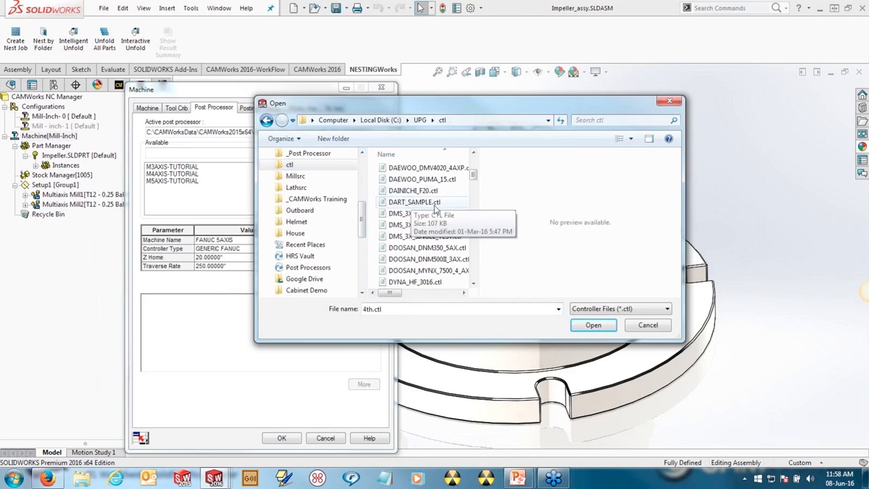
{"action": "scroll", "coordinate": [436, 209], "scroll_direction": "down", "scroll_amount": 6}
{"action": "scroll", "coordinate": [433, 214], "scroll_direction": "down", "scroll_amount": 6}
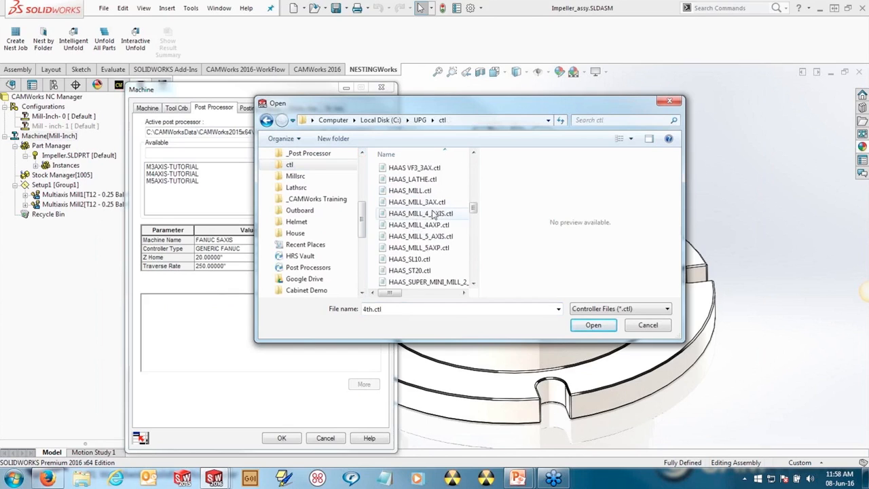
{"action": "scroll", "coordinate": [449, 231], "scroll_direction": "down", "scroll_amount": 3}
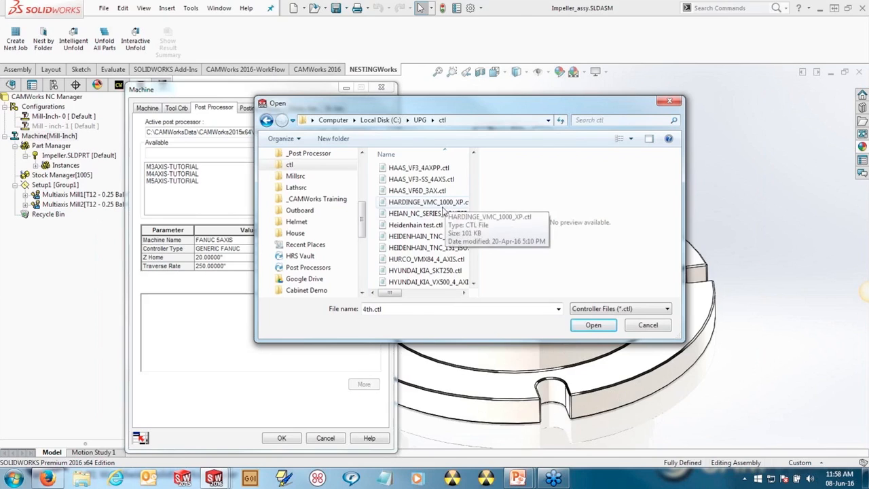
{"action": "scroll", "coordinate": [445, 214], "scroll_direction": "down", "scroll_amount": 2}
{"action": "scroll", "coordinate": [445, 215], "scroll_direction": "up", "scroll_amount": 6}
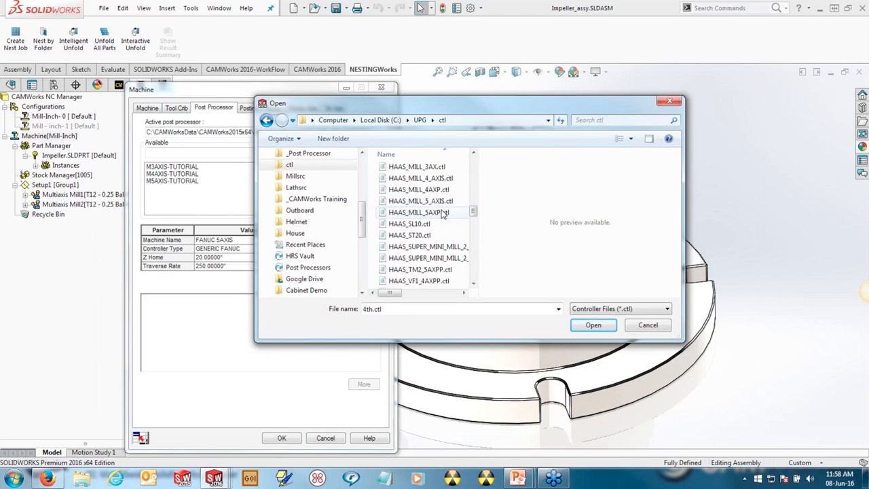
{"action": "scroll", "coordinate": [442, 214], "scroll_direction": "up", "scroll_amount": 2}
{"action": "left_click", "coordinate": [427, 189]}
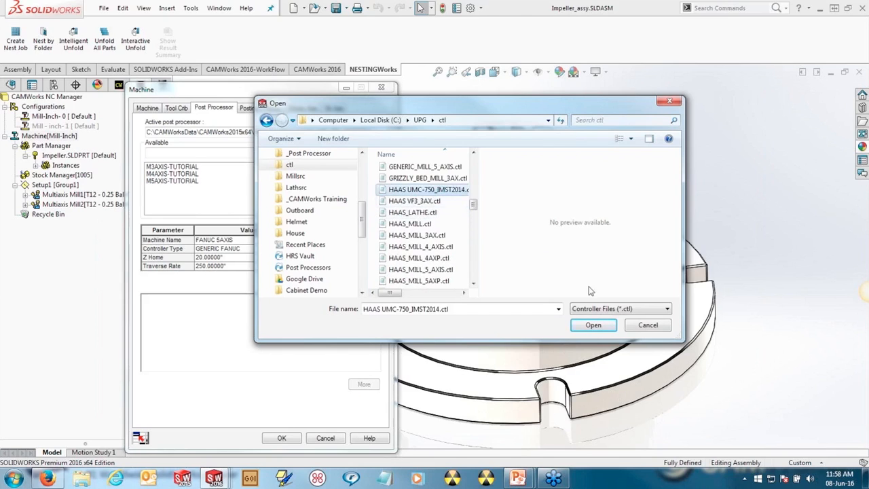
{"action": "left_click", "coordinate": [600, 327]}
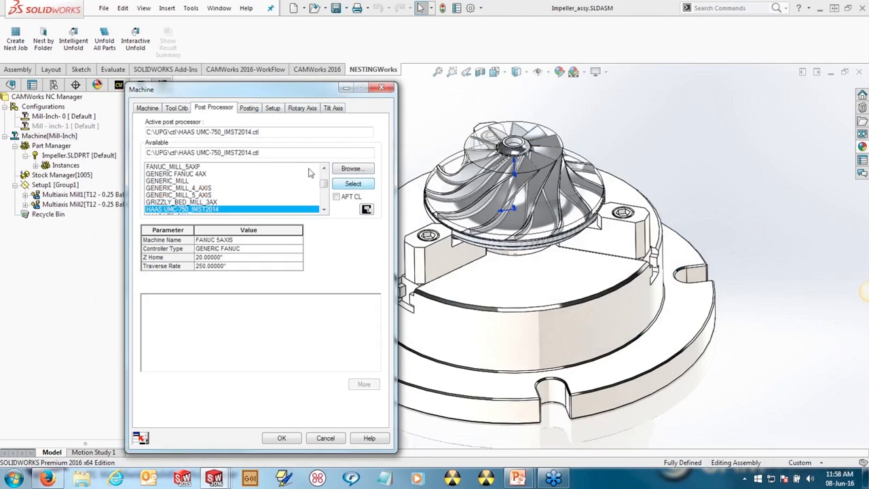
{"action": "left_click", "coordinate": [281, 438]}
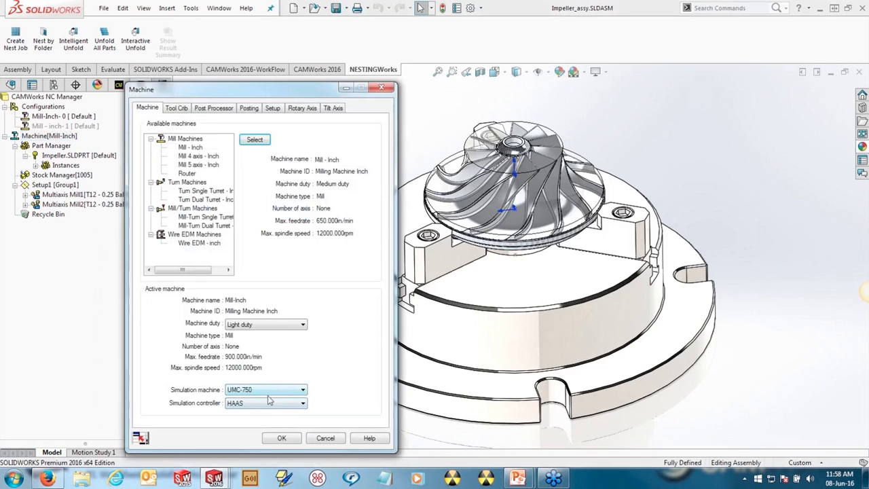
{"action": "left_click", "coordinate": [282, 438]}
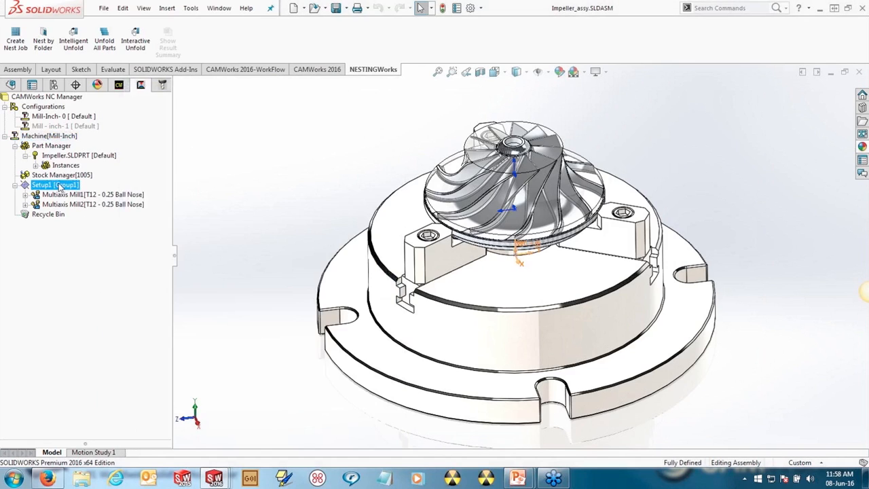
- Start a G-code machine simulation of Setup1, saving the post output as Impeller_assy.txt on the desktop and generating the NC code
{"action": "right_click", "coordinate": [59, 187]}
{"action": "mouse_move", "coordinate": [156, 217]}
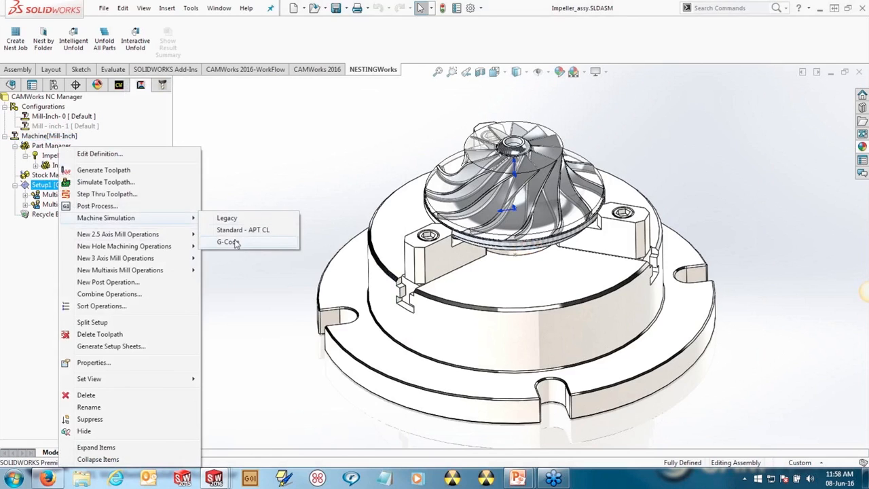
{"action": "left_click", "coordinate": [235, 243]}
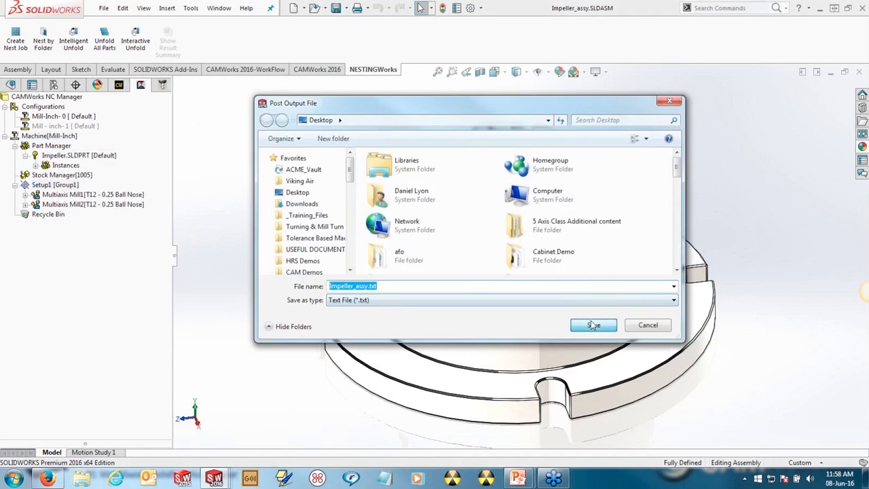
{"action": "left_click", "coordinate": [591, 322]}
{"action": "left_click", "coordinate": [459, 240]}
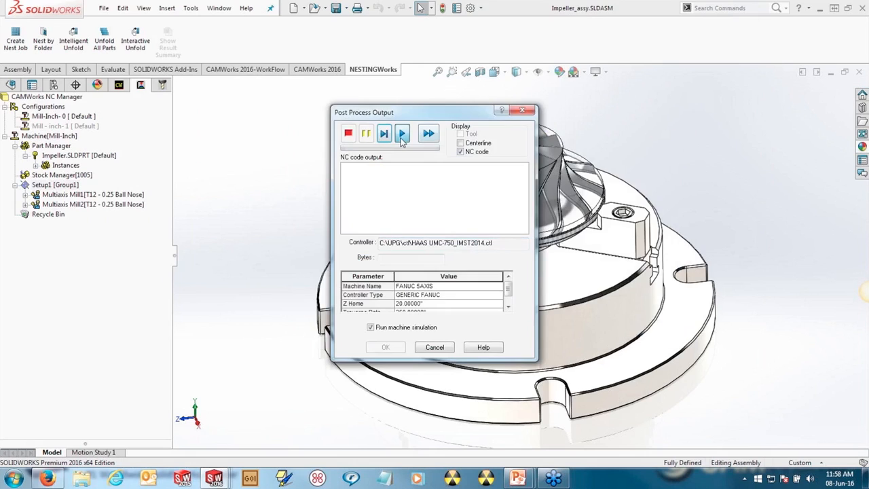
{"action": "left_click", "coordinate": [402, 134]}
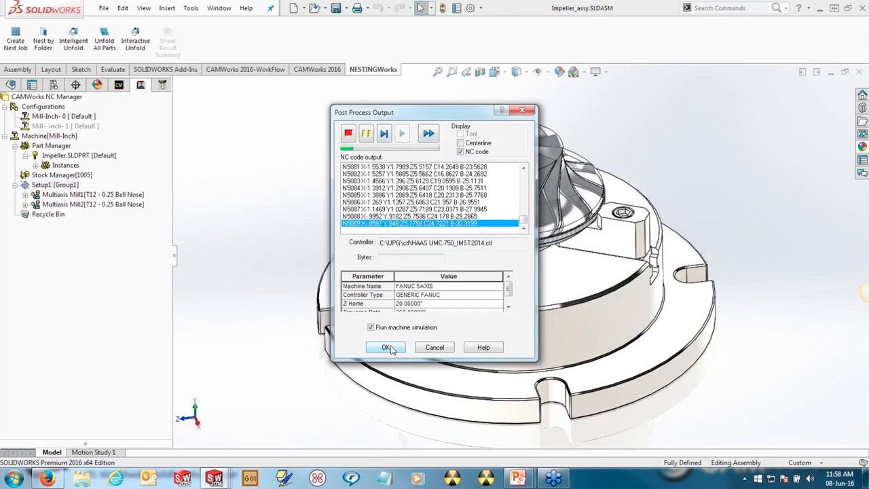
{"action": "left_click", "coordinate": [387, 349]}
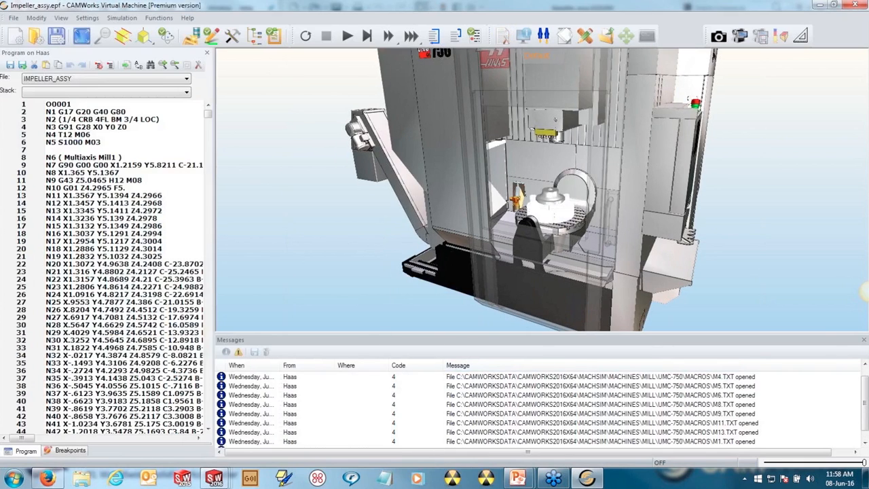
- Play the impeller program in CAMWorks Virtual Machine, examine the tool and tilting table close up, and close the simulator
{"action": "left_click", "coordinate": [346, 35]}
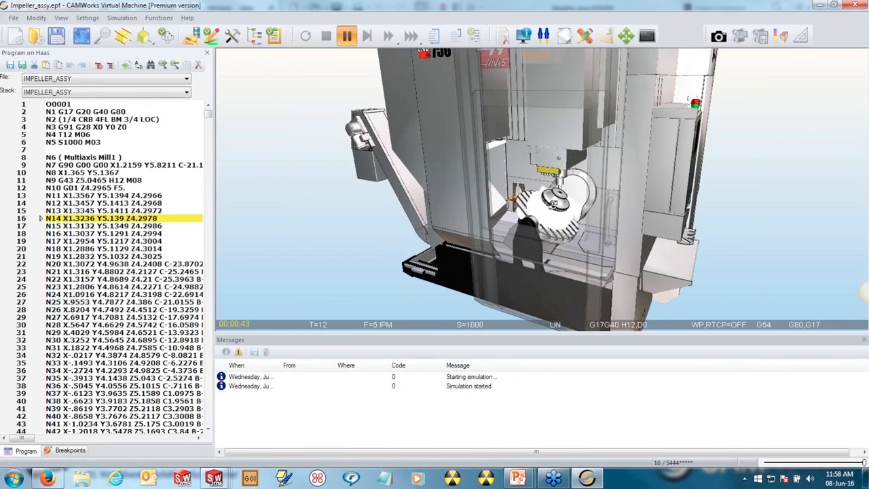
{"action": "scroll", "coordinate": [557, 194], "scroll_direction": "up", "scroll_amount": 2}
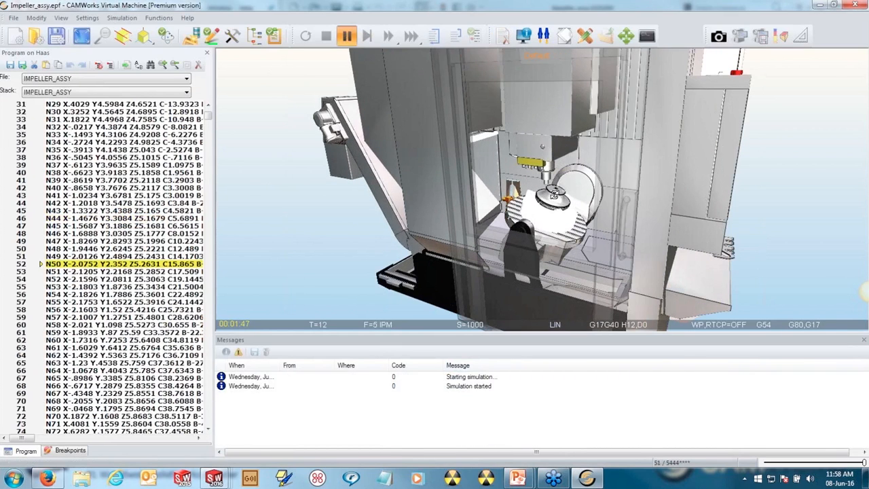
{"action": "scroll", "coordinate": [554, 194], "scroll_direction": "up", "scroll_amount": 2}
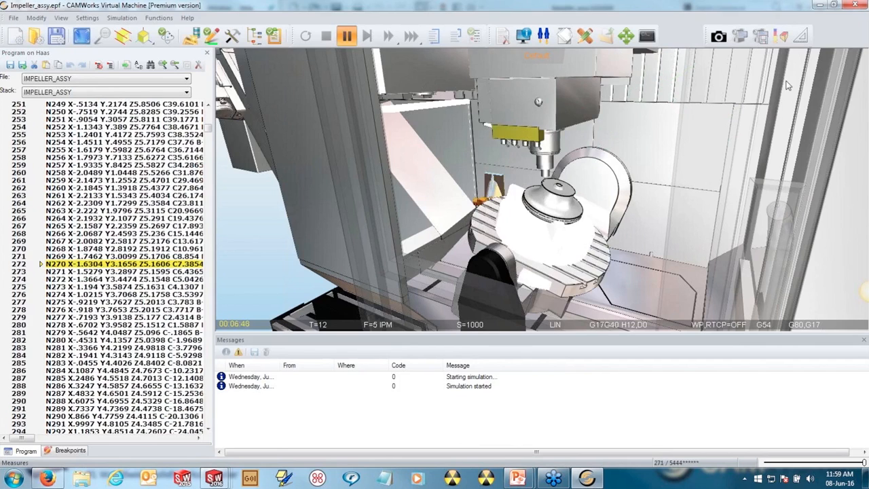
{"action": "left_click", "coordinate": [855, 5]}
{"action": "left_click", "coordinate": [512, 262]}
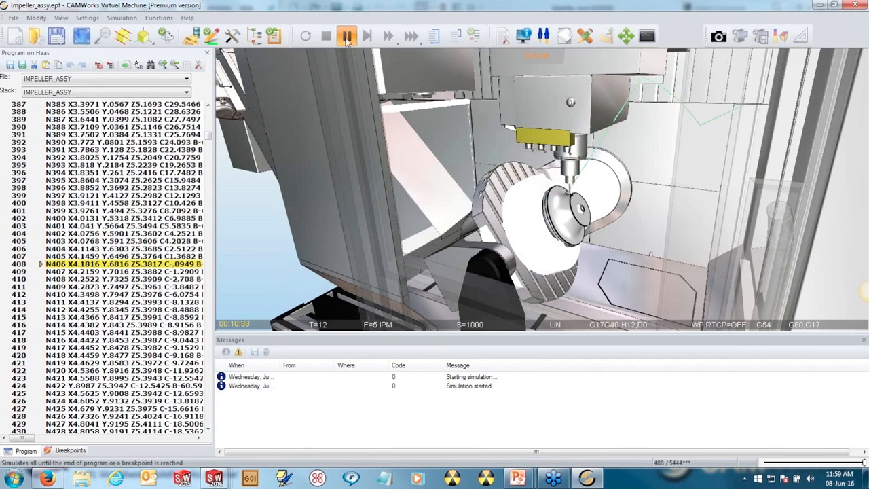
- Switch to the running PowerPoint slide show and advance through the Hawk Ridge Systems slides to the closing "Thank you for attending!" slide
{"action": "left_click", "coordinate": [517, 478]}
{"action": "mouse_move", "coordinate": [517, 479]}
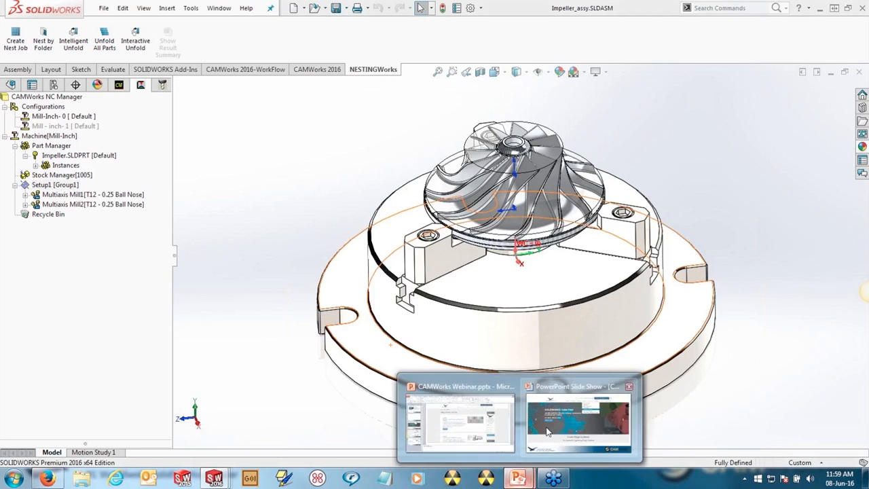
{"action": "left_click", "coordinate": [550, 430]}
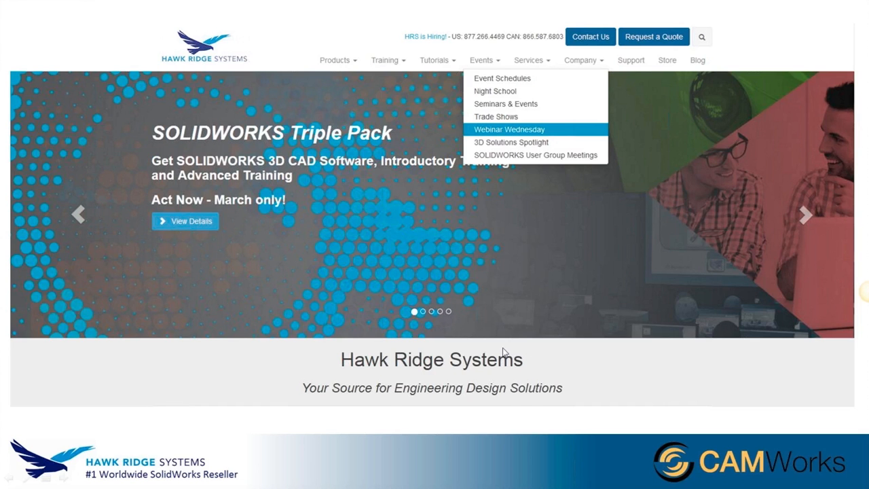
{"action": "left_click", "coordinate": [504, 353]}
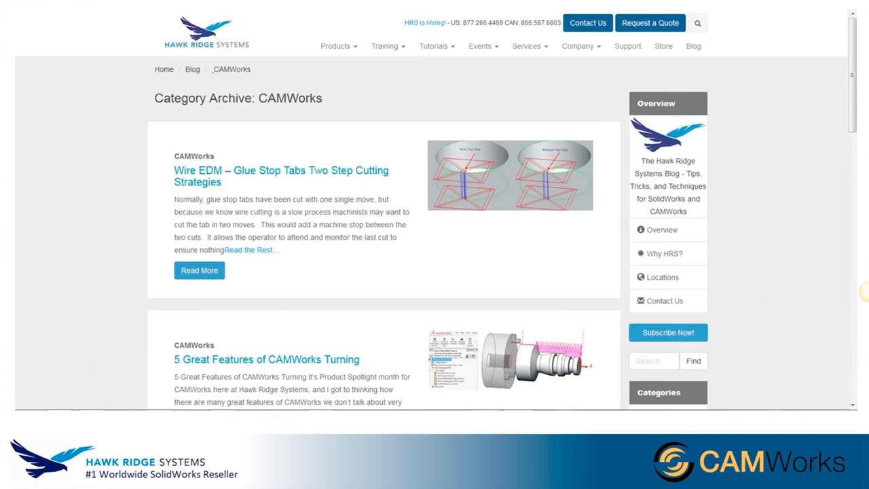
{"action": "left_click", "coordinate": [868, 292]}
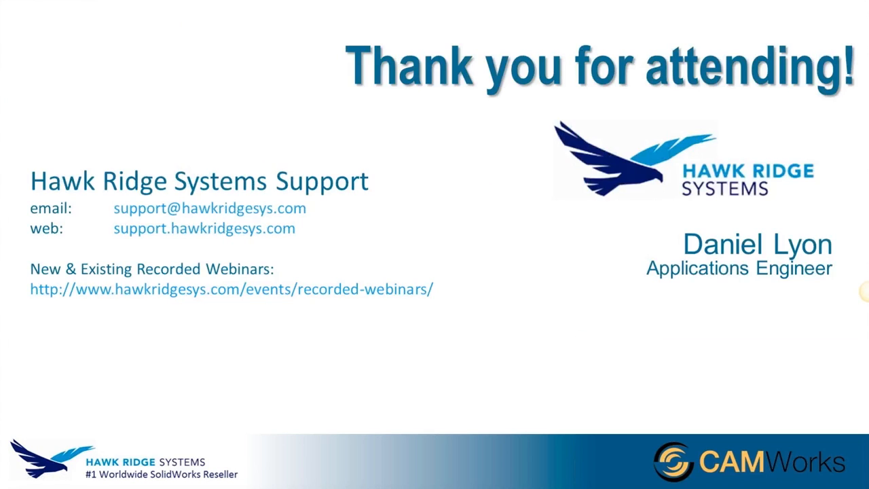